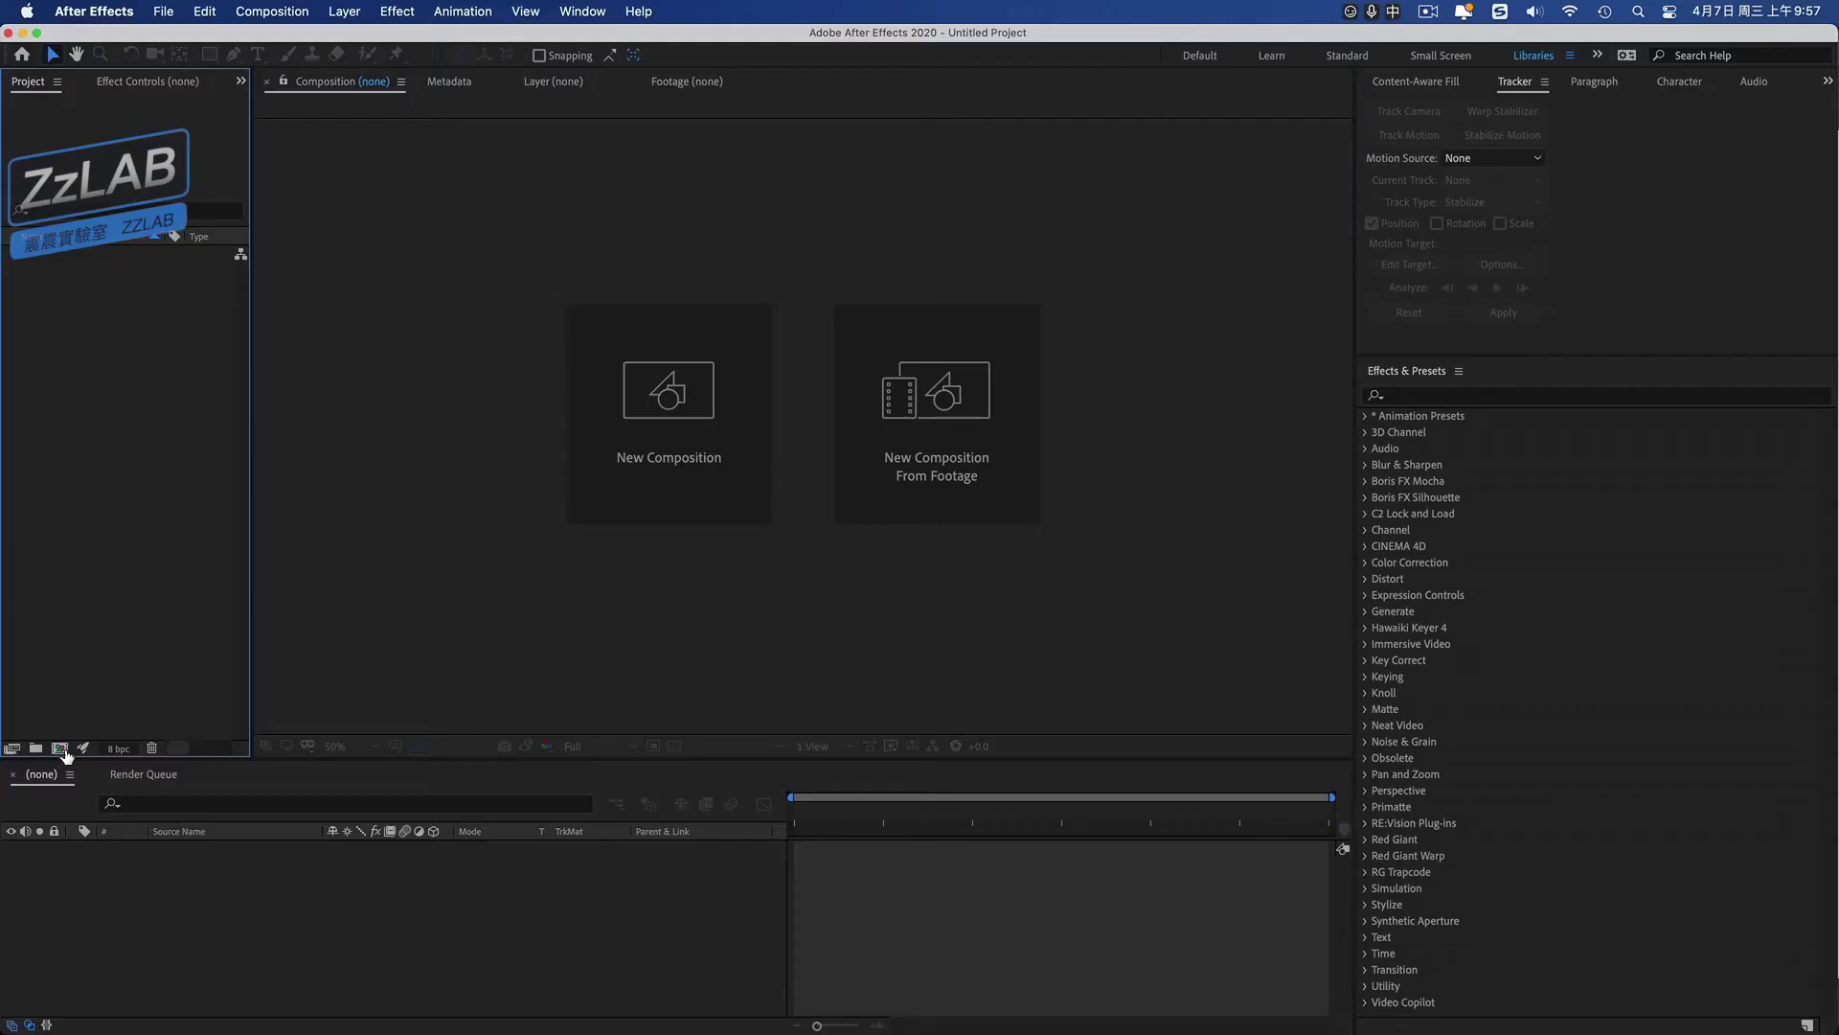
# Create a new 1920×1080 composition, Comp 1, and add an empty shape layer to it.
pyautogui.click(60, 748)
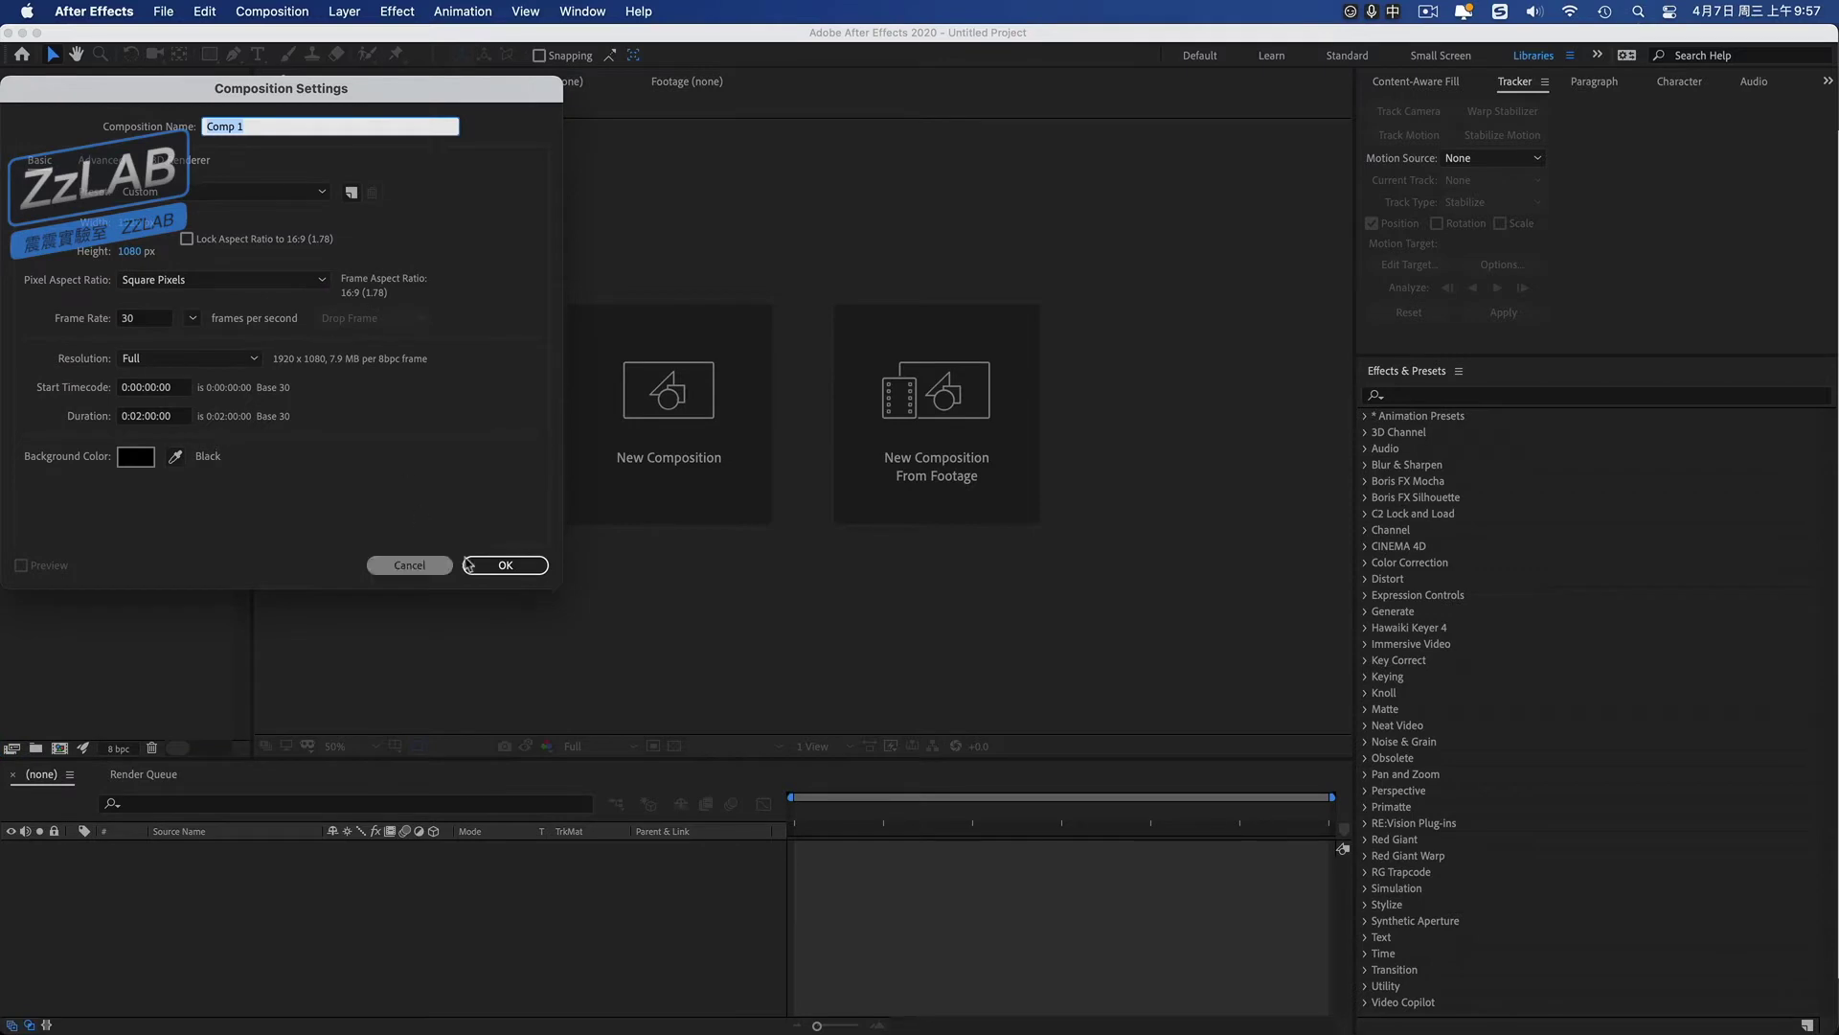
pyautogui.click(505, 564)
pyautogui.rightClick(133, 941)
pyautogui.moveTo(240, 800)
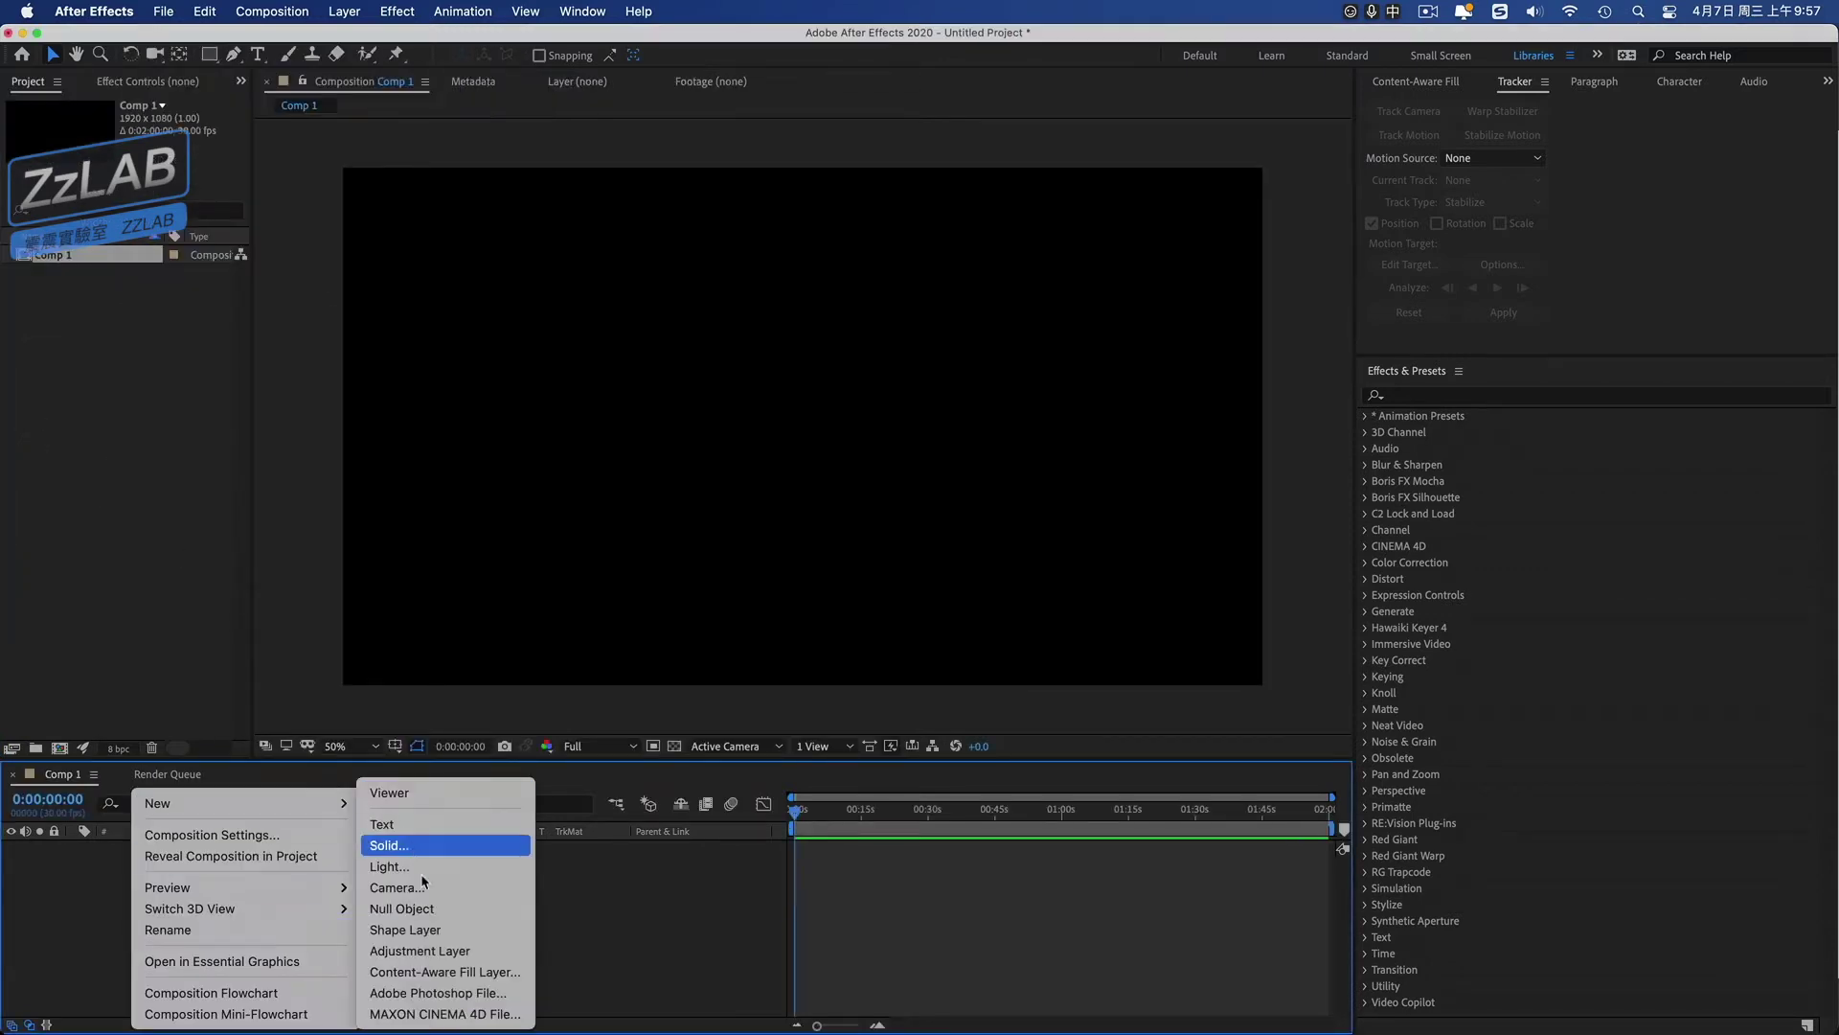
pyautogui.click(445, 929)
# Draw a small white circle with the Ellipse tool and centre the layer's anchor point on it.
pyautogui.press('q')
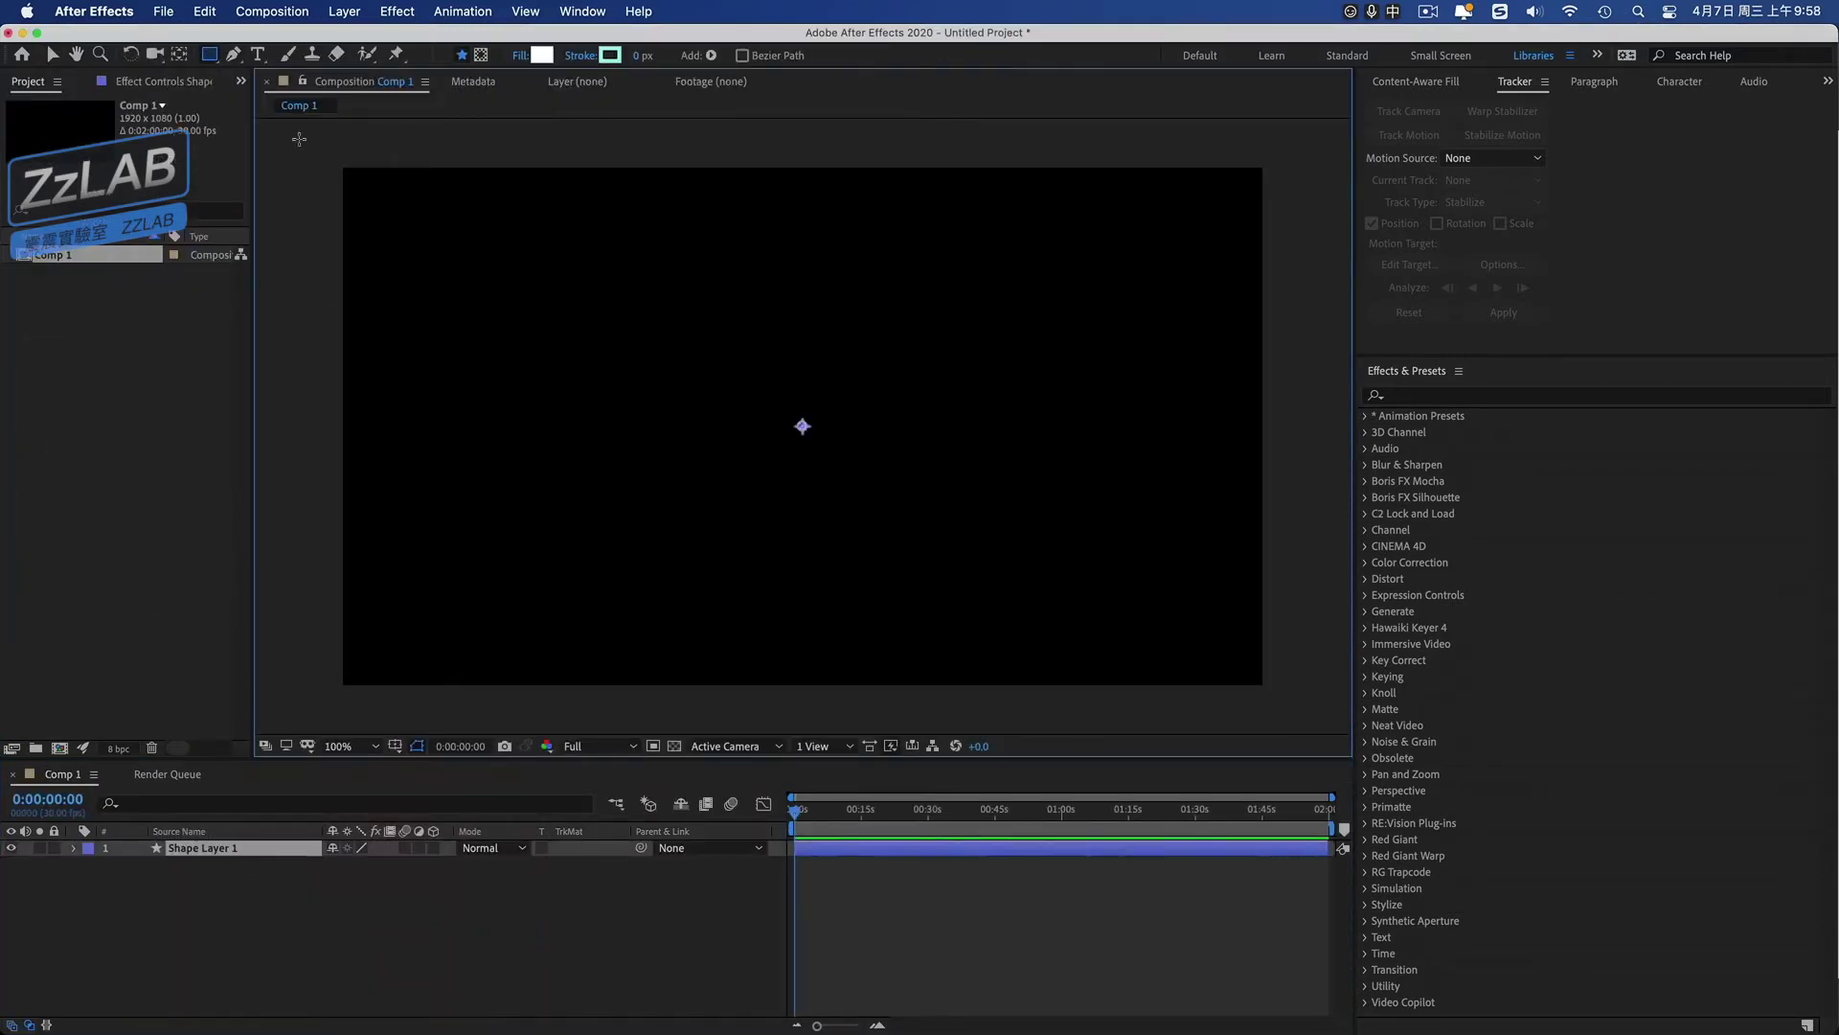
pyautogui.click(231, 56)
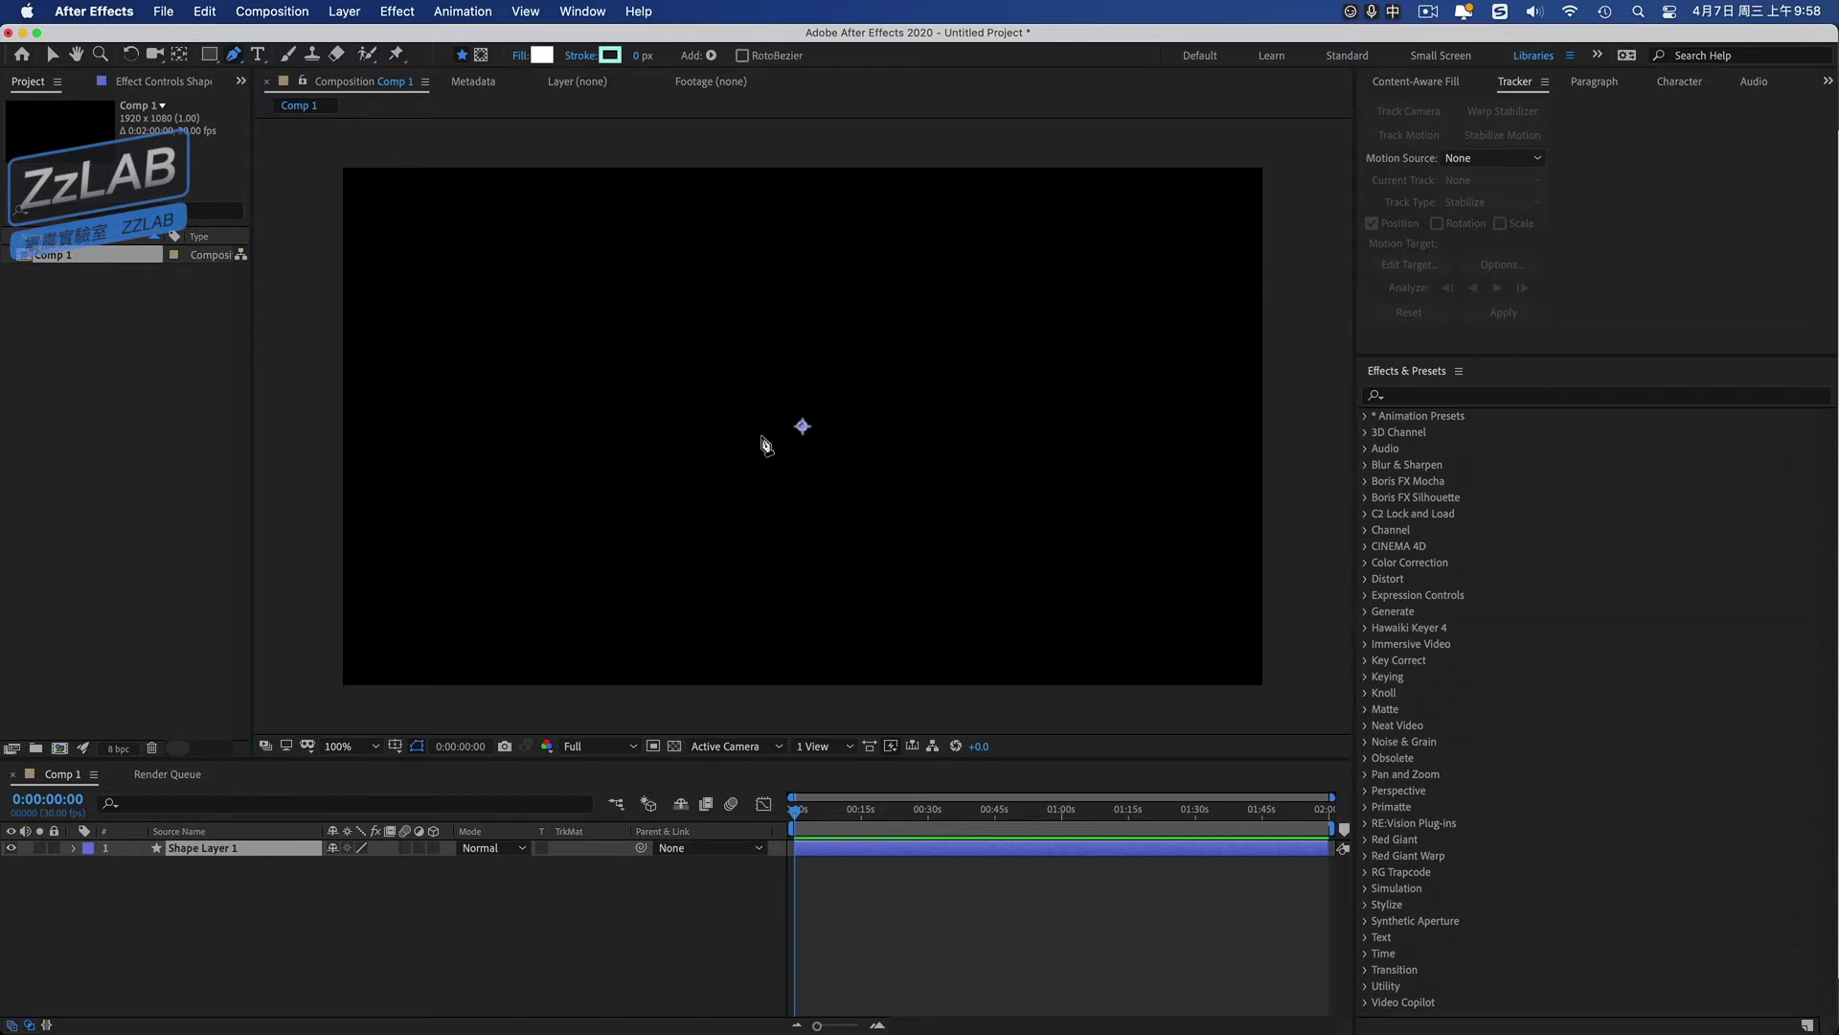
pyautogui.moveTo(209, 54); pyautogui.dragTo(254, 97)
pyautogui.moveTo(755, 411); pyautogui.dragTo(769, 424)
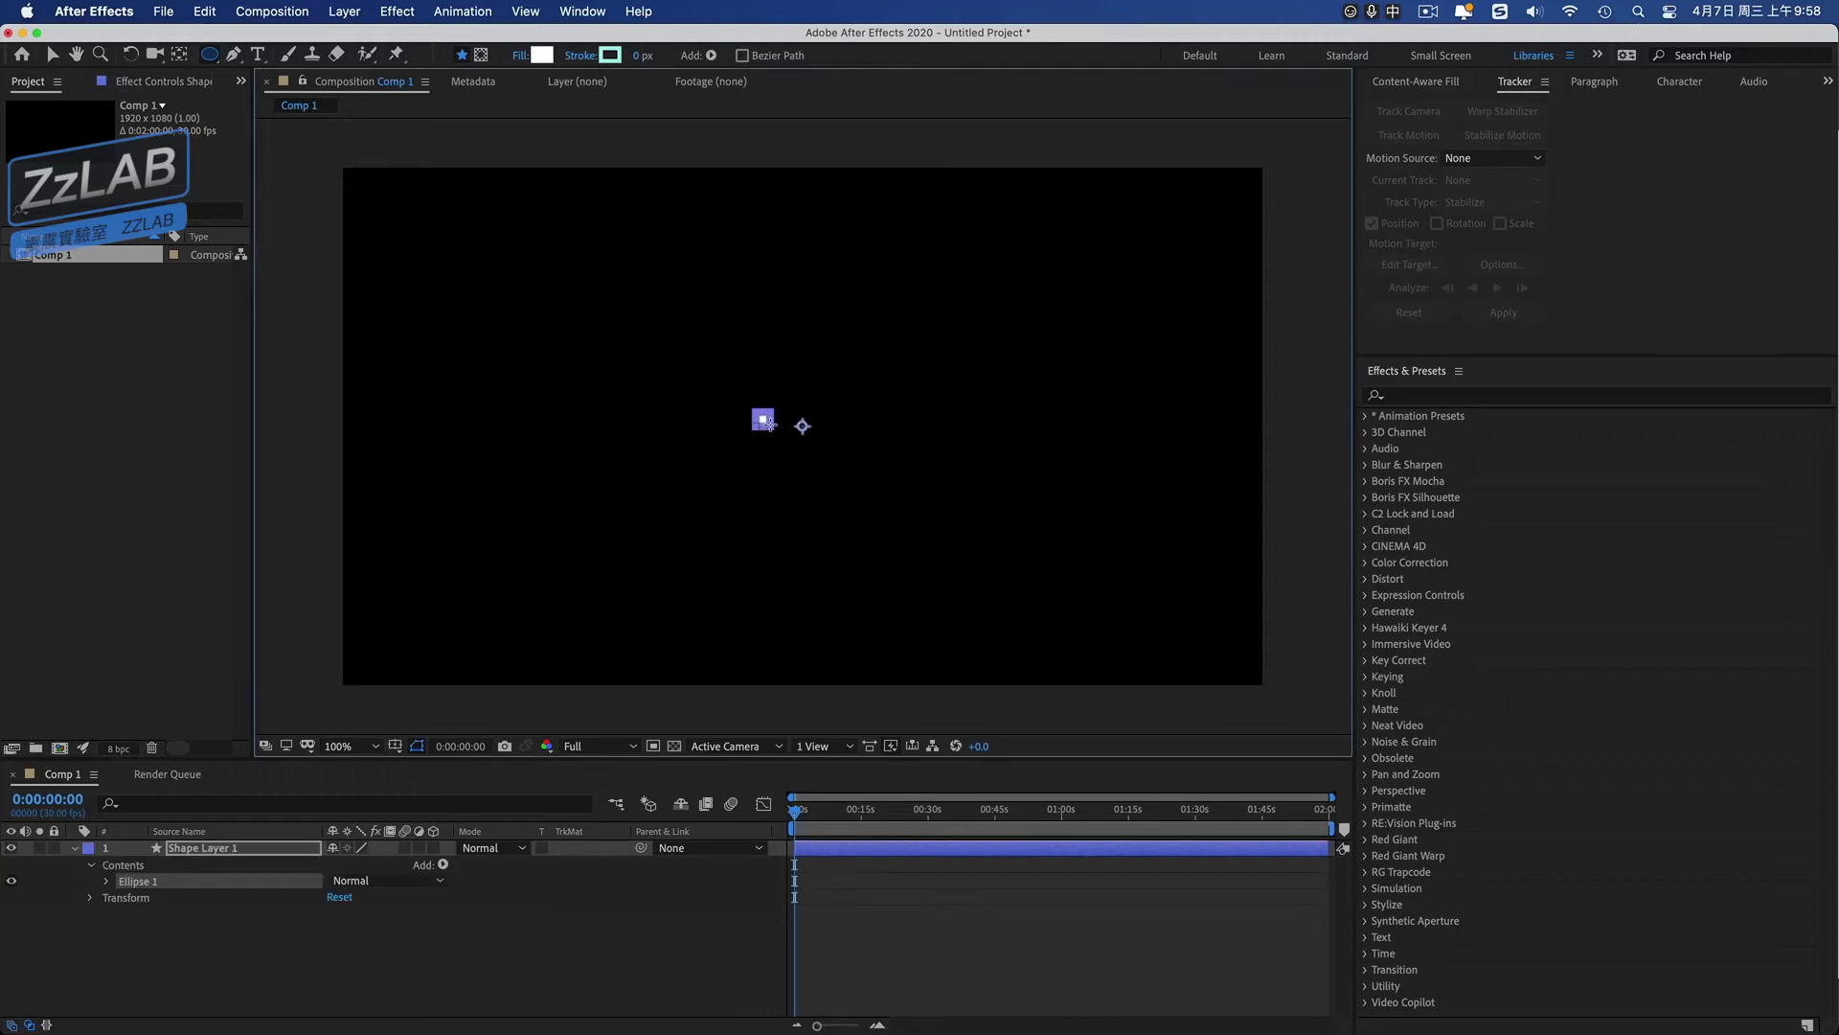
pyautogui.press('.')
pyautogui.press('.')
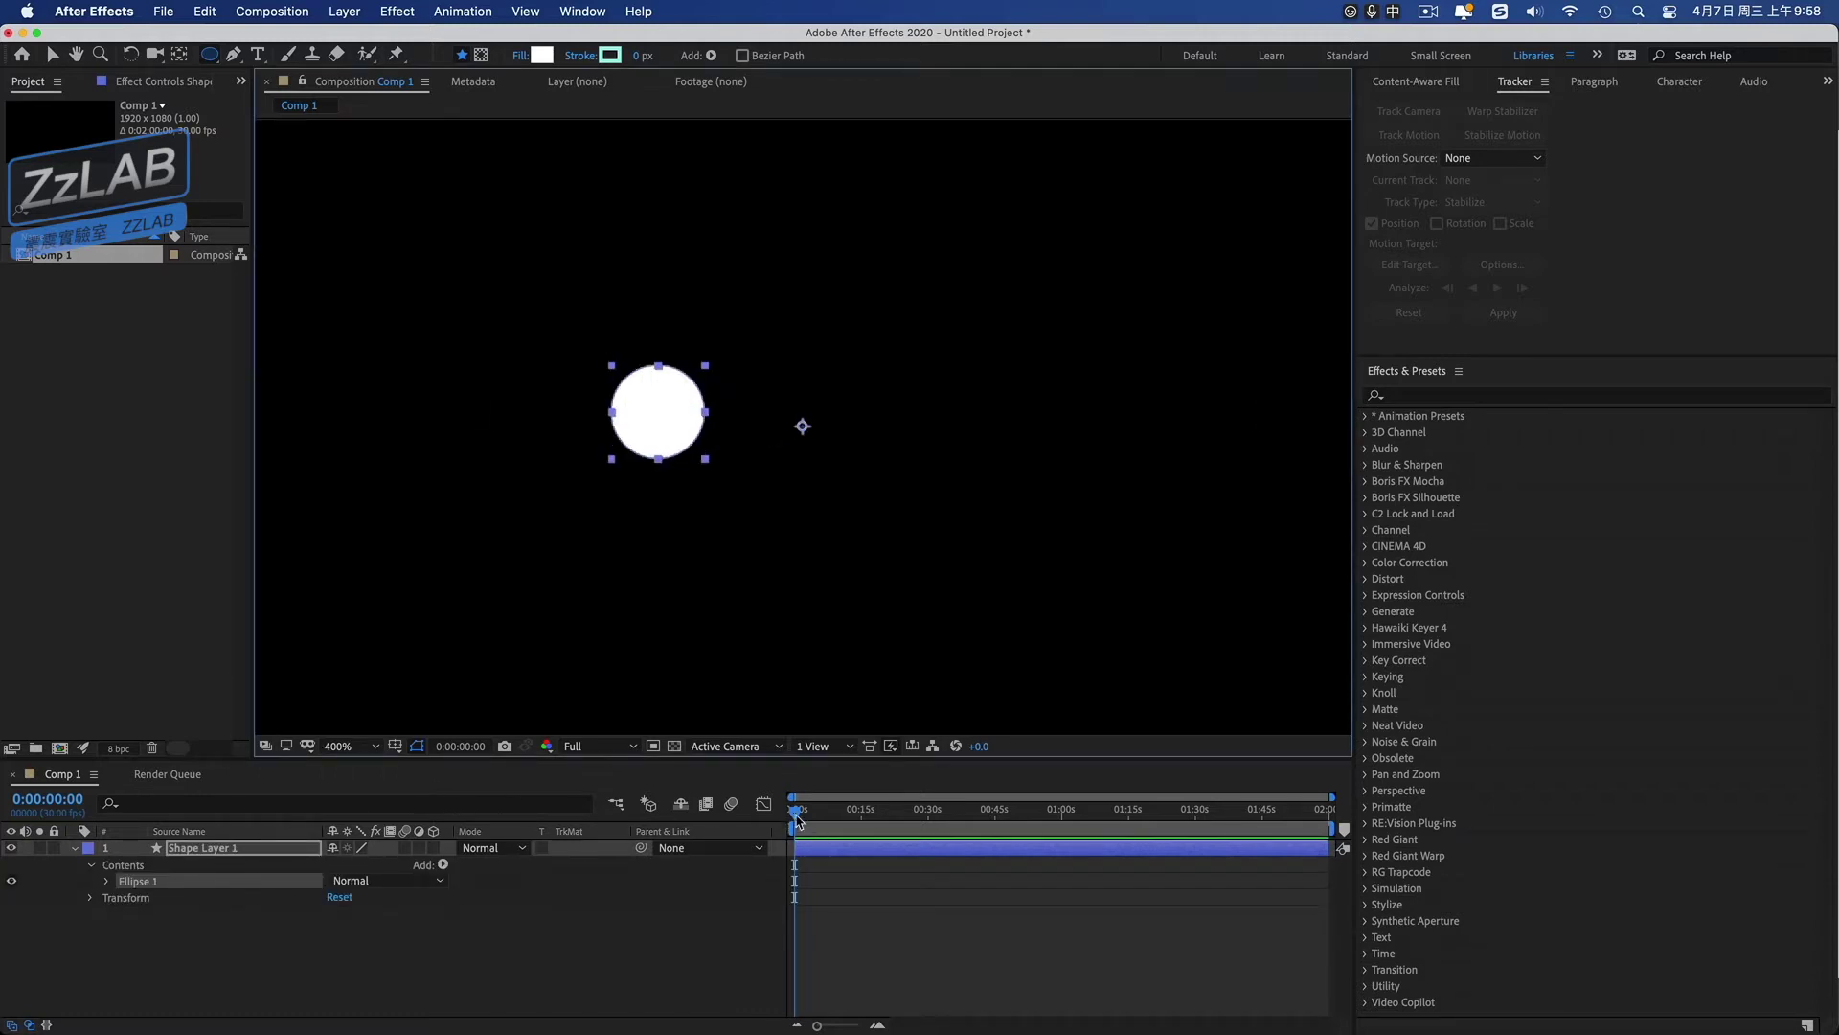
pyautogui.click(248, 852)
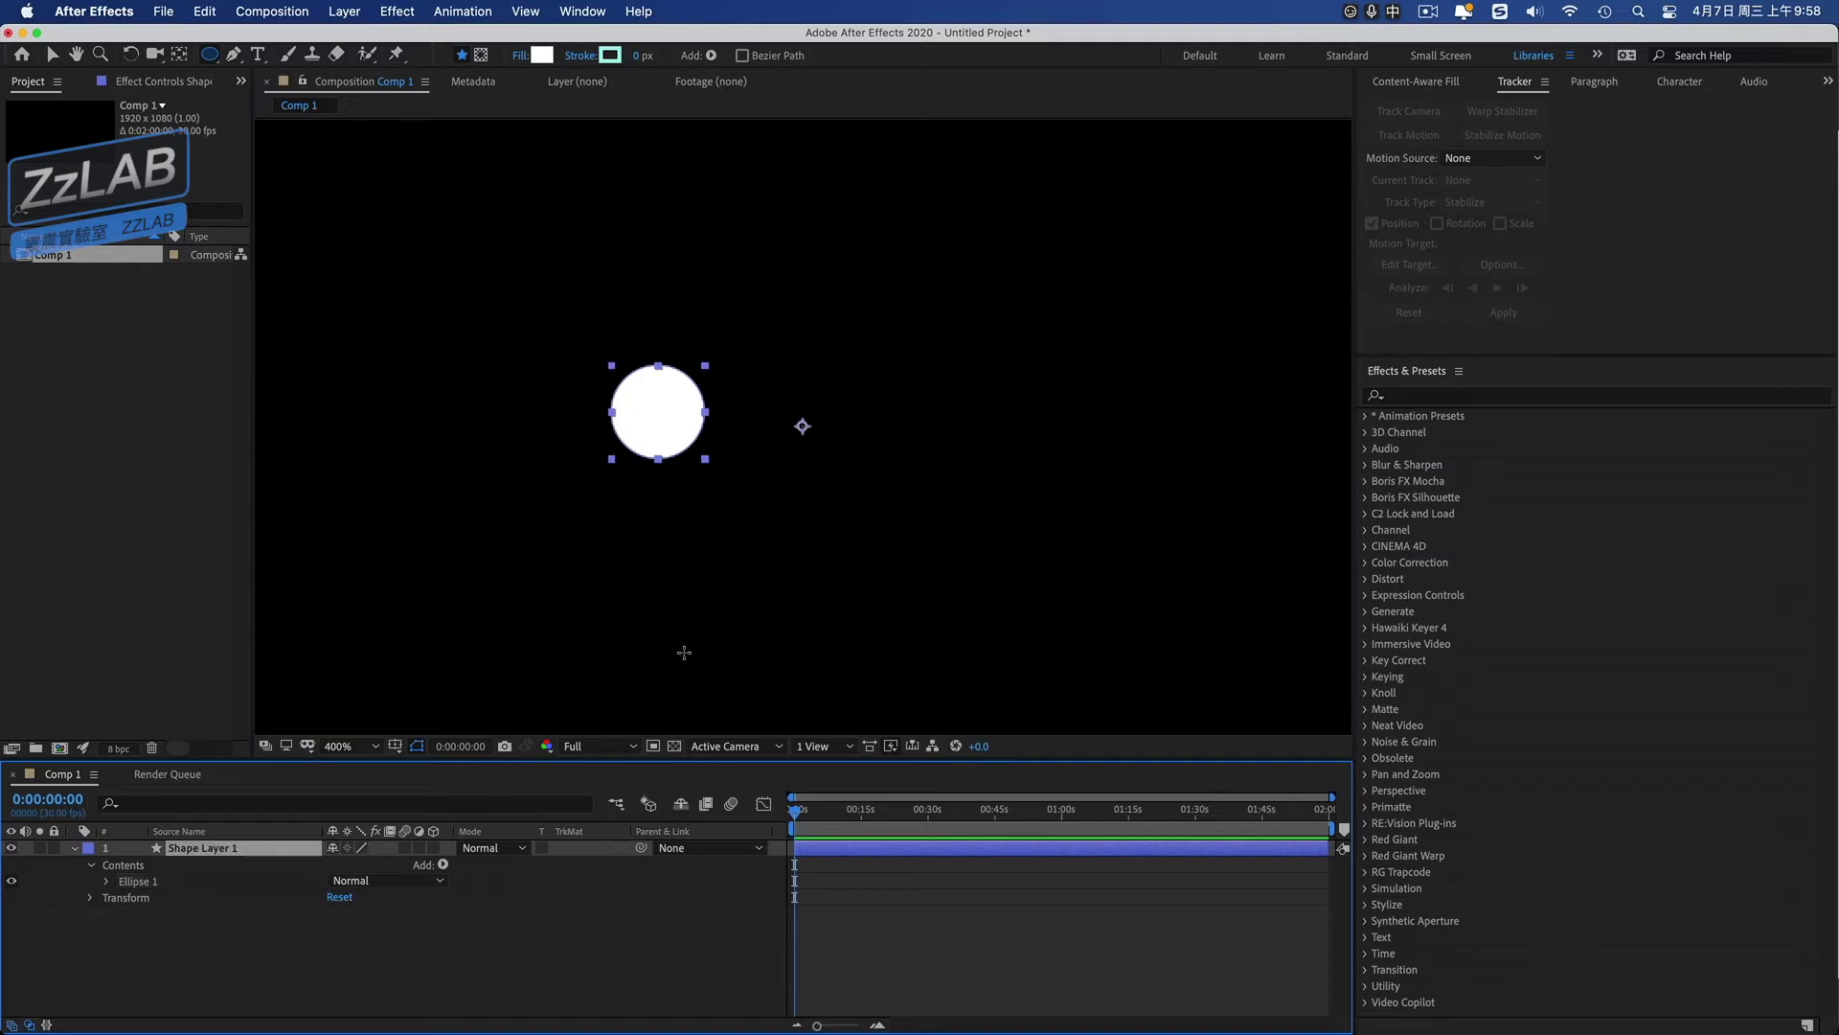
pyautogui.press('alt+super+Home')
# Keyframe the circle's Scale at 9% at the start and about 89% later.
pyautogui.click(91, 898)
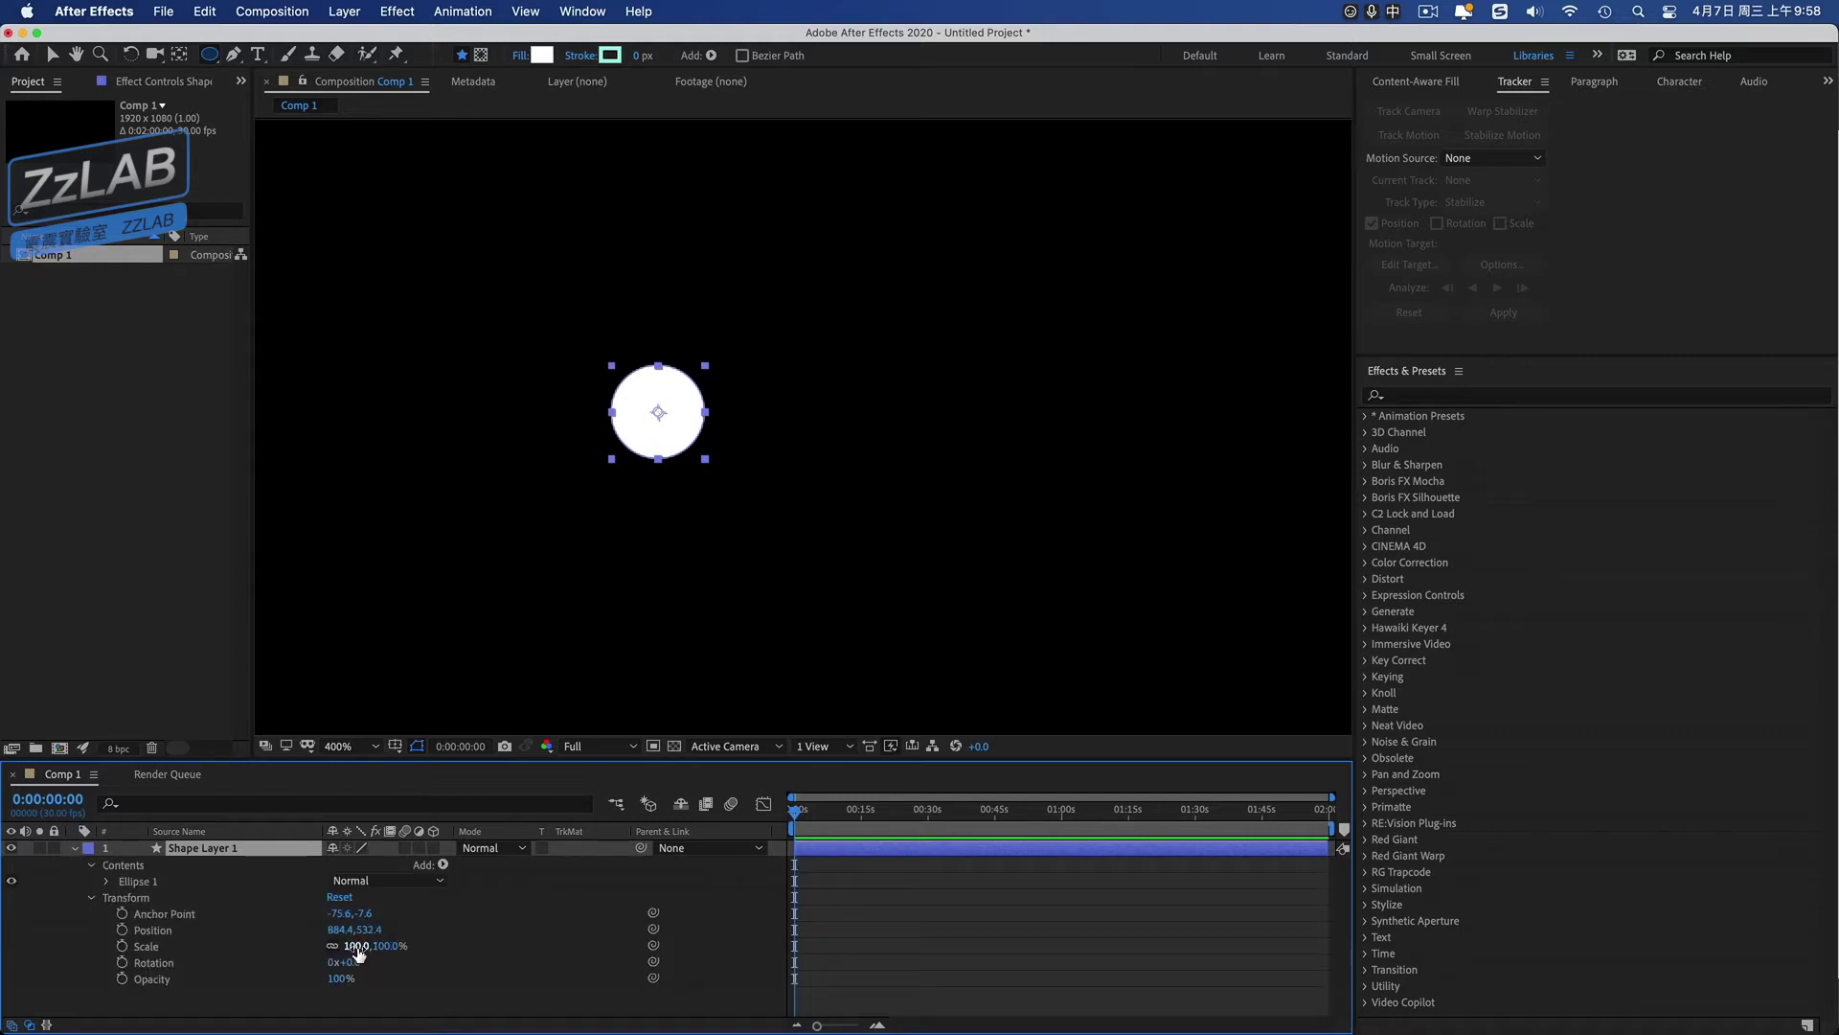
pyautogui.moveTo(357, 947); pyautogui.dragTo(320, 959)
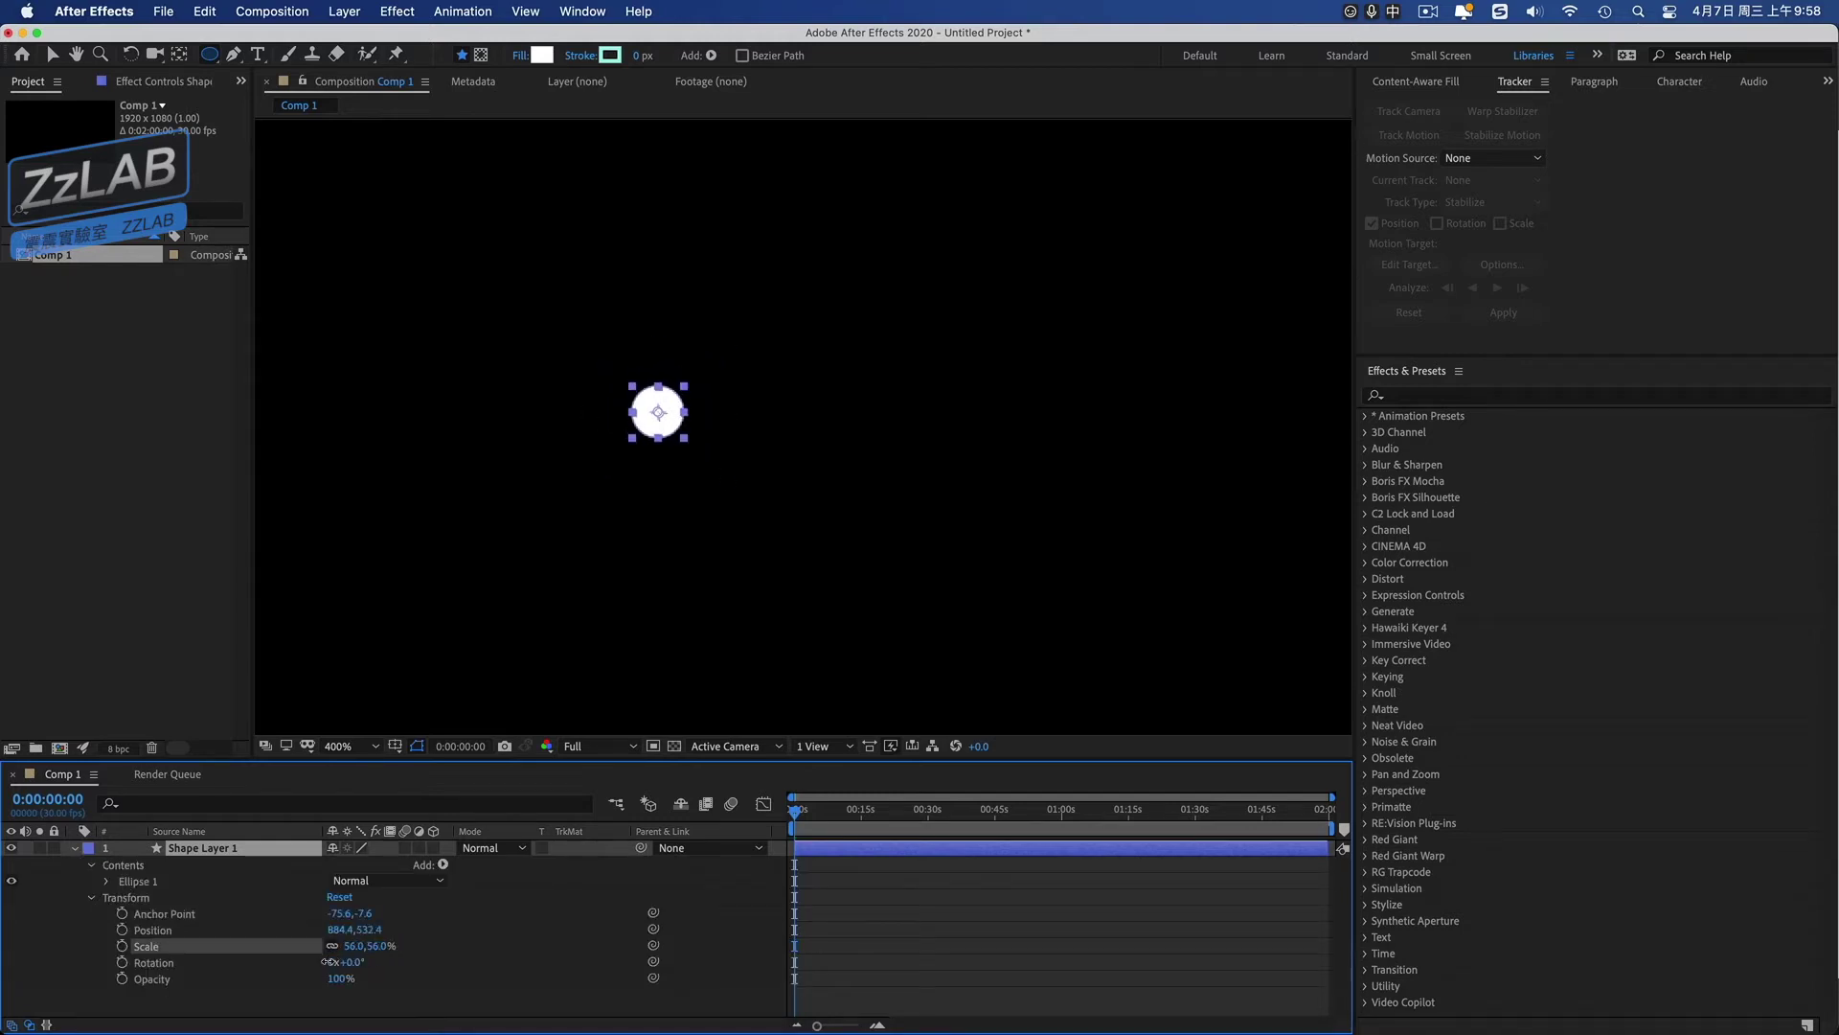
pyautogui.click(122, 945)
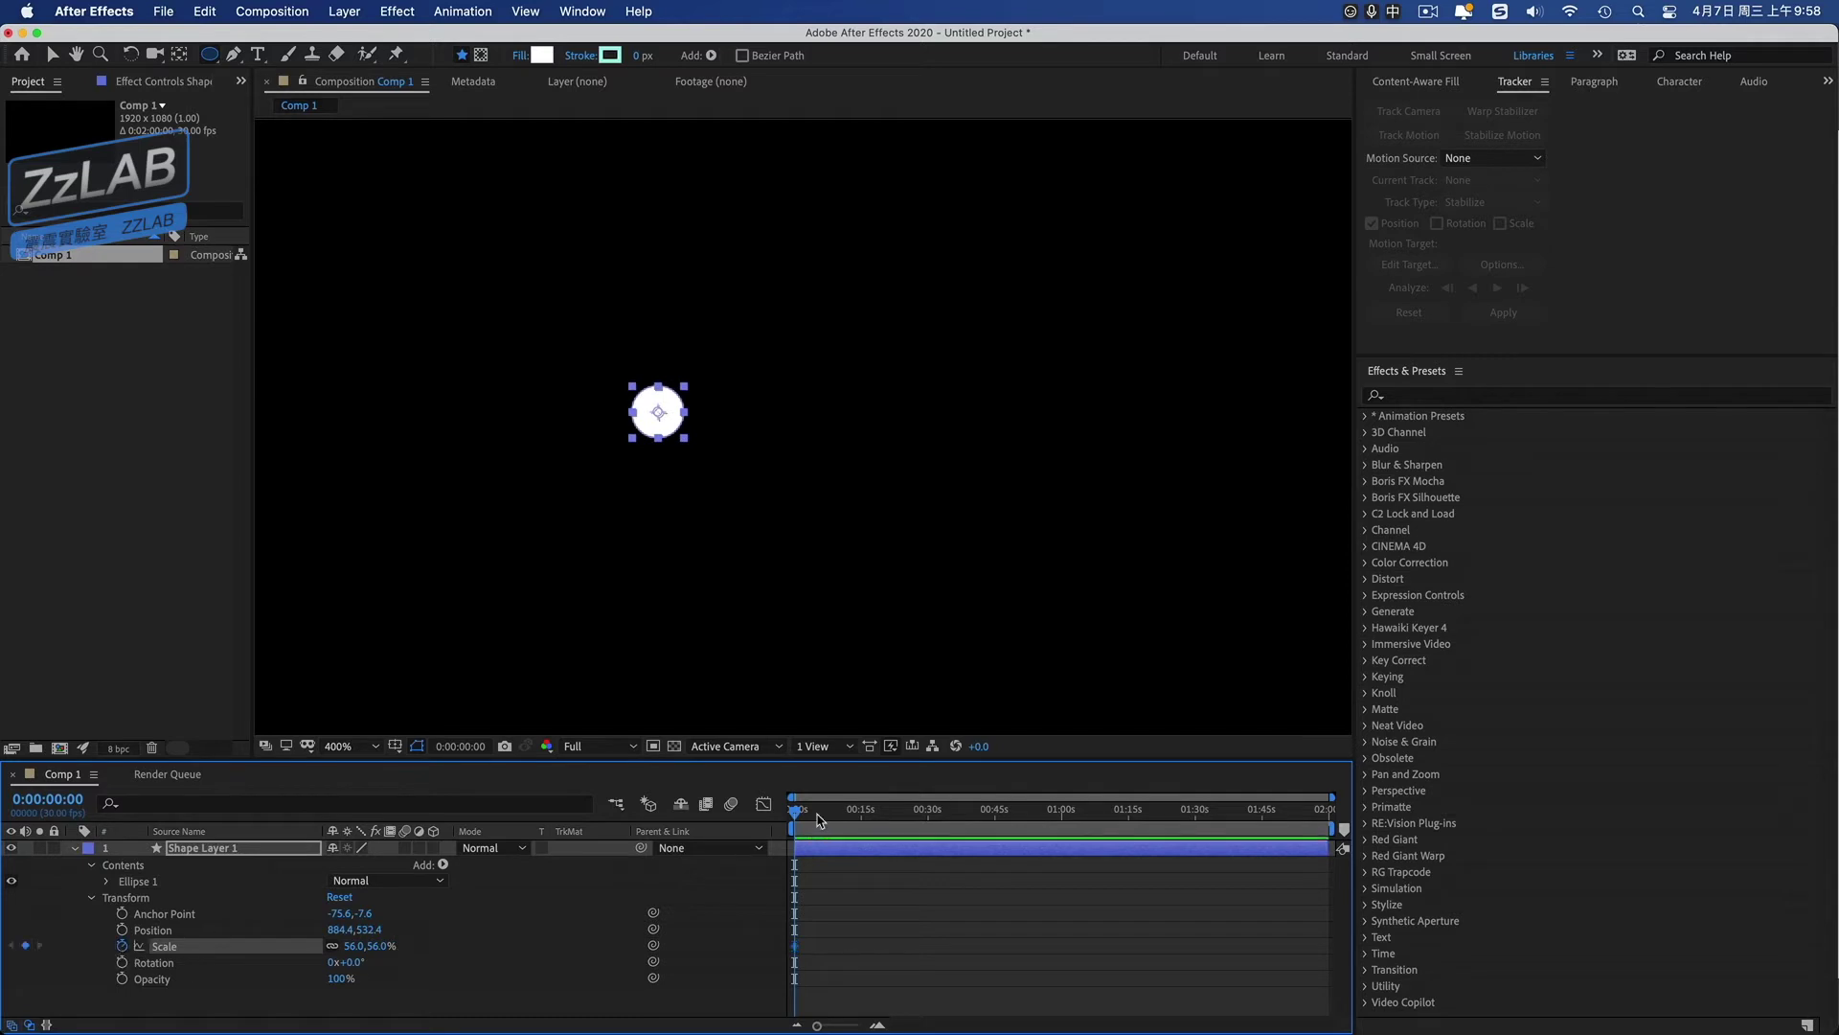
pyautogui.click(811, 812)
pyautogui.click(811, 814)
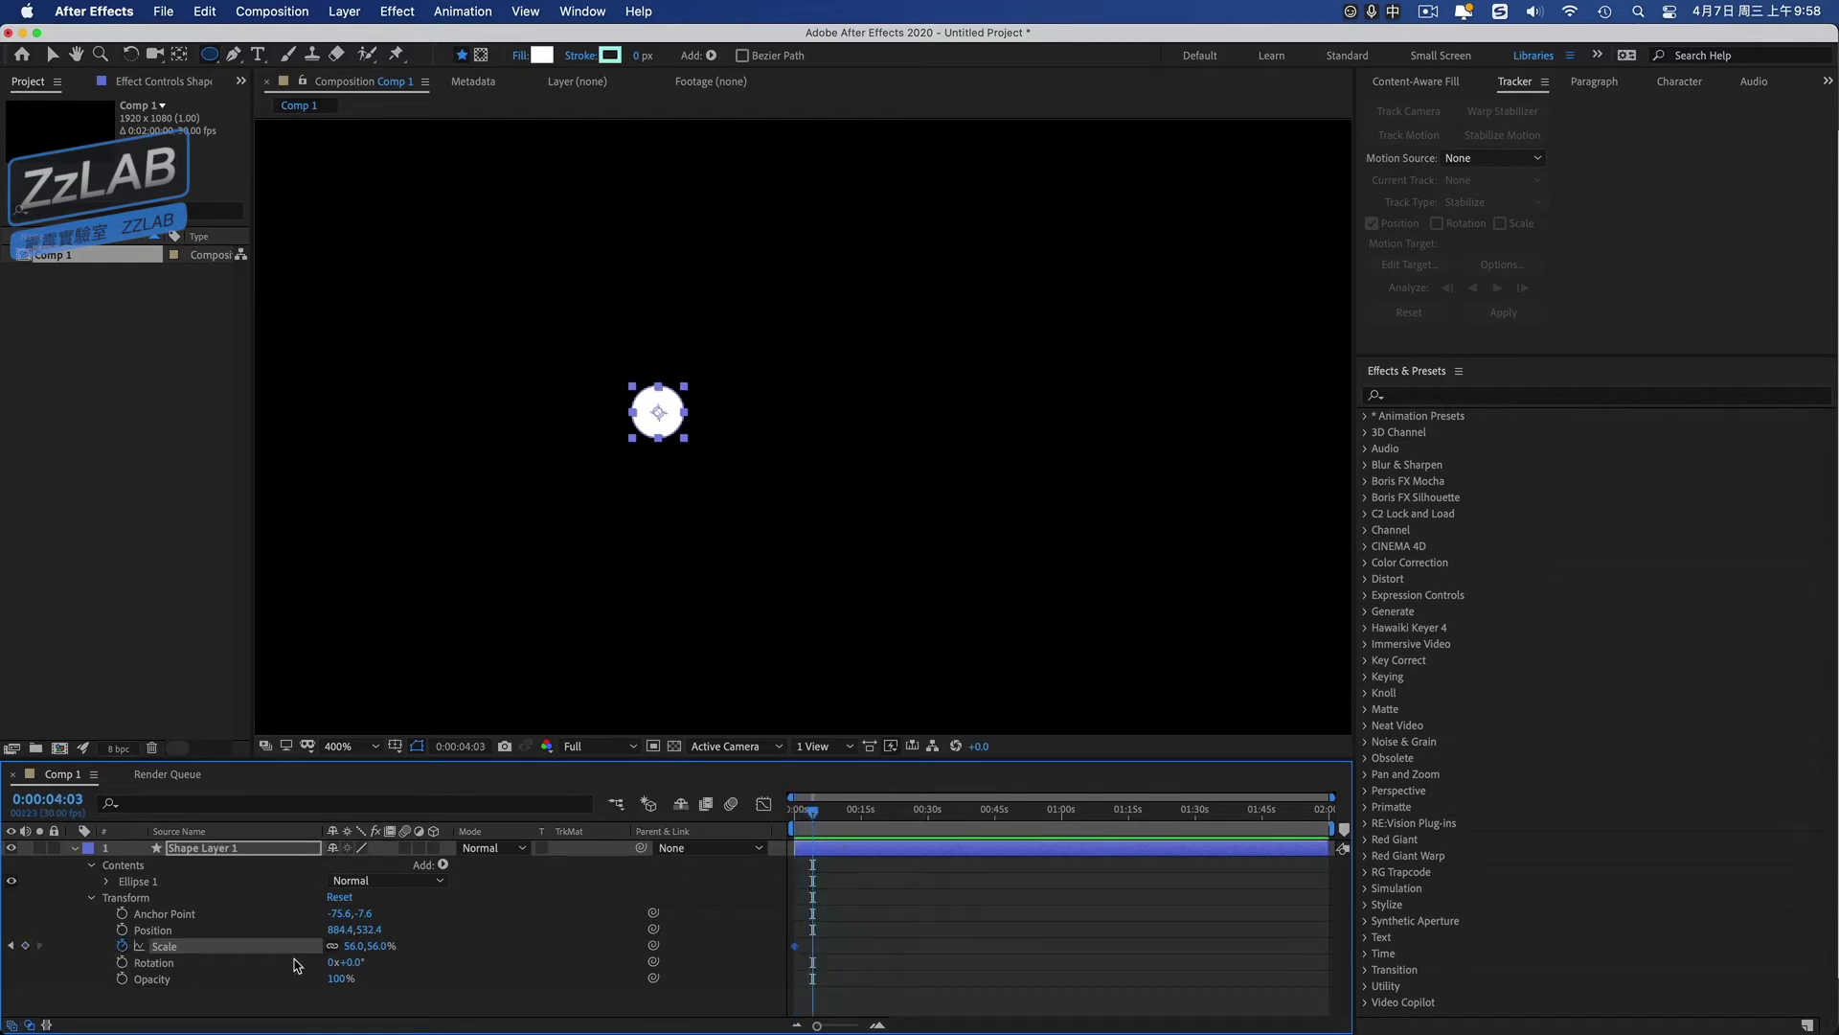
pyautogui.moveTo(350, 945); pyautogui.dragTo(512, 931)
# Preview the circle growing from the start of the timeline.
pyautogui.press('Home')
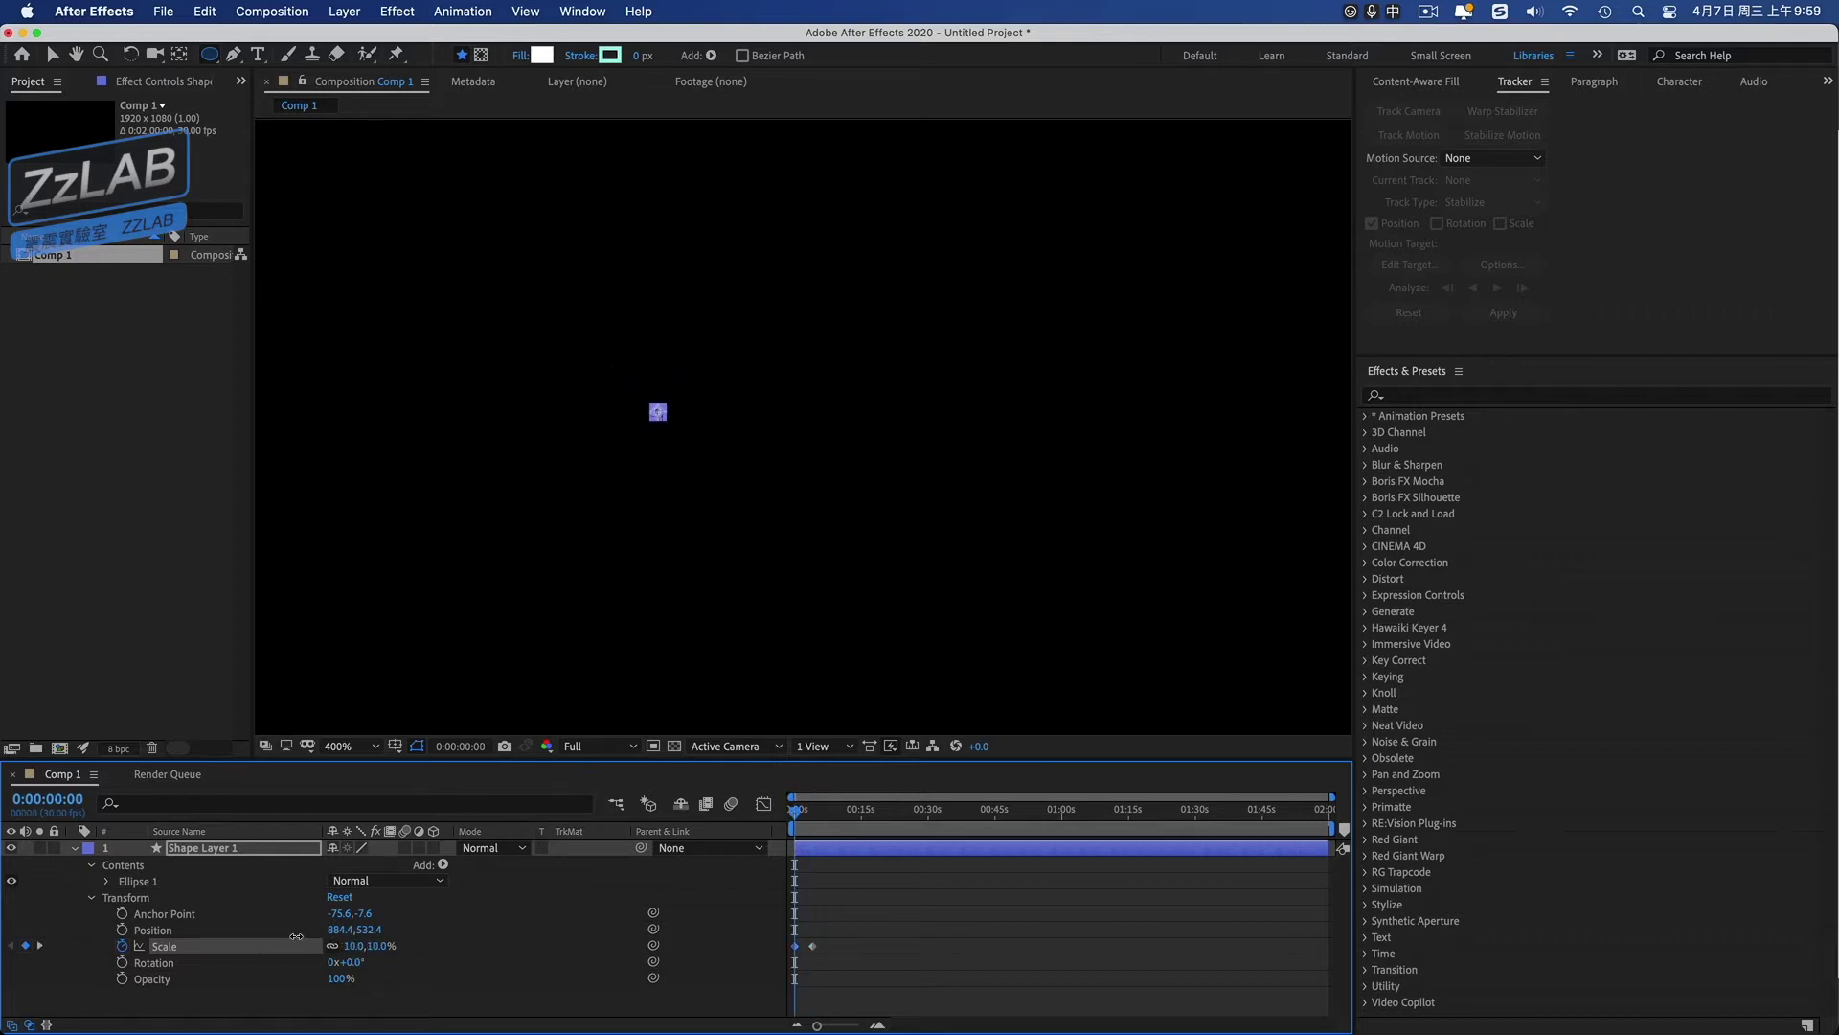
pyautogui.click(798, 830)
pyautogui.scroll(3, 807, 833)
pyautogui.click(807, 829)
pyautogui.press('space')
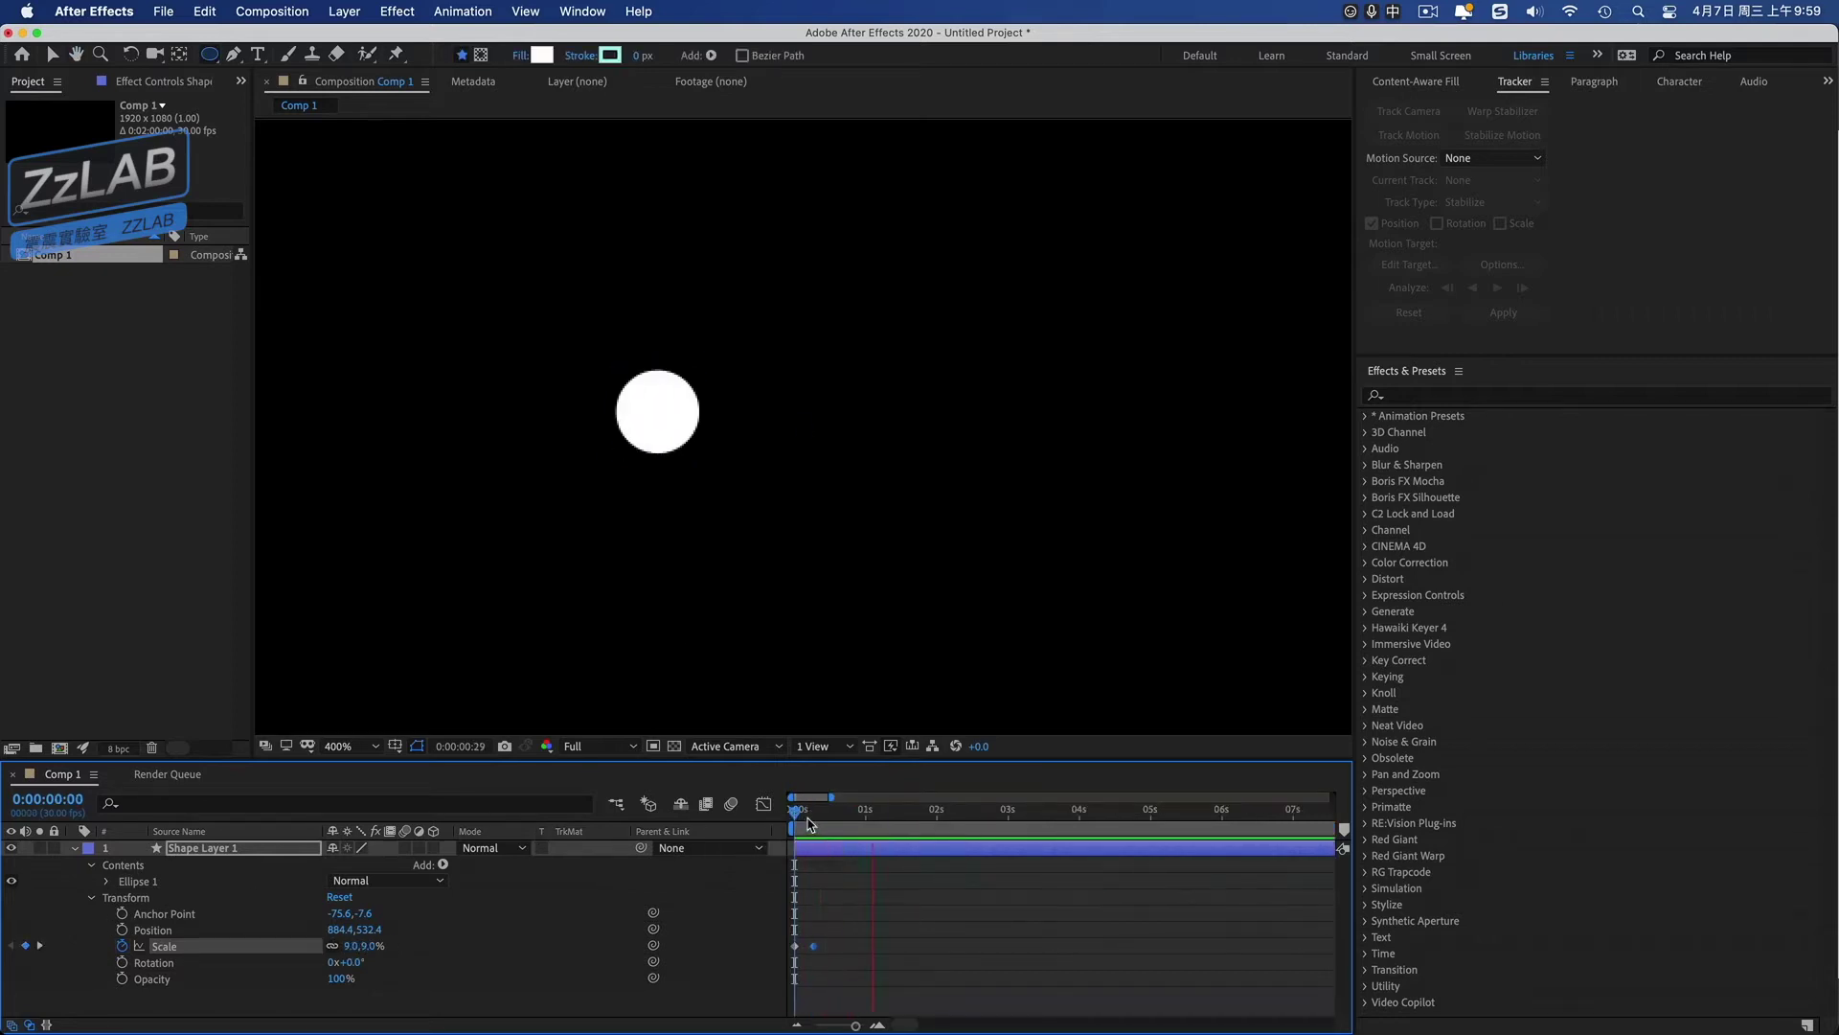
pyautogui.click(205, 12)
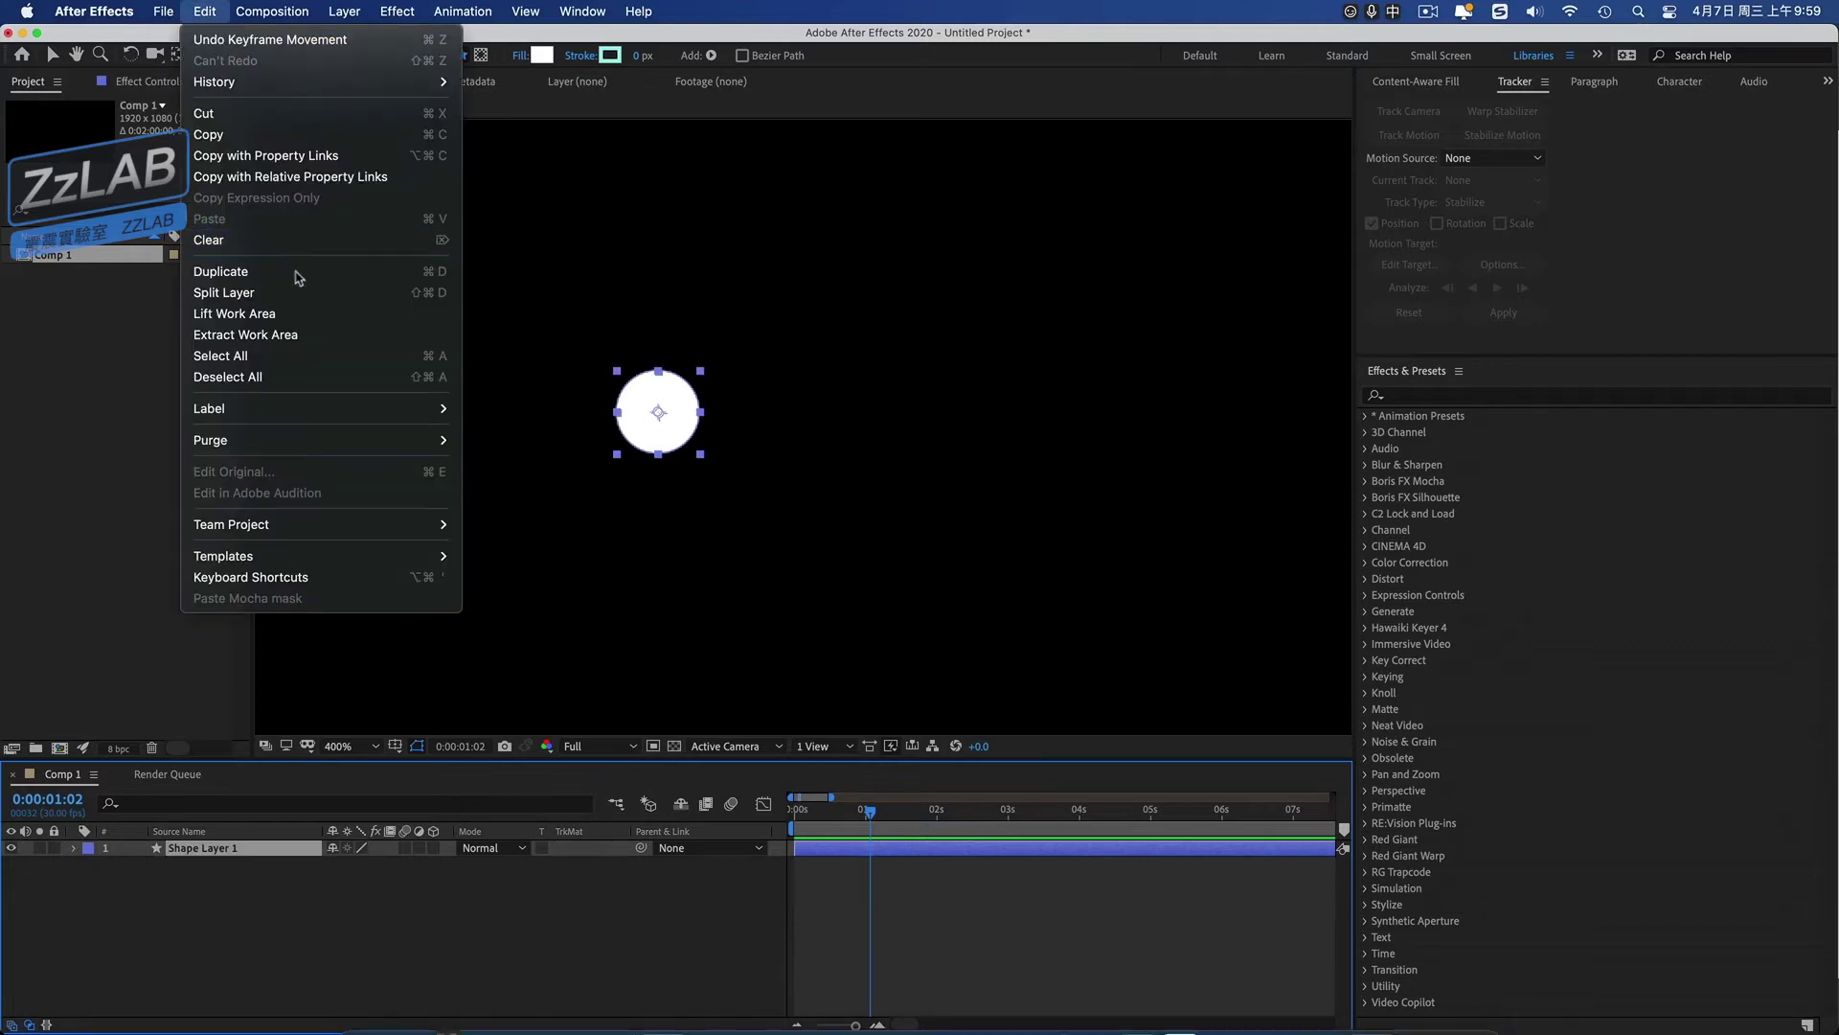
# Duplicate the circle layer and rename the copy 环.
pyautogui.click(305, 278)
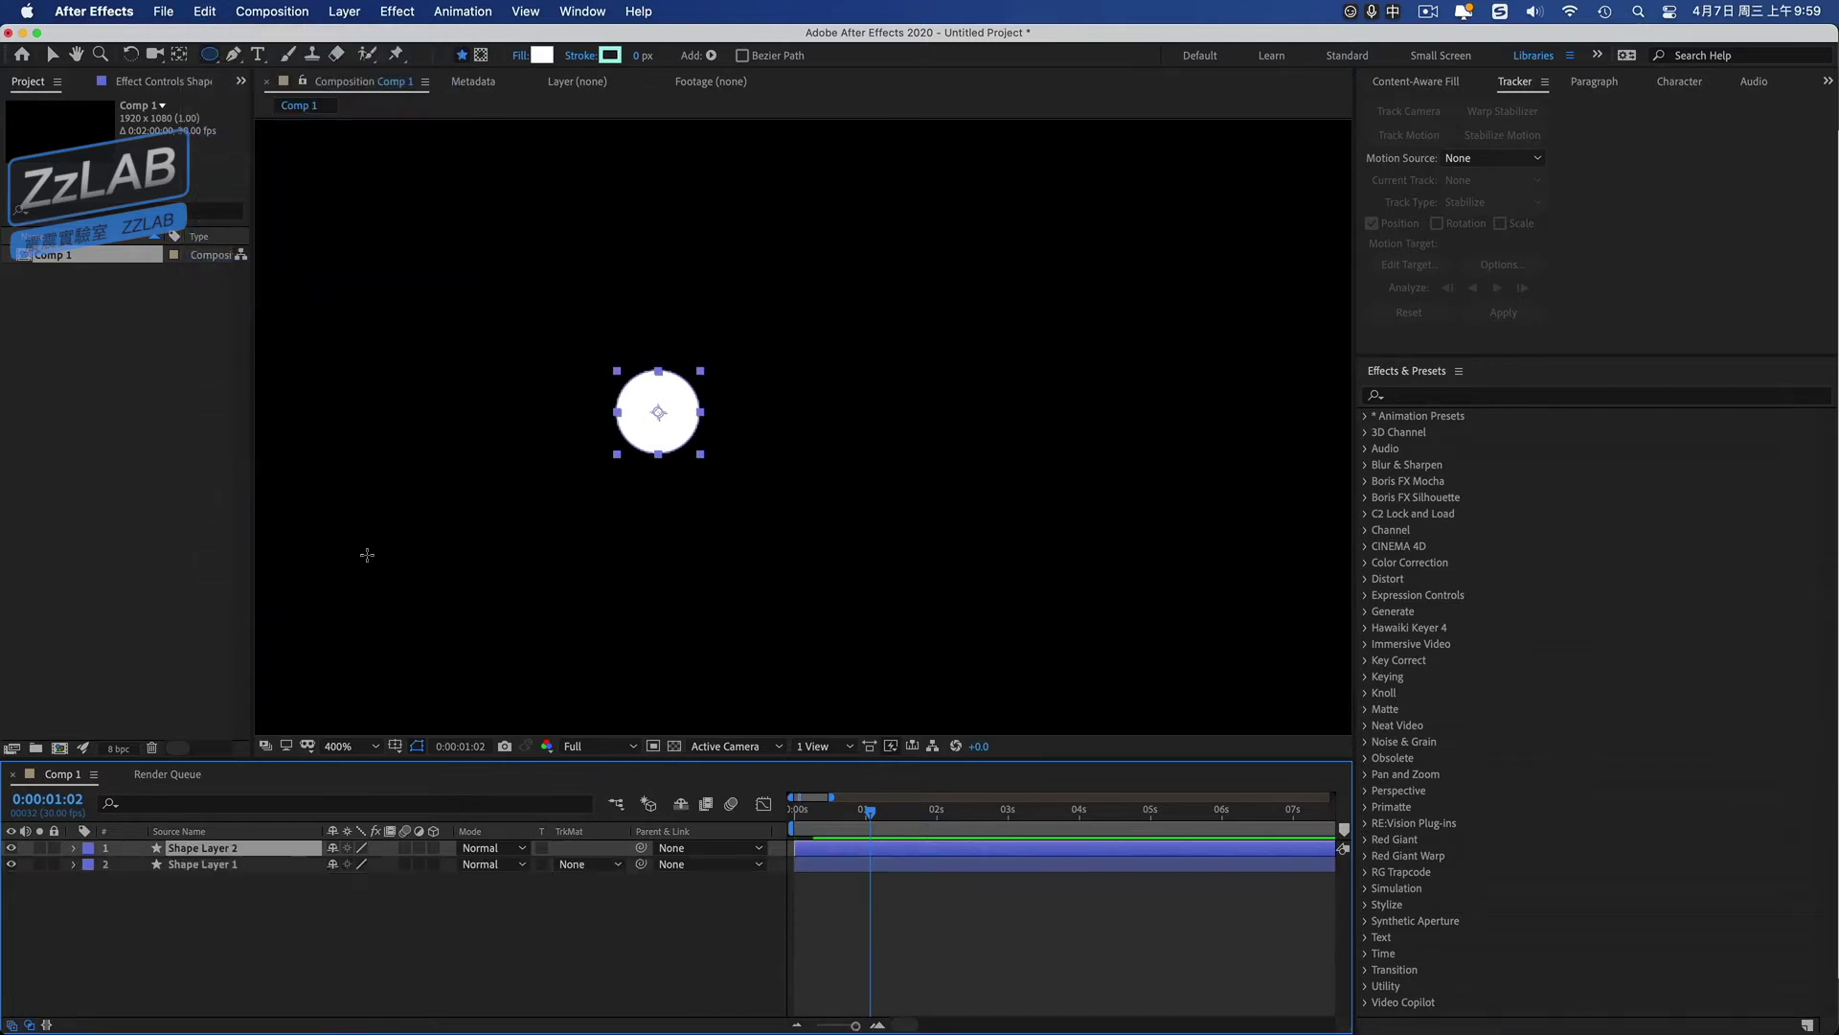
pyautogui.rightClick(203, 849)
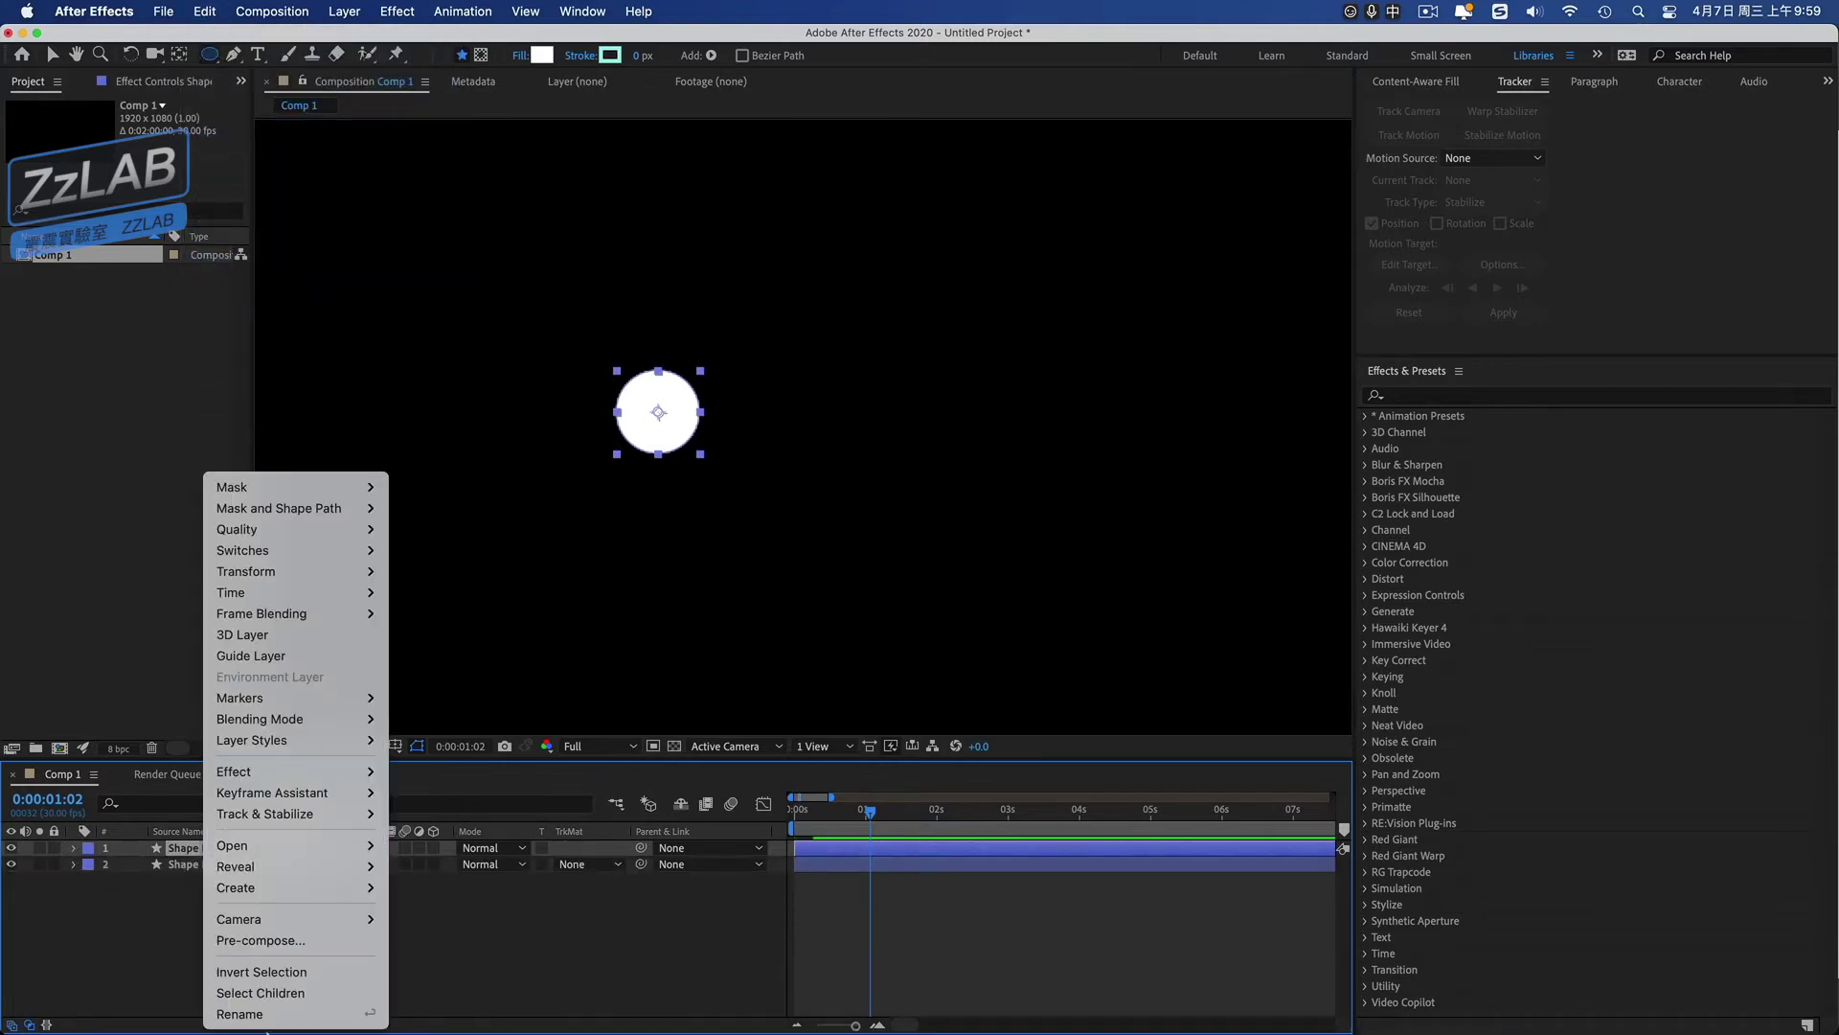
pyautogui.click(230, 1006)
pyautogui.write('huan')
pyautogui.write('环')
pyautogui.press('Return')
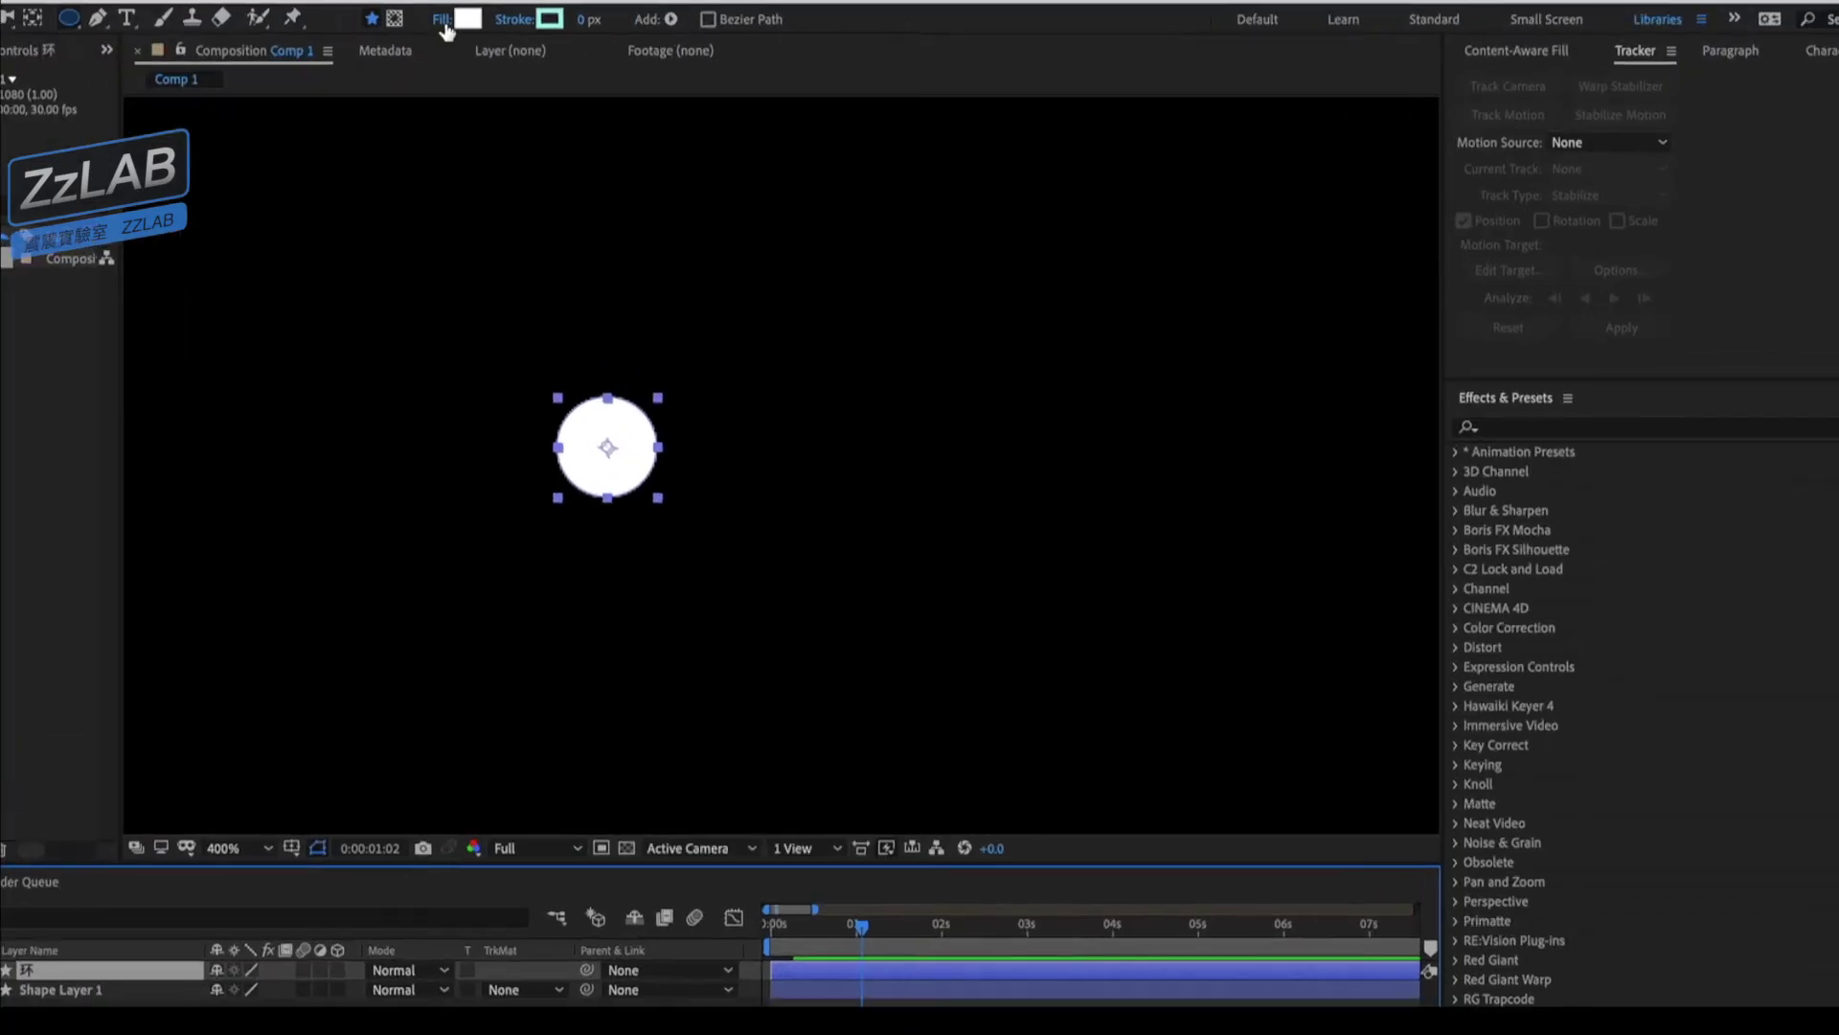
# Set the 环 shape's fill to None and give it a white stroke.
pyautogui.click(443, 20)
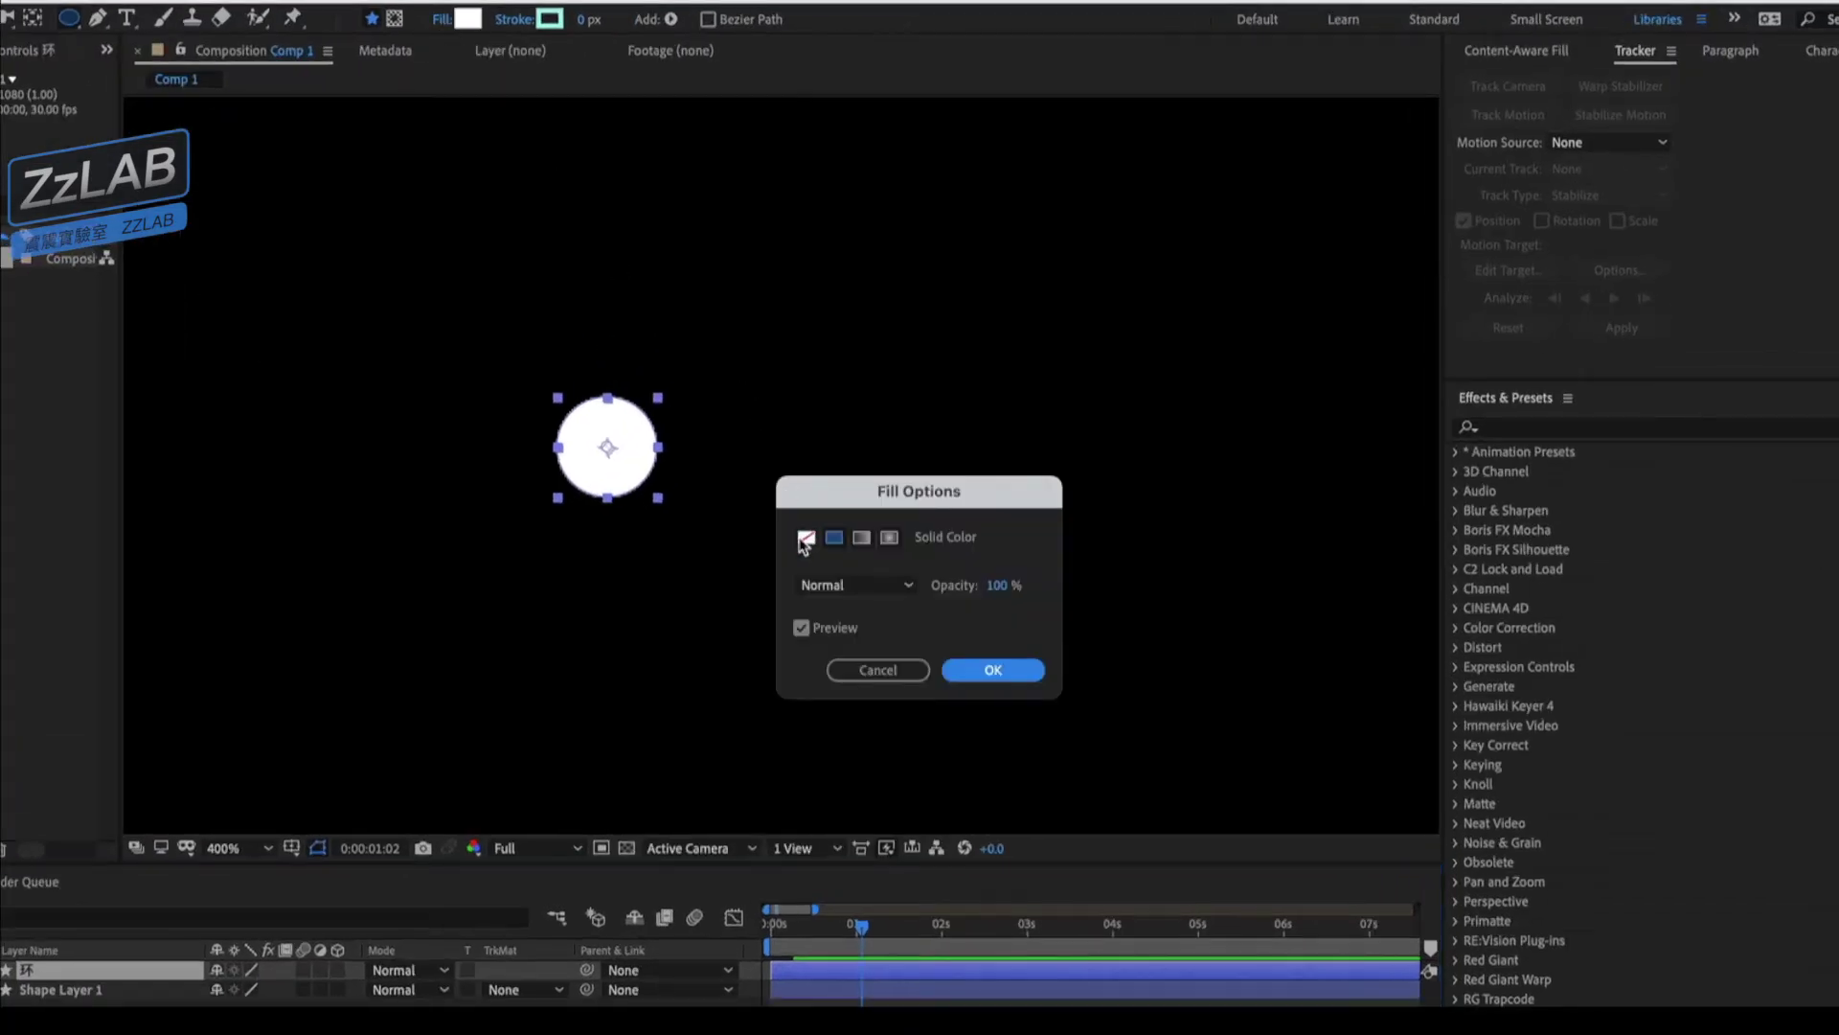
pyautogui.click(805, 539)
pyautogui.click(975, 670)
pyautogui.moveTo(586, 31); pyautogui.dragTo(573, 31)
pyautogui.click(549, 19)
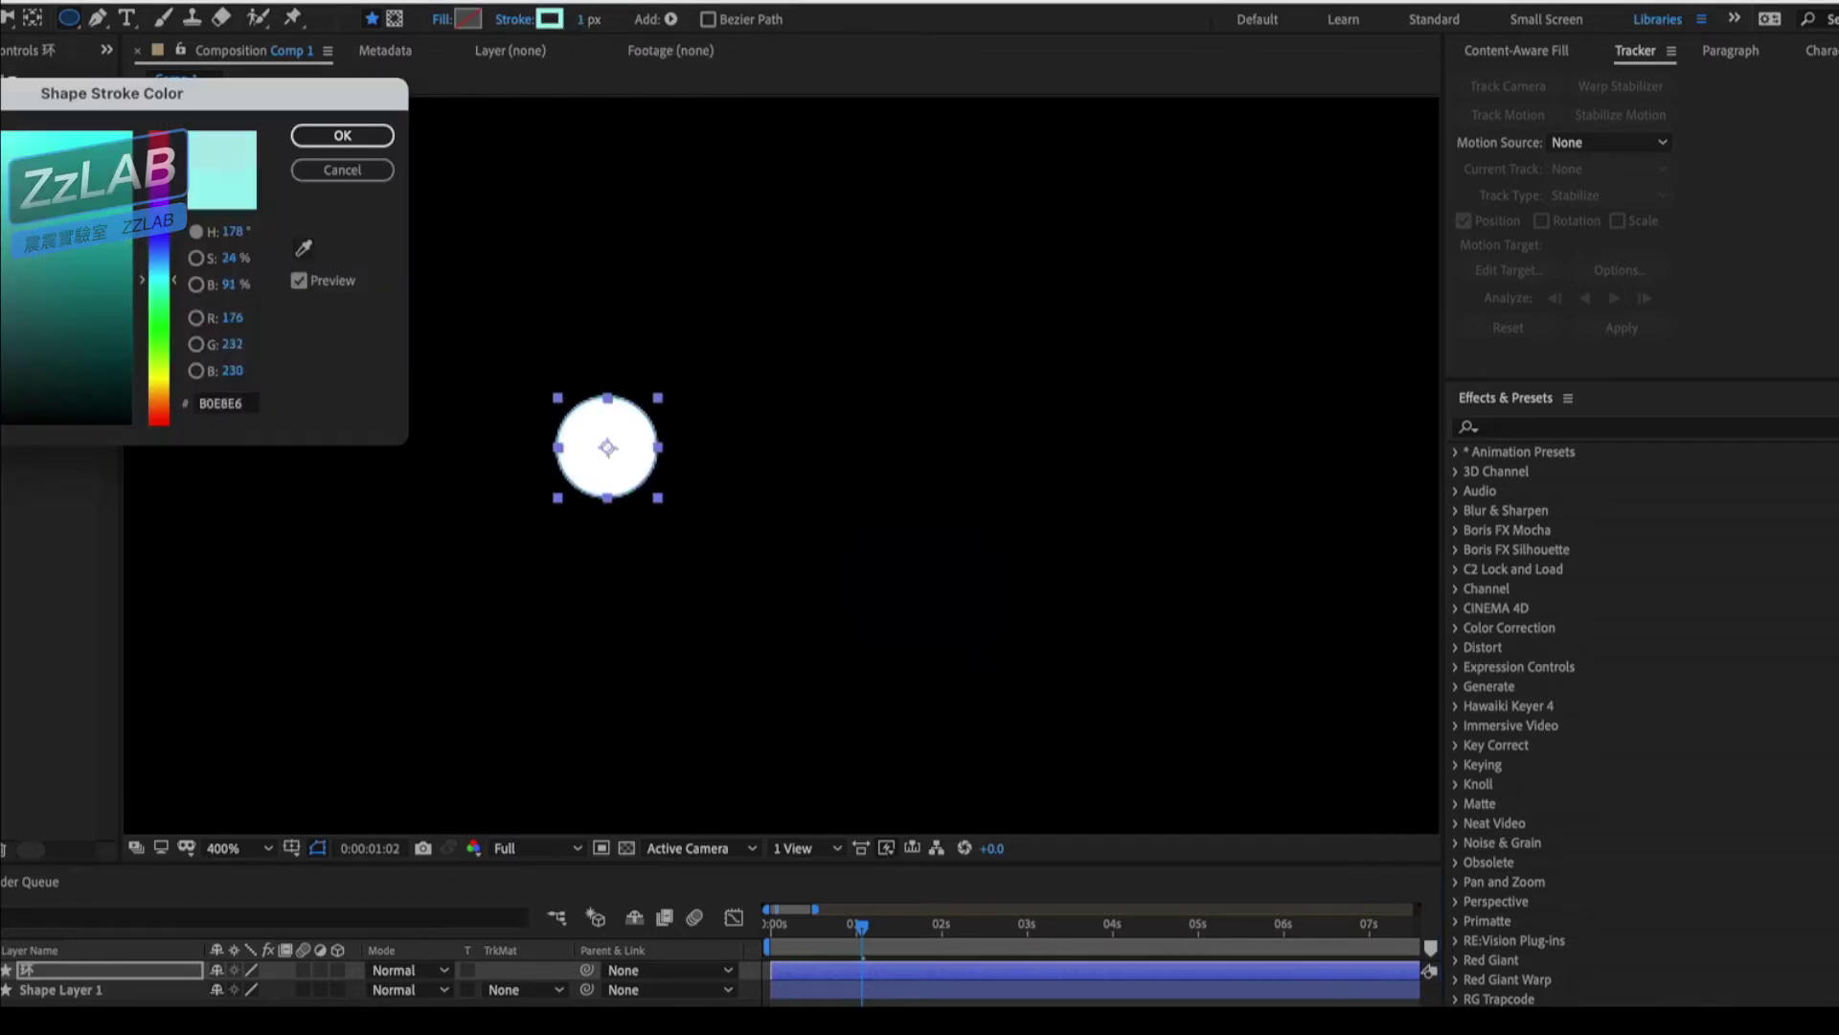
pyautogui.click(371, 139)
pyautogui.press('Return')
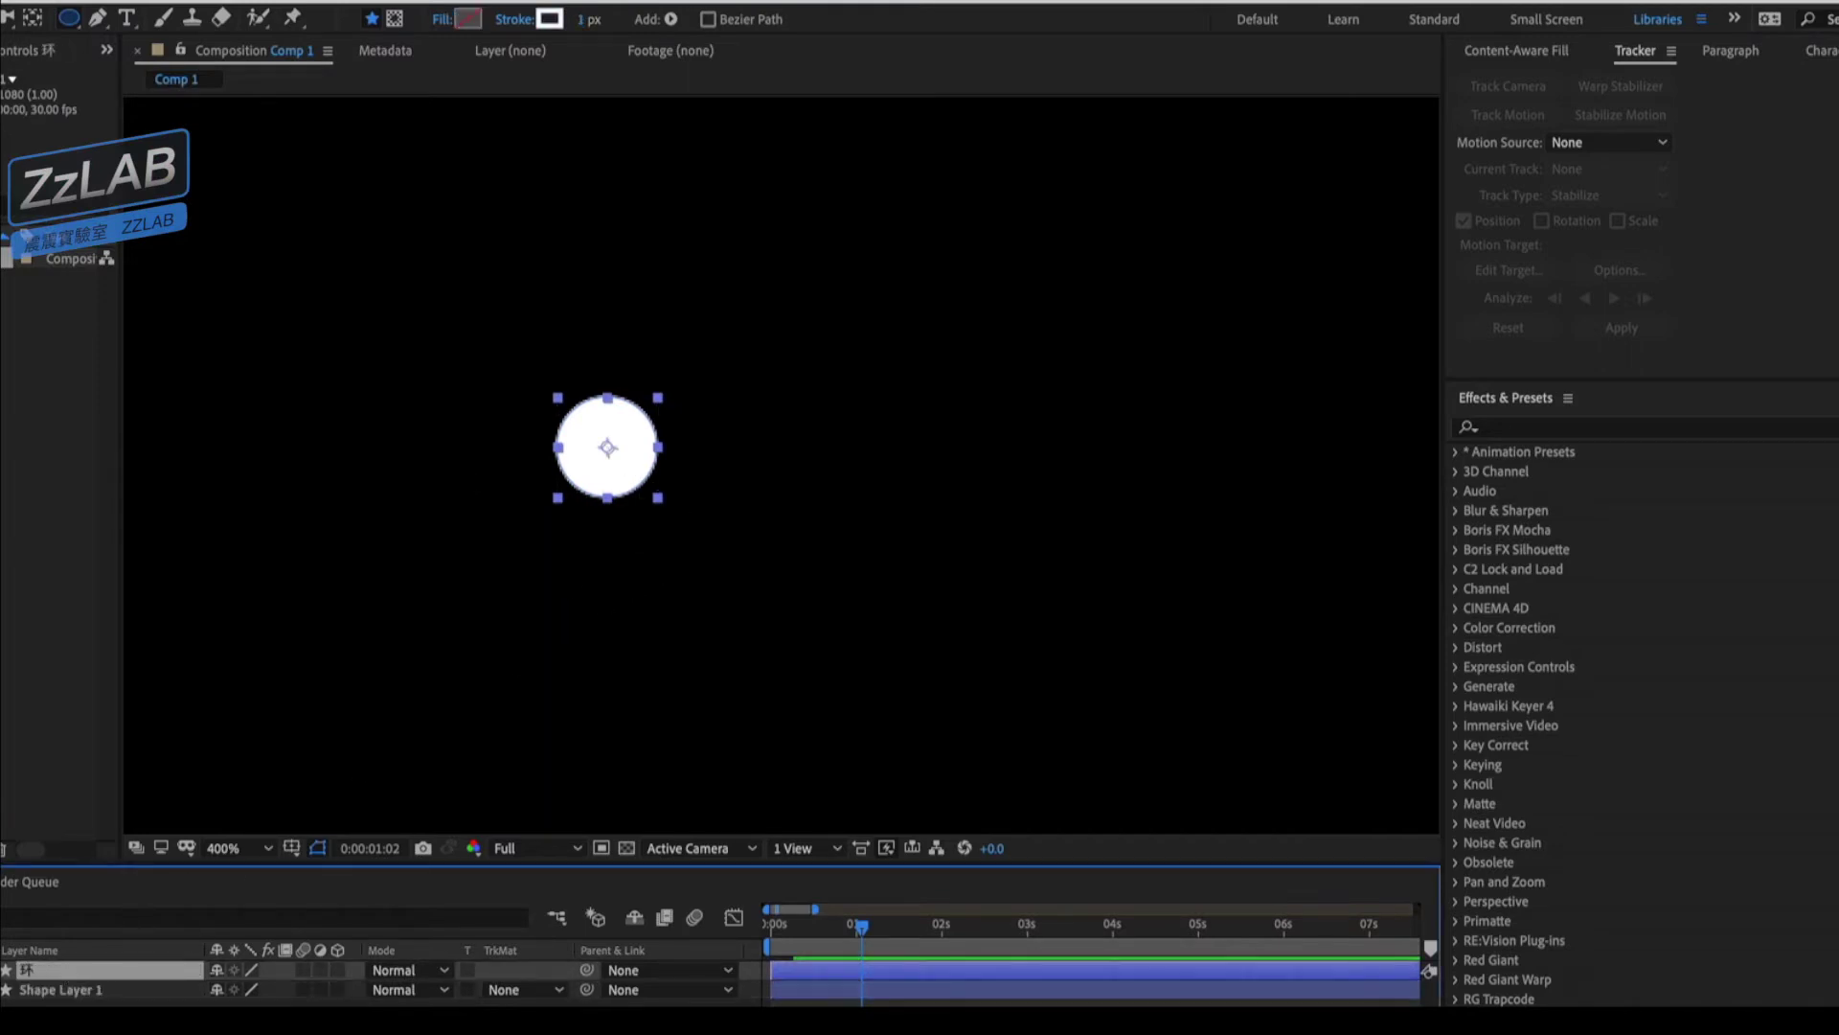
# Thicken the ring's stroke to 5 px and scale it up around the circle.
pyautogui.press('v')
pyautogui.moveTo(658, 498); pyautogui.dragTo(669, 515)
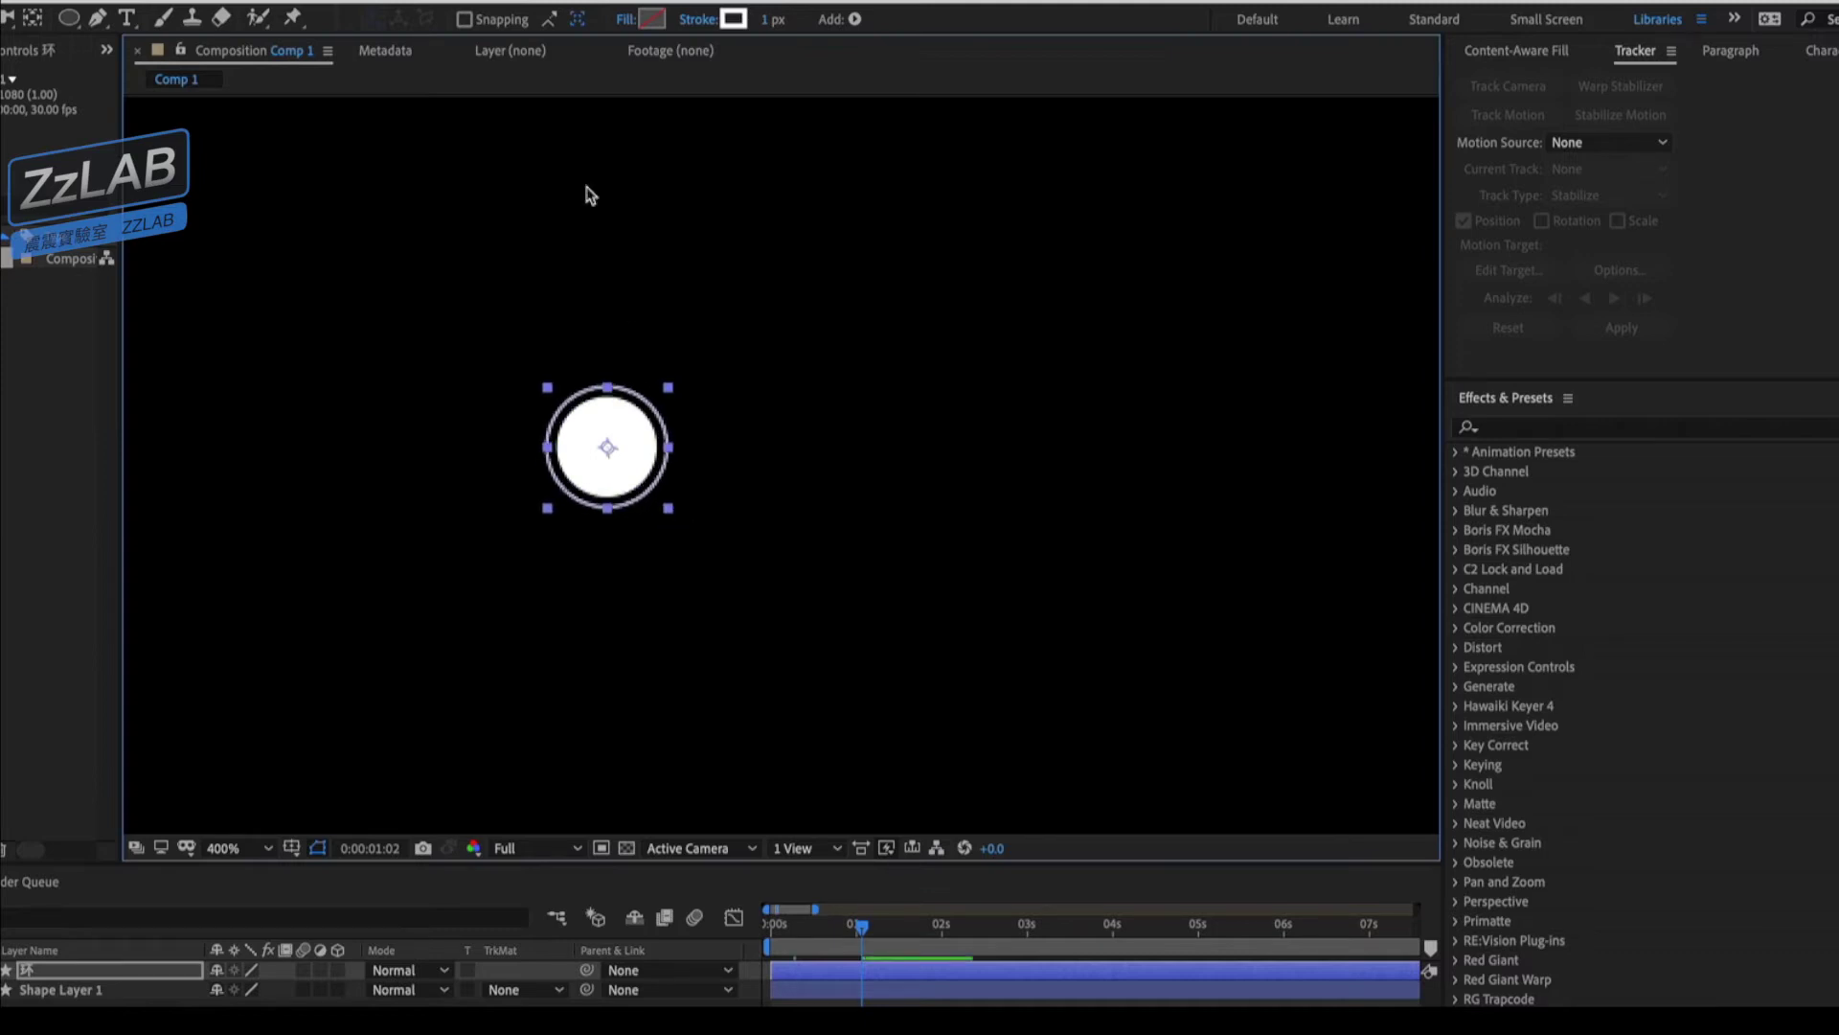
pyautogui.click(124, 967)
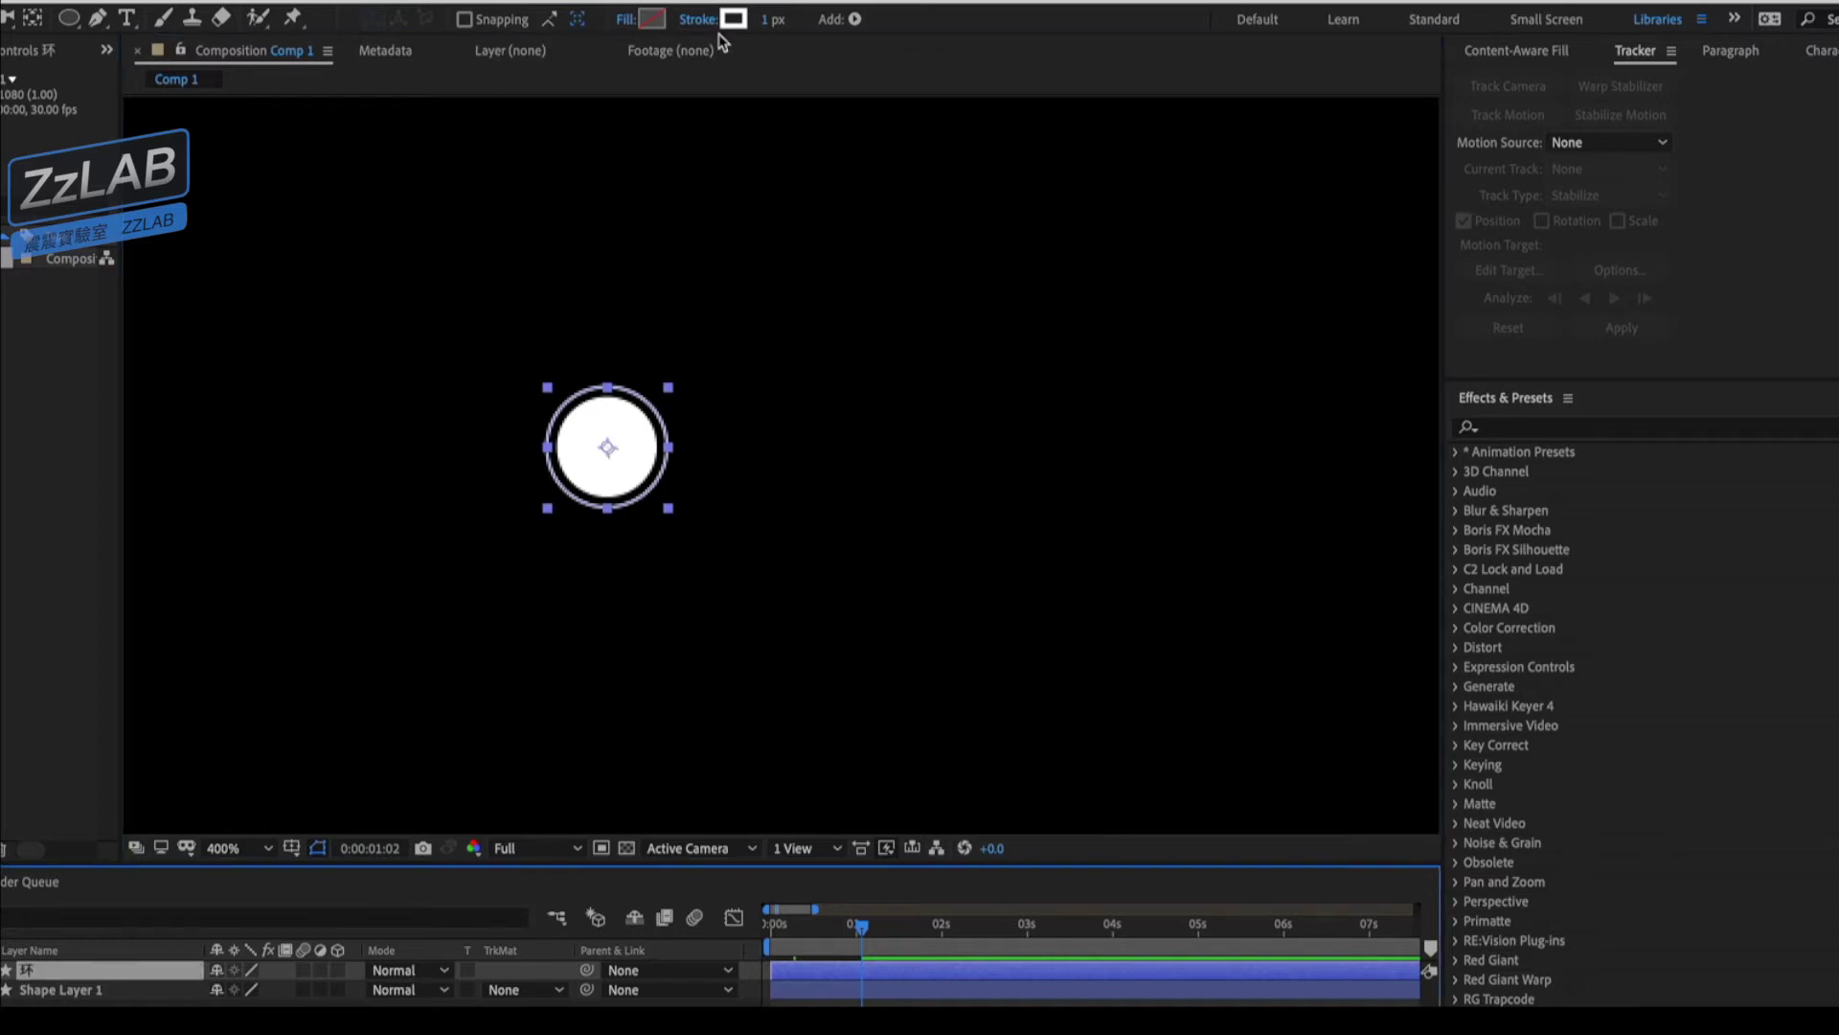
pyautogui.moveTo(771, 27); pyautogui.dragTo(776, 21)
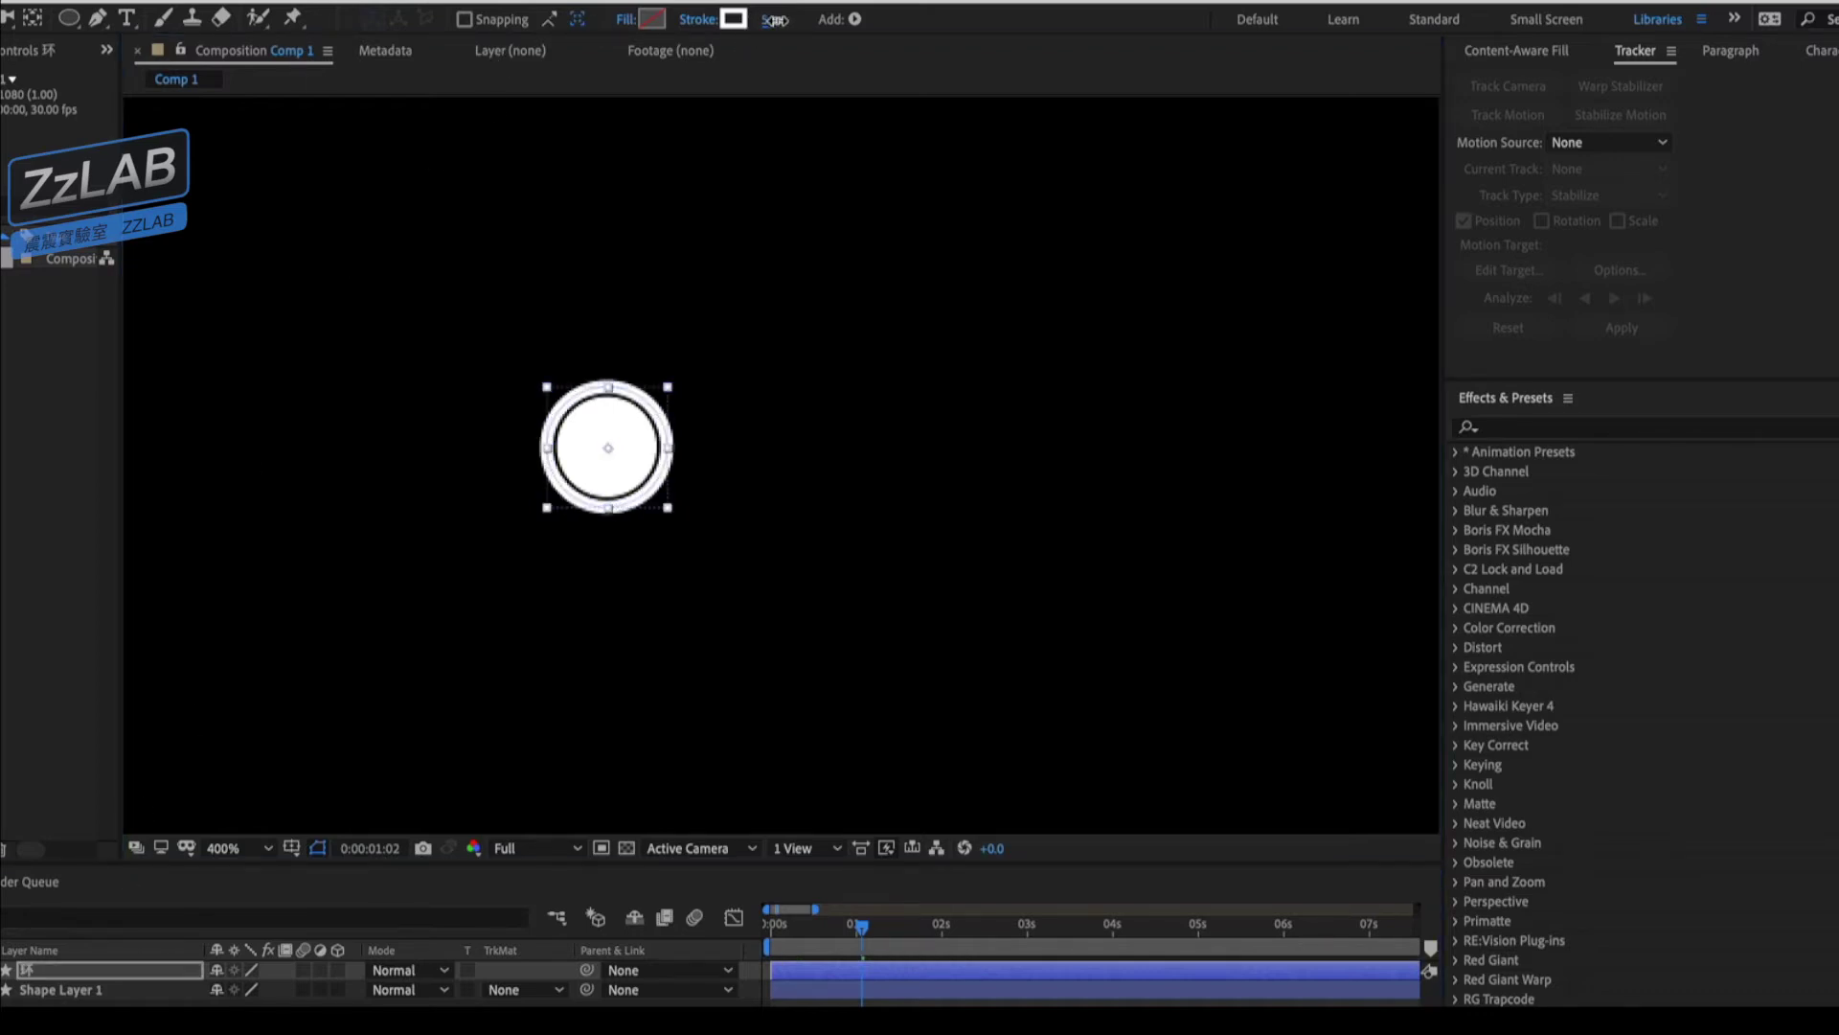
pyautogui.moveTo(666, 506); pyautogui.dragTo(679, 518)
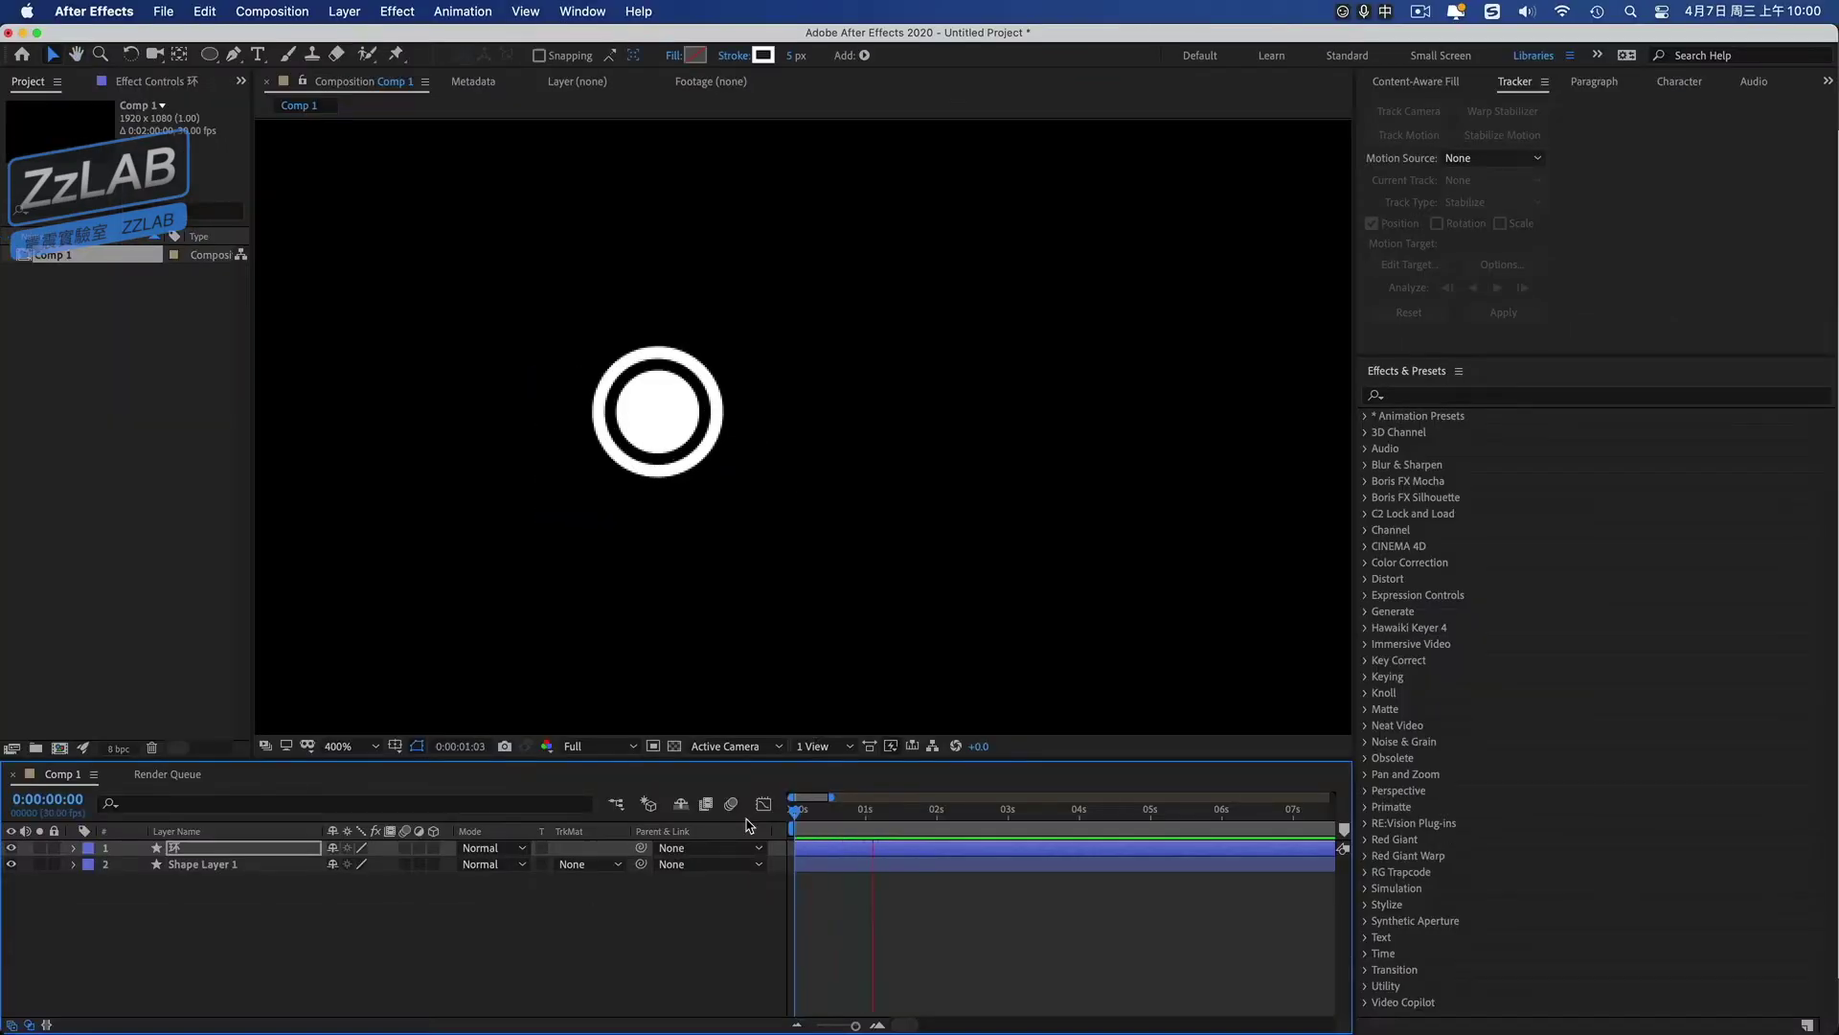
# Delete the extra Scale keyframe on the 环 ring layer.
pyautogui.click(108, 841)
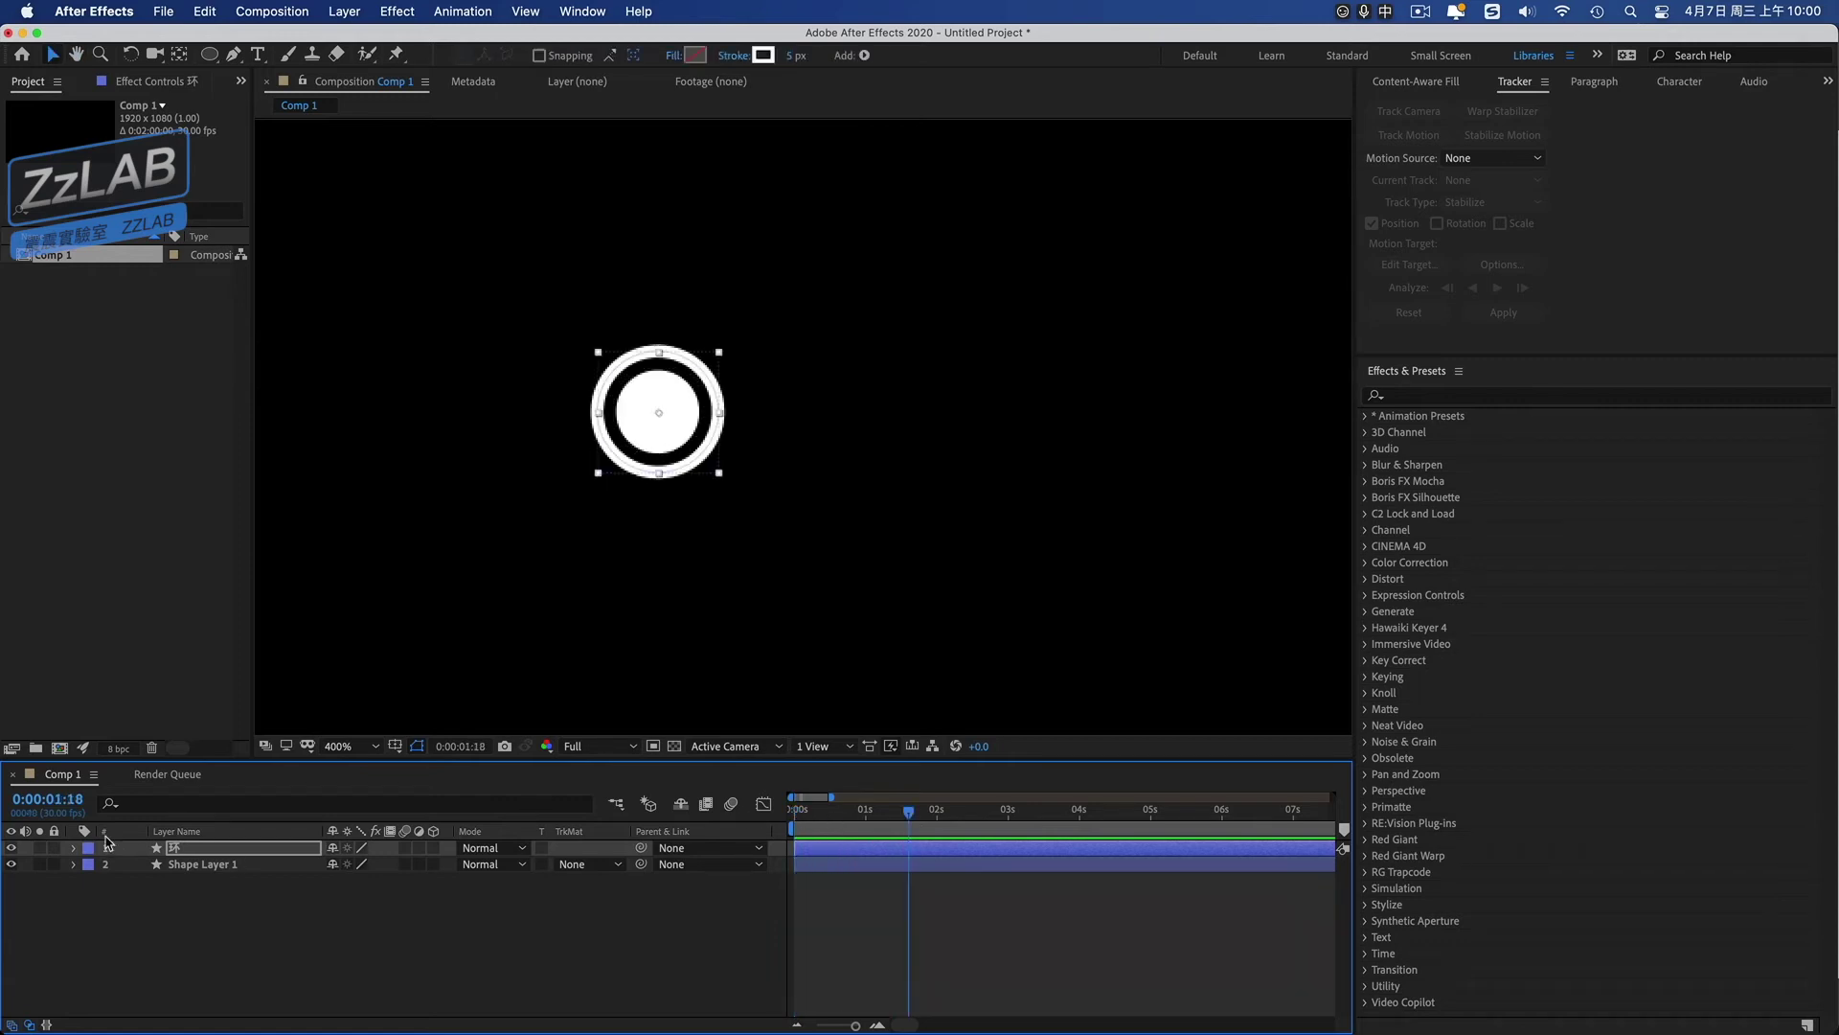
pyautogui.click(75, 849)
pyautogui.click(91, 881)
pyautogui.click(869, 929)
pyautogui.press('Delete')
pyautogui.moveTo(886, 811); pyautogui.dragTo(815, 814)
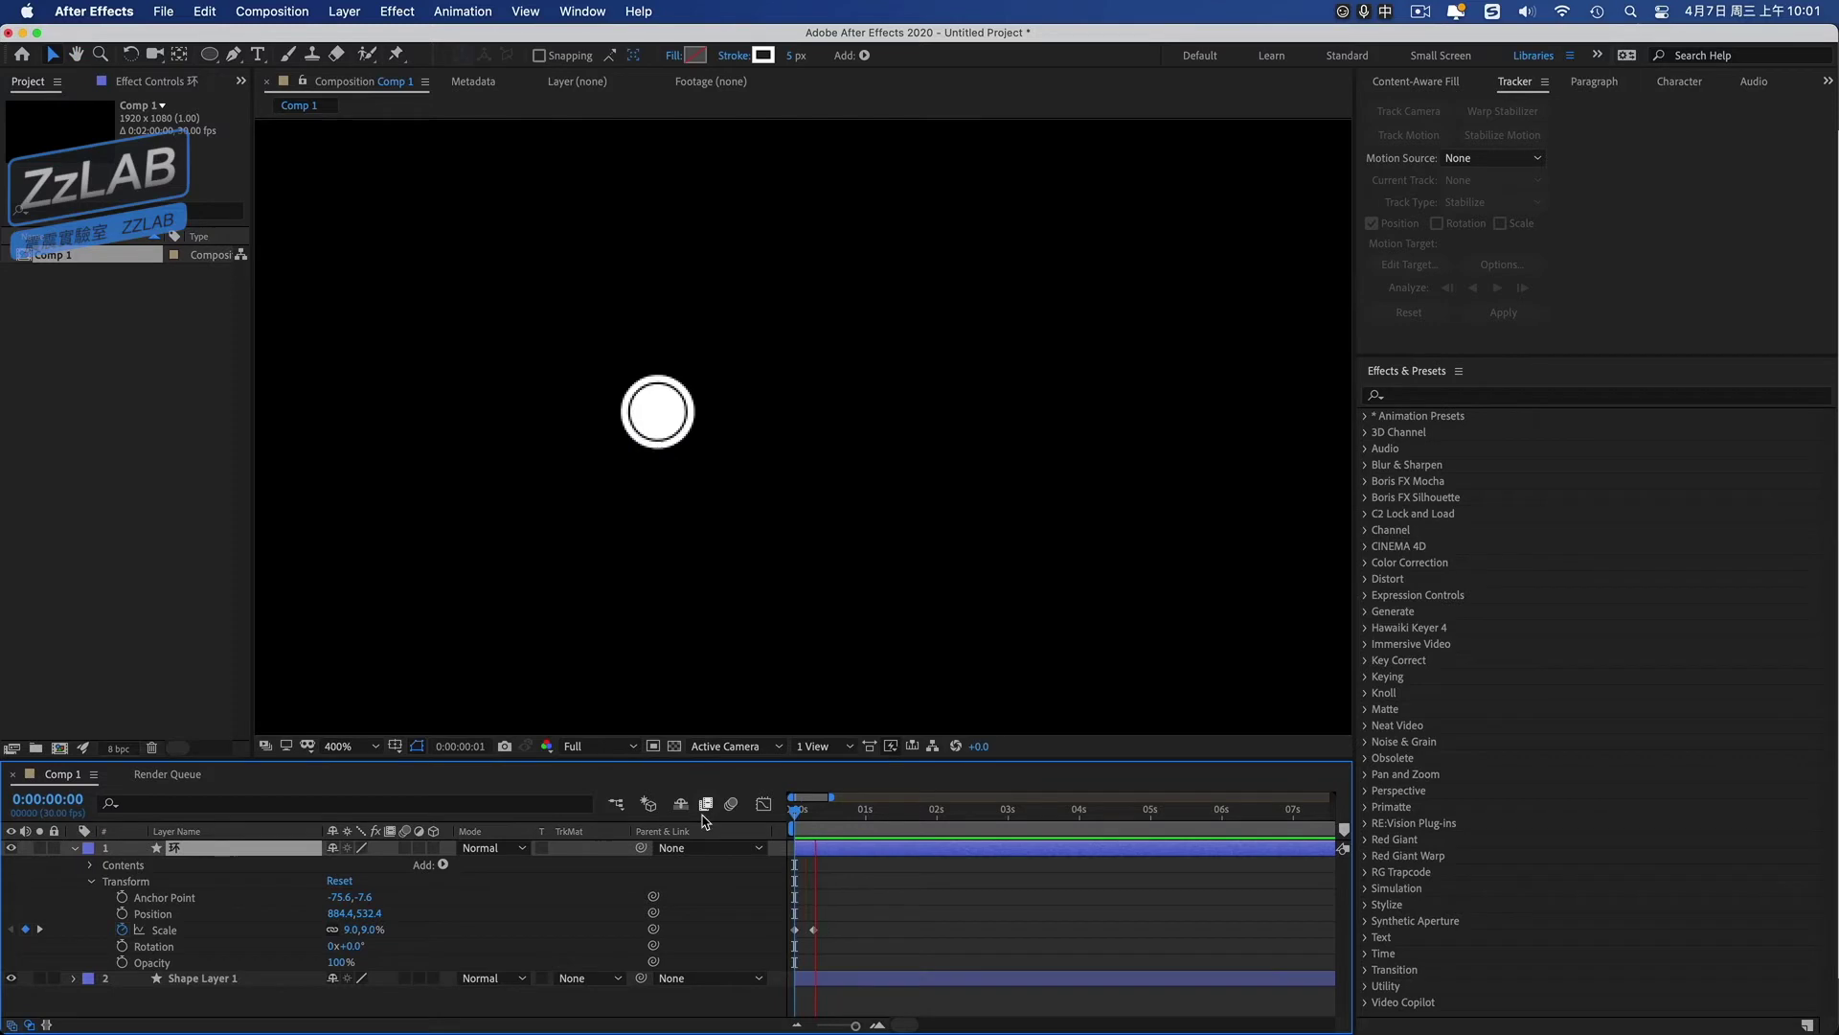
# Shrink the inner circle slightly and preview the ring and circle together.
pyautogui.click(196, 981)
pyautogui.moveTo(702, 455); pyautogui.dragTo(696, 453)
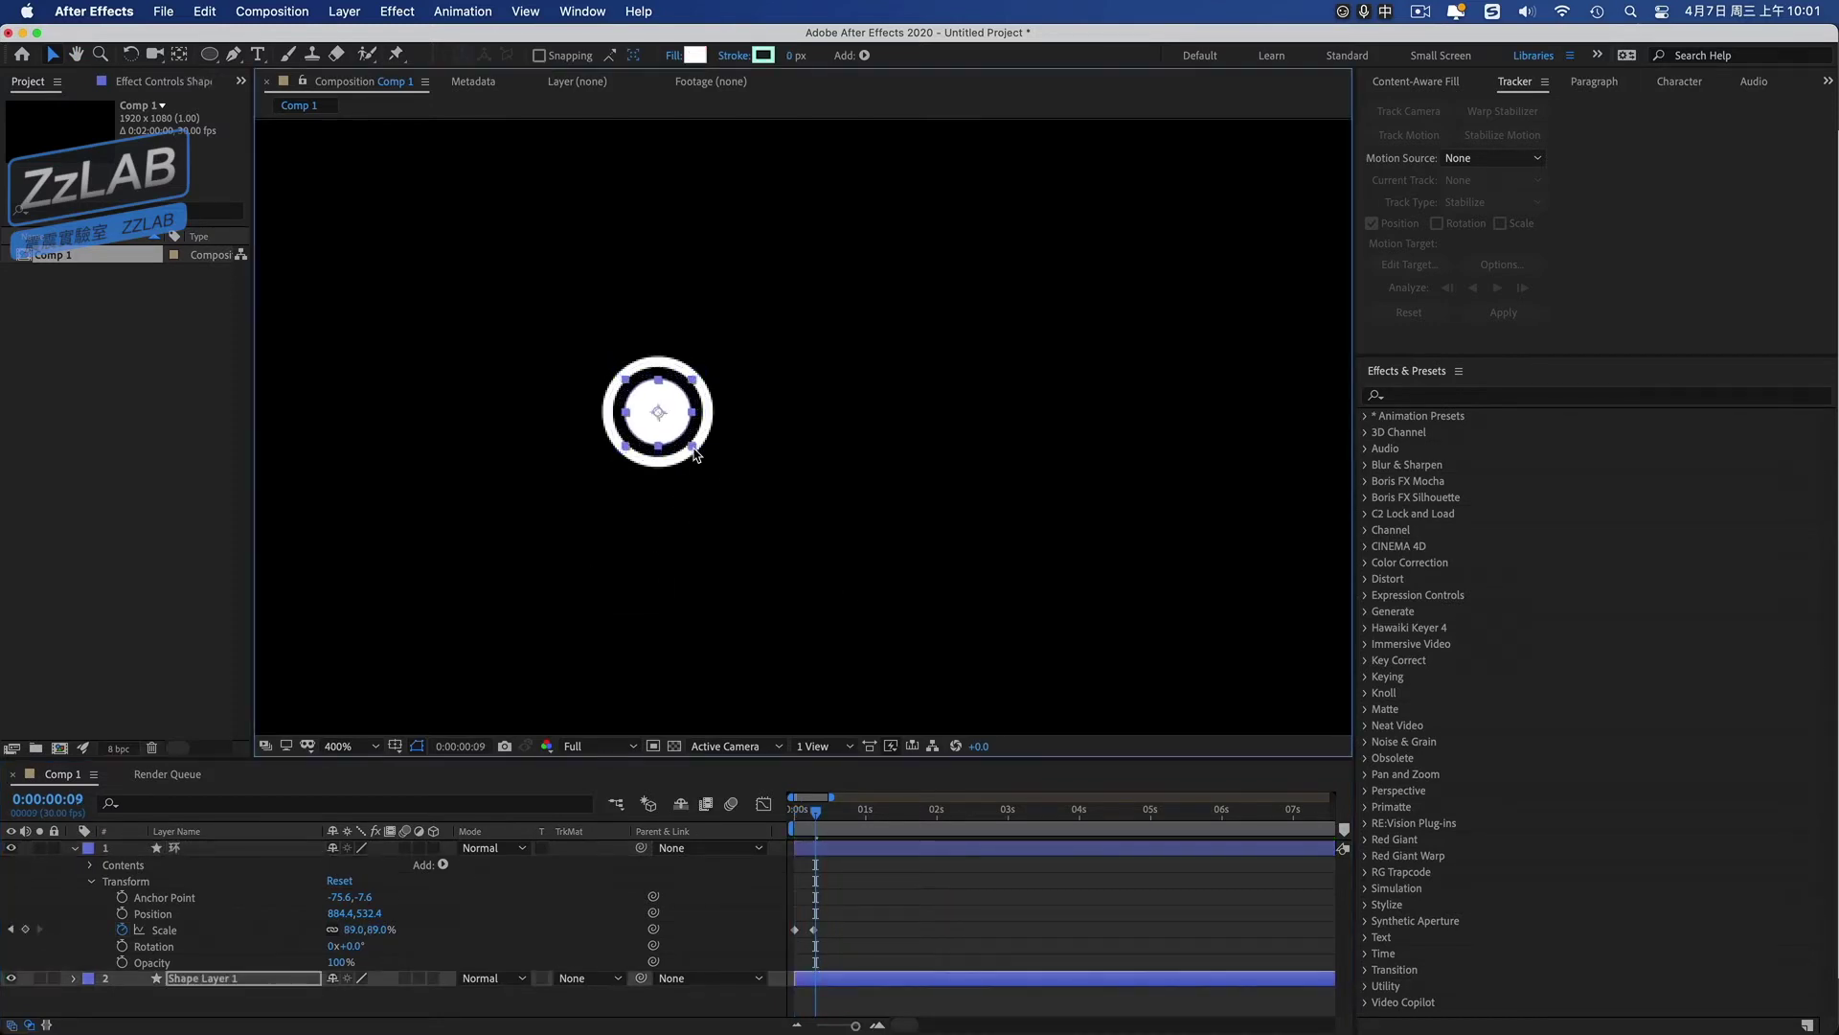
pyautogui.moveTo(815, 812); pyautogui.dragTo(791, 814)
pyautogui.press('space')
pyautogui.press('space')
# Zoom the timeline to frame level, preview the grow animation, and collapse both layers.
pyautogui.click(73, 978)
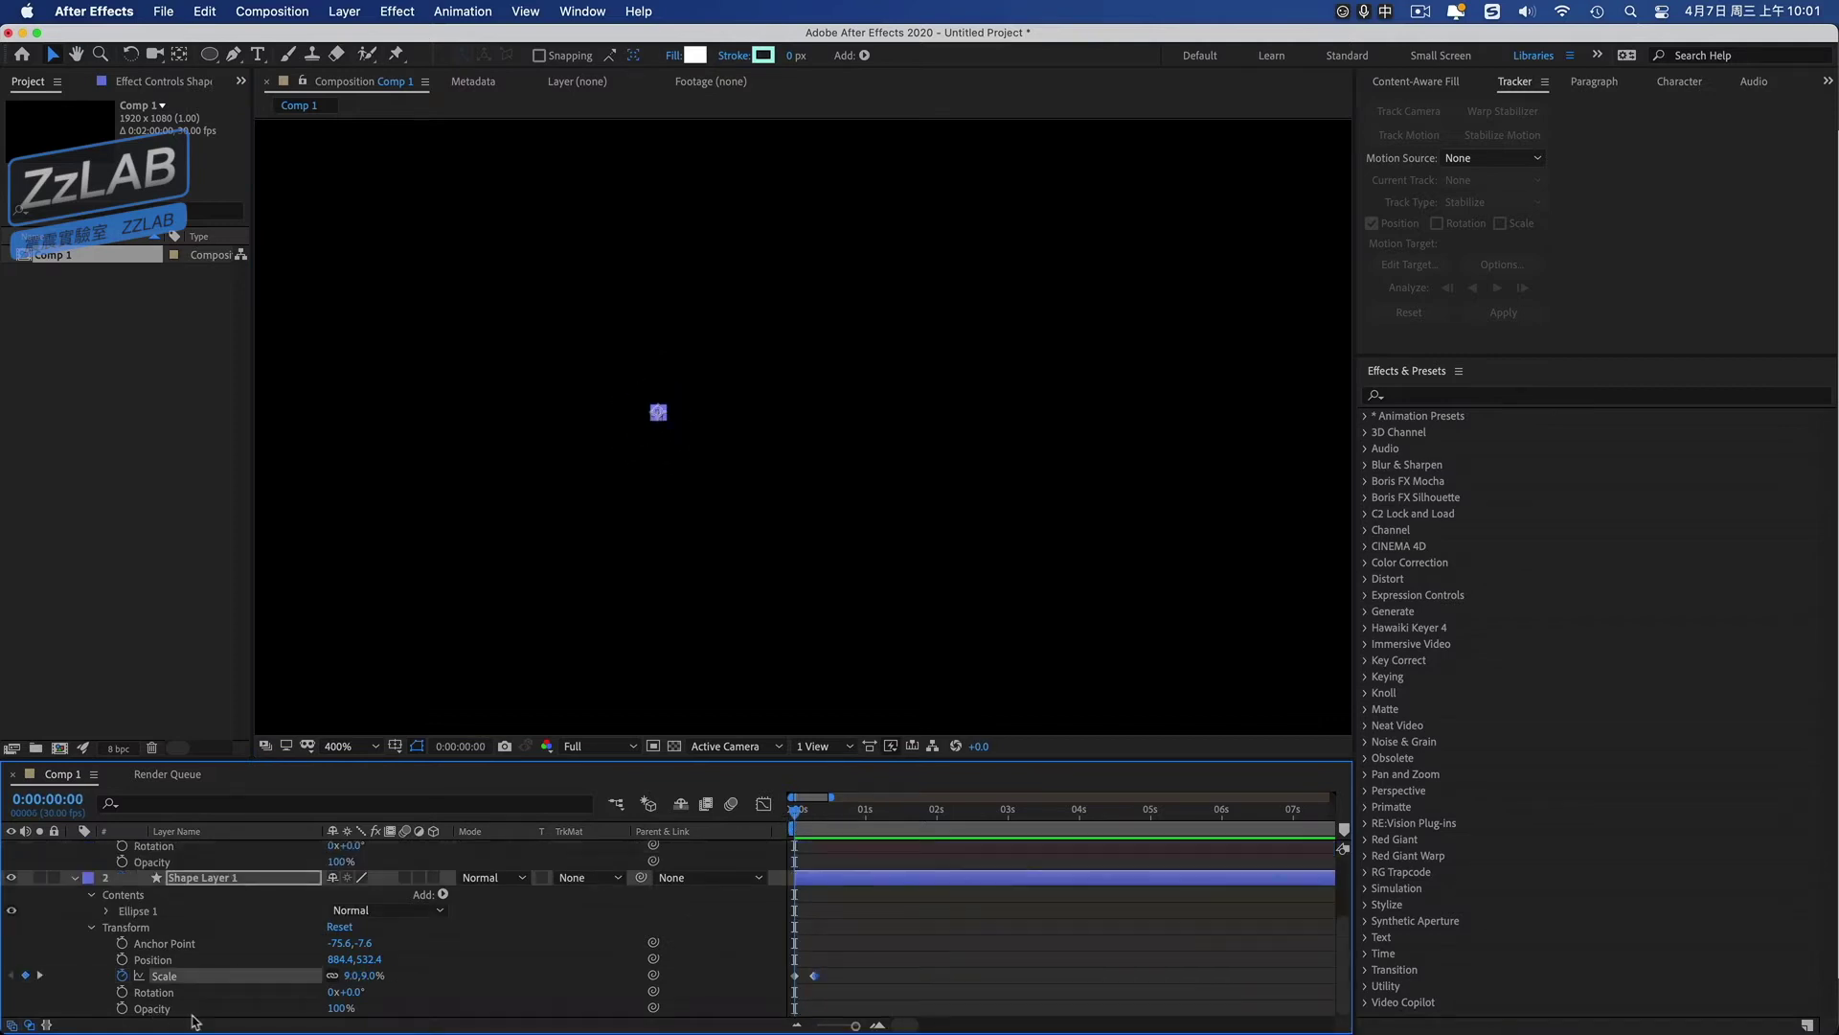
pyautogui.click(816, 810)
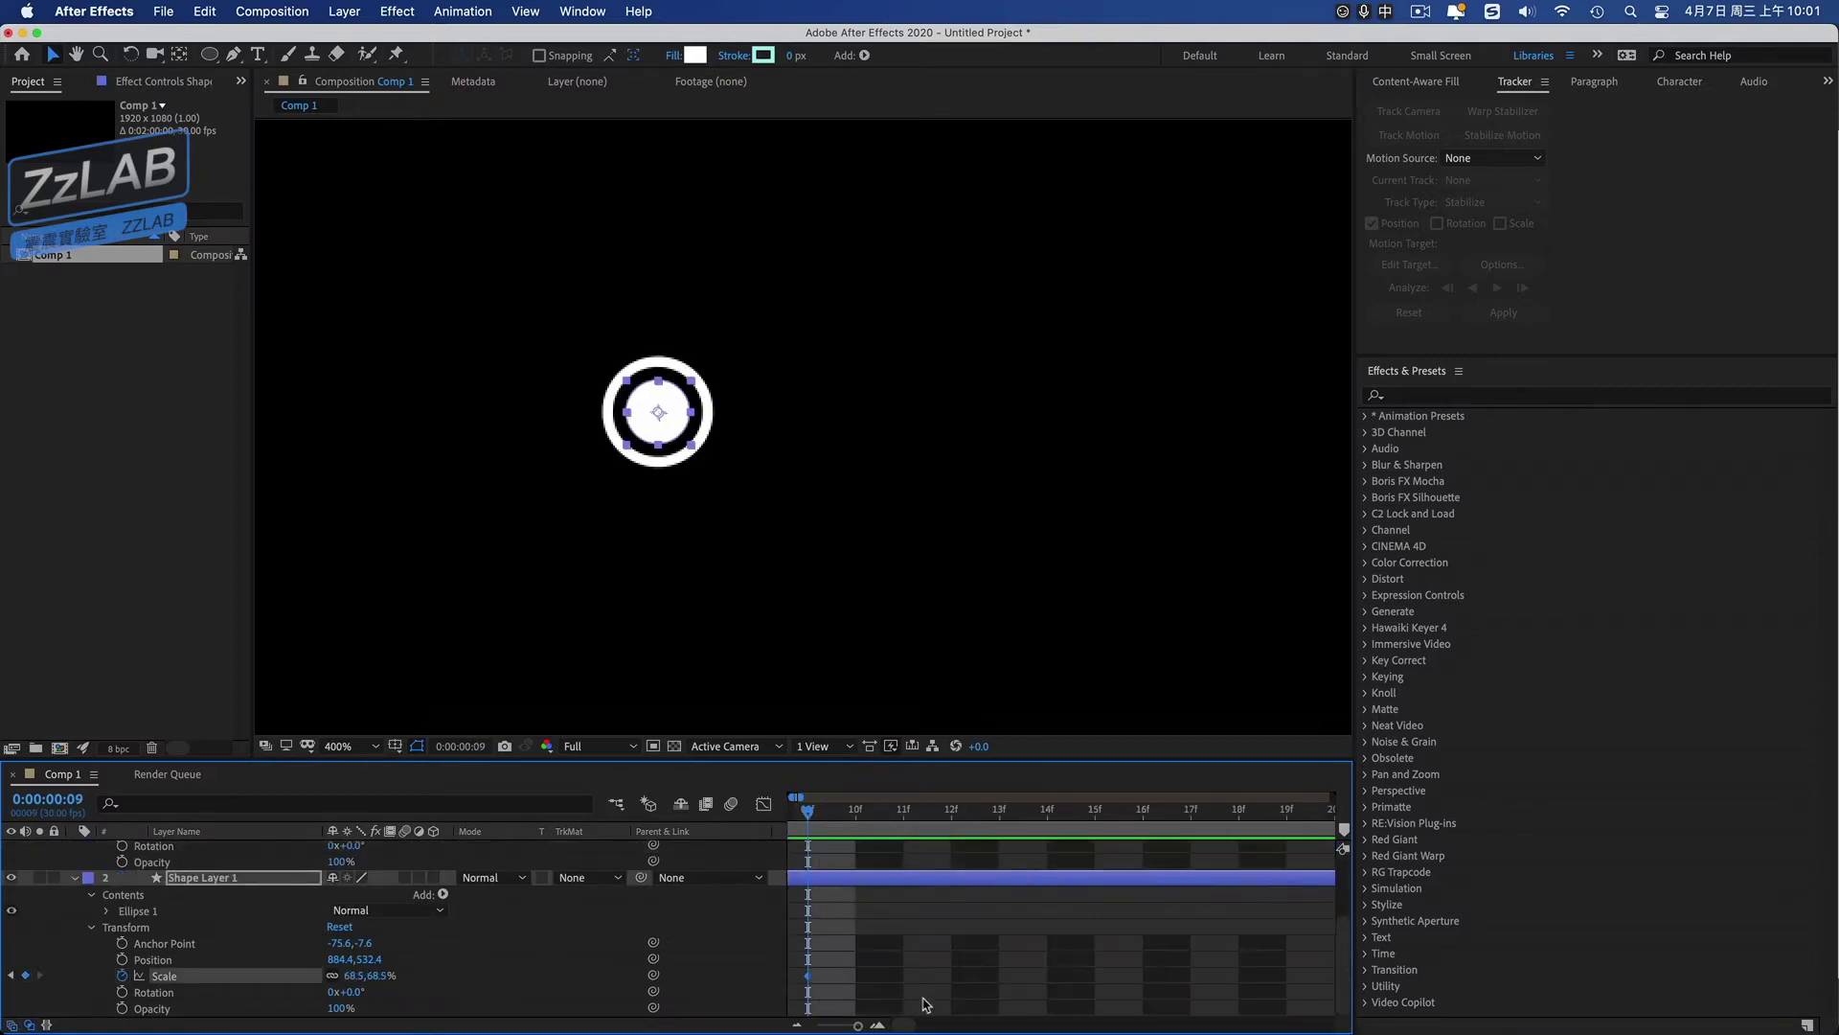
pyautogui.click(879, 1025)
pyautogui.click(1188, 939)
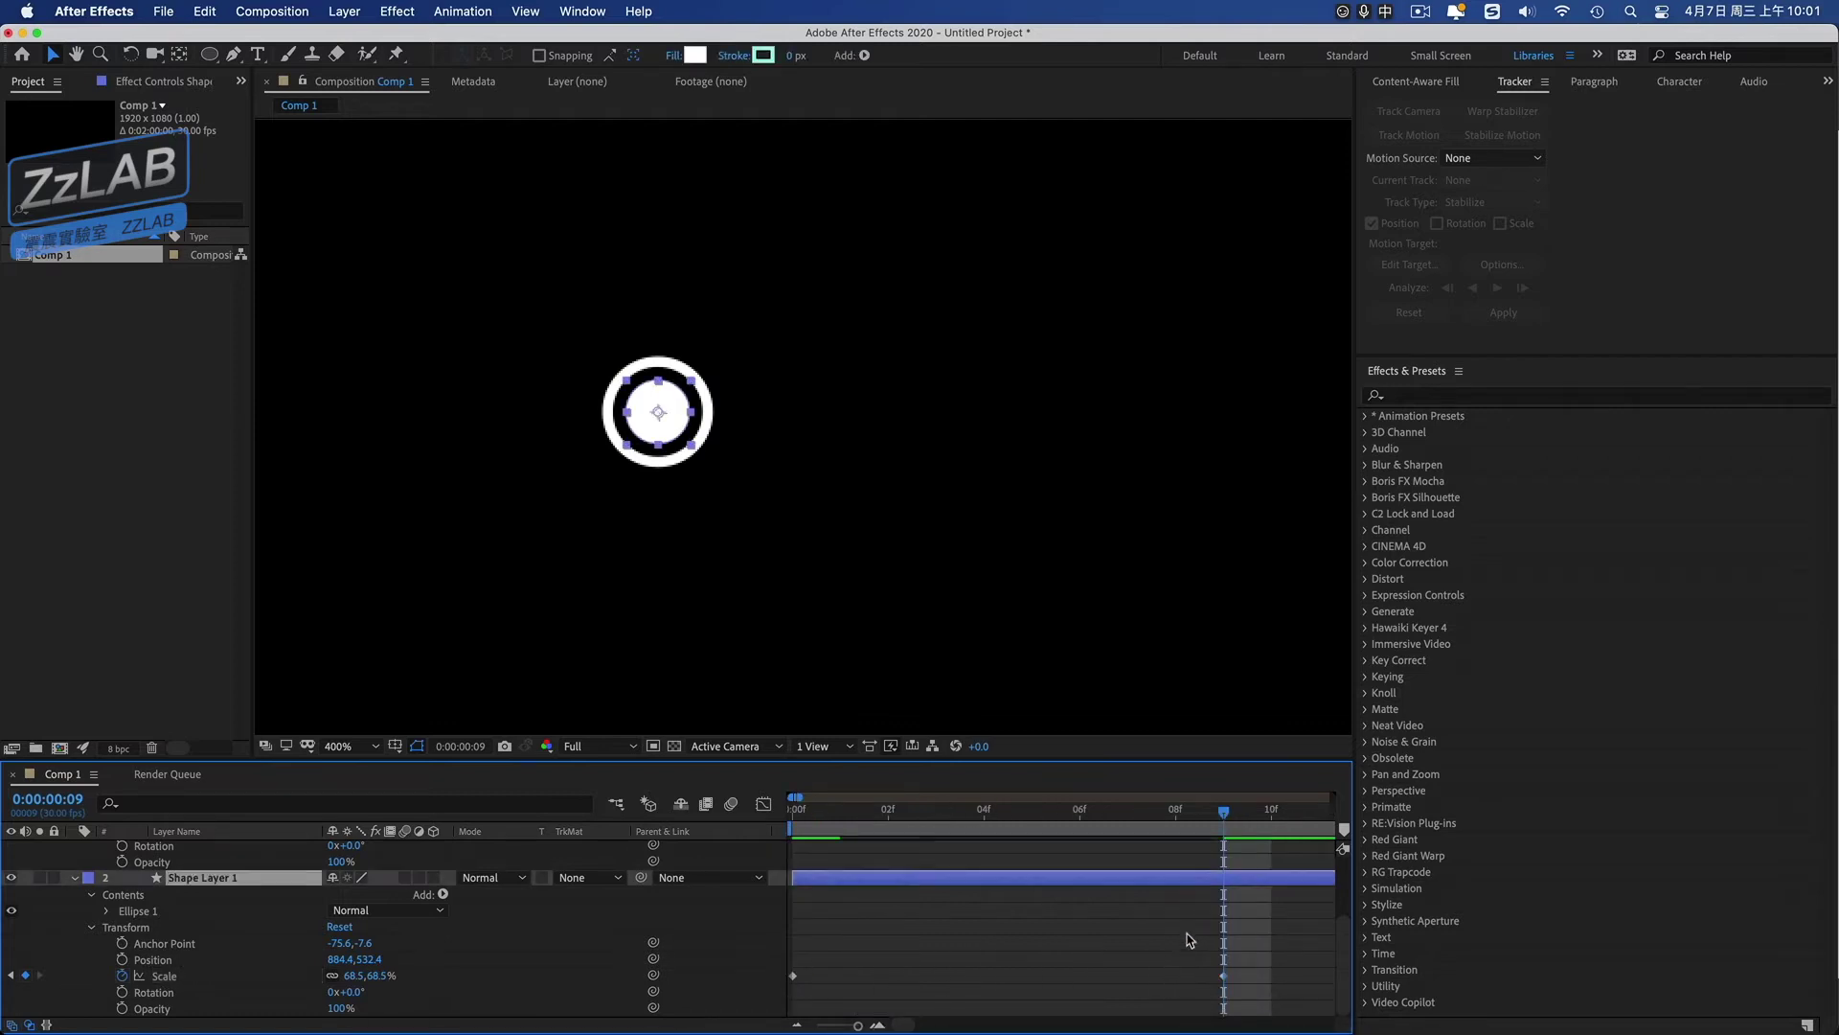
pyautogui.press('space')
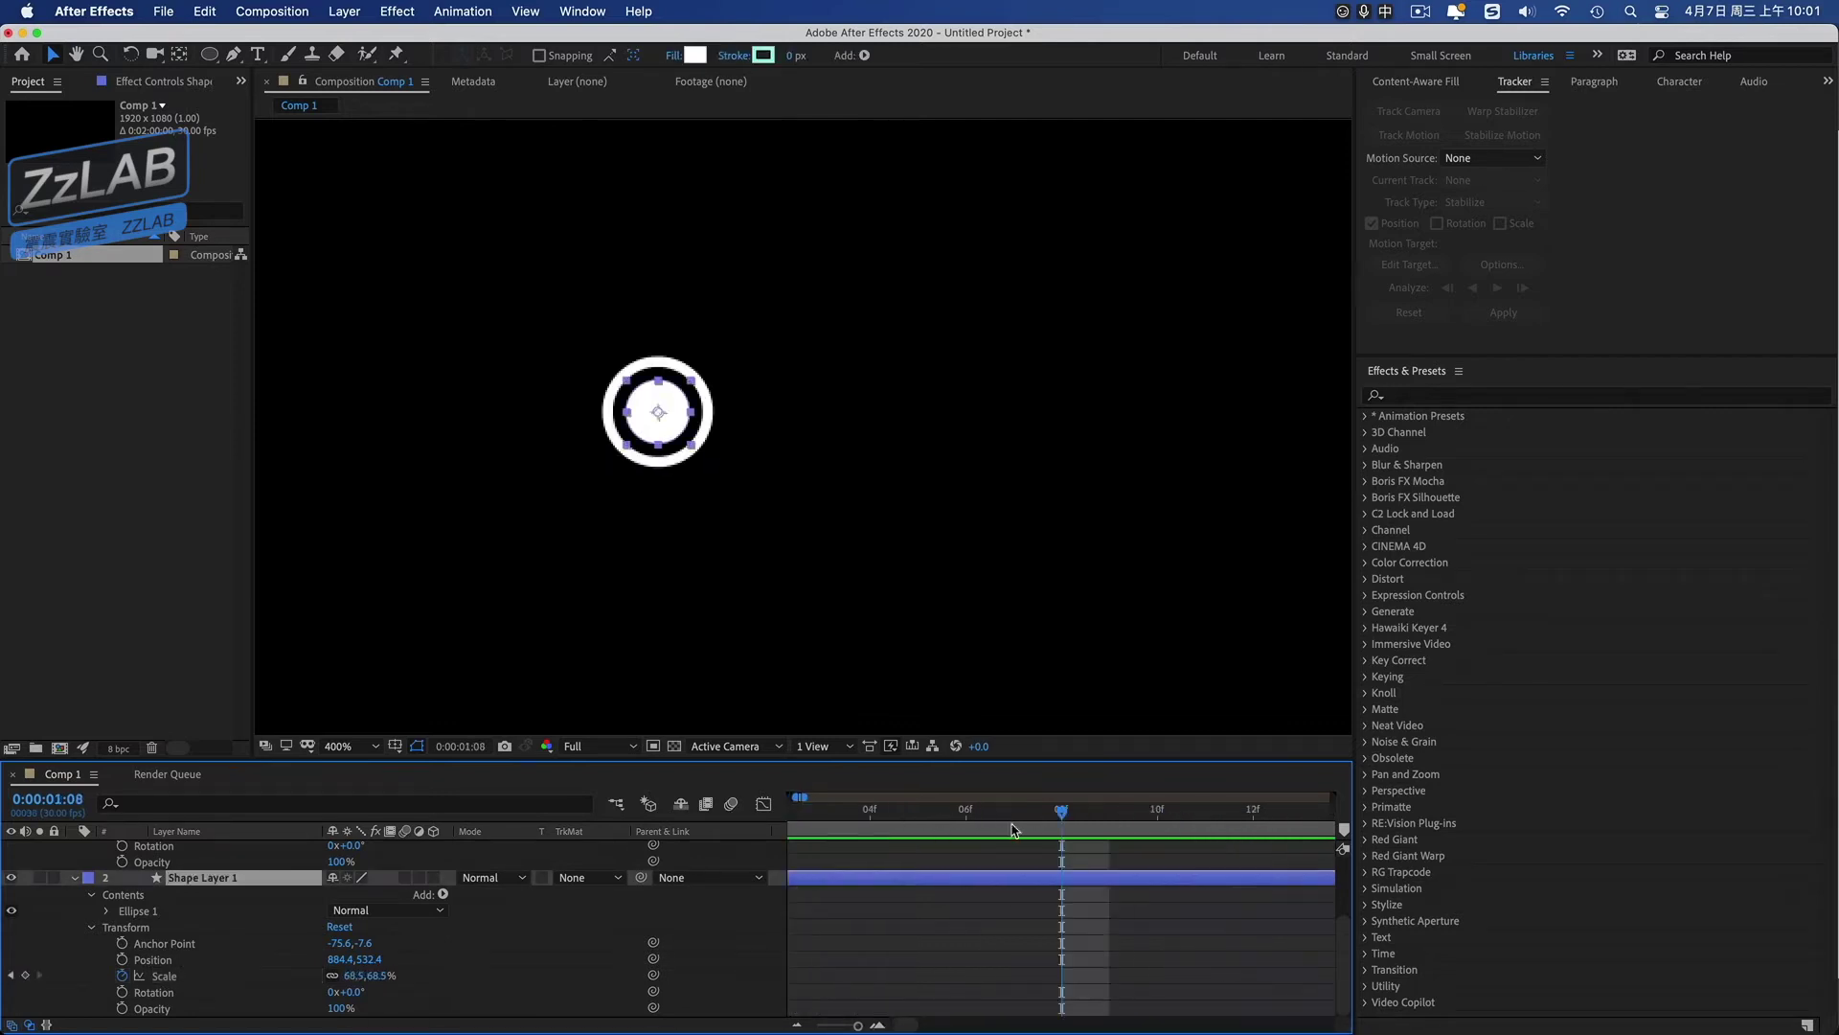
pyautogui.click(77, 878)
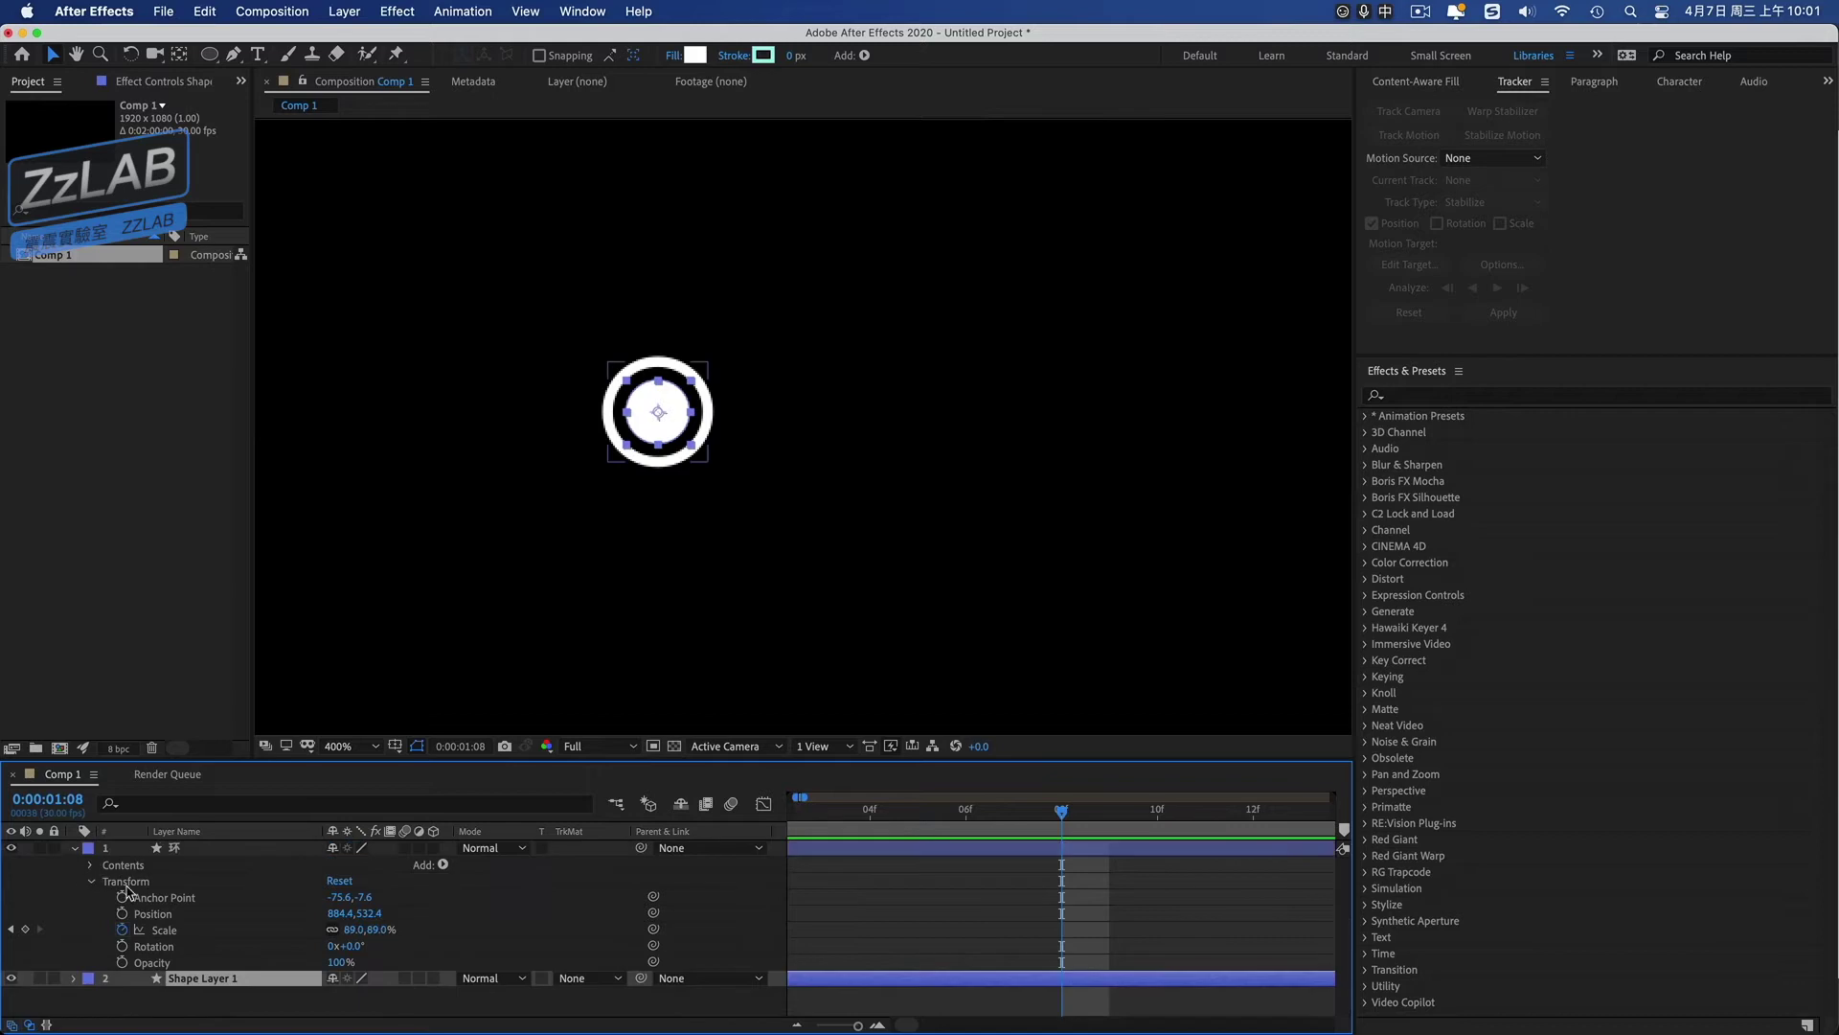
pyautogui.click(77, 849)
pyautogui.click(222, 848)
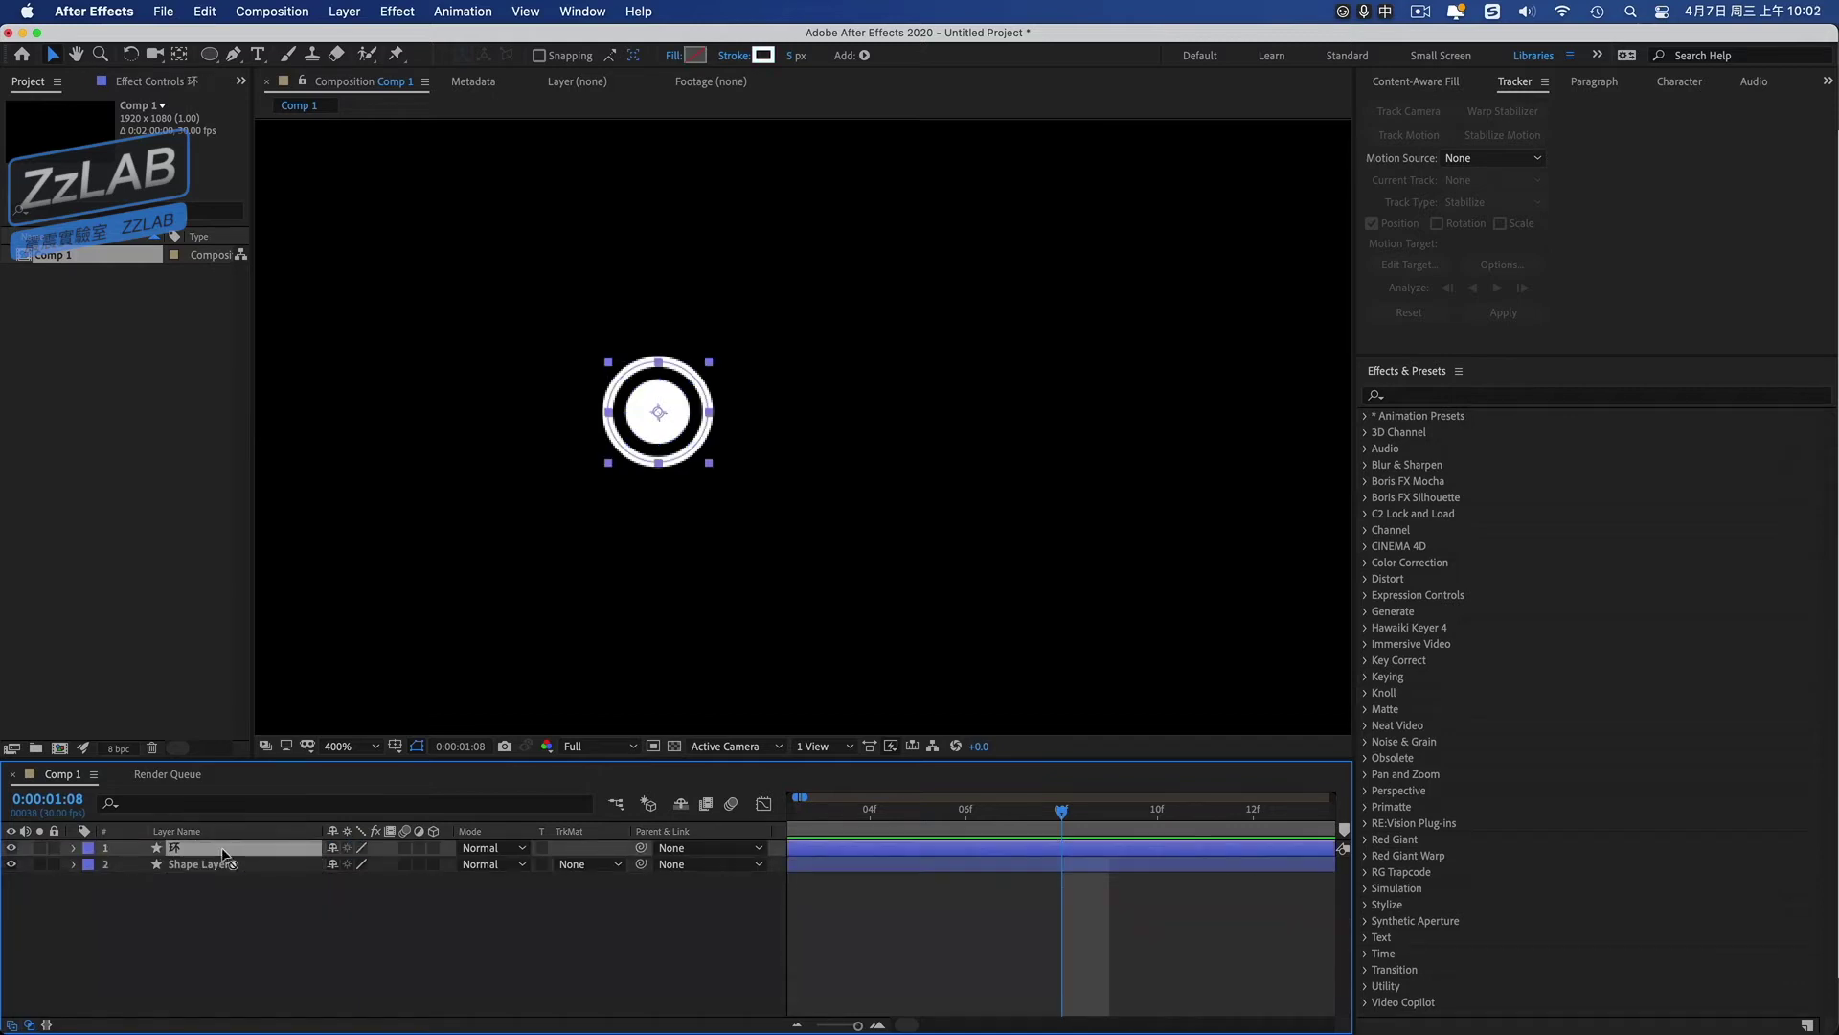
# Duplicate 环 as 环 2, scale it up at frame 9, and lower its opacity to 28%.
pyautogui.press('super+d')
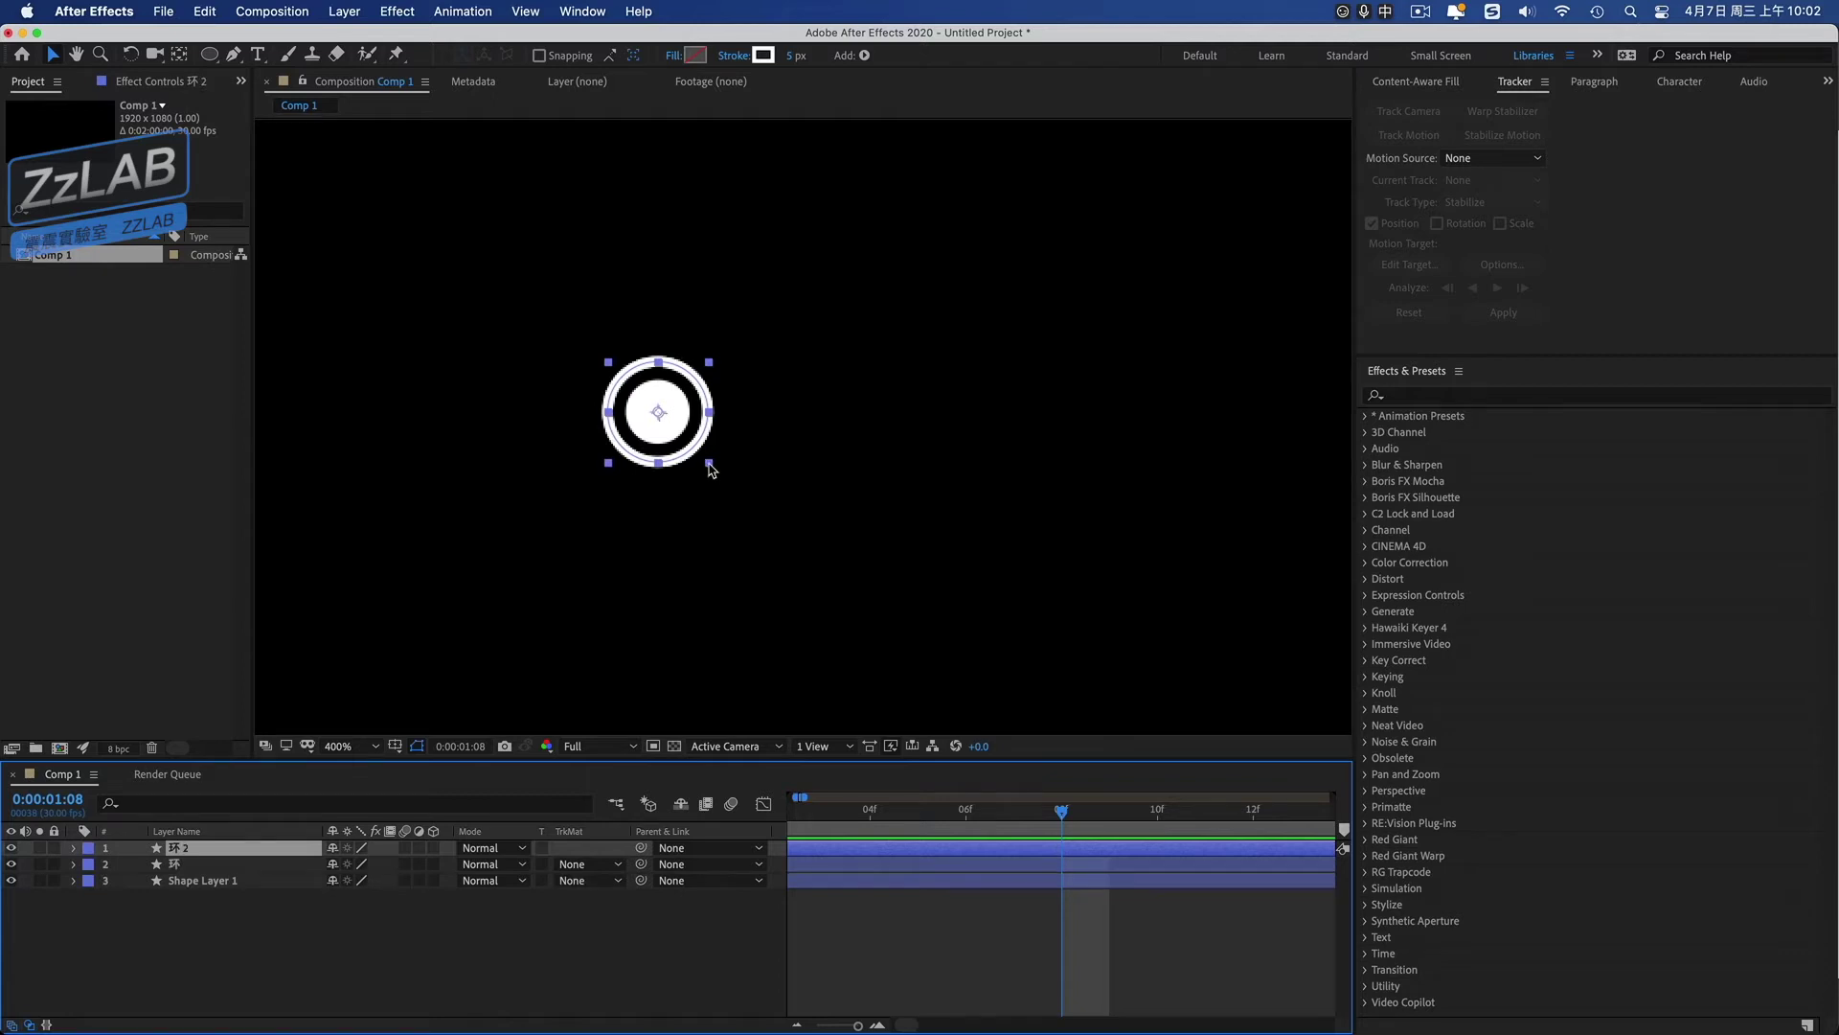
pyautogui.moveTo(1060, 810); pyautogui.dragTo(1030, 821)
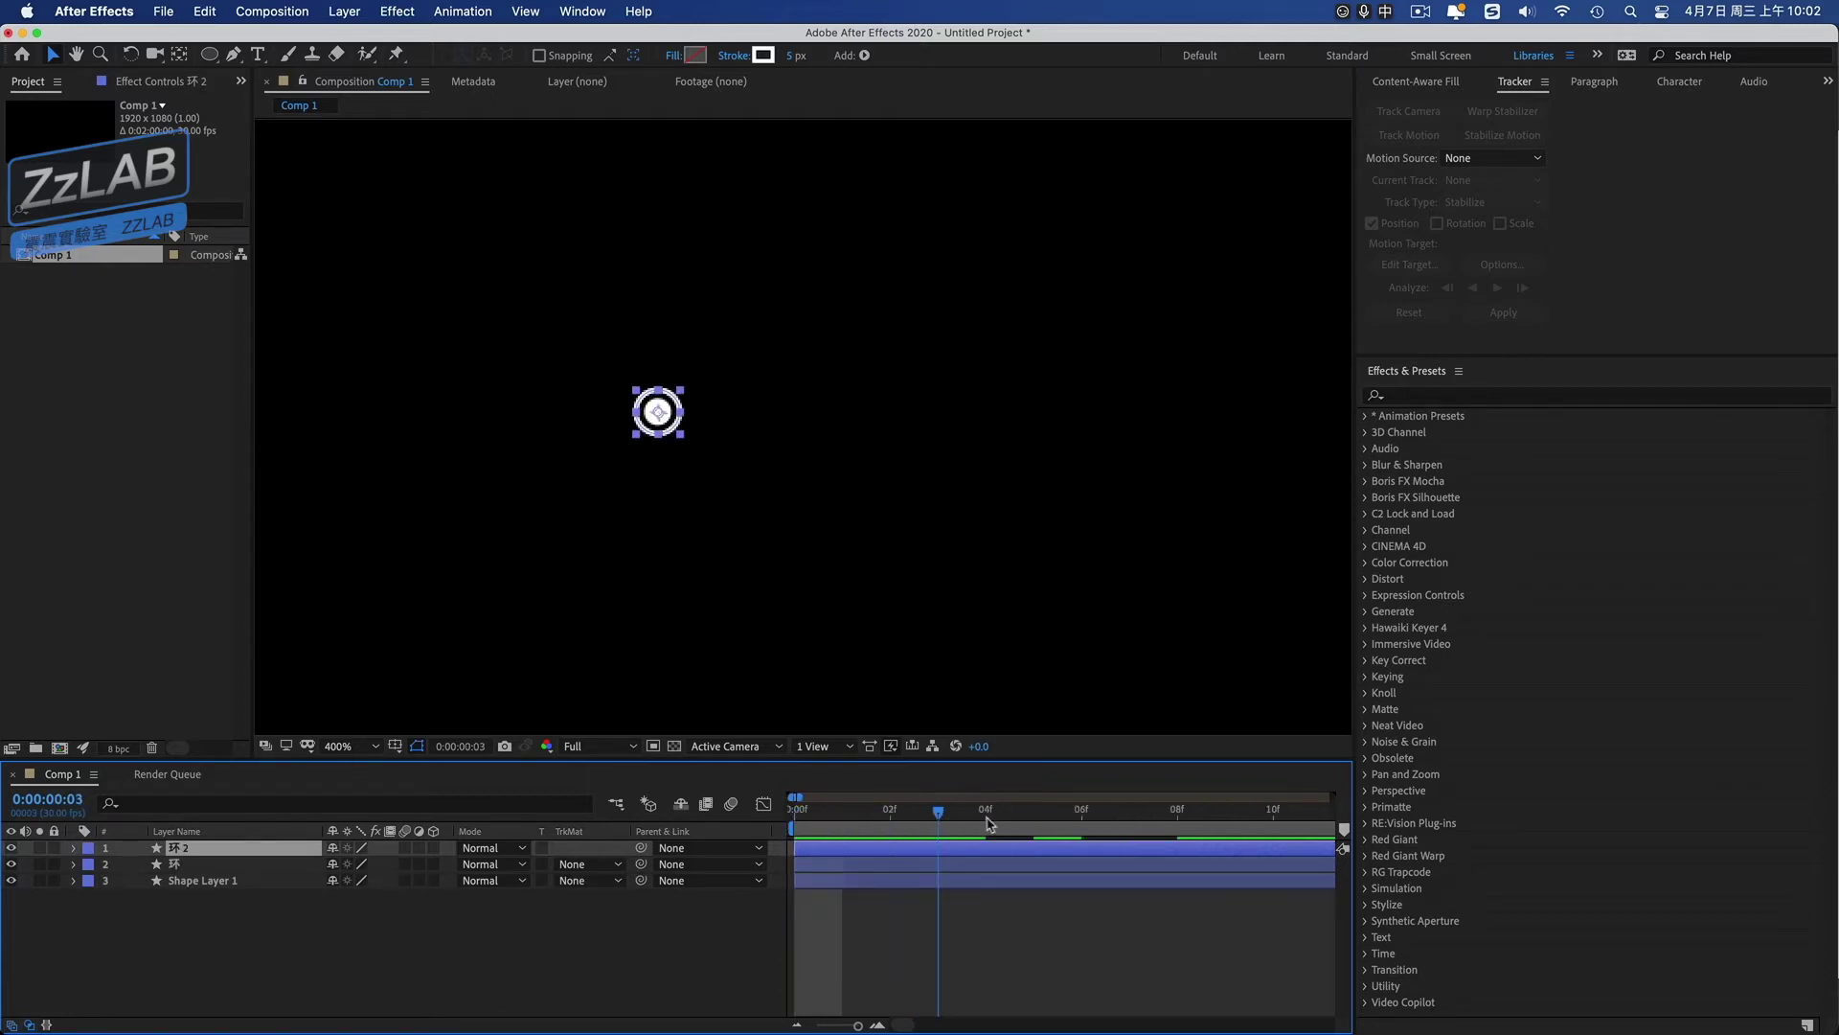
pyautogui.moveTo(1030, 822); pyautogui.dragTo(1225, 821)
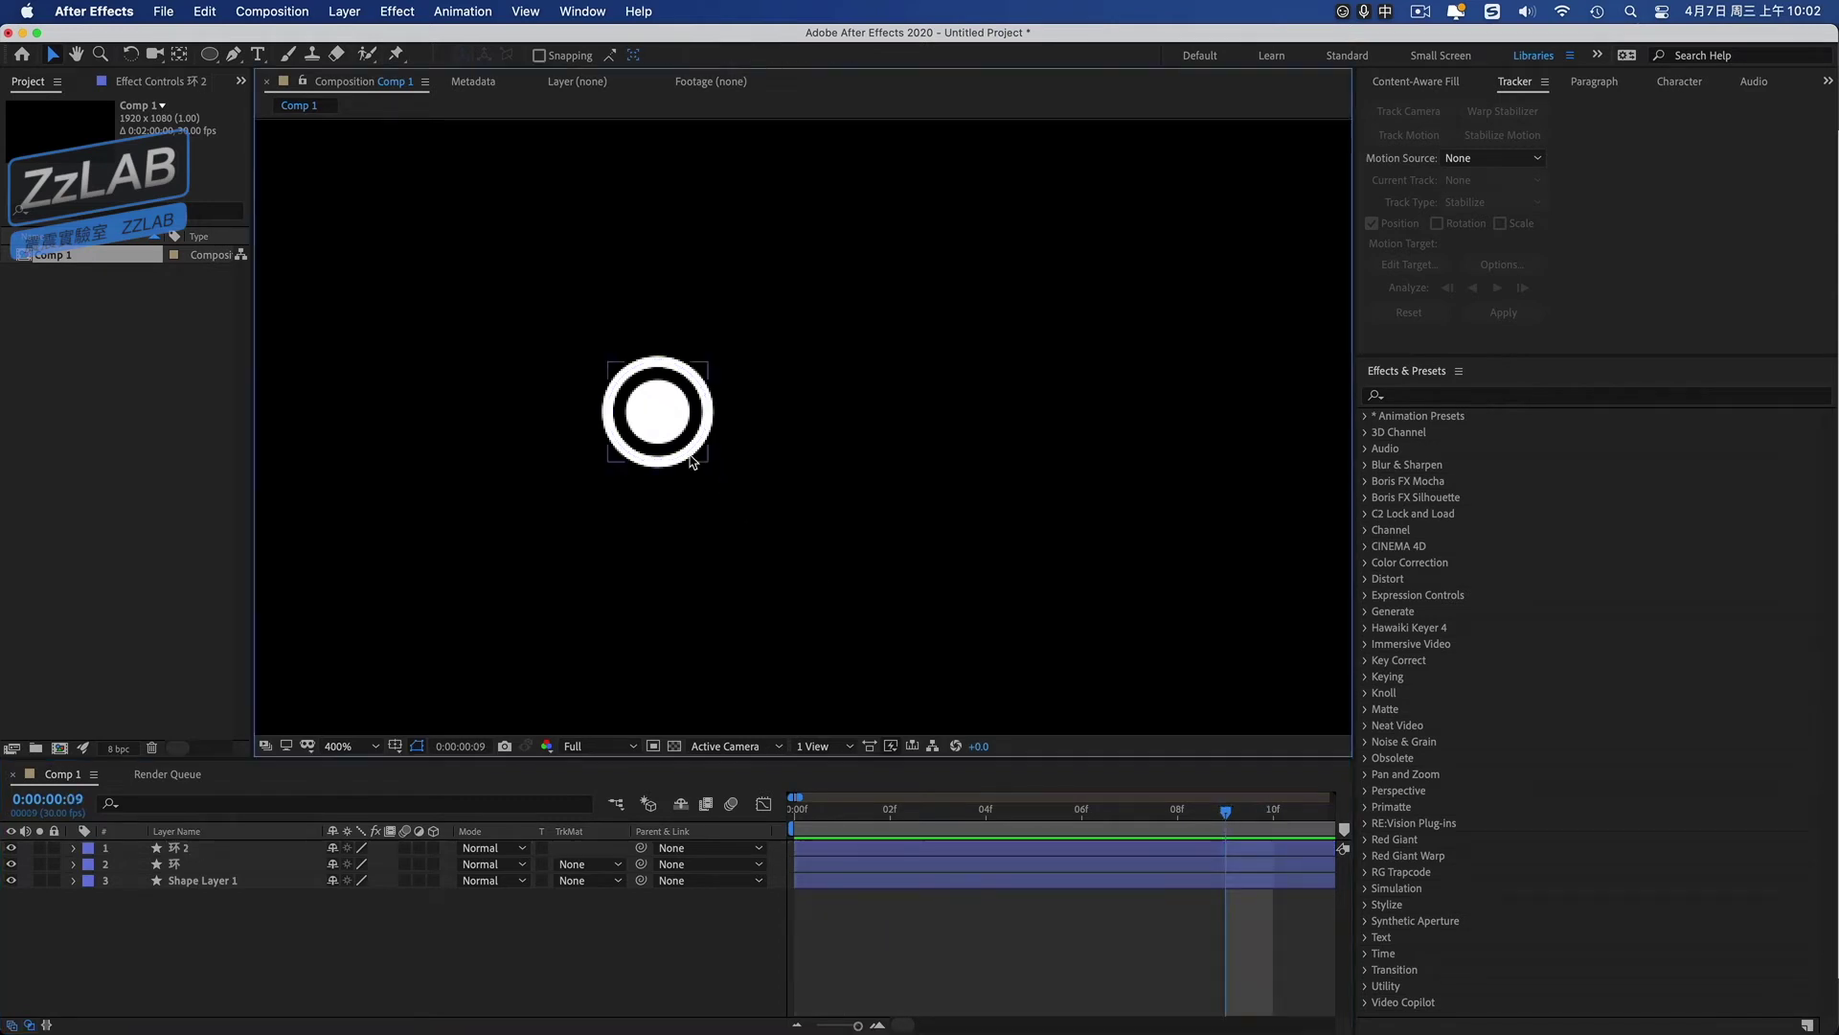
pyautogui.moveTo(713, 469); pyautogui.dragTo(745, 496)
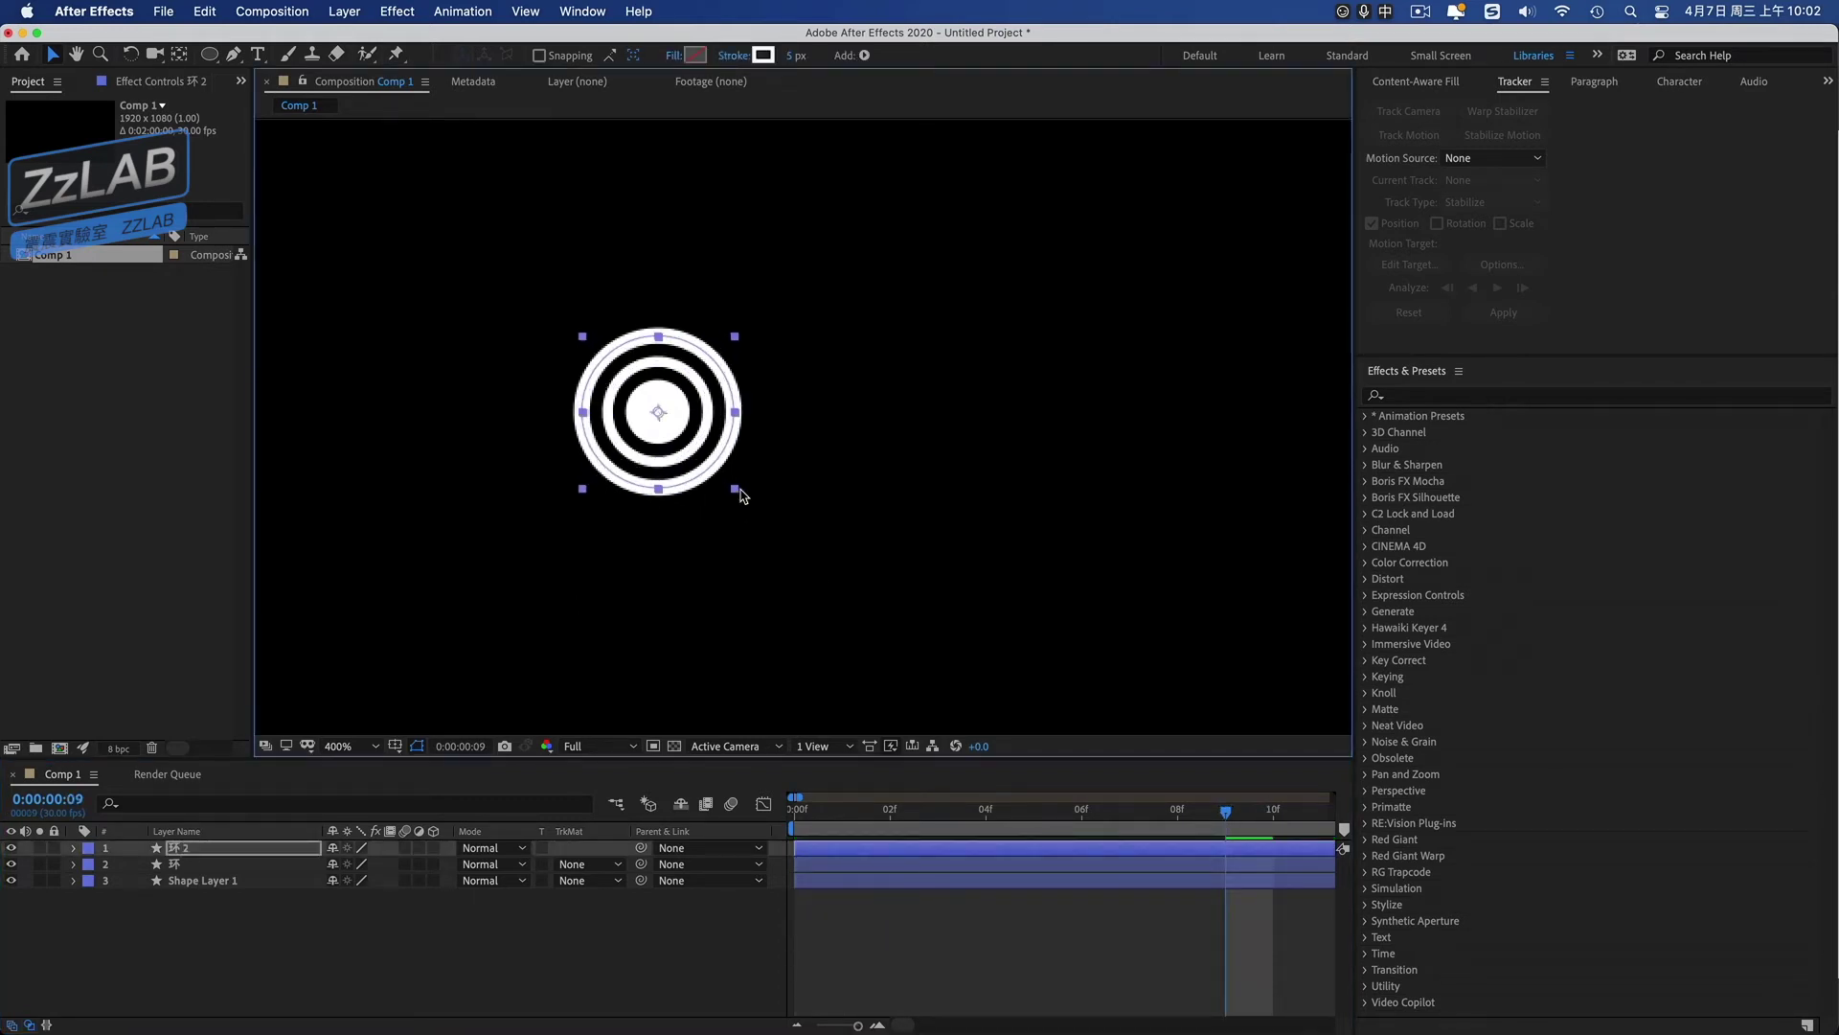
pyautogui.click(75, 848)
pyautogui.click(91, 881)
pyautogui.moveTo(337, 961); pyautogui.dragTo(278, 973)
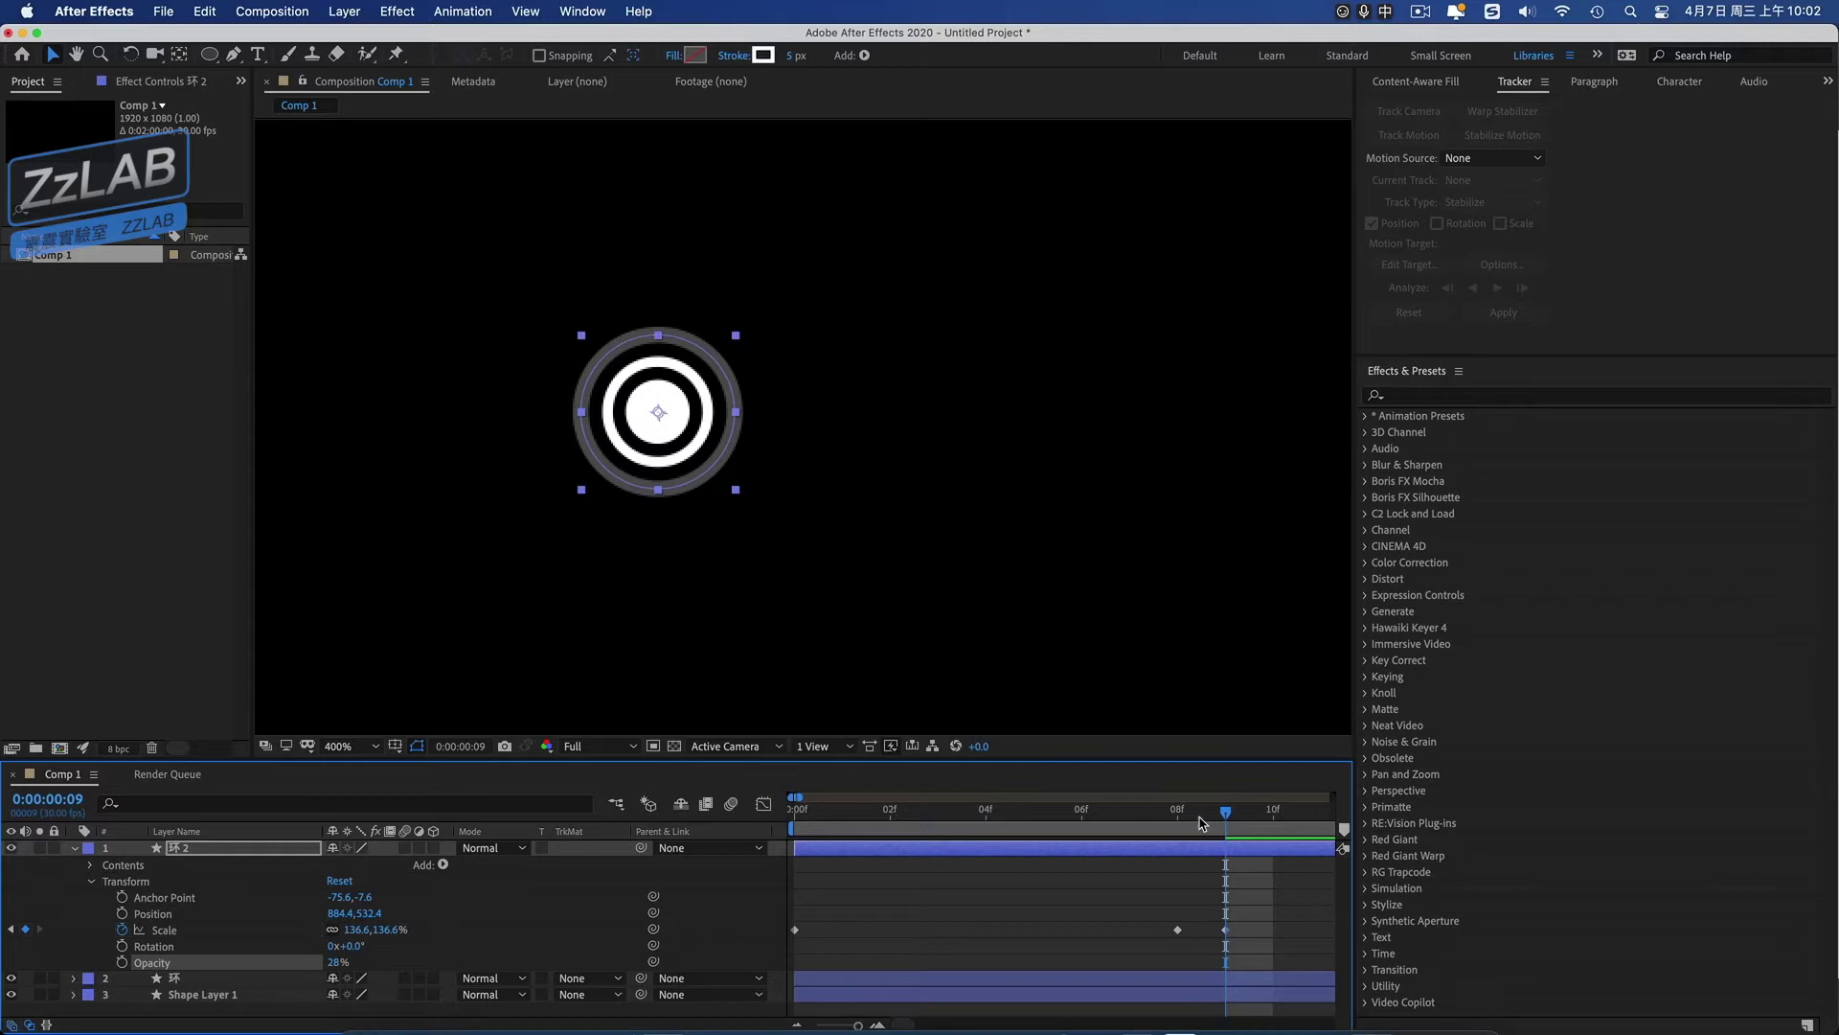
pyautogui.press('space')
# Copy the 环 2 Scale keyframe from frame 9 to frame 16.
pyautogui.press(';')
pyautogui.click(852, 774)
pyautogui.click(845, 889)
pyautogui.hotkey('ctrl', 'c')
pyautogui.press('pagedown')
pyautogui.press('pagedown')
pyautogui.press('pagedown')
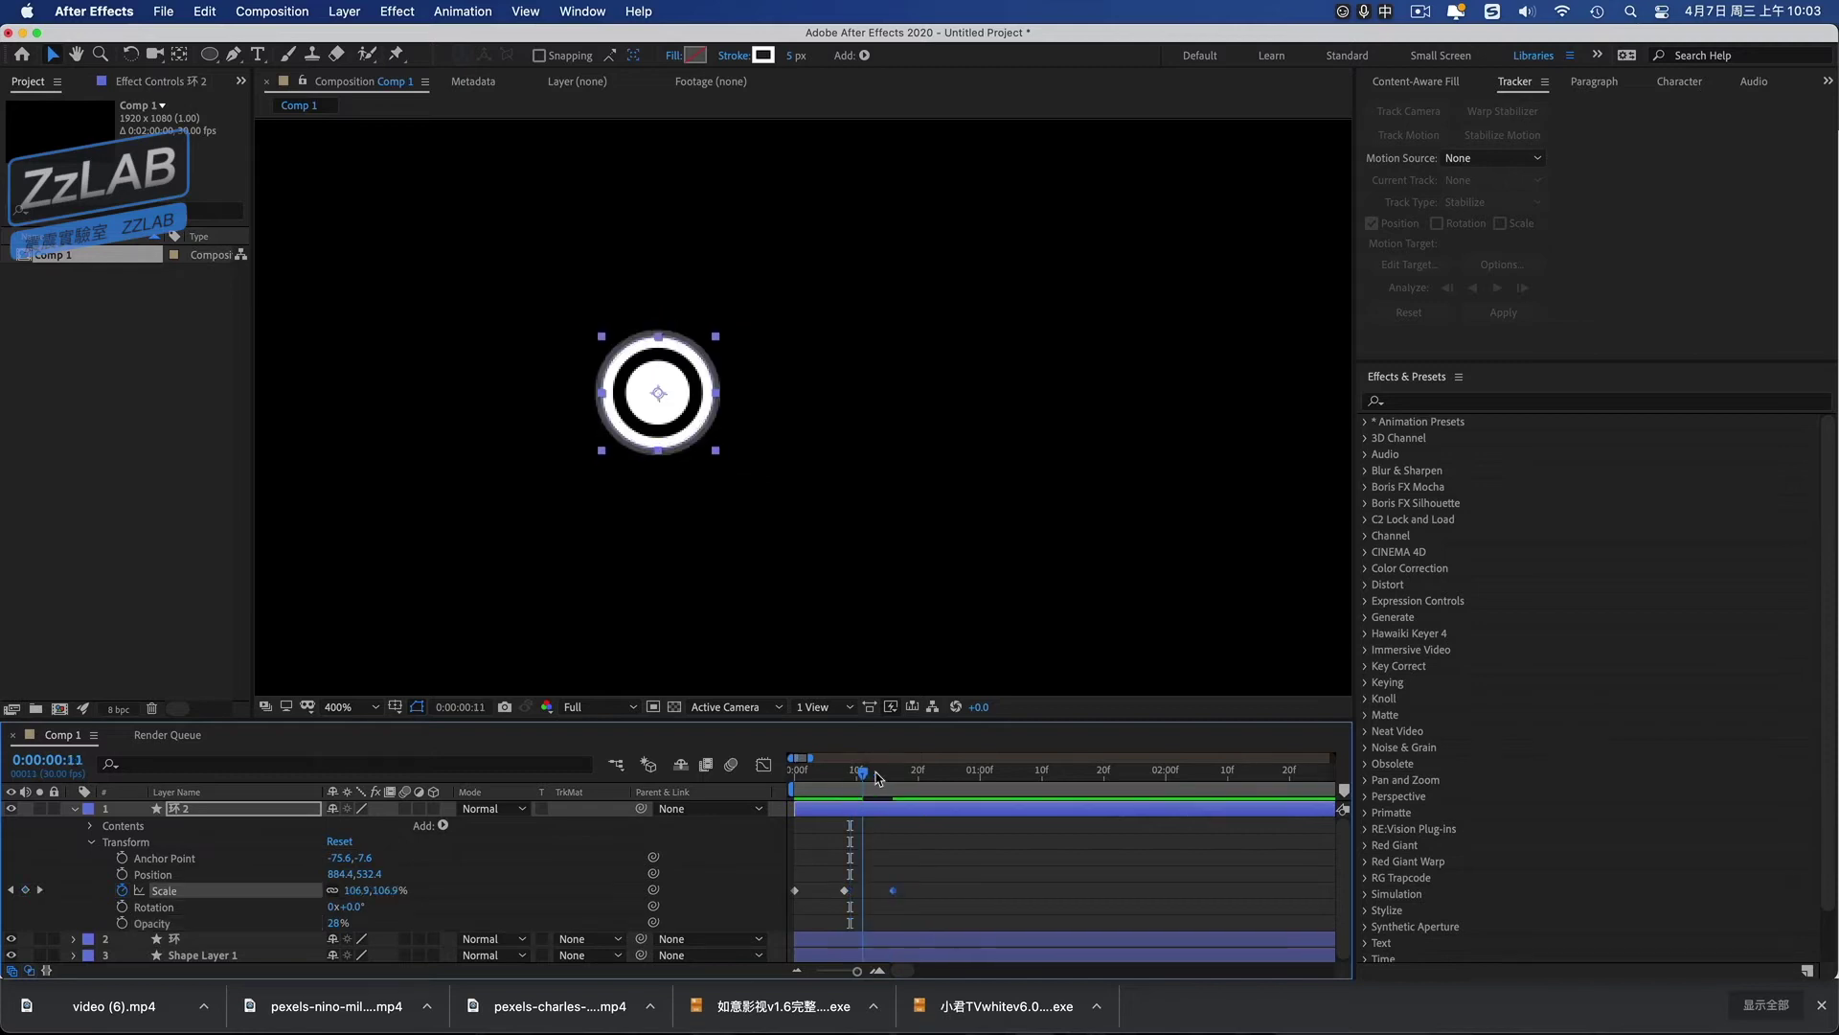
pyautogui.hotkey('ctrl', 'v')
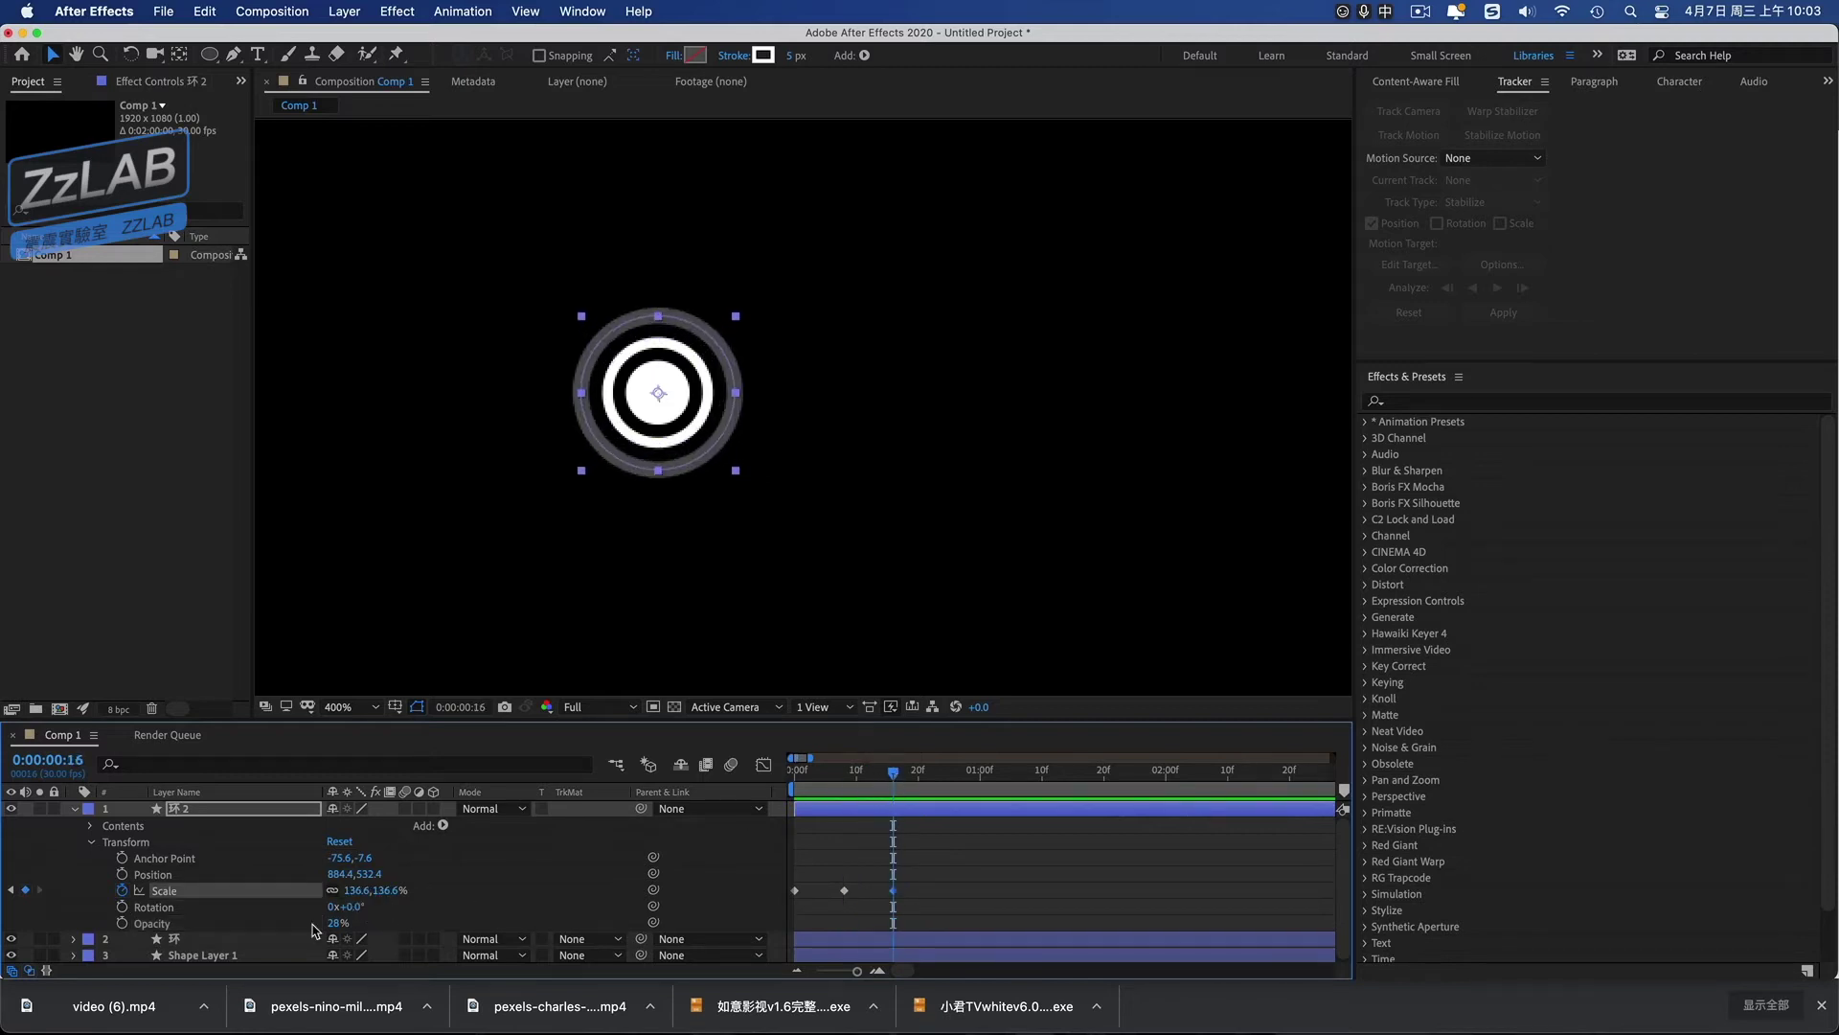
# Keyframe 环 2 opacity from about 30% at frame 9 down to 0%.
pyautogui.click(121, 922)
pyautogui.moveTo(343, 927); pyautogui.dragTo(254, 928)
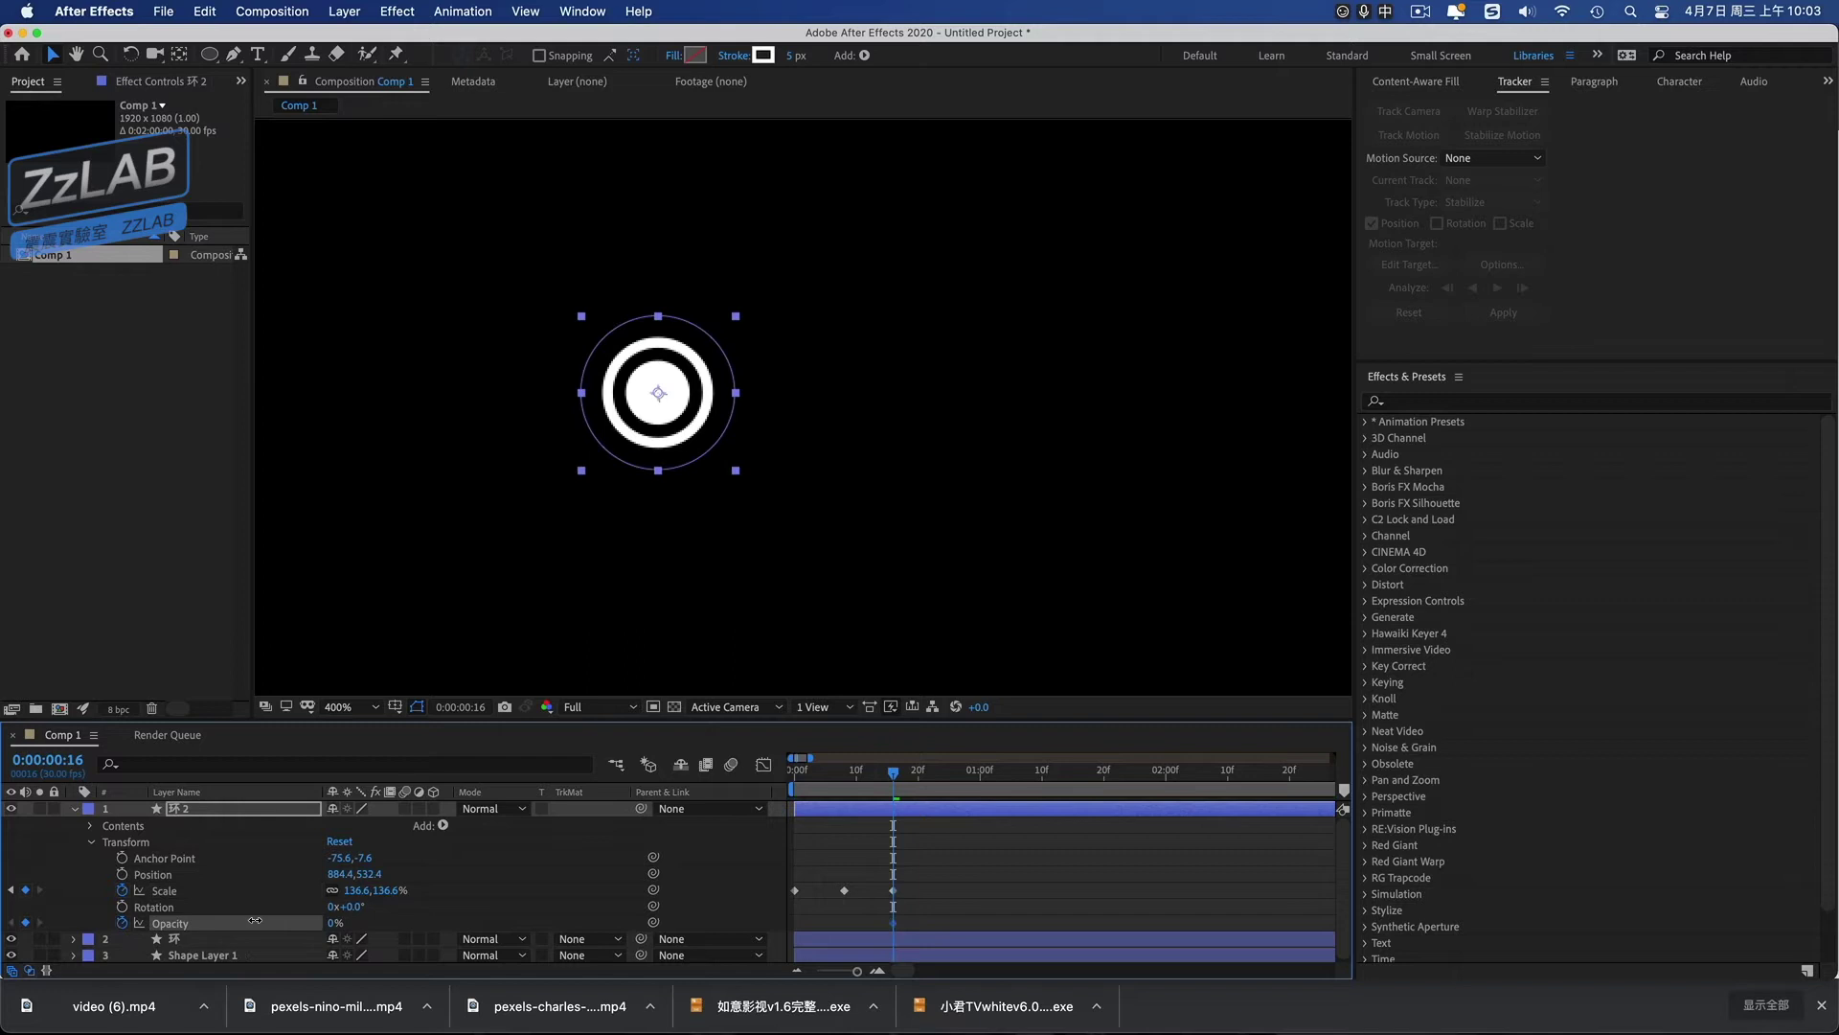
pyautogui.click(851, 774)
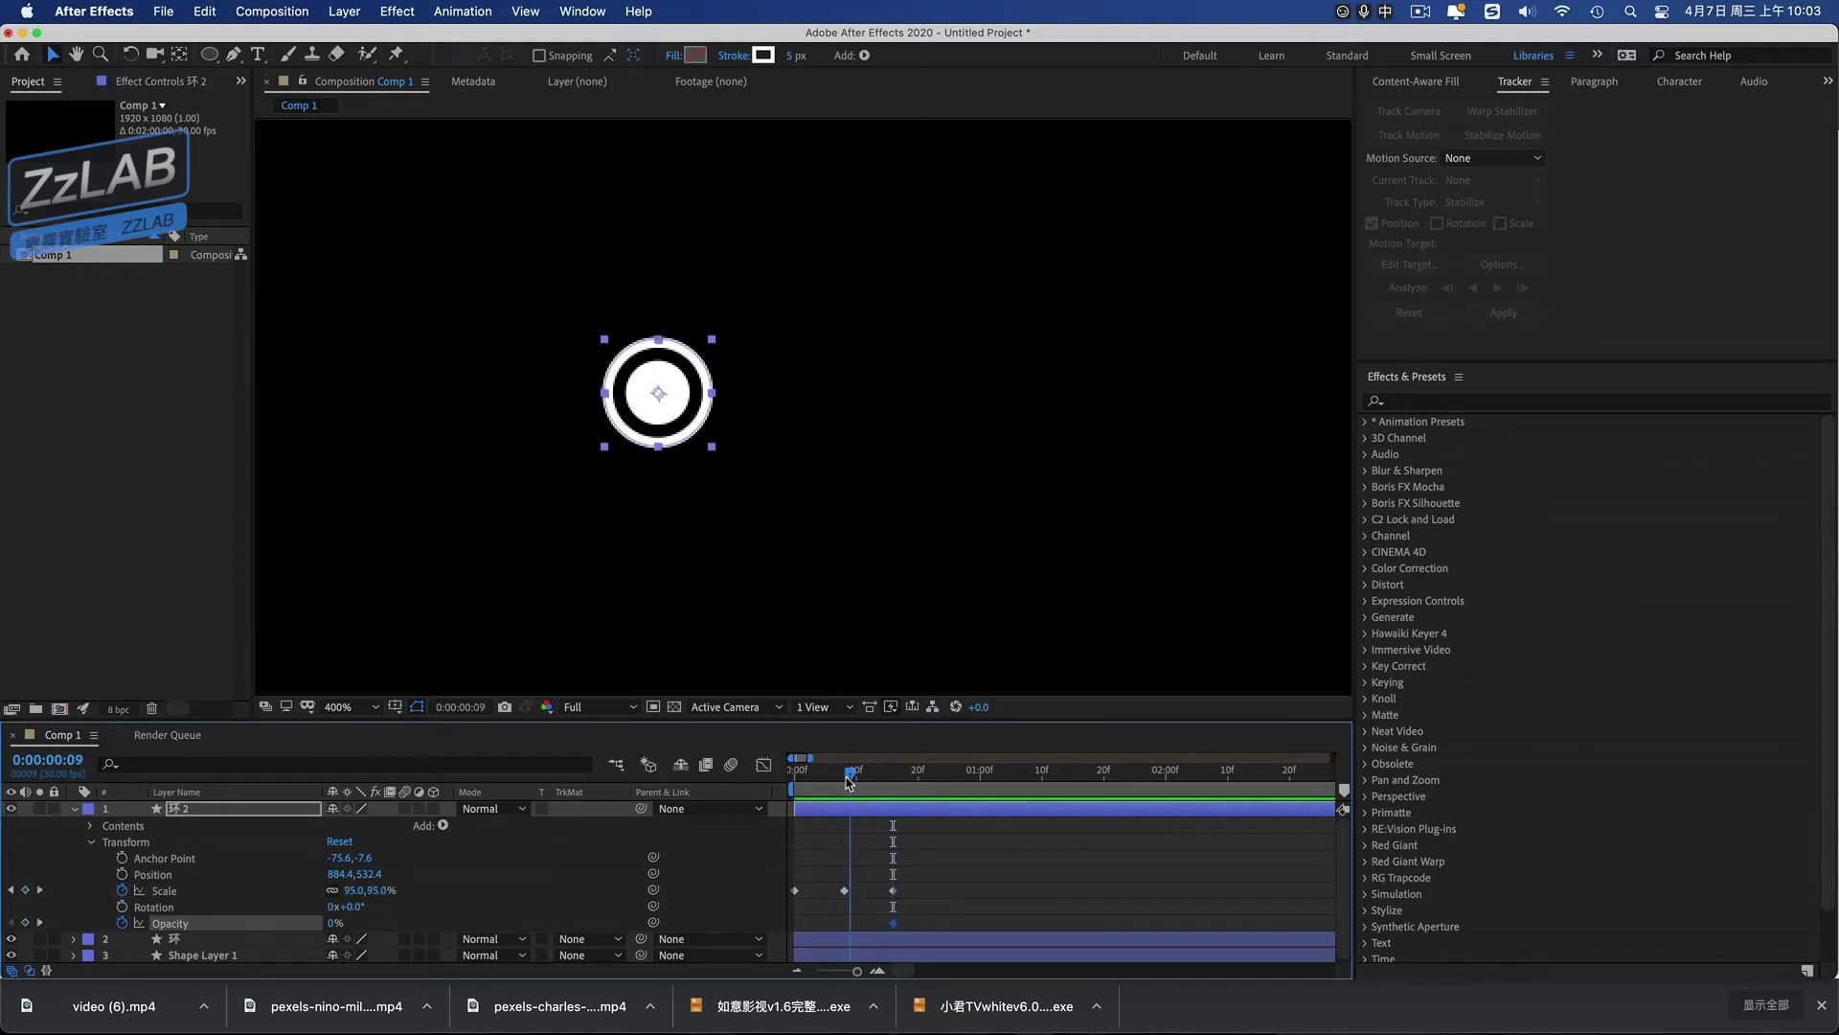
pyautogui.moveTo(334, 922); pyautogui.dragTo(361, 927)
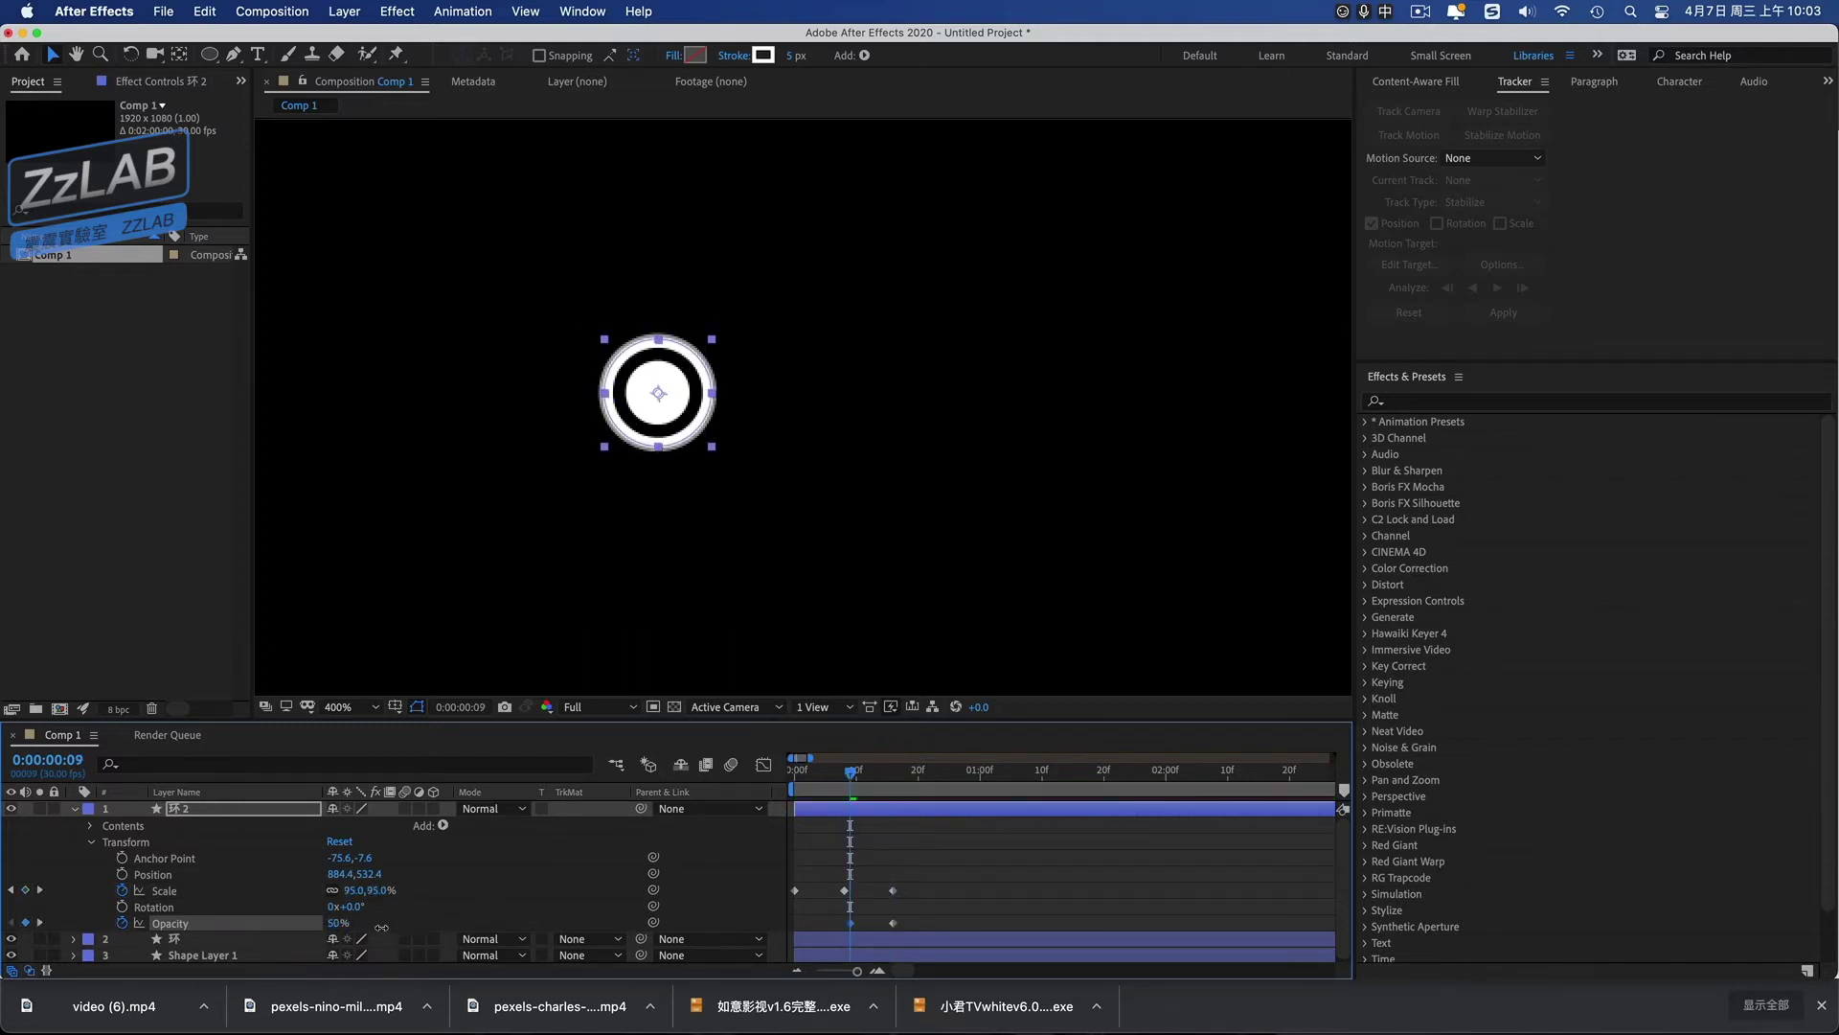
pyautogui.press('space')
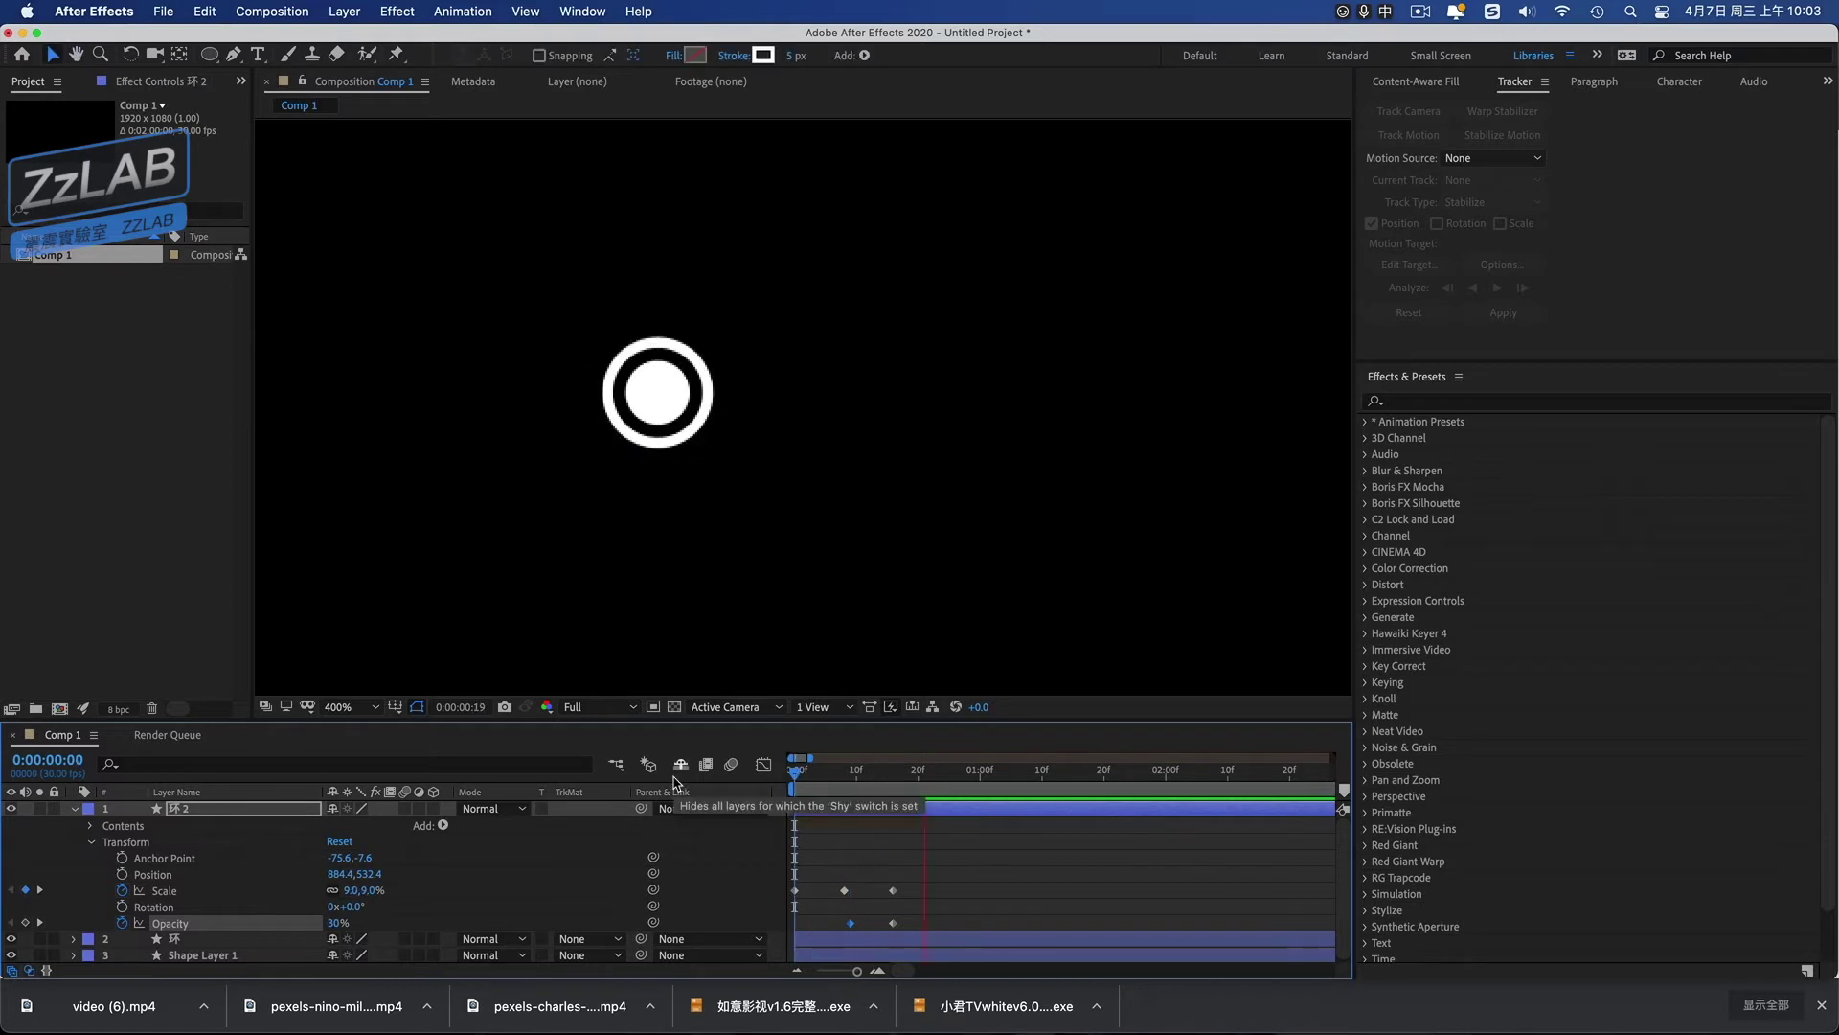
# Move the fade-out opacity and matching scale keyframes later.
pyautogui.press('.')
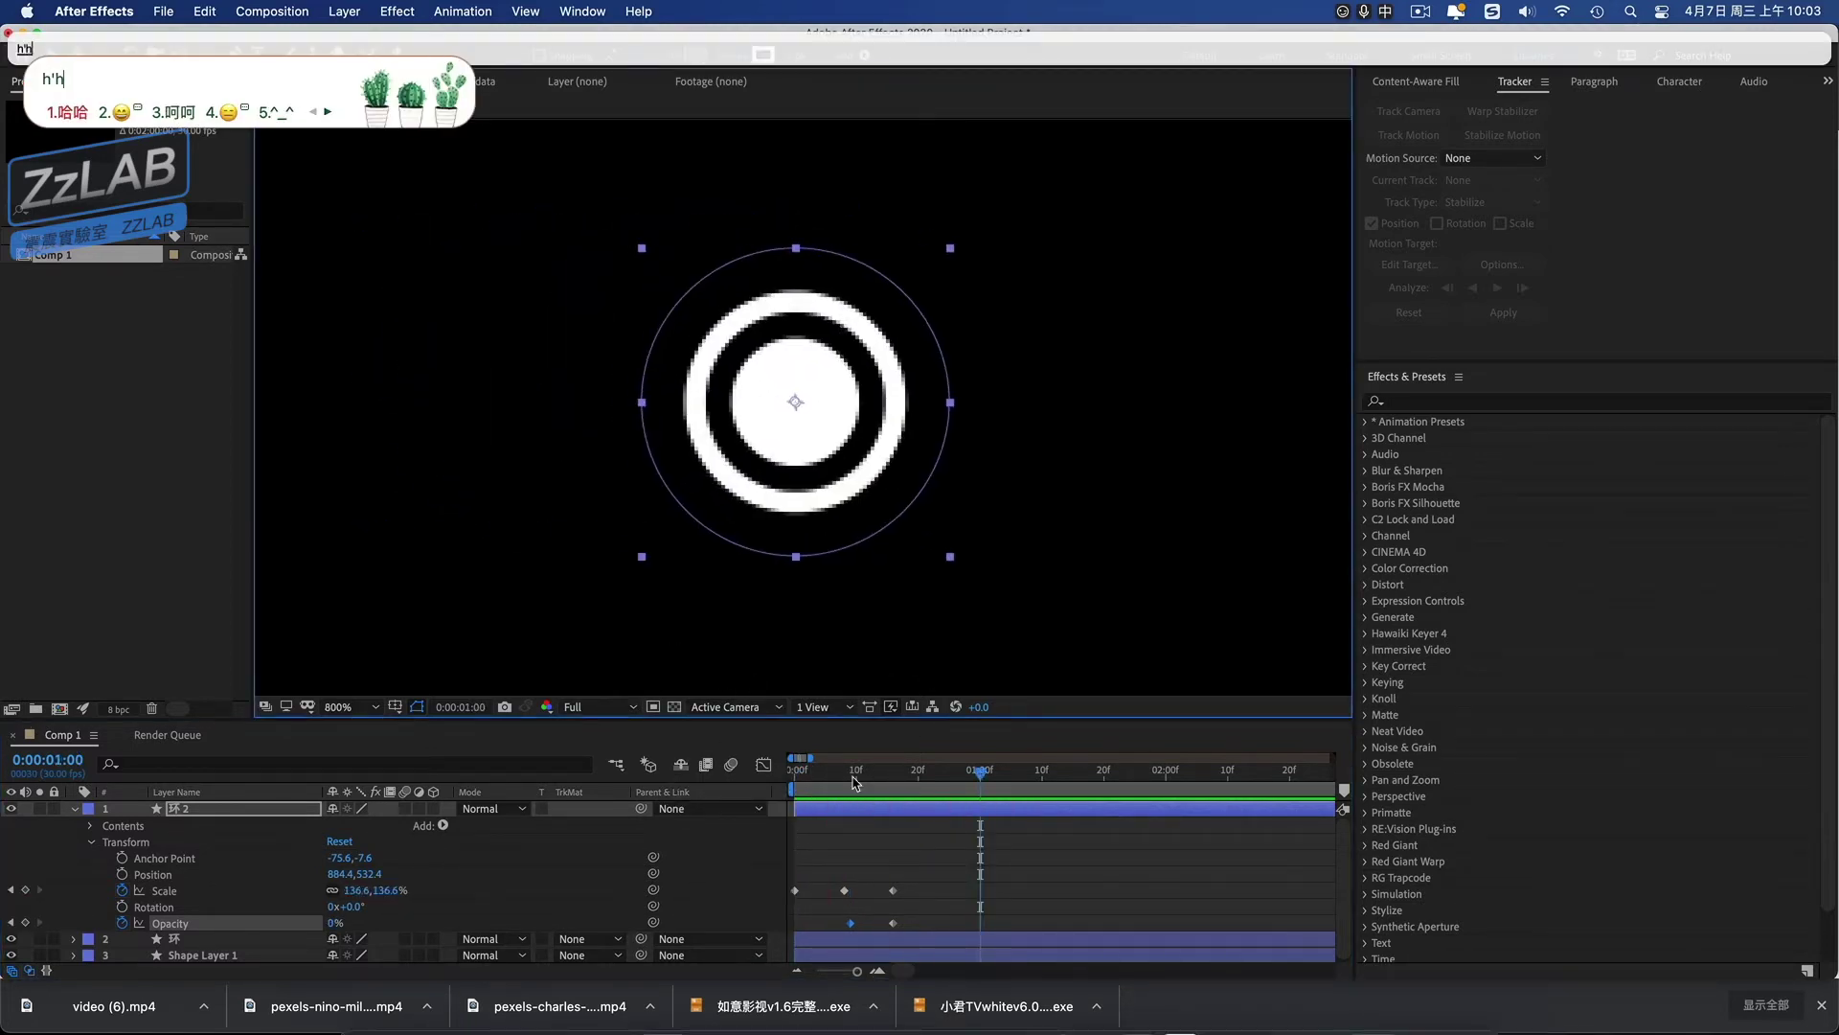
pyautogui.press('space')
pyautogui.moveTo(893, 922)
pyautogui.mouseDown()
pyautogui.moveTo(949, 922)
pyautogui.moveTo(949, 891)
pyautogui.mouseUp()
pyautogui.click(893, 891)
pyautogui.press('space')
pyautogui.press('space')
pyautogui.press('space')
pyautogui.press('space')
# Start the 环 ring a few frames after the circle and preview.
pyautogui.click(826, 783)
pyautogui.moveTo(825, 783)
pyautogui.mouseDown()
pyautogui.moveTo(794, 784)
pyautogui.moveTo(842, 825)
pyautogui.mouseUp()
pyautogui.click(75, 809)
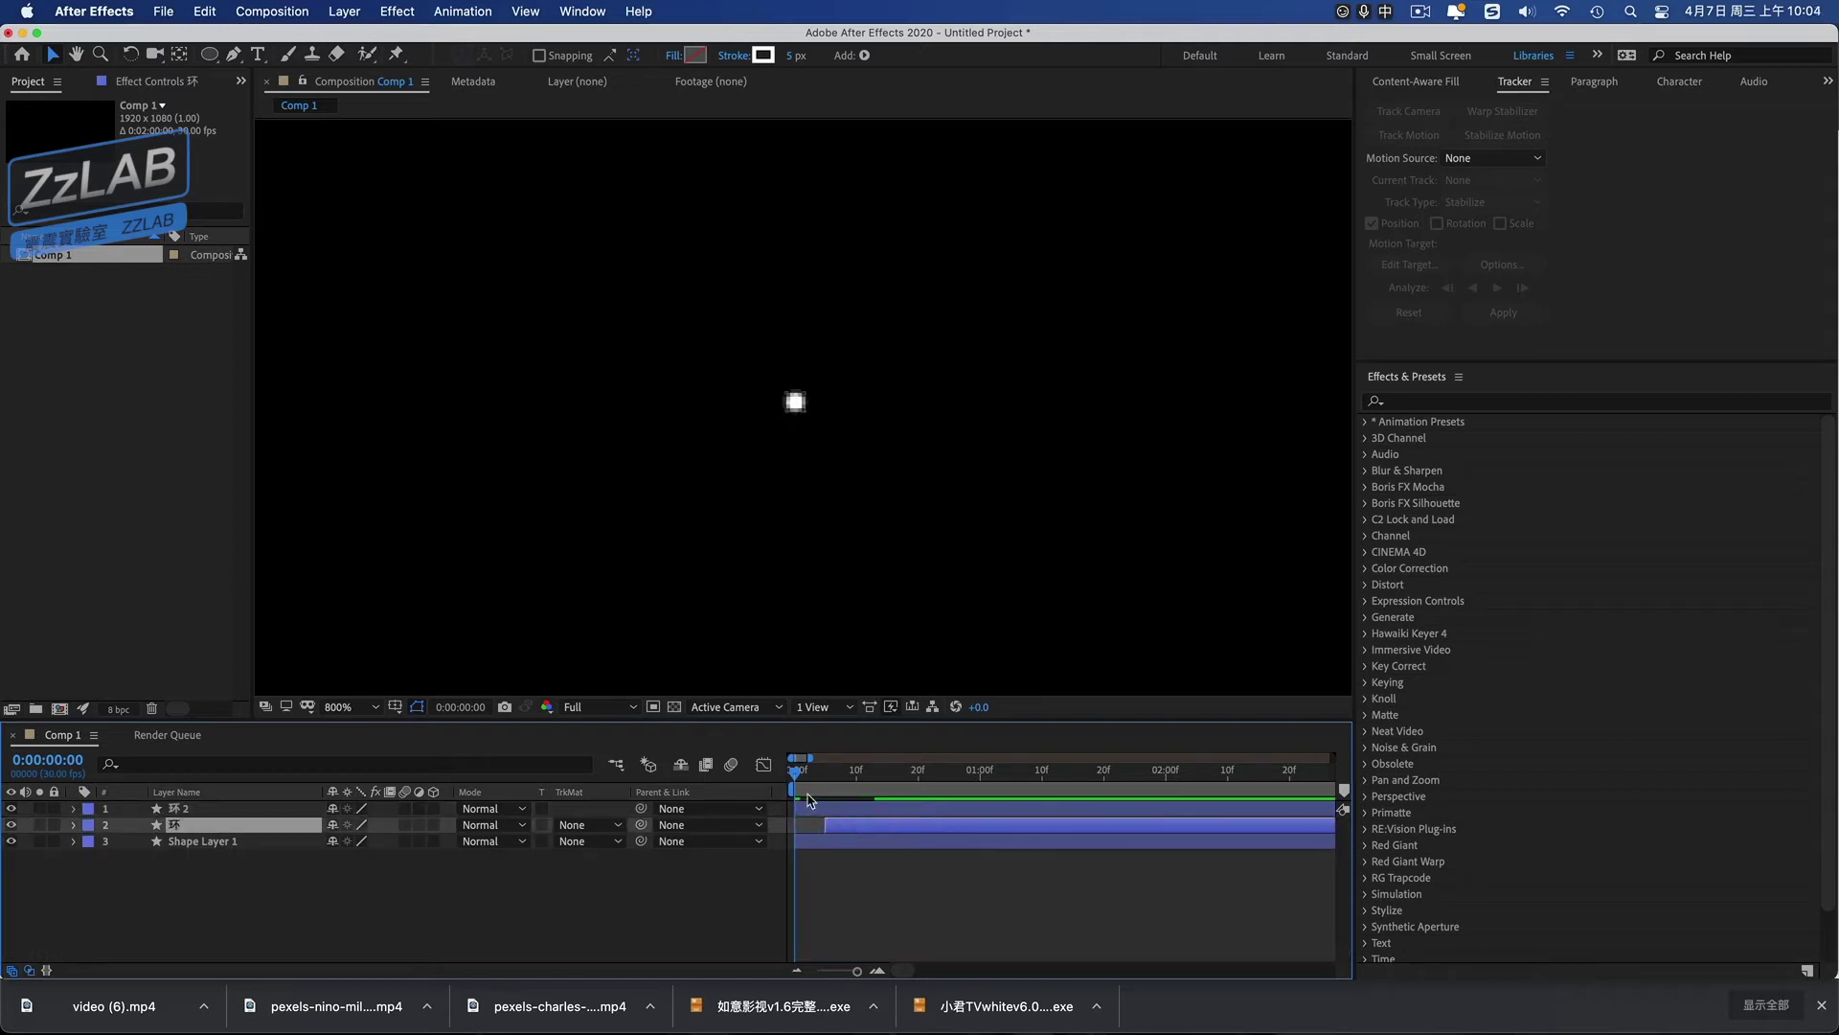
pyautogui.press('space')
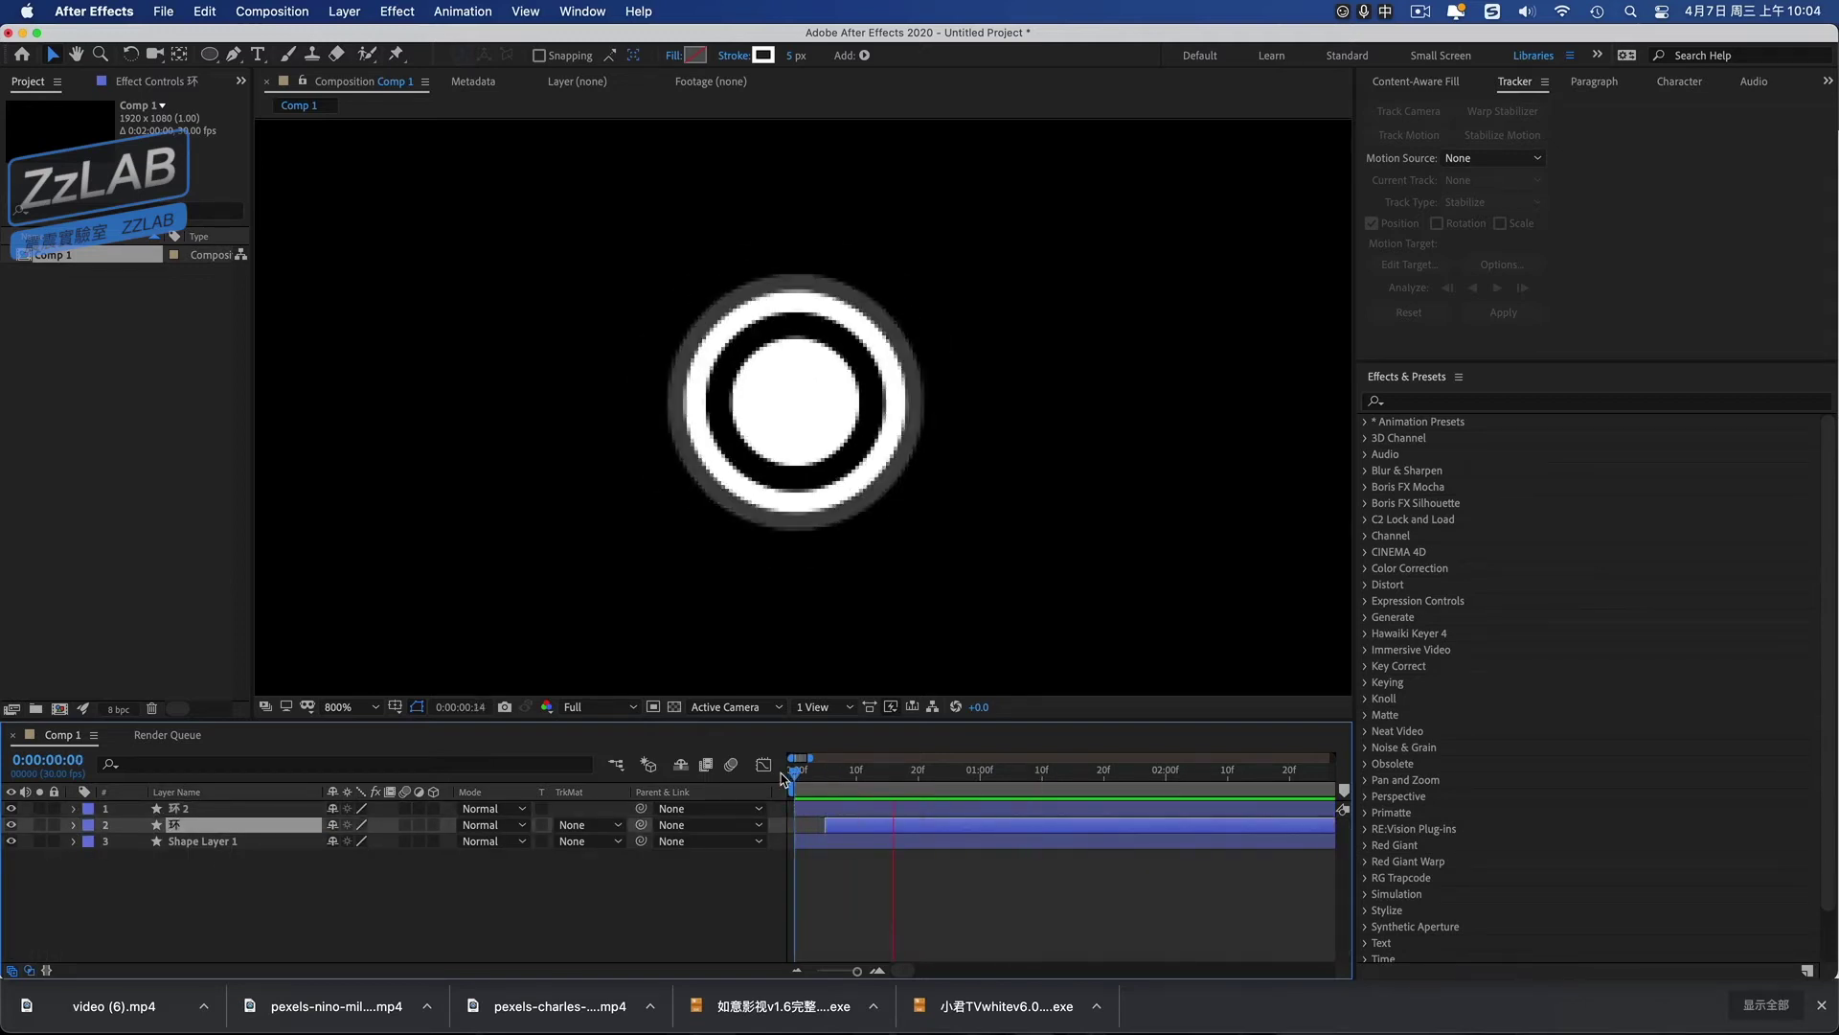
# Delay 环 2 to begin around frame 10 and preview the staggered ripple.
pyautogui.click(76, 825)
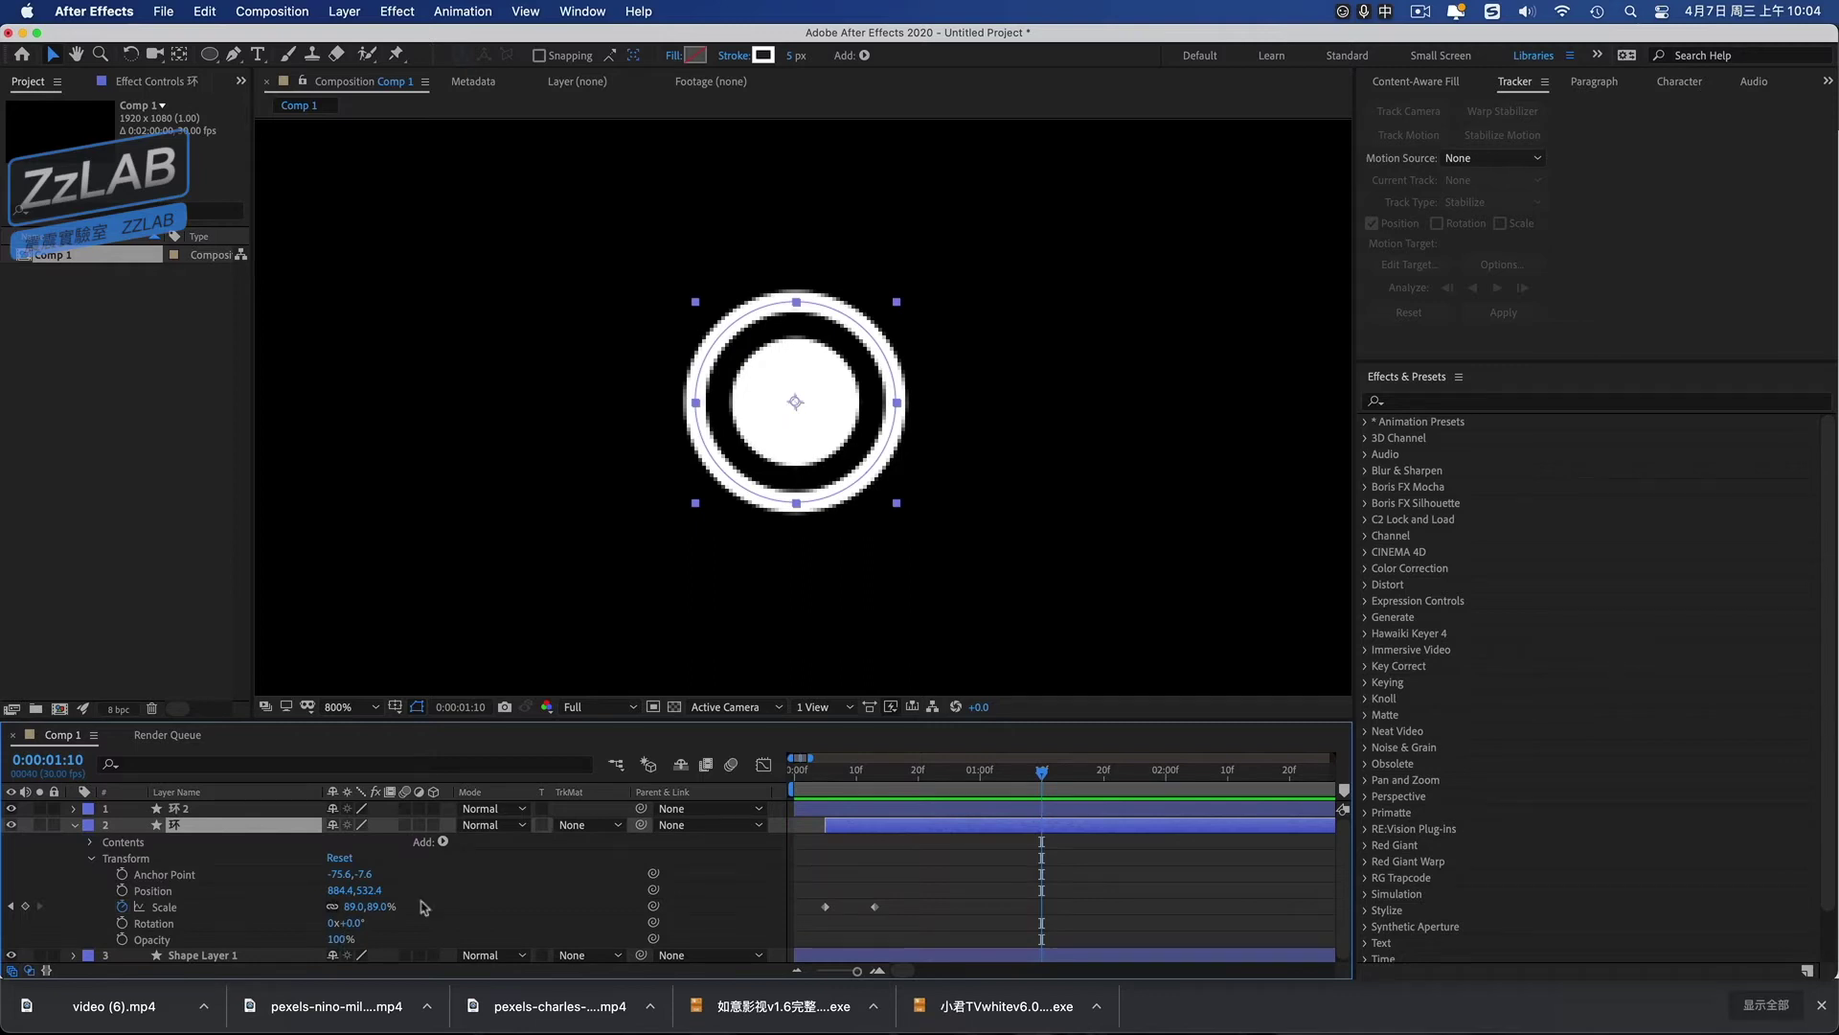
pyautogui.click(74, 810)
pyautogui.moveTo(836, 815); pyautogui.dragTo(901, 813)
pyautogui.press('space')
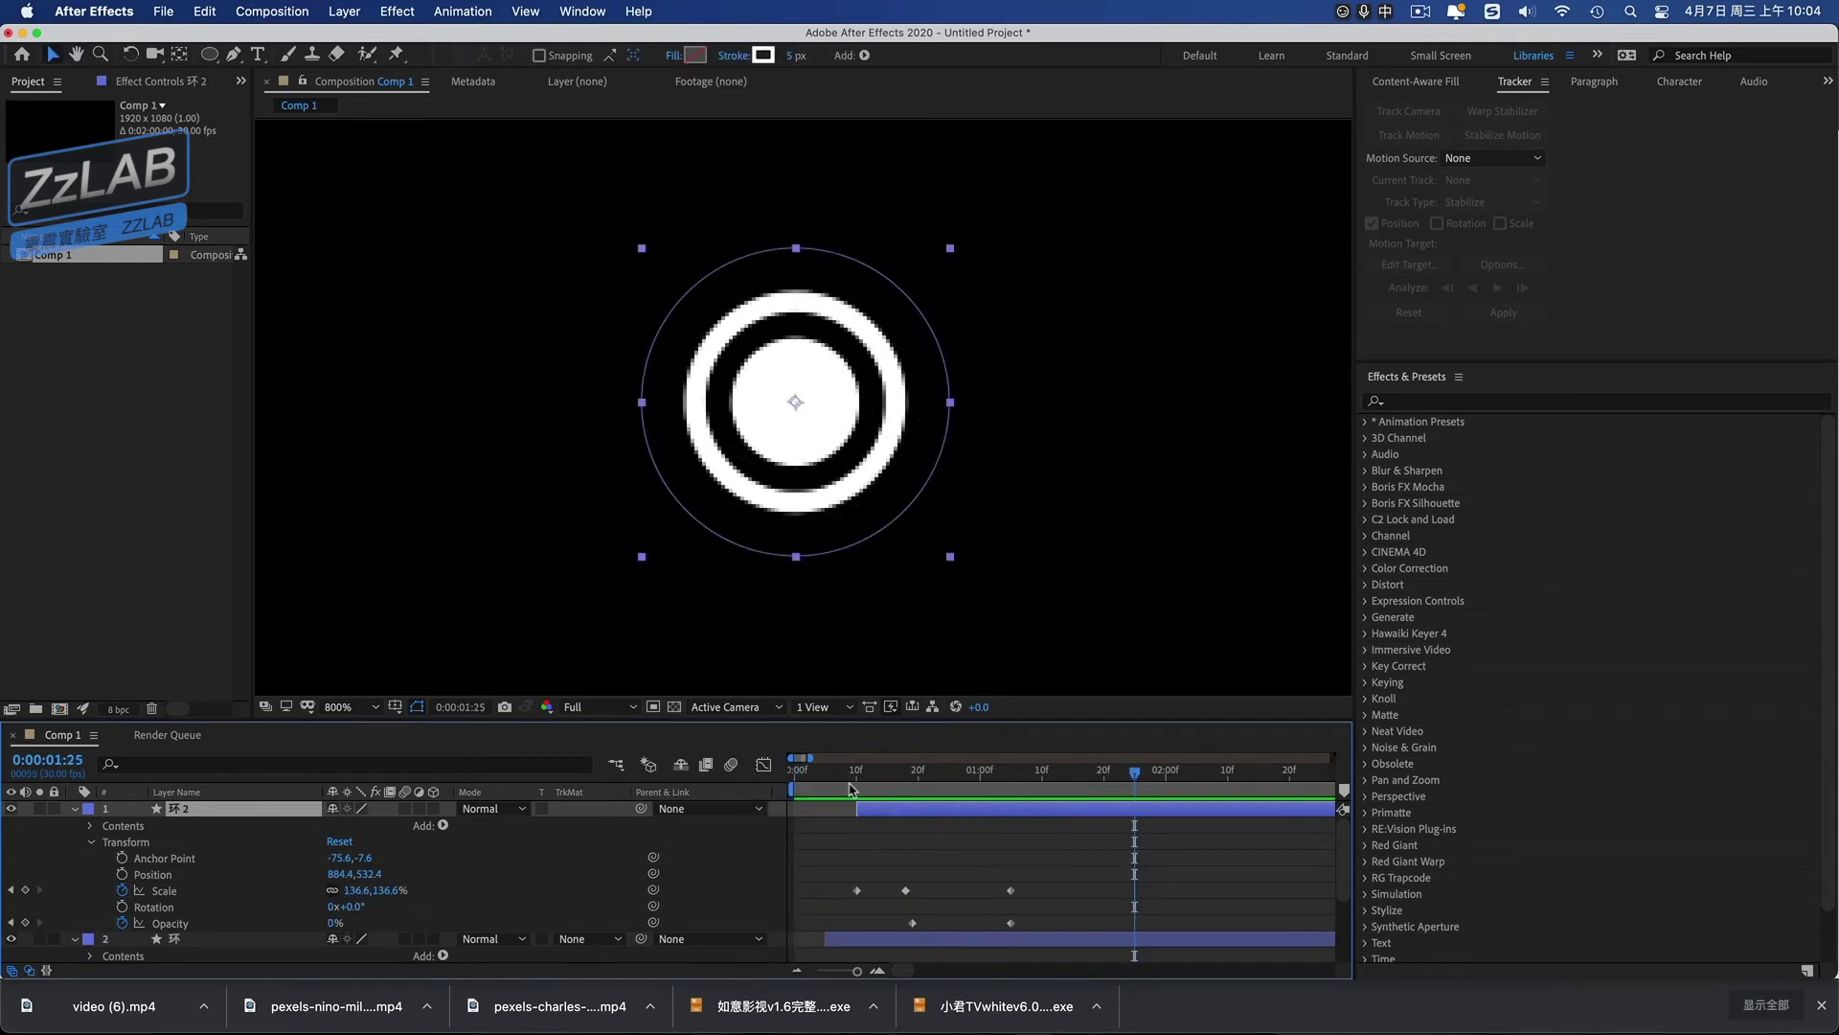
pyautogui.press(',')
pyautogui.press(',')
pyautogui.press(',')
pyautogui.press(',')
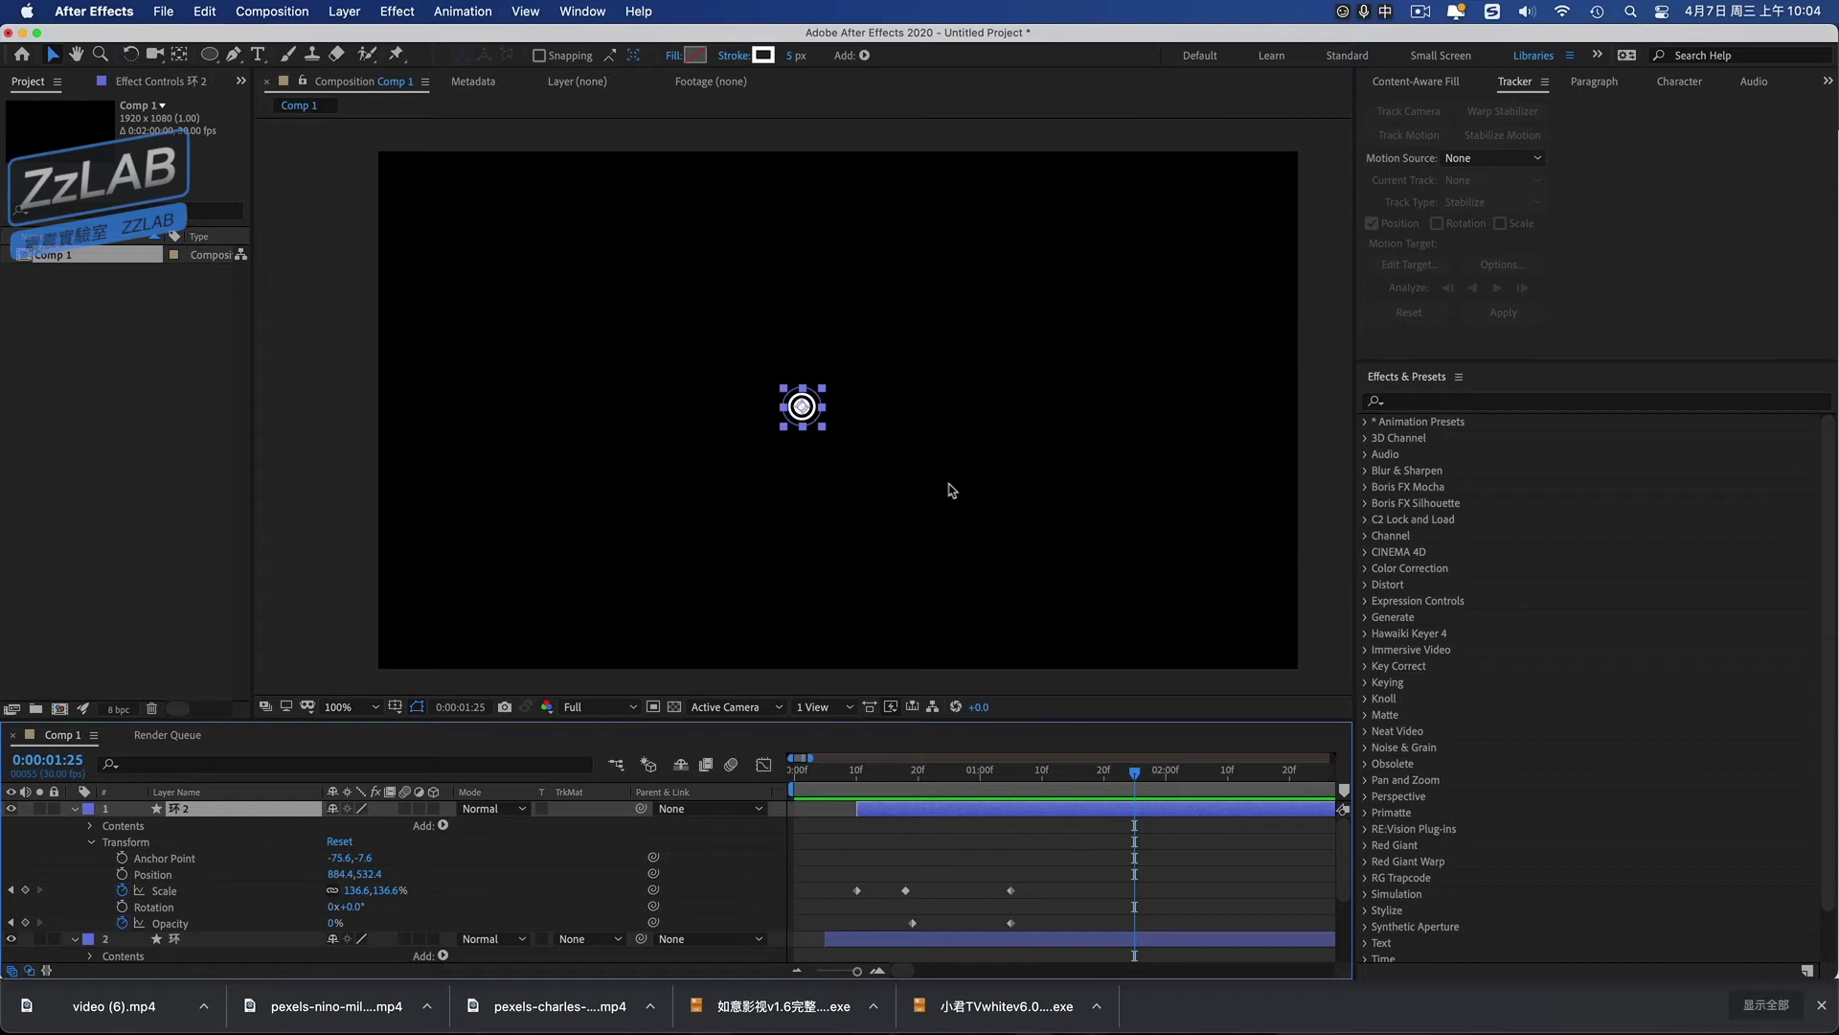
# Collapse the ring layers and add a new empty shape layer.
pyautogui.click(75, 809)
pyautogui.click(74, 825)
pyautogui.rightClick(134, 867)
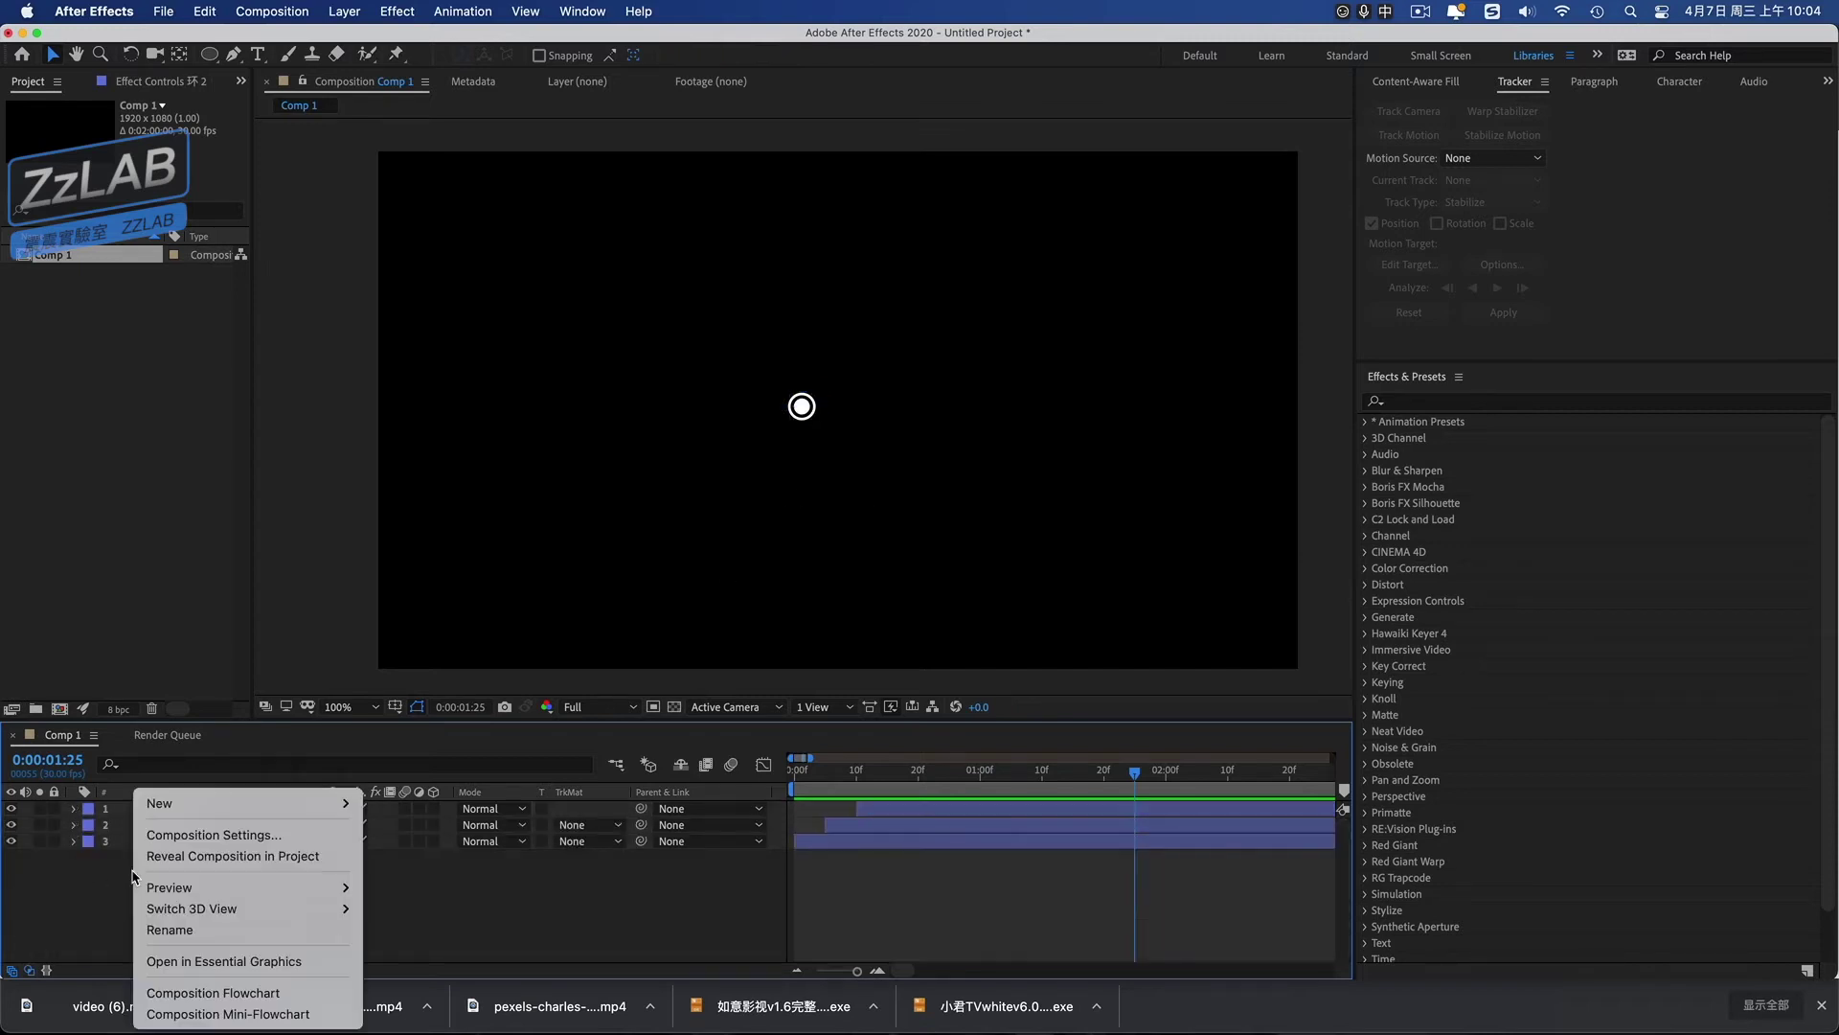
pyautogui.moveTo(239, 802)
pyautogui.click(411, 929)
# Draw the bent callout line with the Pen tool, from the circle's edge up-right.
pyautogui.click(236, 56)
pyautogui.press('.')
pyautogui.press(',')
pyautogui.press('.')
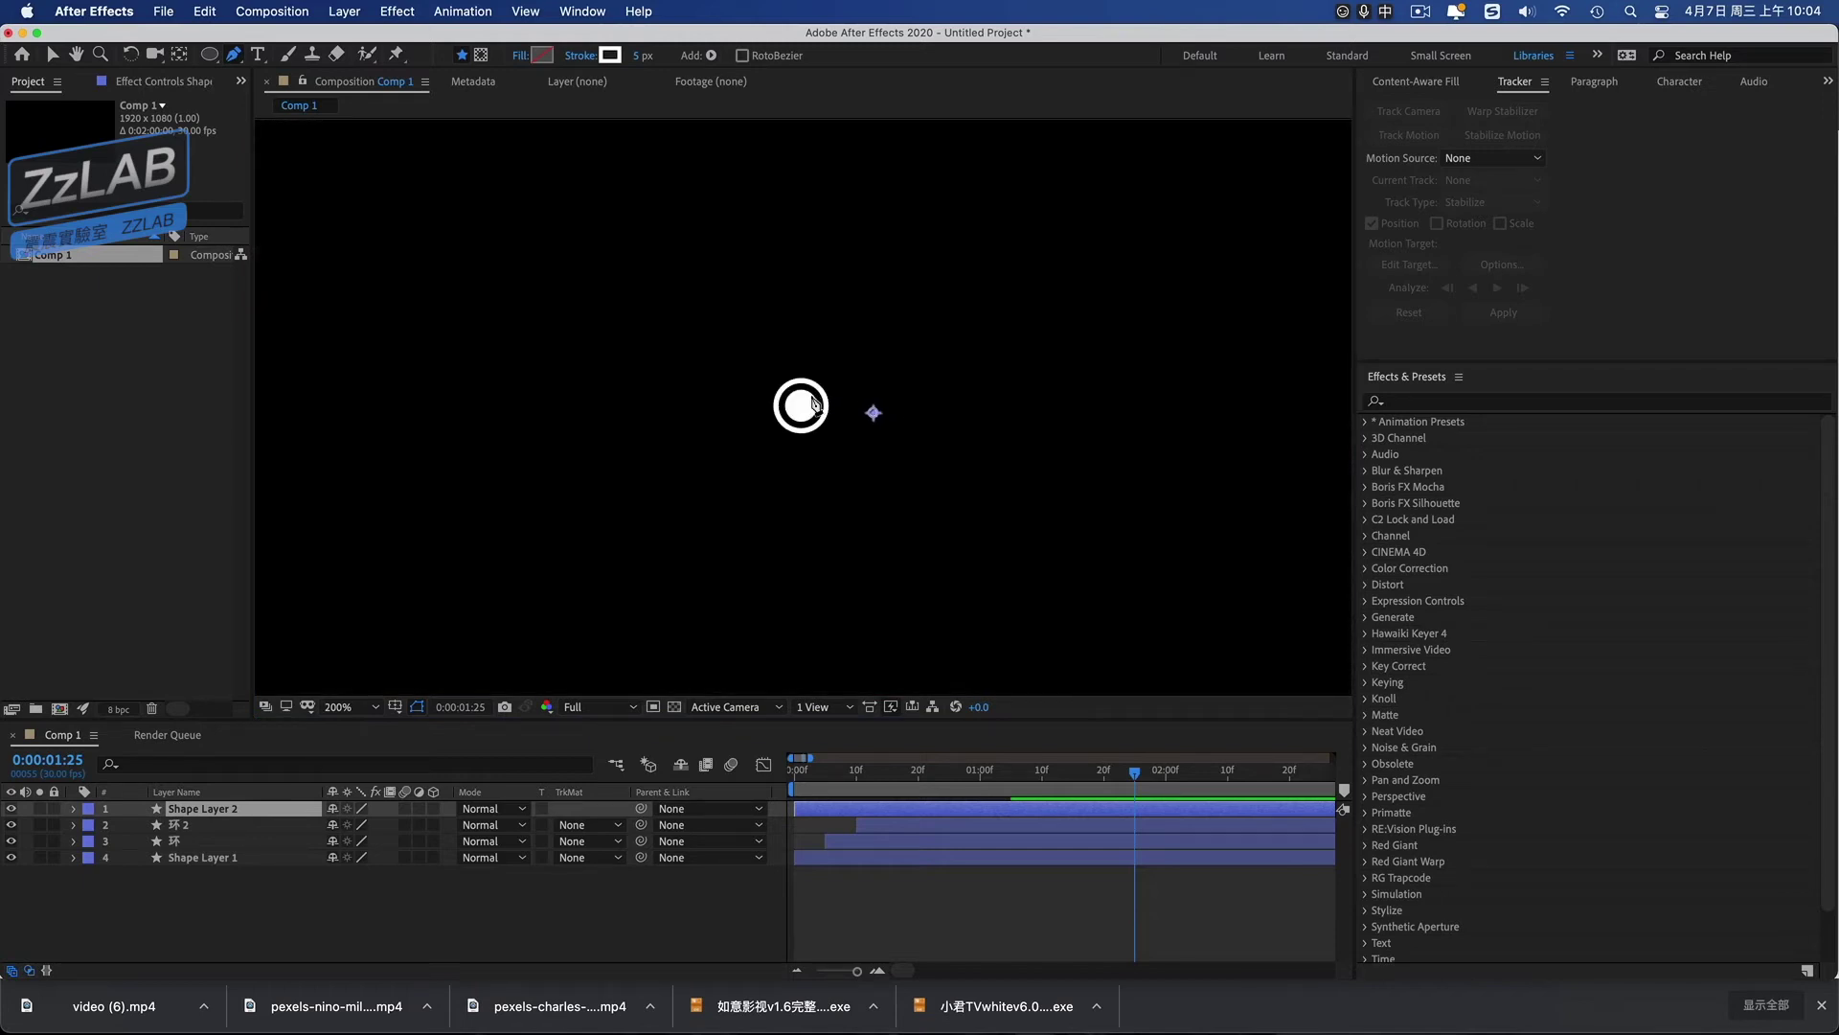
pyautogui.click(811, 396)
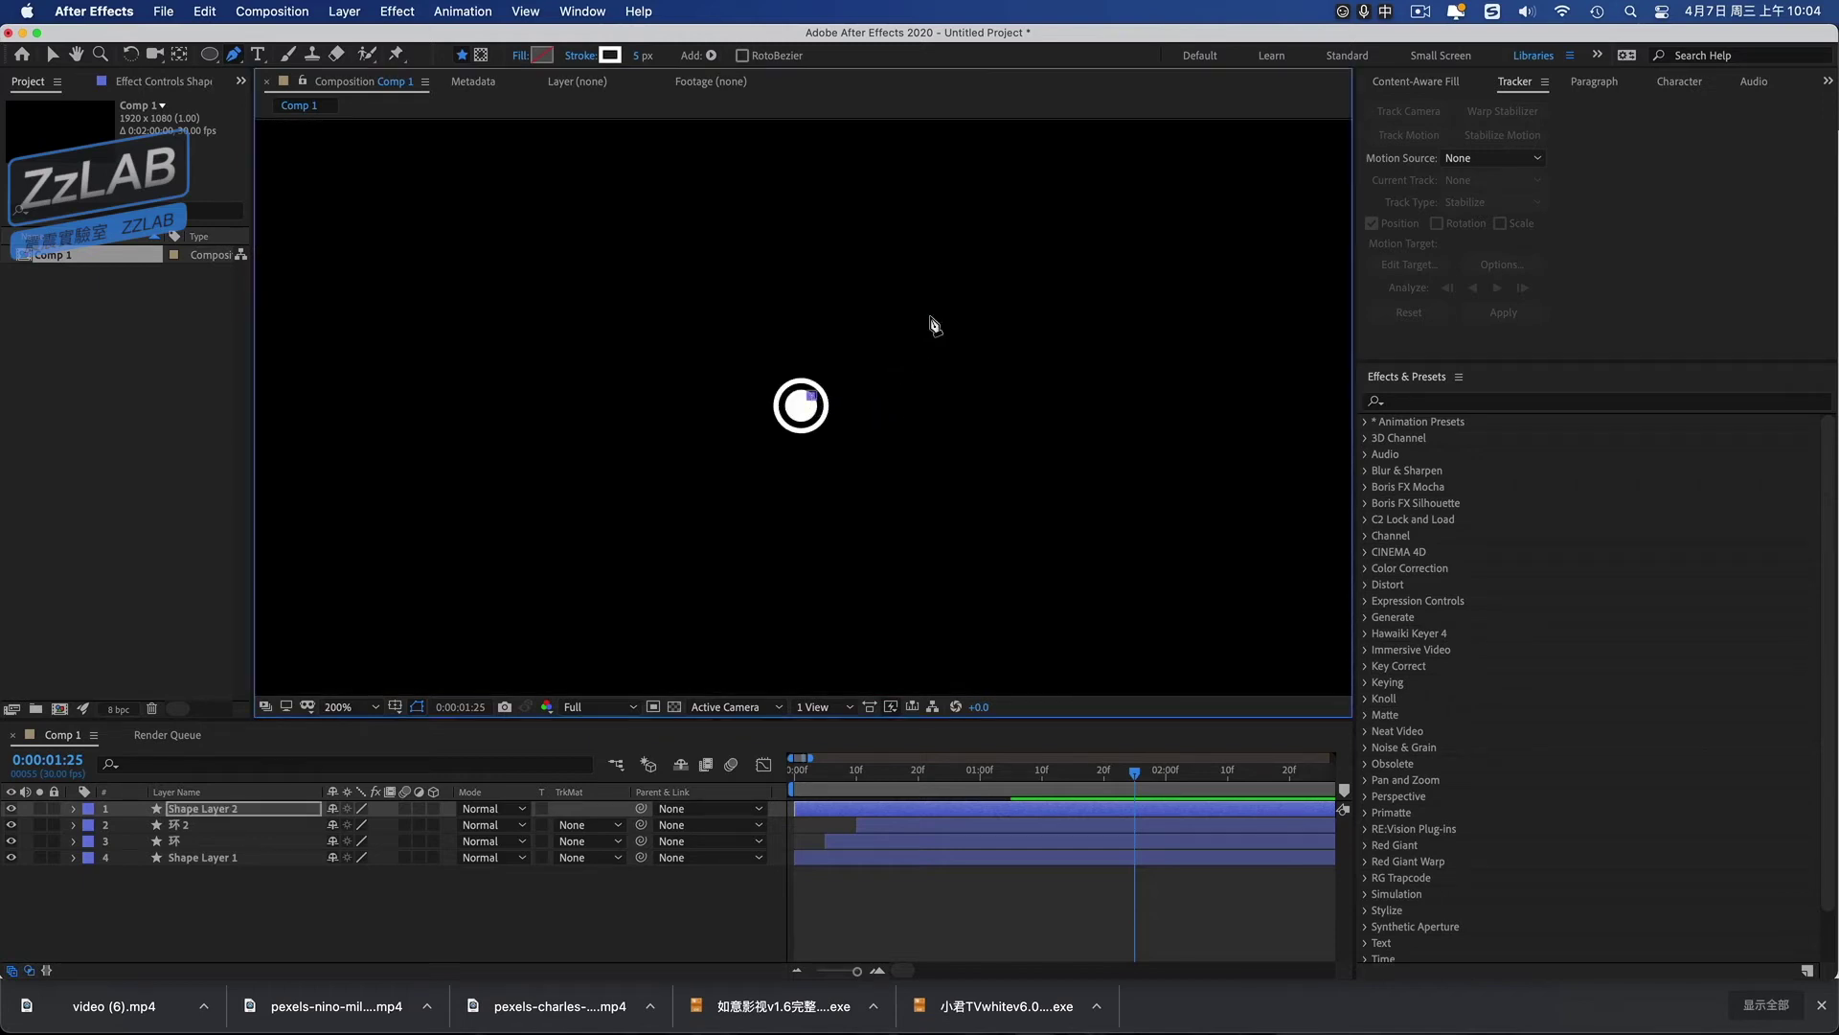
pyautogui.click(979, 306)
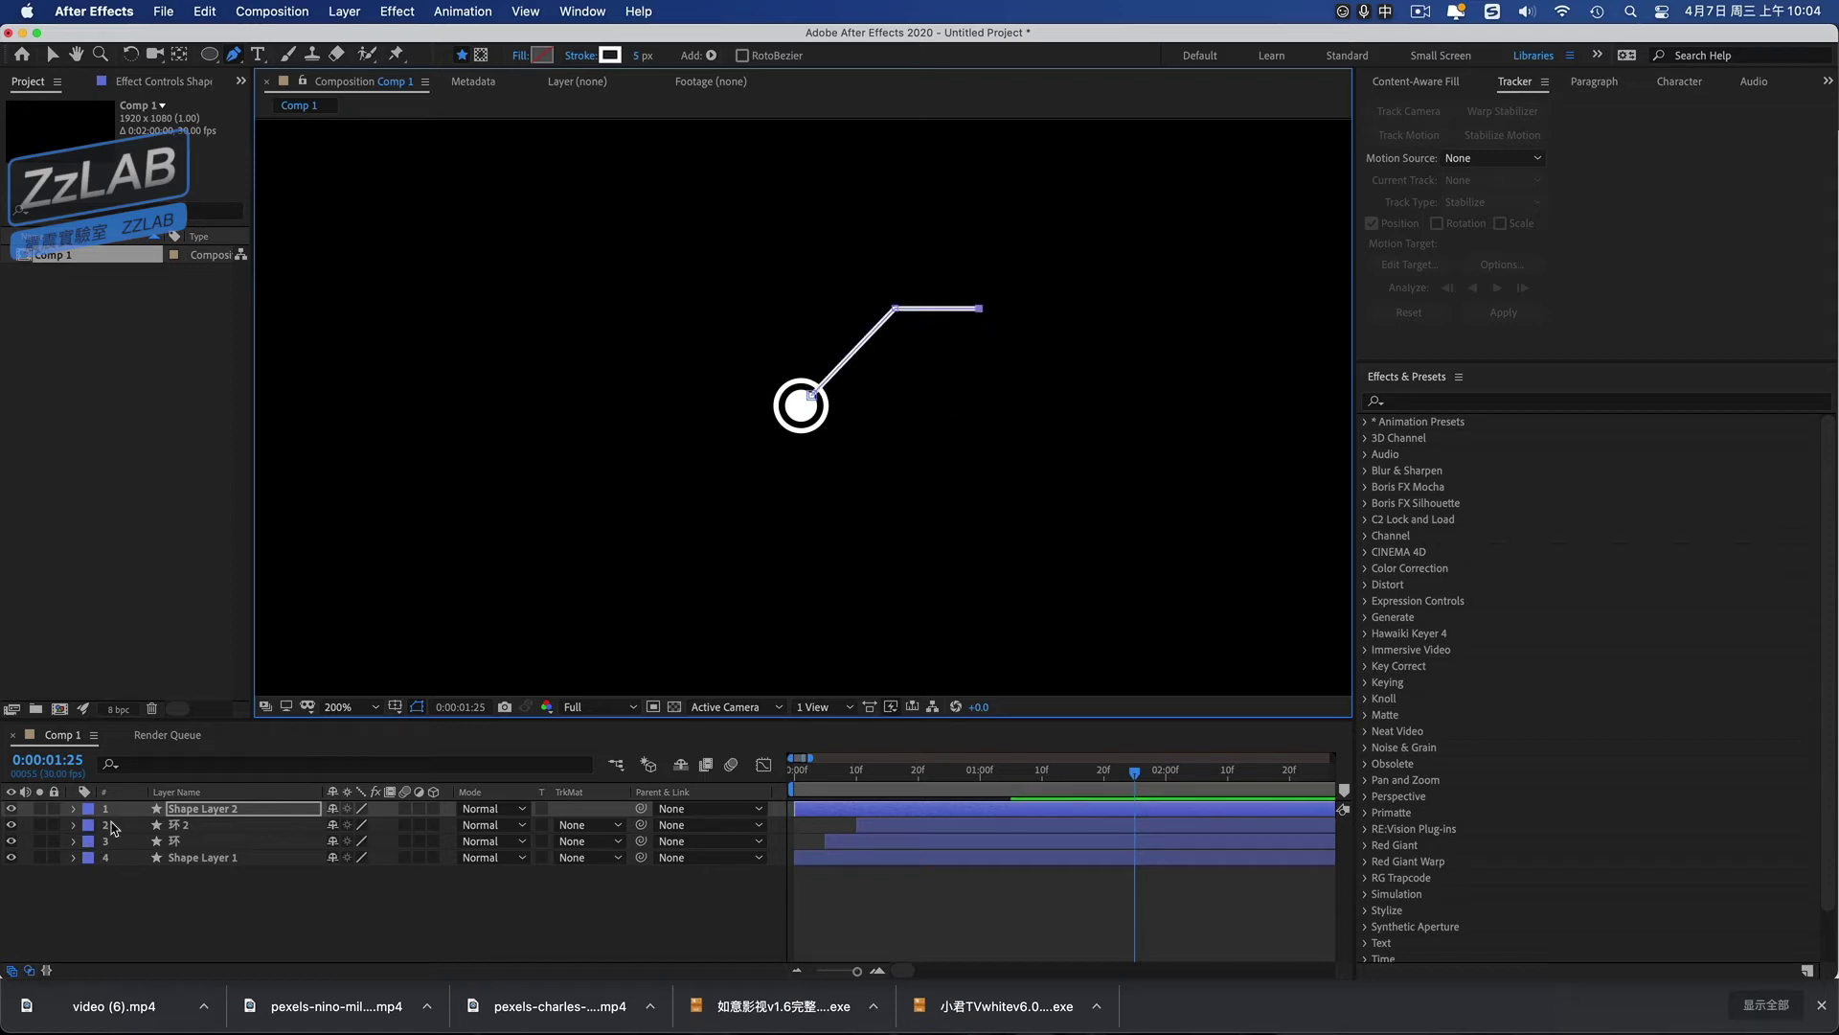
pyautogui.click(72, 810)
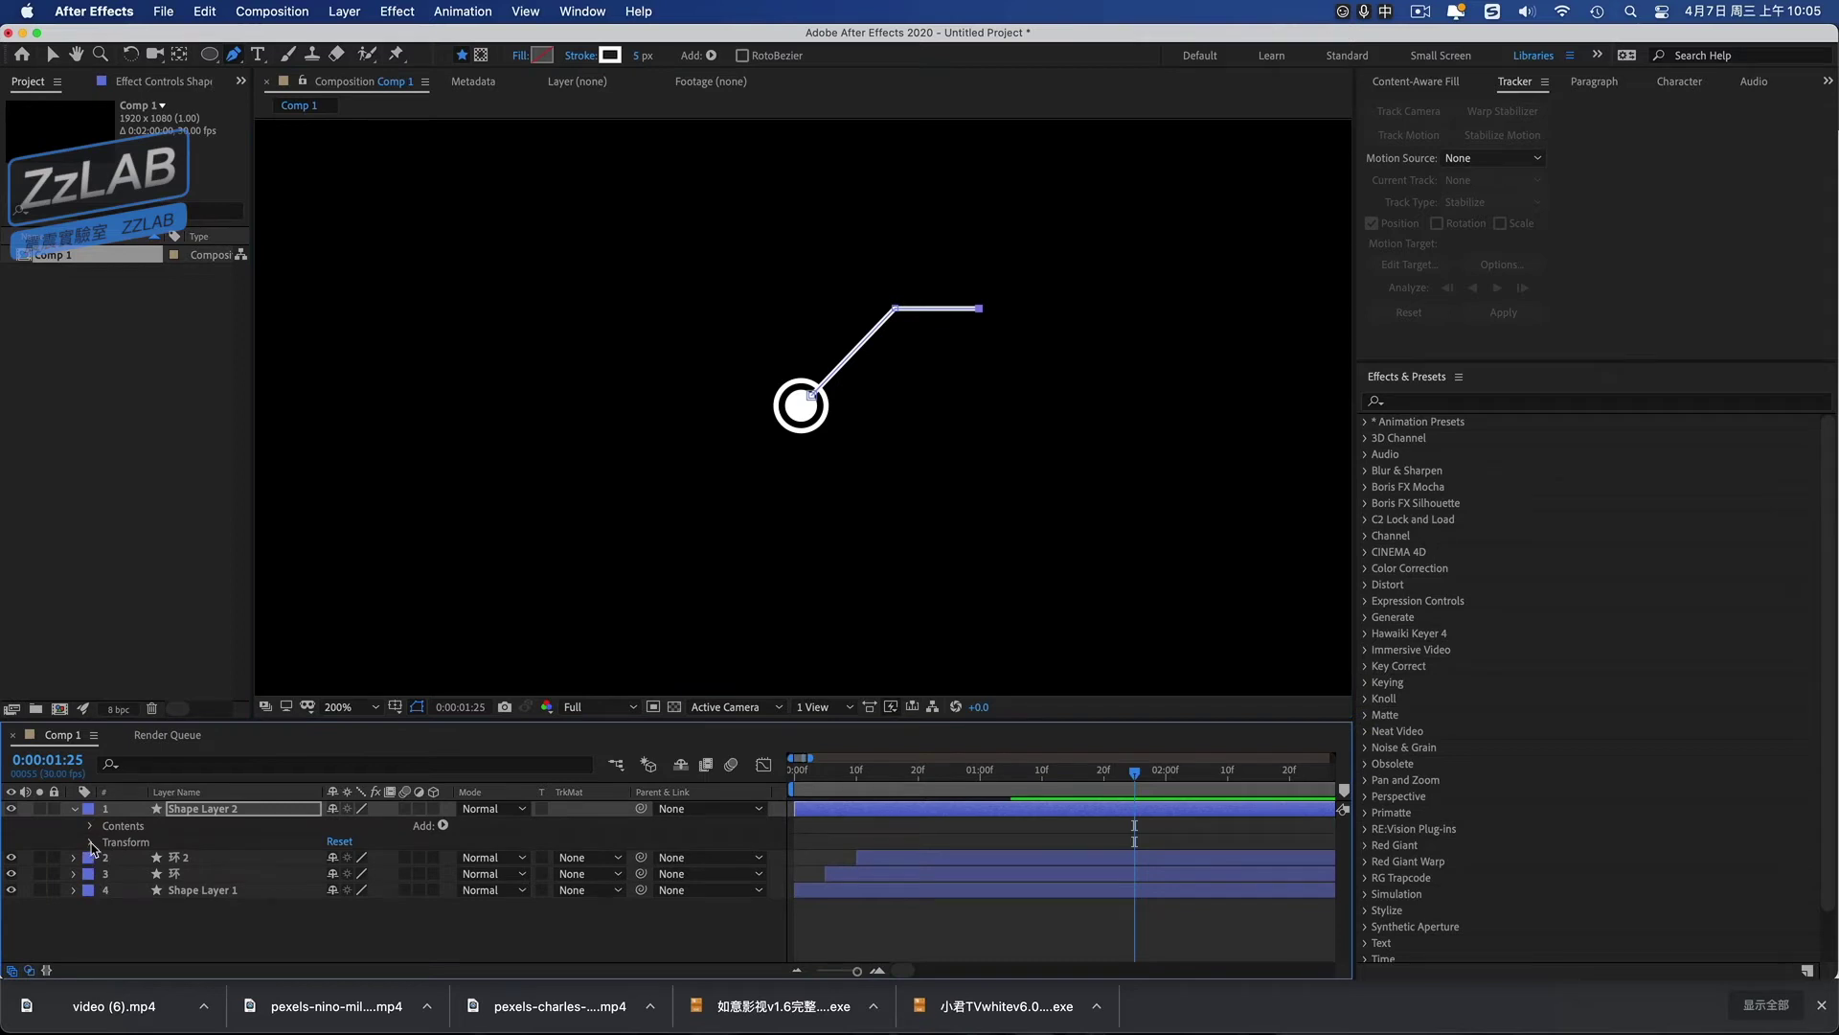
# Add Trim Paths to Shape Layer 2 and start the layer around frame 22.
pyautogui.click(91, 842)
pyautogui.click(442, 825)
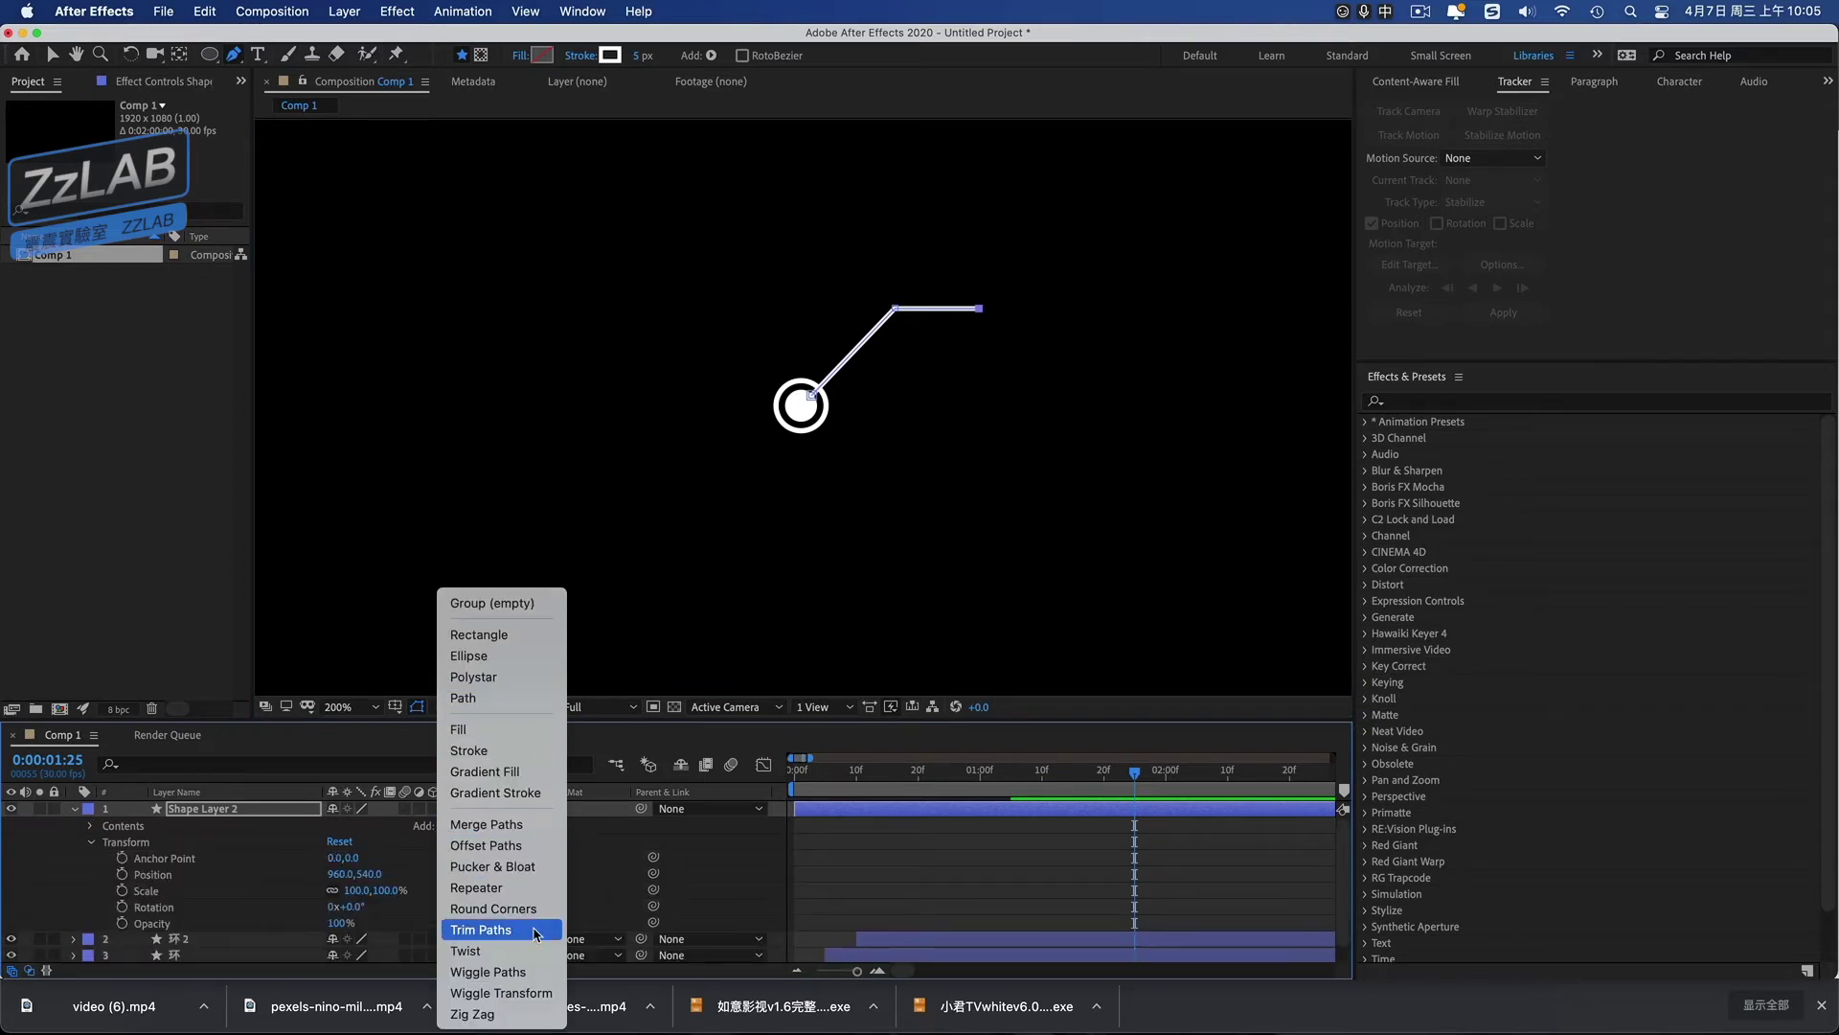
pyautogui.click(481, 930)
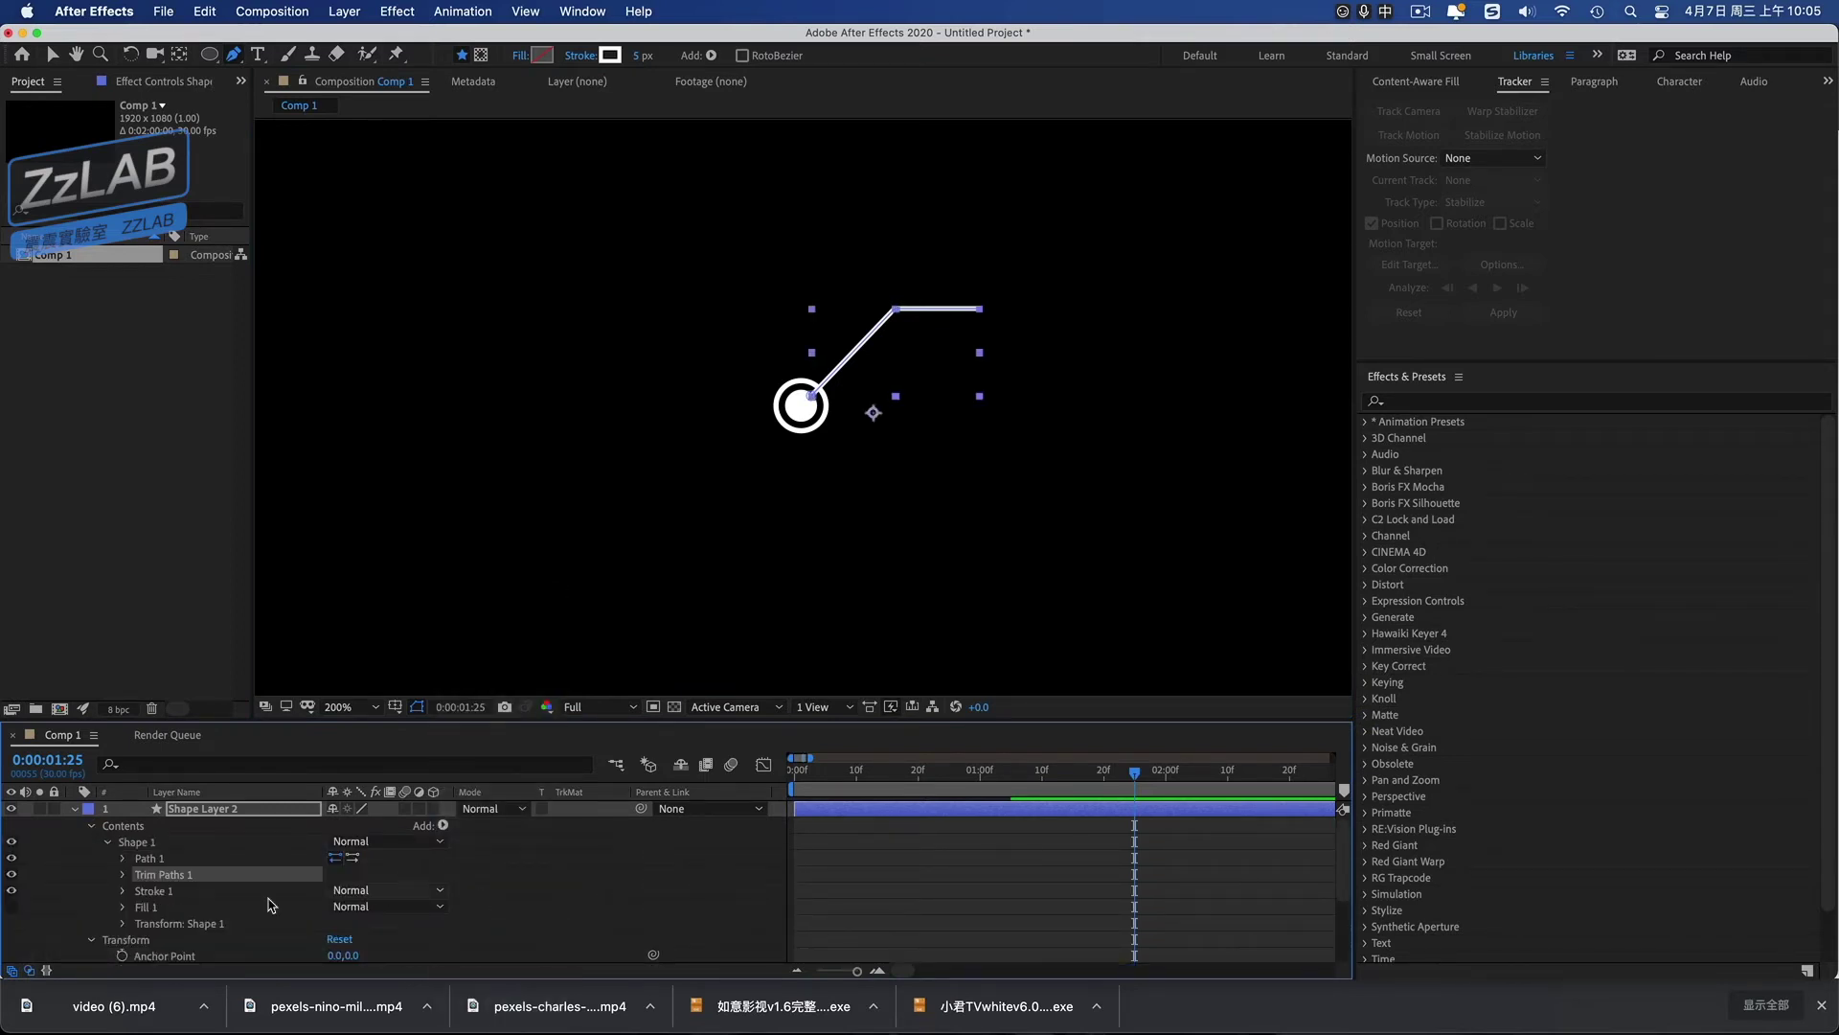
pyautogui.moveTo(847, 808)
pyautogui.mouseDown()
pyautogui.moveTo(983, 808)
pyautogui.moveTo(837, 792)
pyautogui.moveTo(920, 778)
pyautogui.mouseUp()
pyautogui.click(917, 774)
pyautogui.press('space')
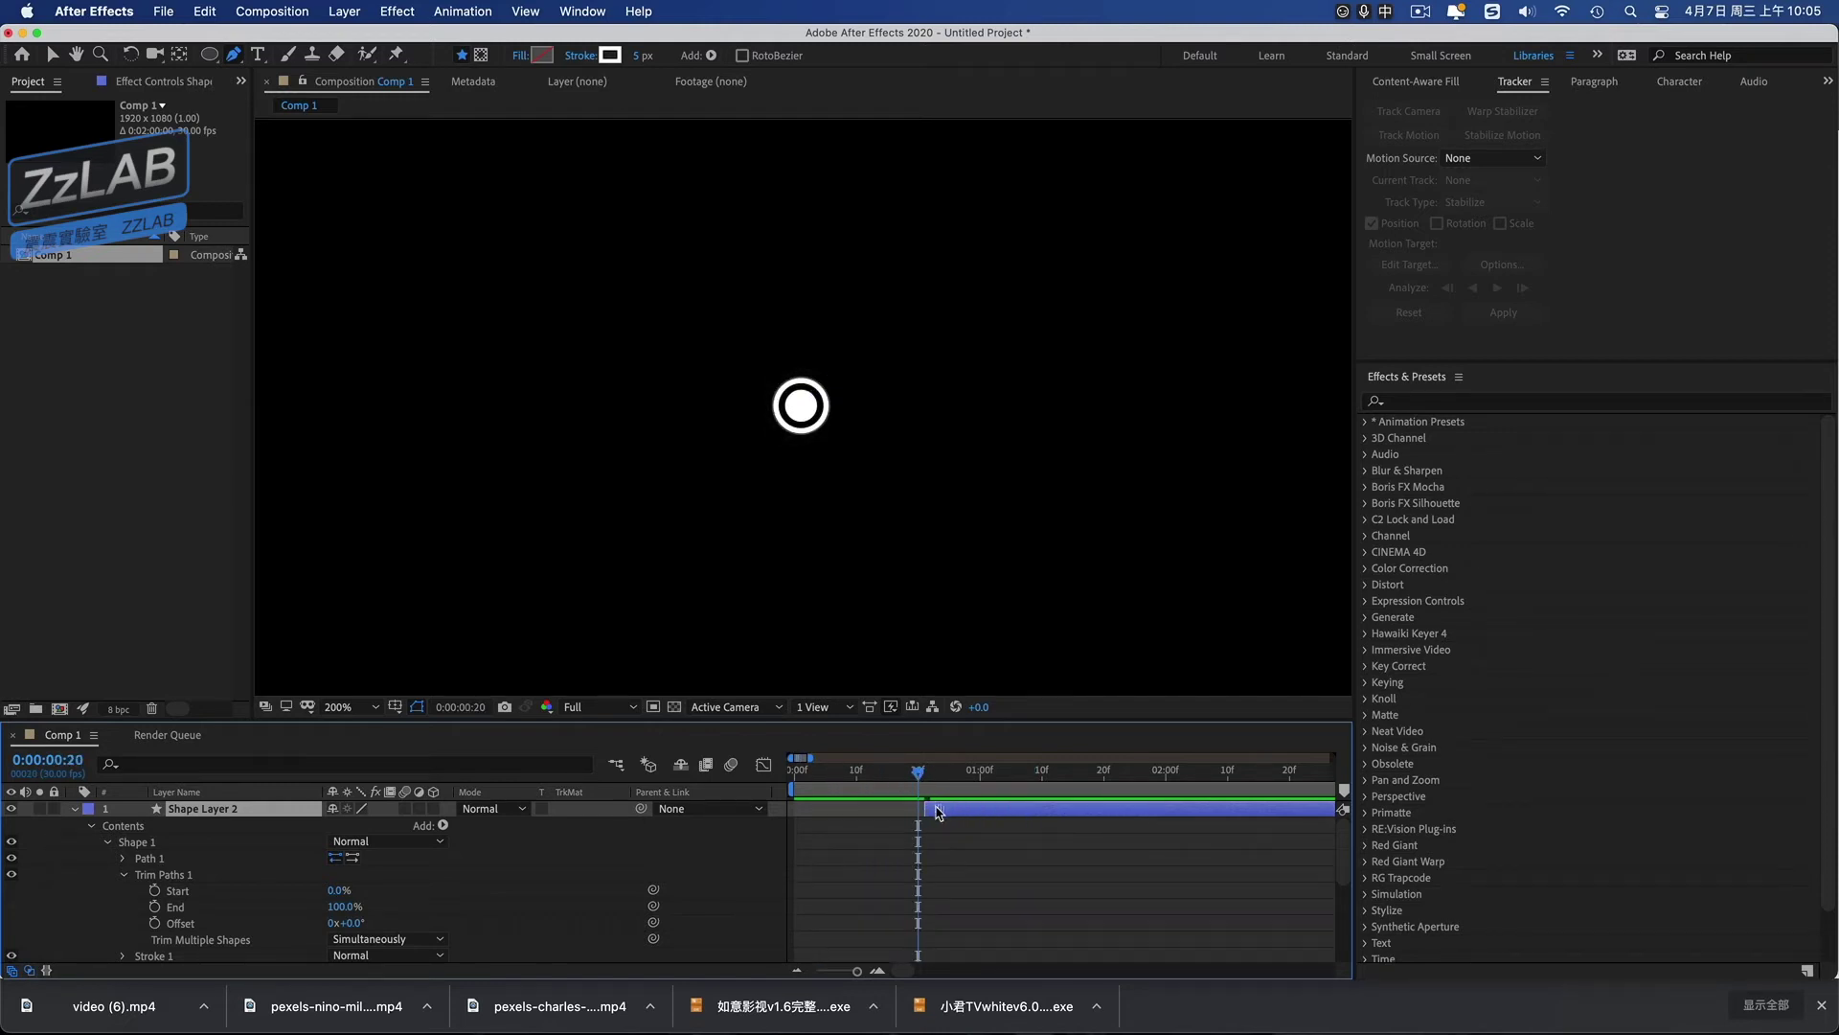
# Keyframe Trim Paths End from 0% to 100% by frame 26, then shift the line earlier.
pyautogui.click(937, 812)
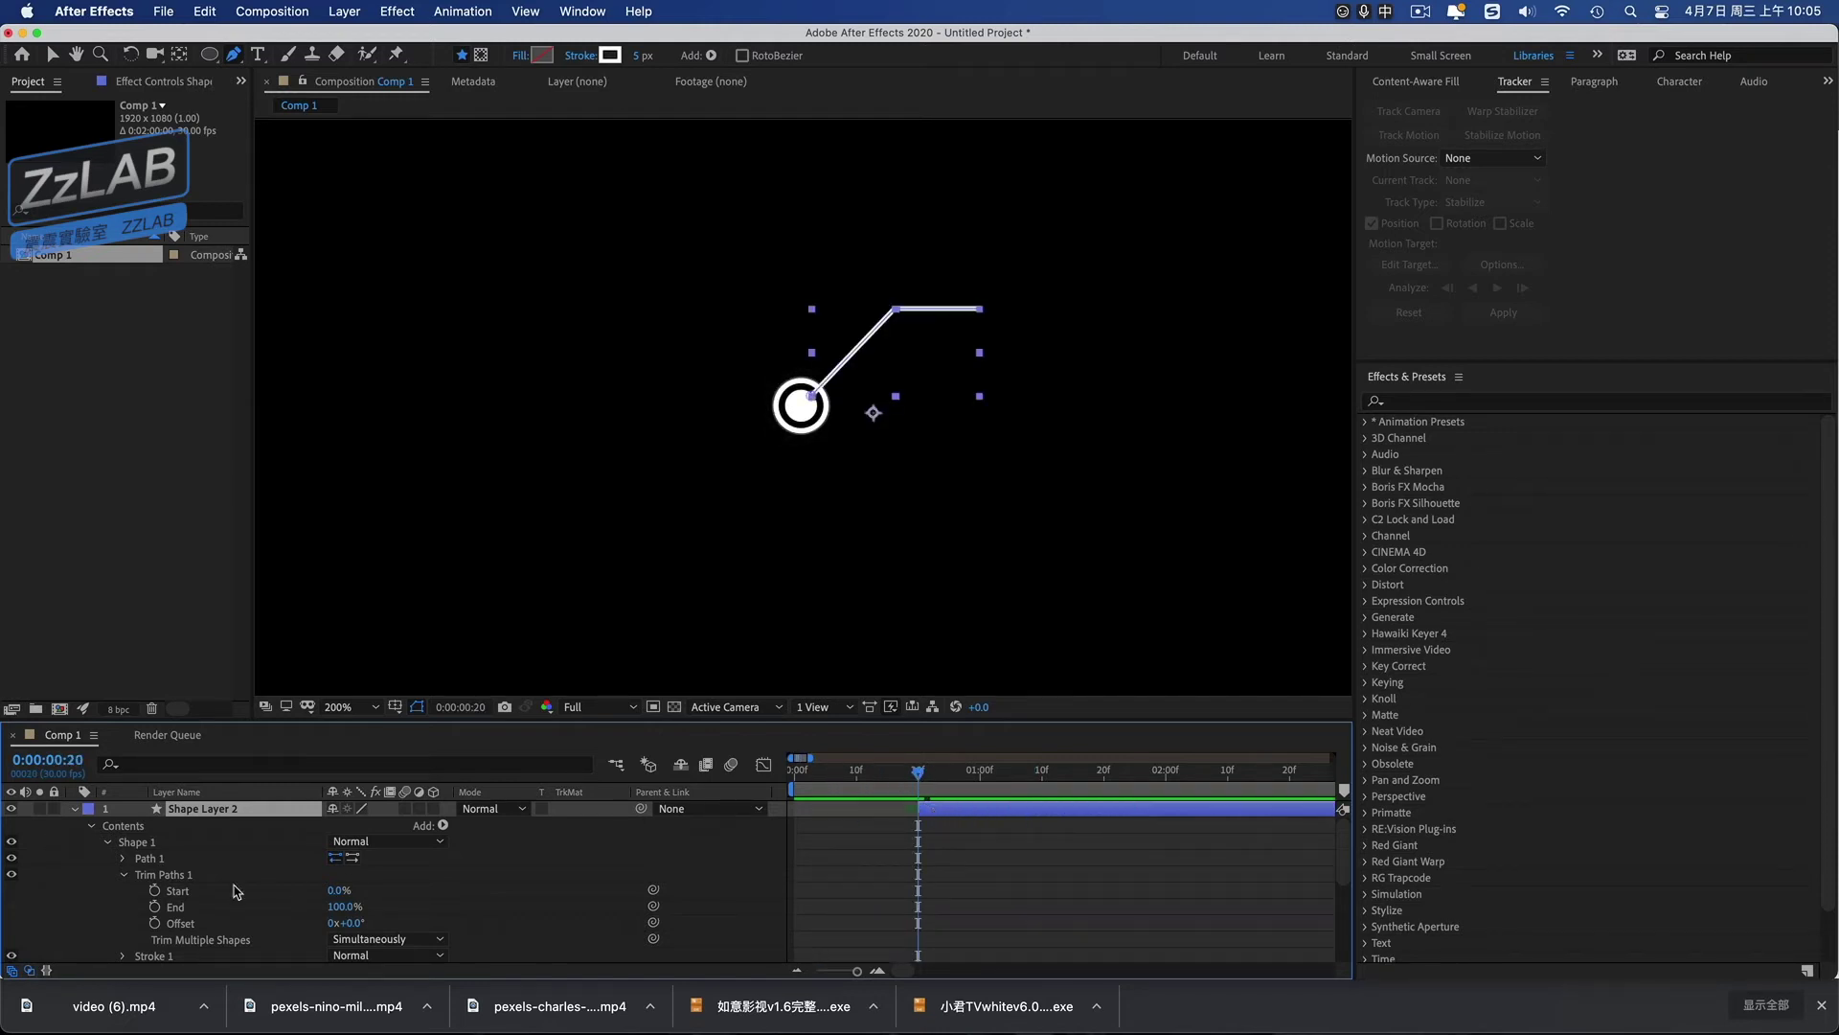
pyautogui.click(156, 908)
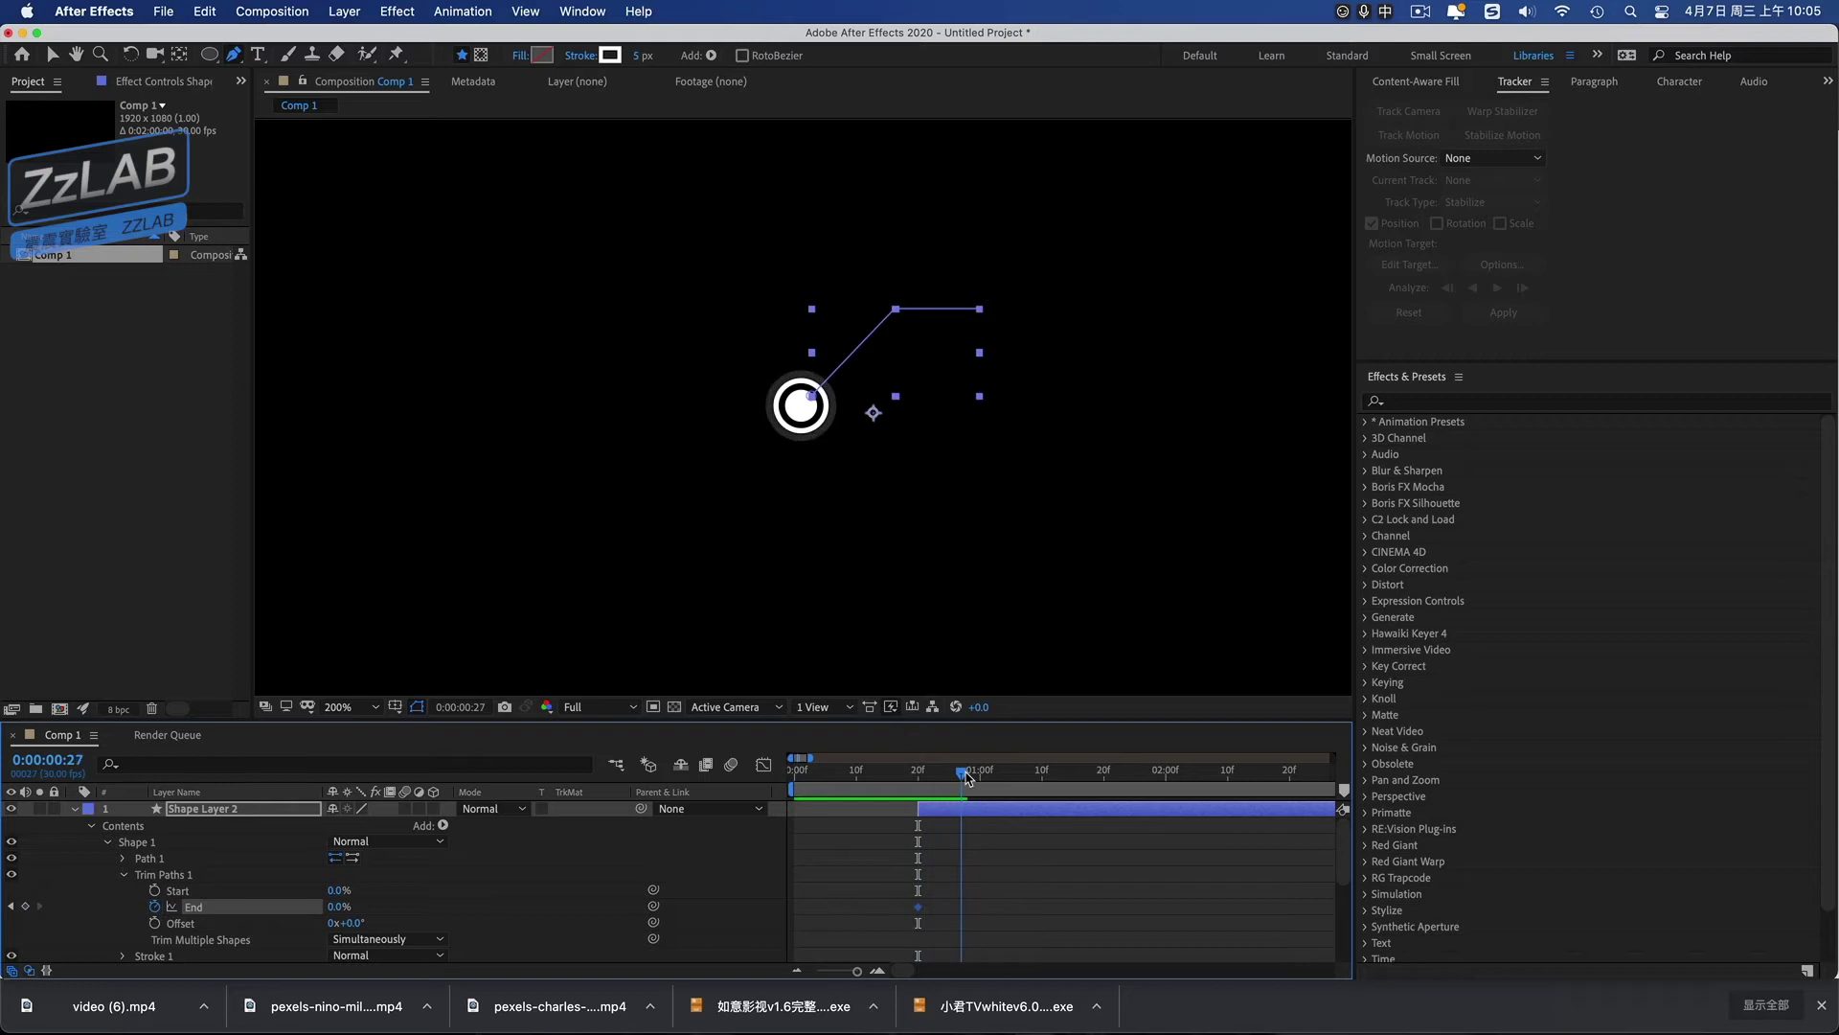
pyautogui.moveTo(922, 774); pyautogui.dragTo(955, 774)
pyautogui.moveTo(329, 910); pyautogui.dragTo(531, 904)
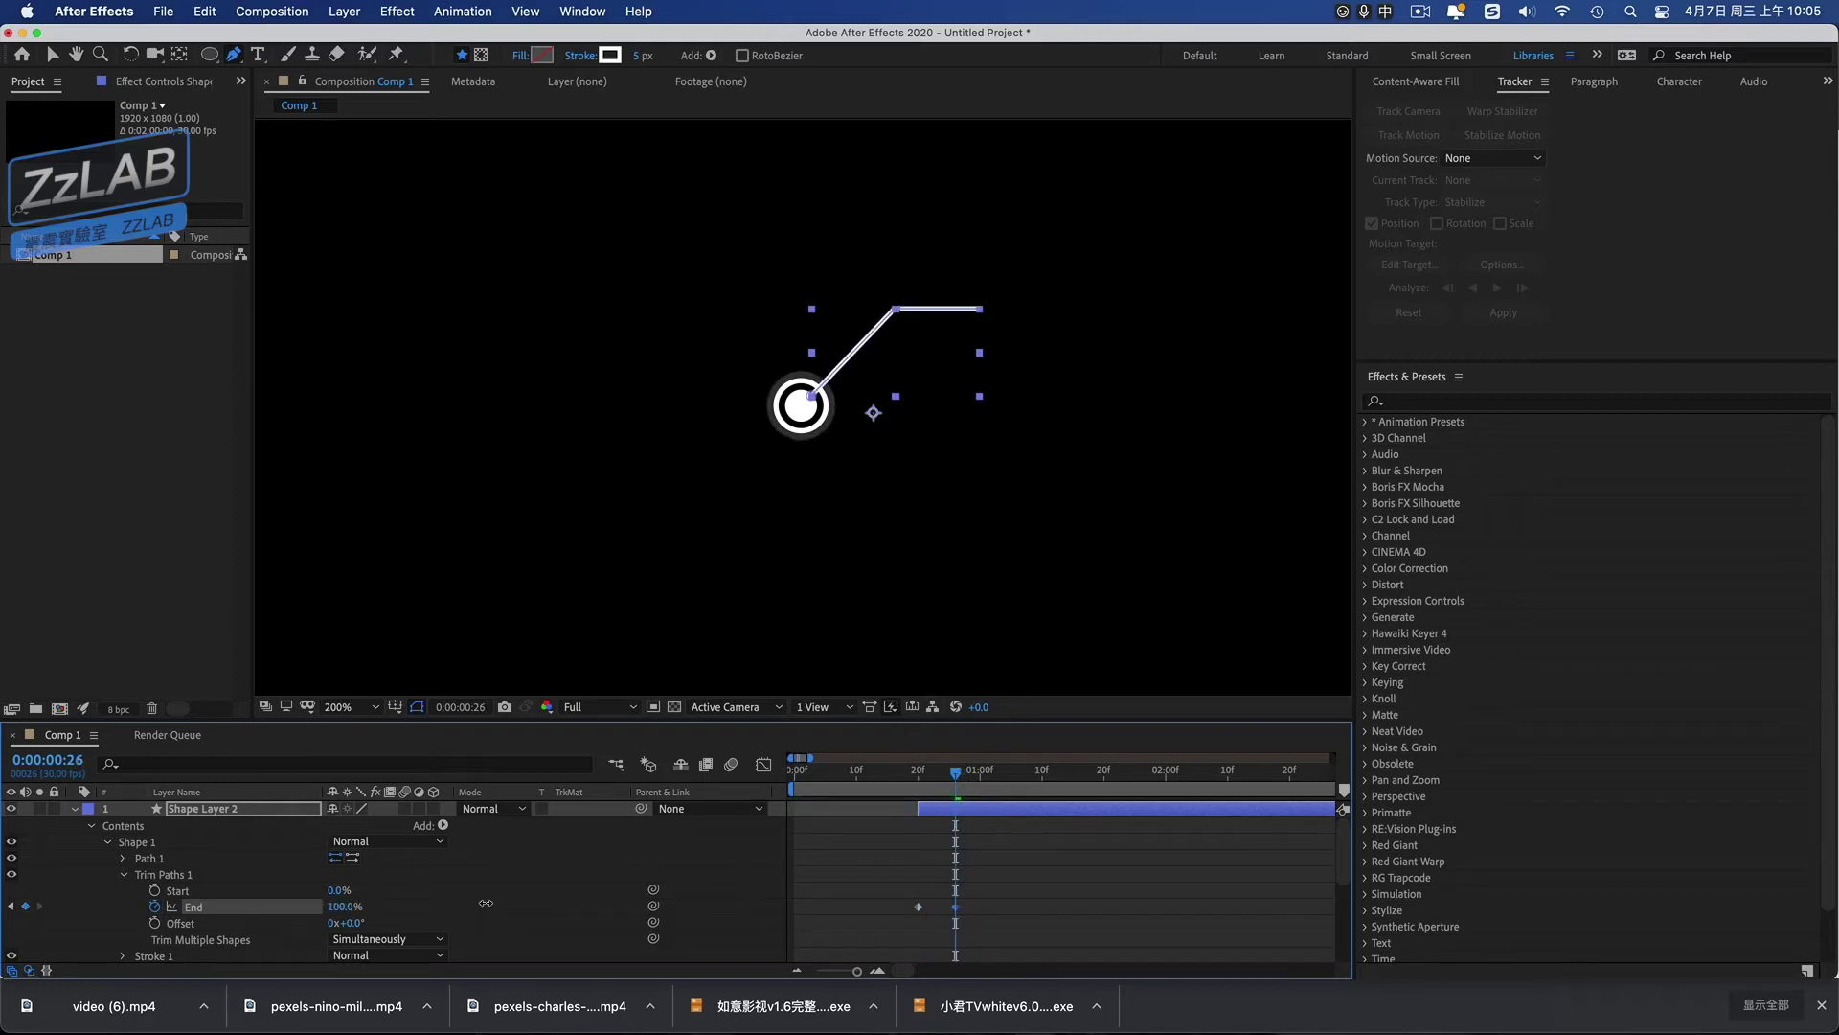
pyautogui.moveTo(955, 774); pyautogui.dragTo(848, 773)
pyautogui.press('space')
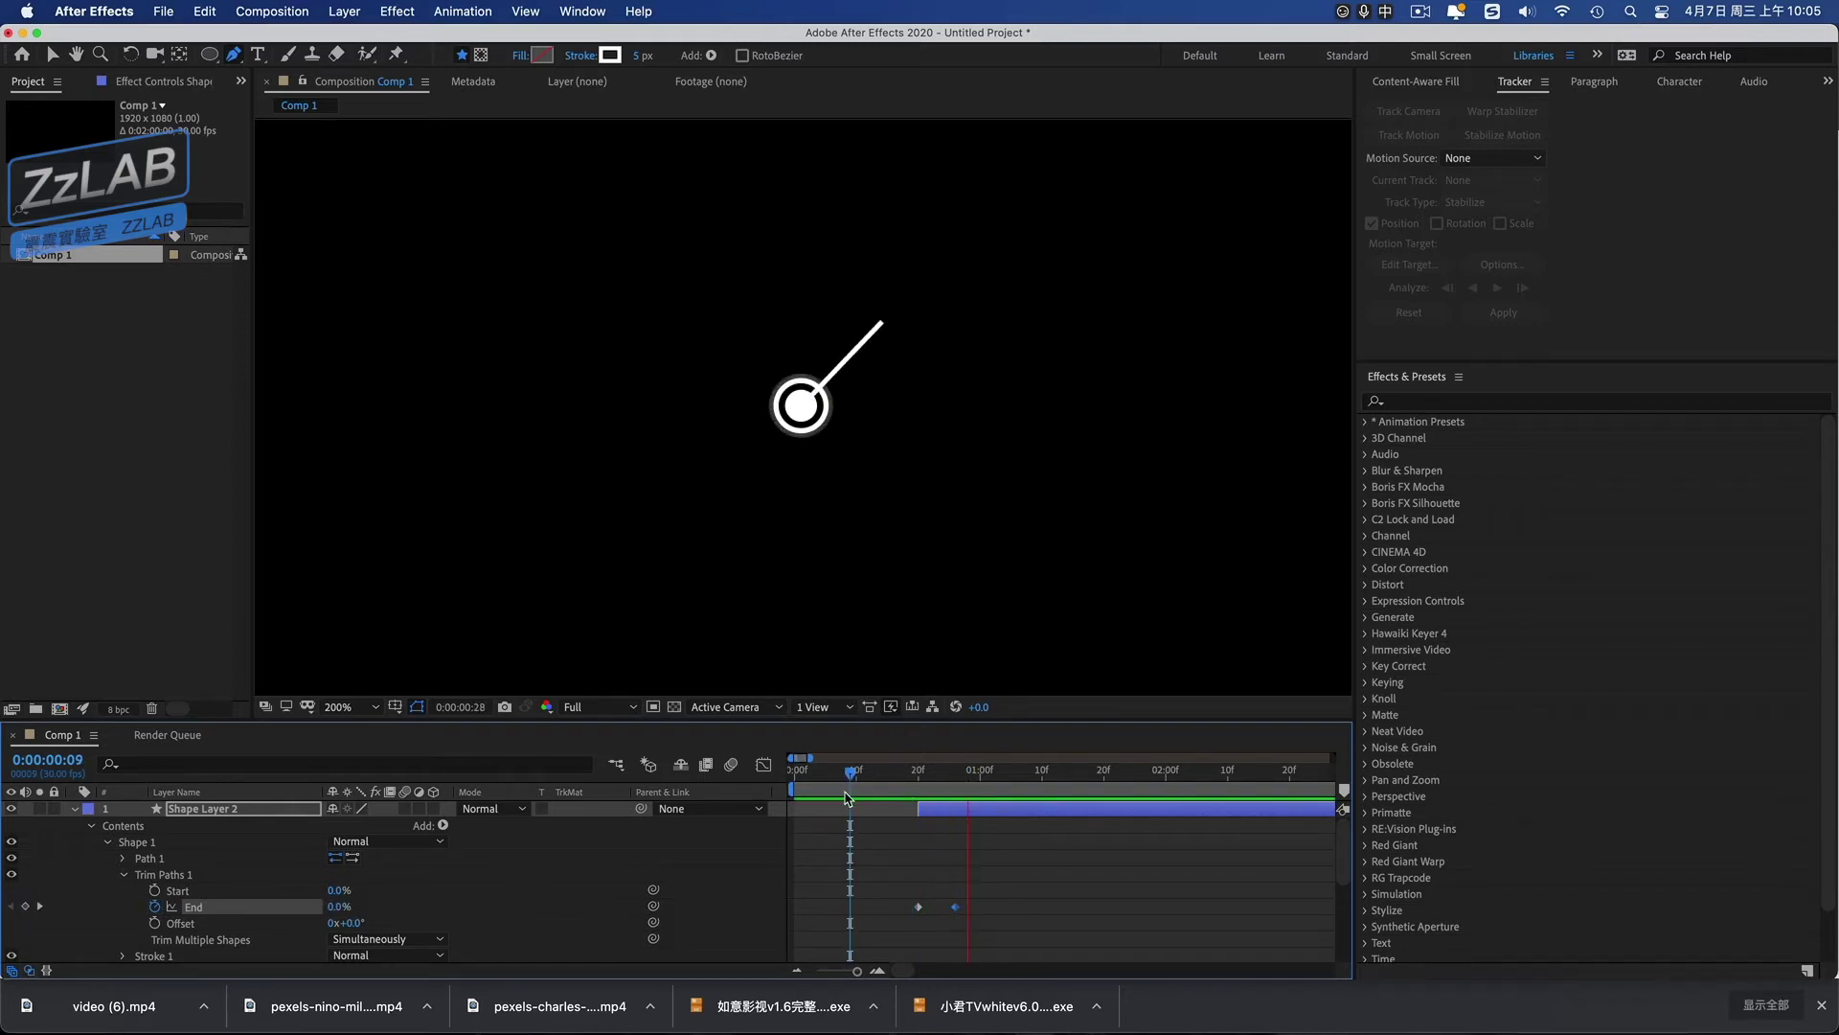
pyautogui.moveTo(948, 809)
pyautogui.mouseDown()
pyautogui.moveTo(929, 810)
pyautogui.moveTo(964, 780)
pyautogui.mouseUp()
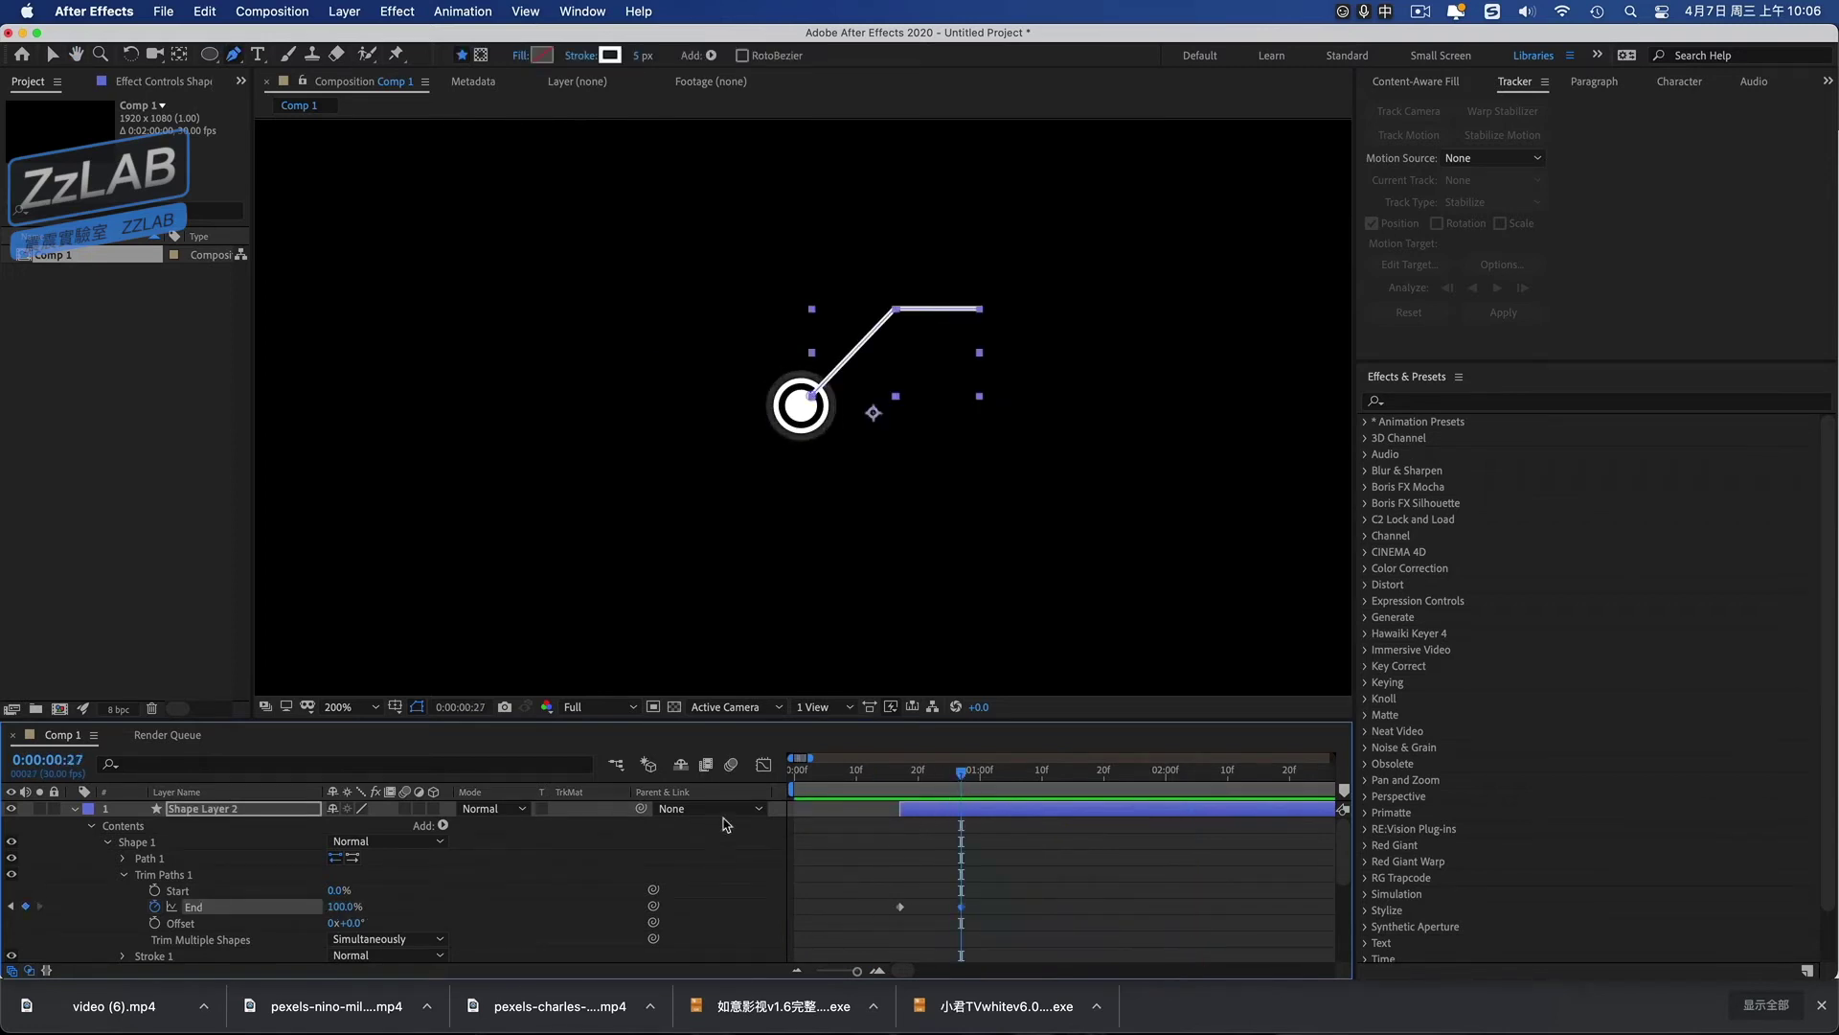
pyautogui.click(75, 808)
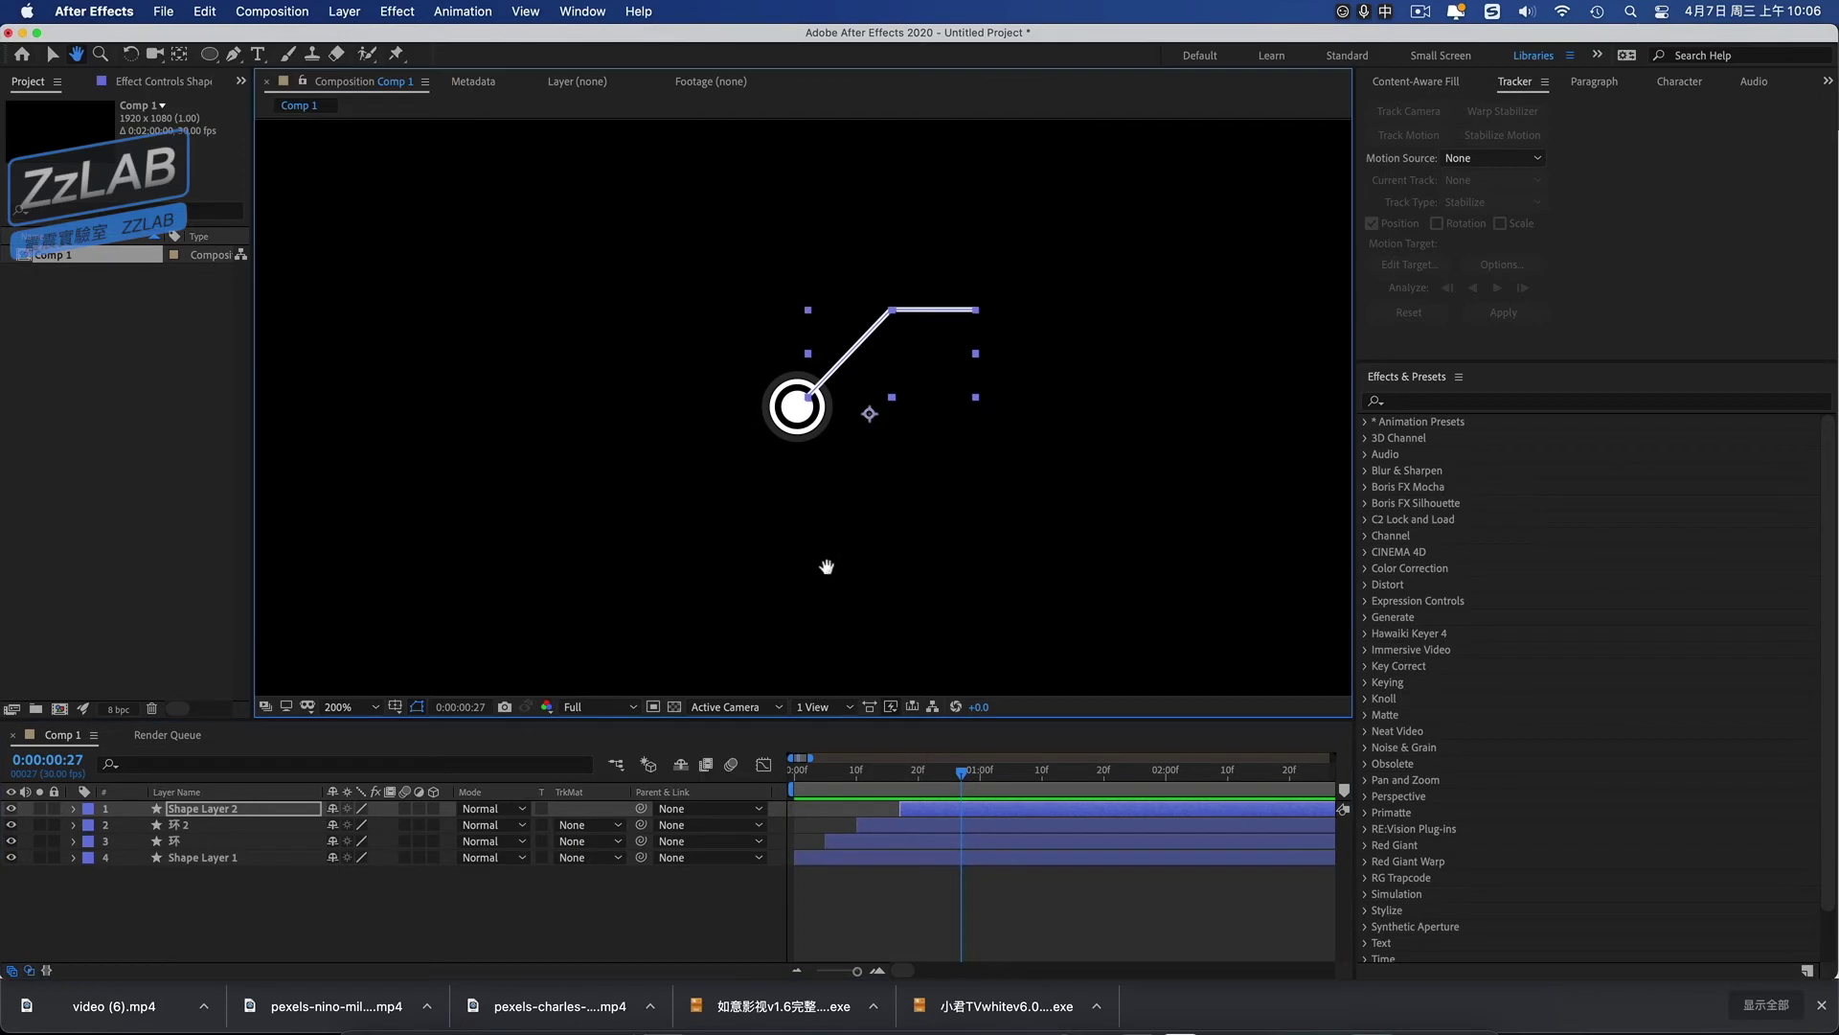
pyautogui.moveTo(824, 562); pyautogui.dragTo(572, 599)
# Add a new empty shape layer, Shape Layer 3.
pyautogui.press('g')
pyautogui.rightClick(323, 910)
pyautogui.moveTo(459, 802)
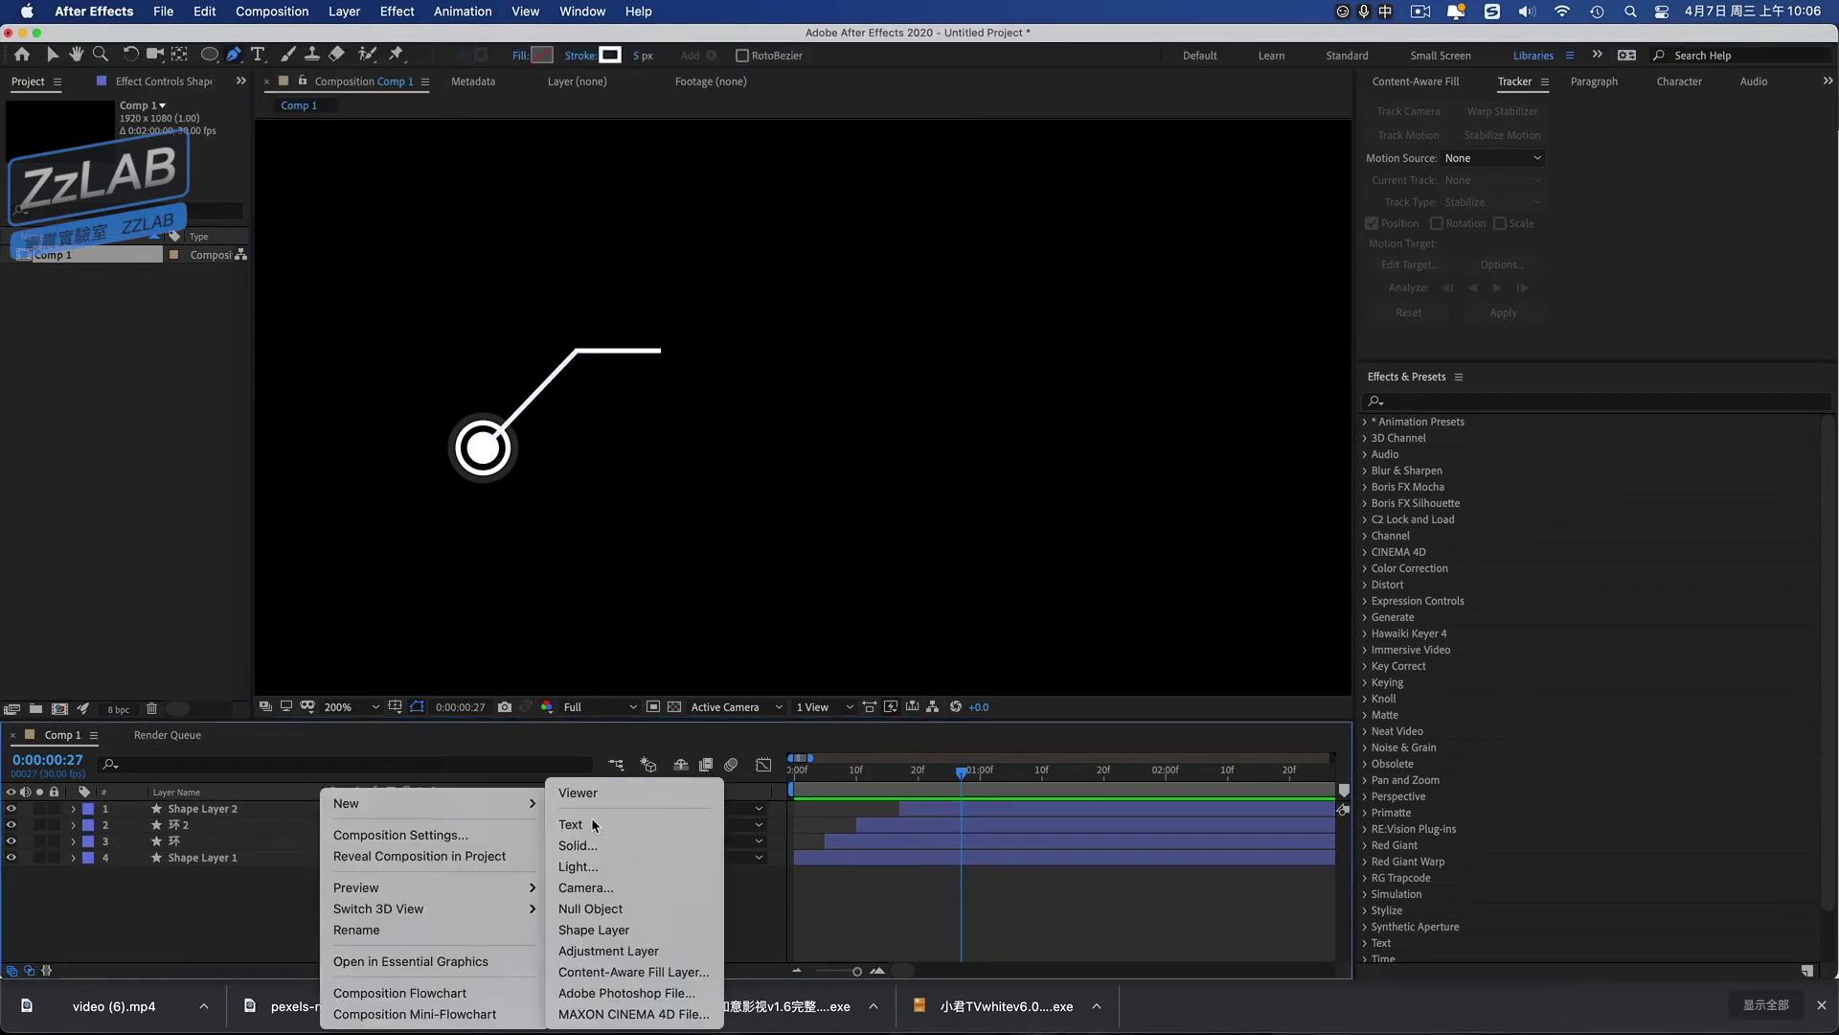
pyautogui.click(619, 929)
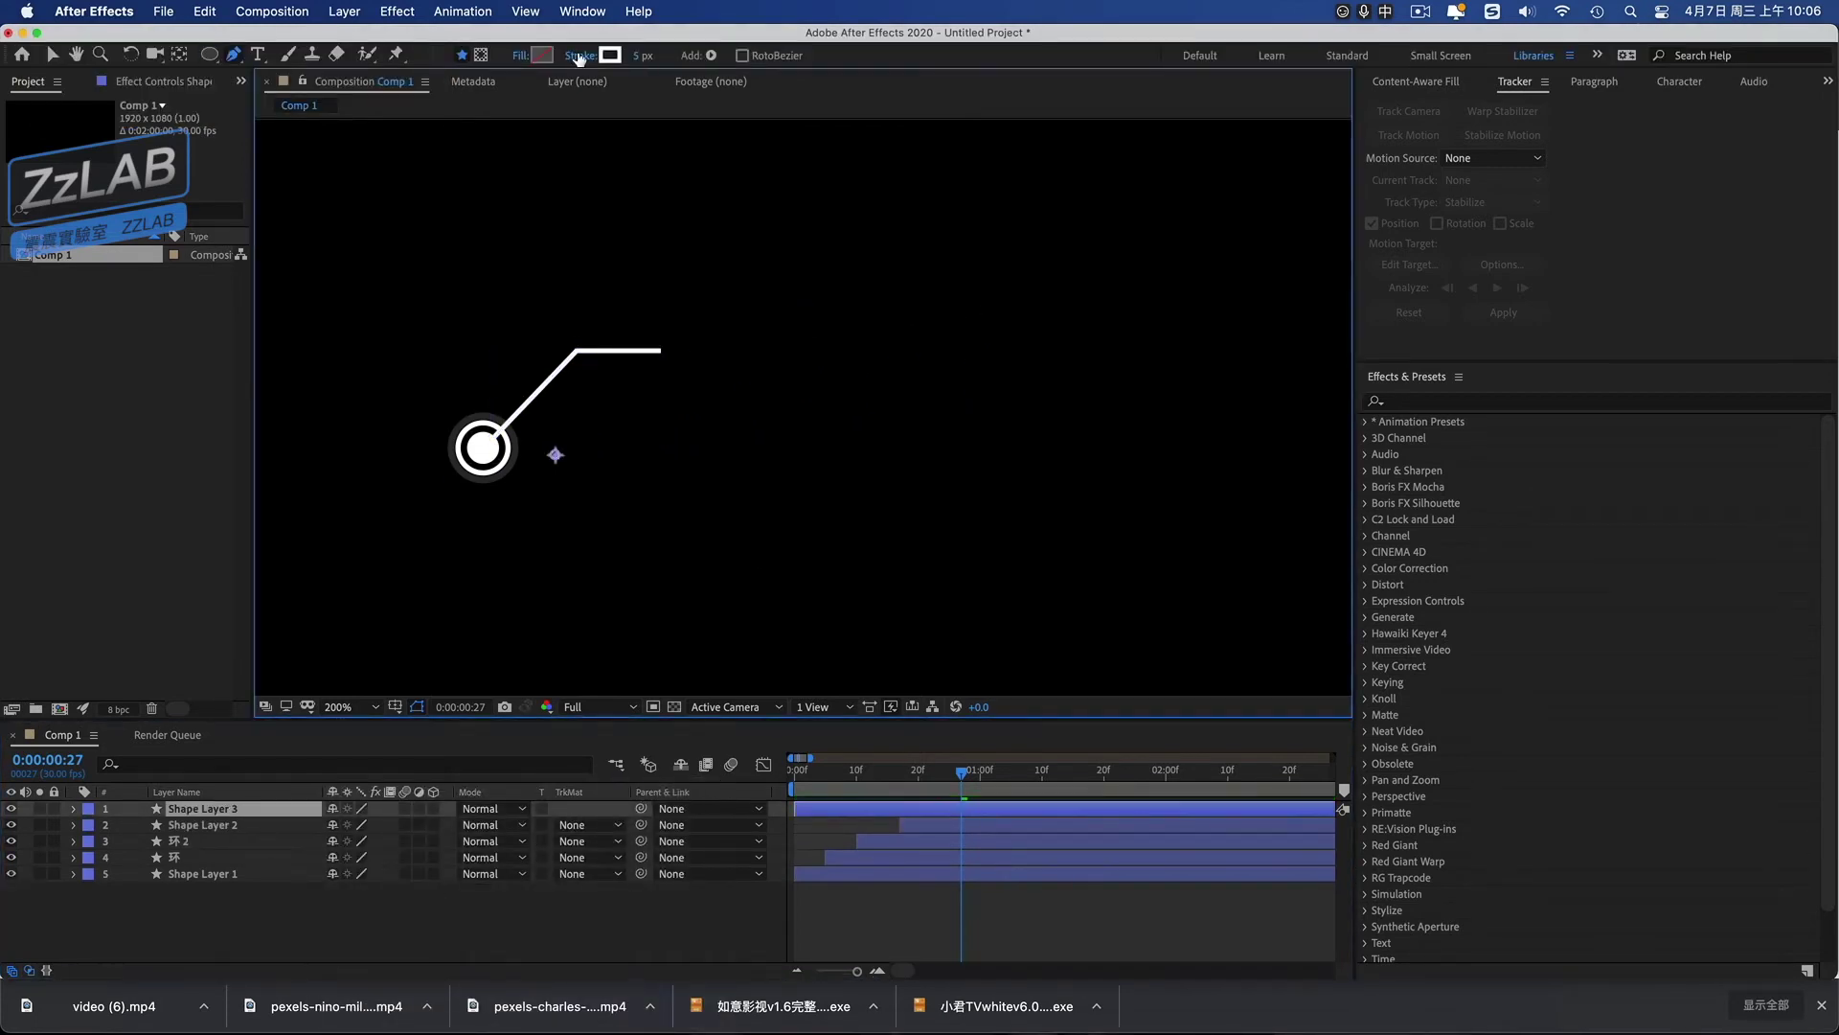
# Draw a rectangle outline frame at the callout line's end with the Rectangle tool.
pyautogui.click(211, 55)
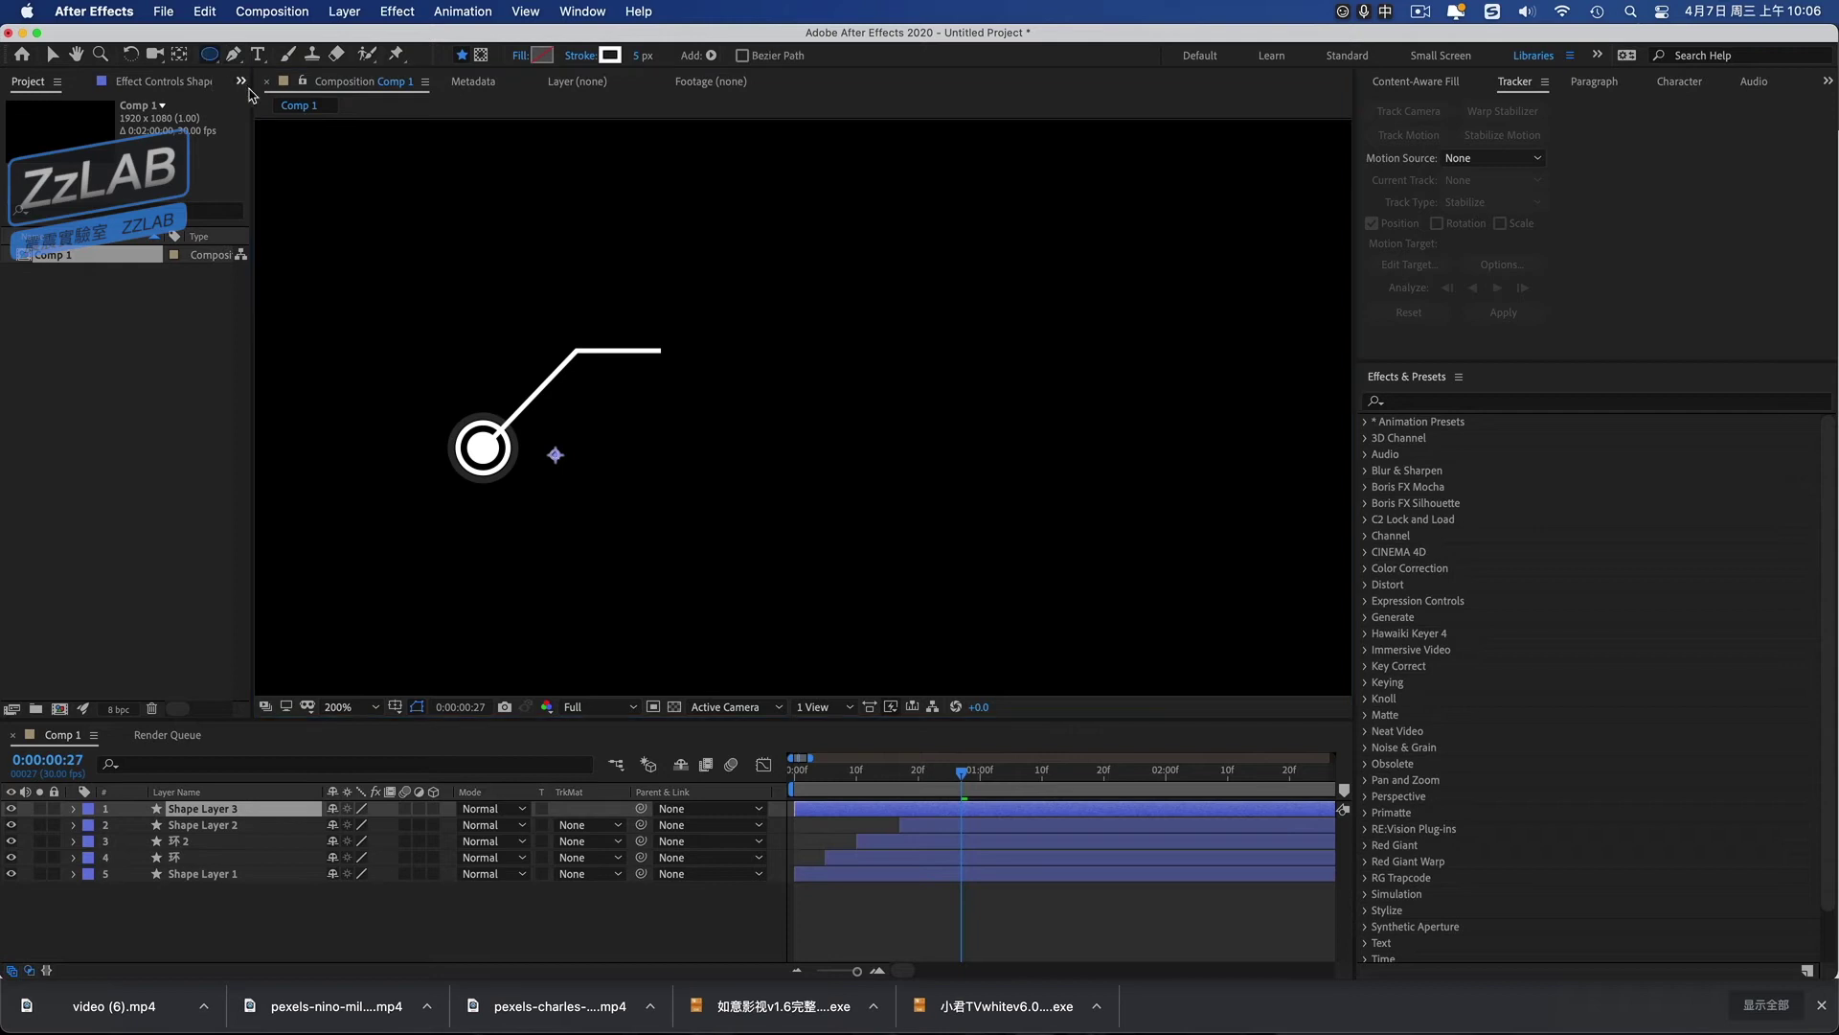
pyautogui.click(211, 56)
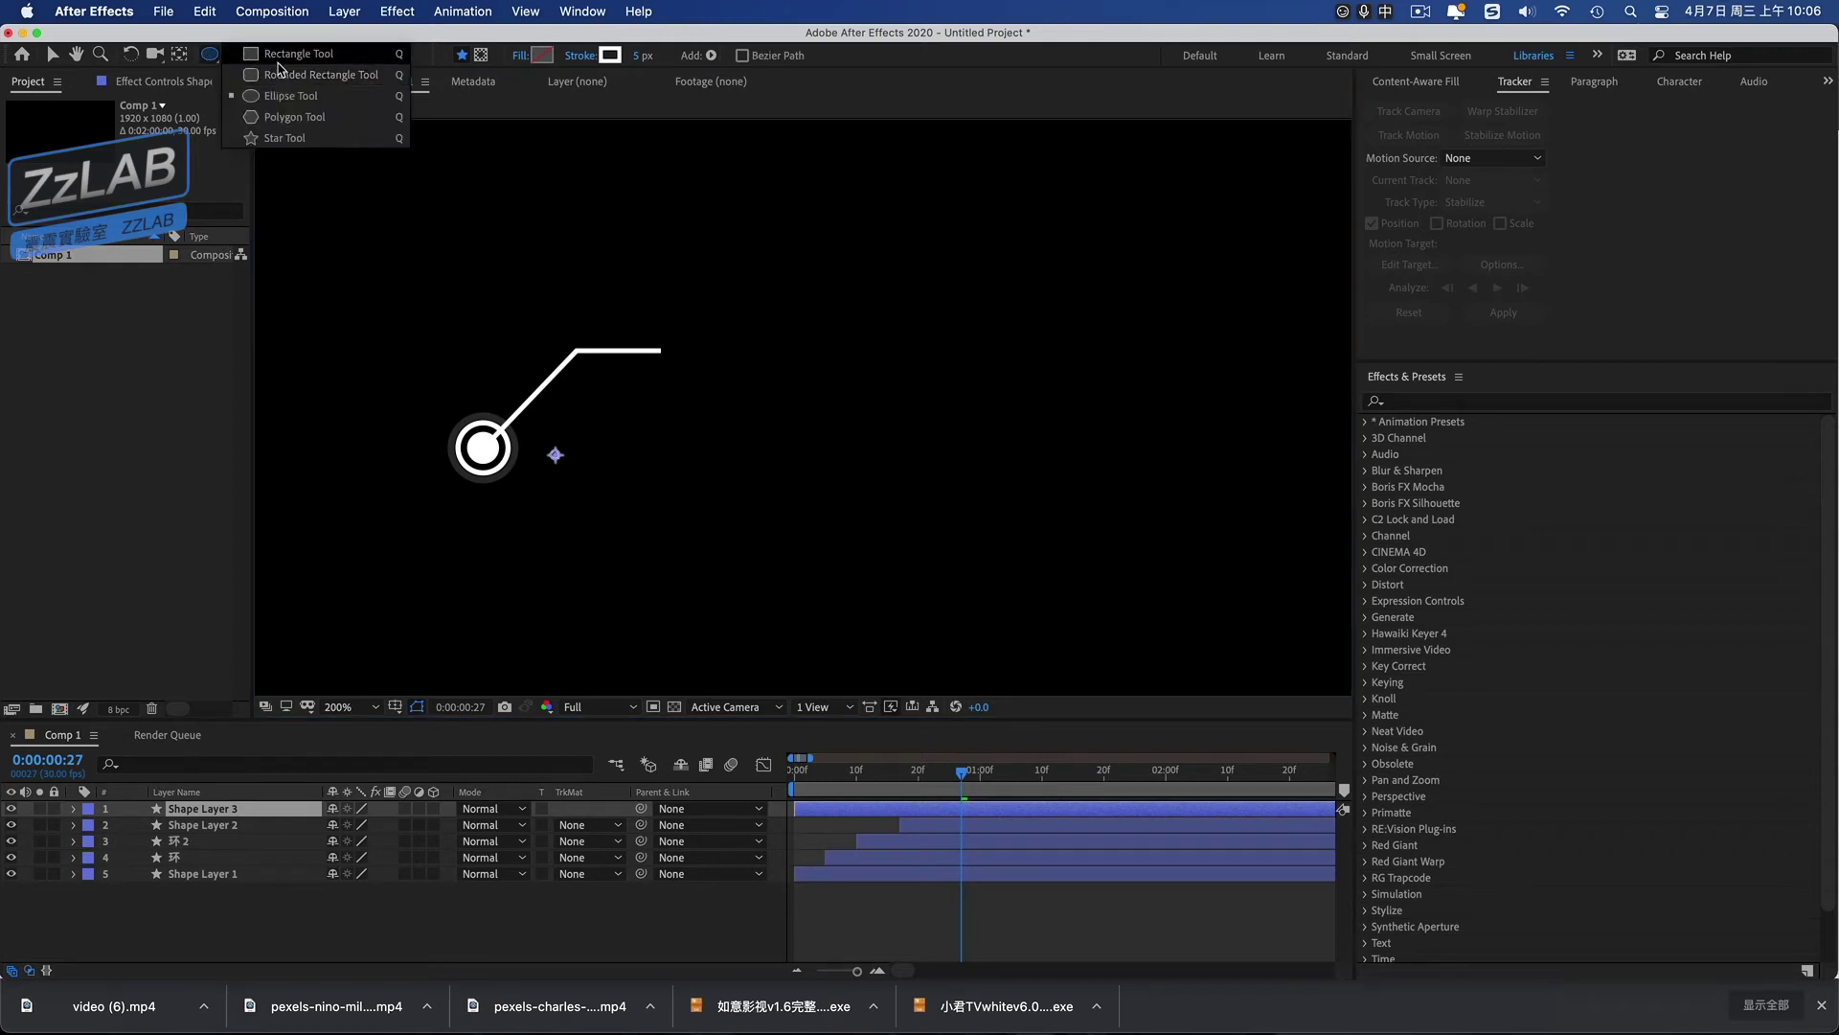
pyautogui.click(278, 55)
pyautogui.moveTo(664, 218); pyautogui.dragTo(1202, 413)
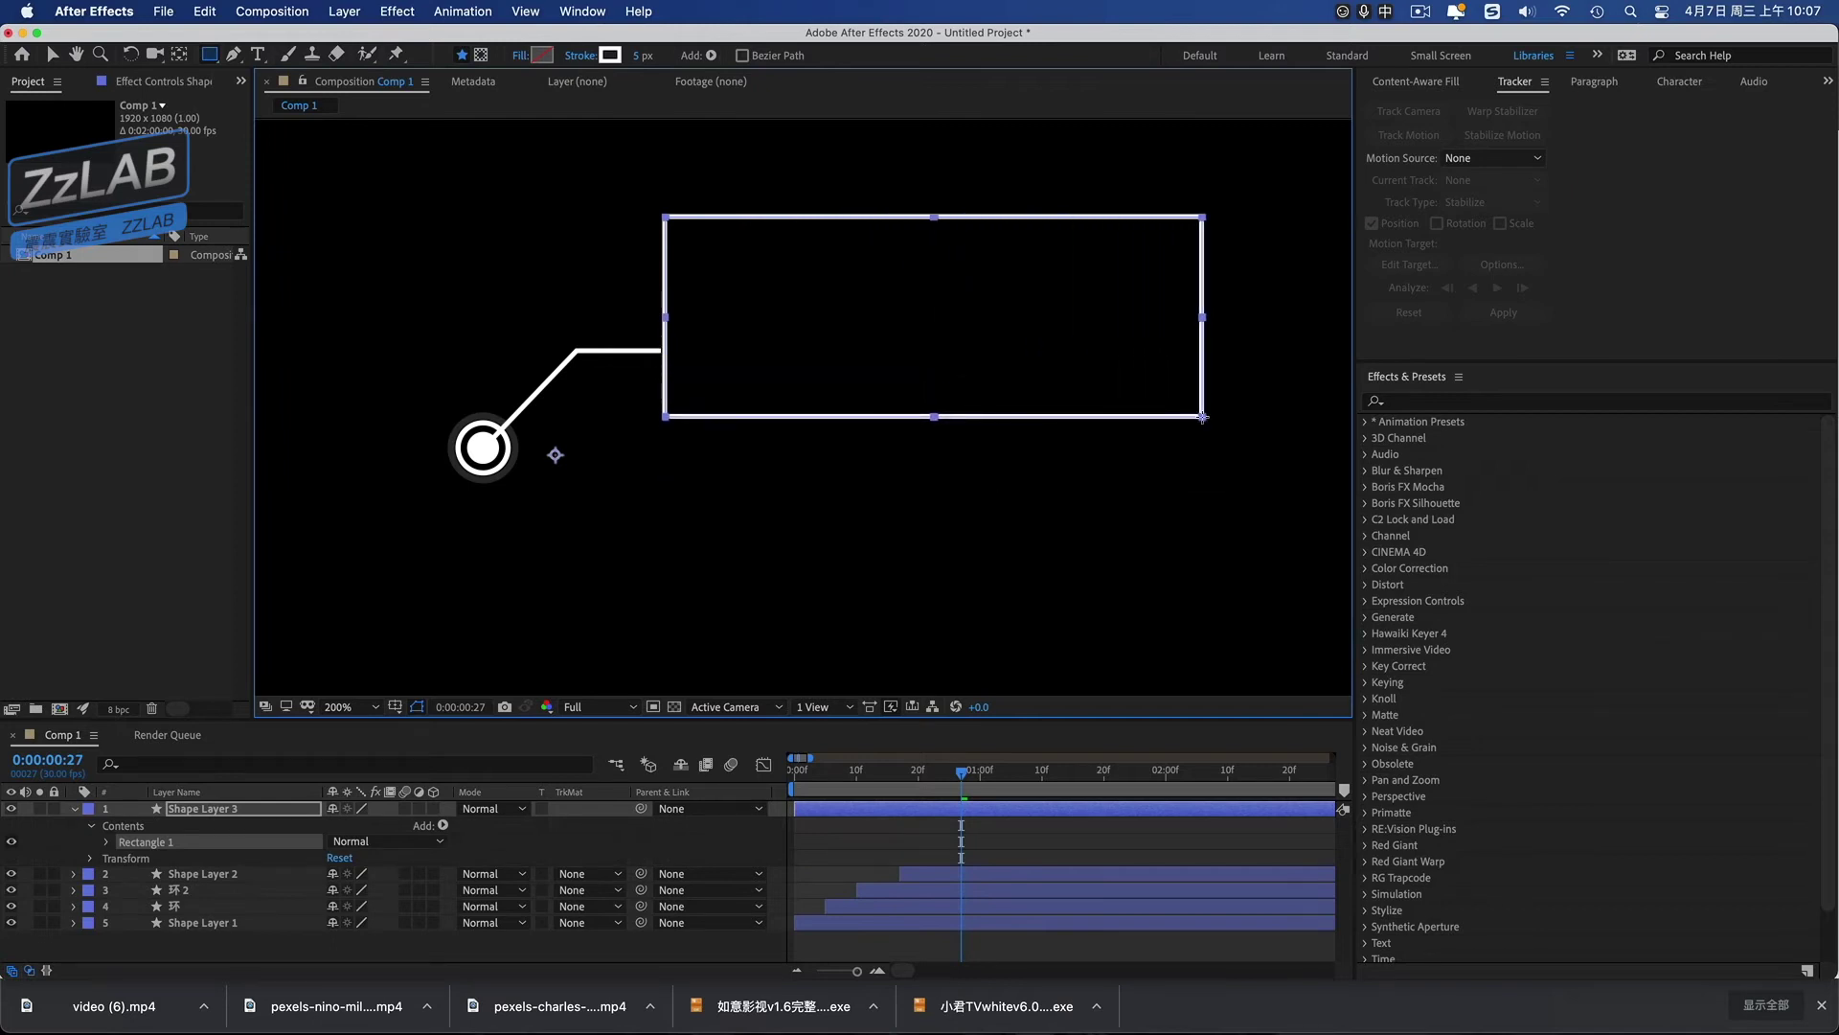
pyautogui.moveTo(1201, 413); pyautogui.dragTo(1234, 434)
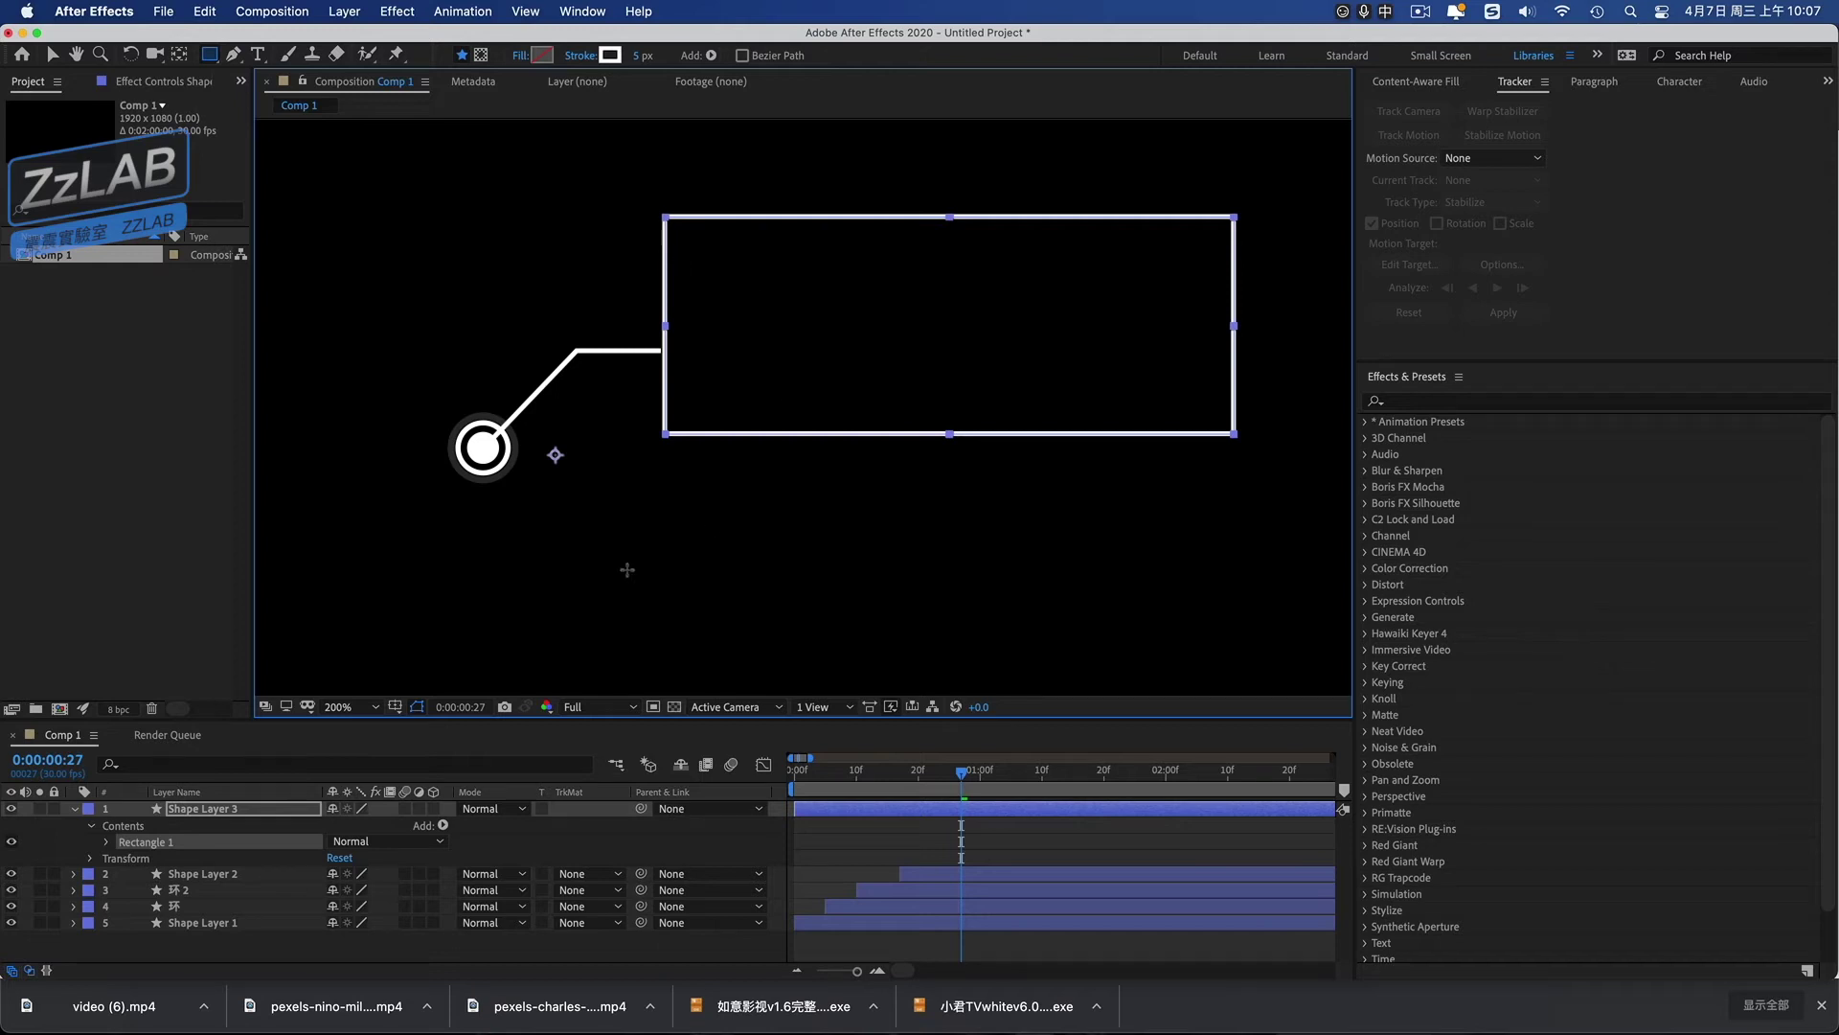
pyautogui.click(190, 812)
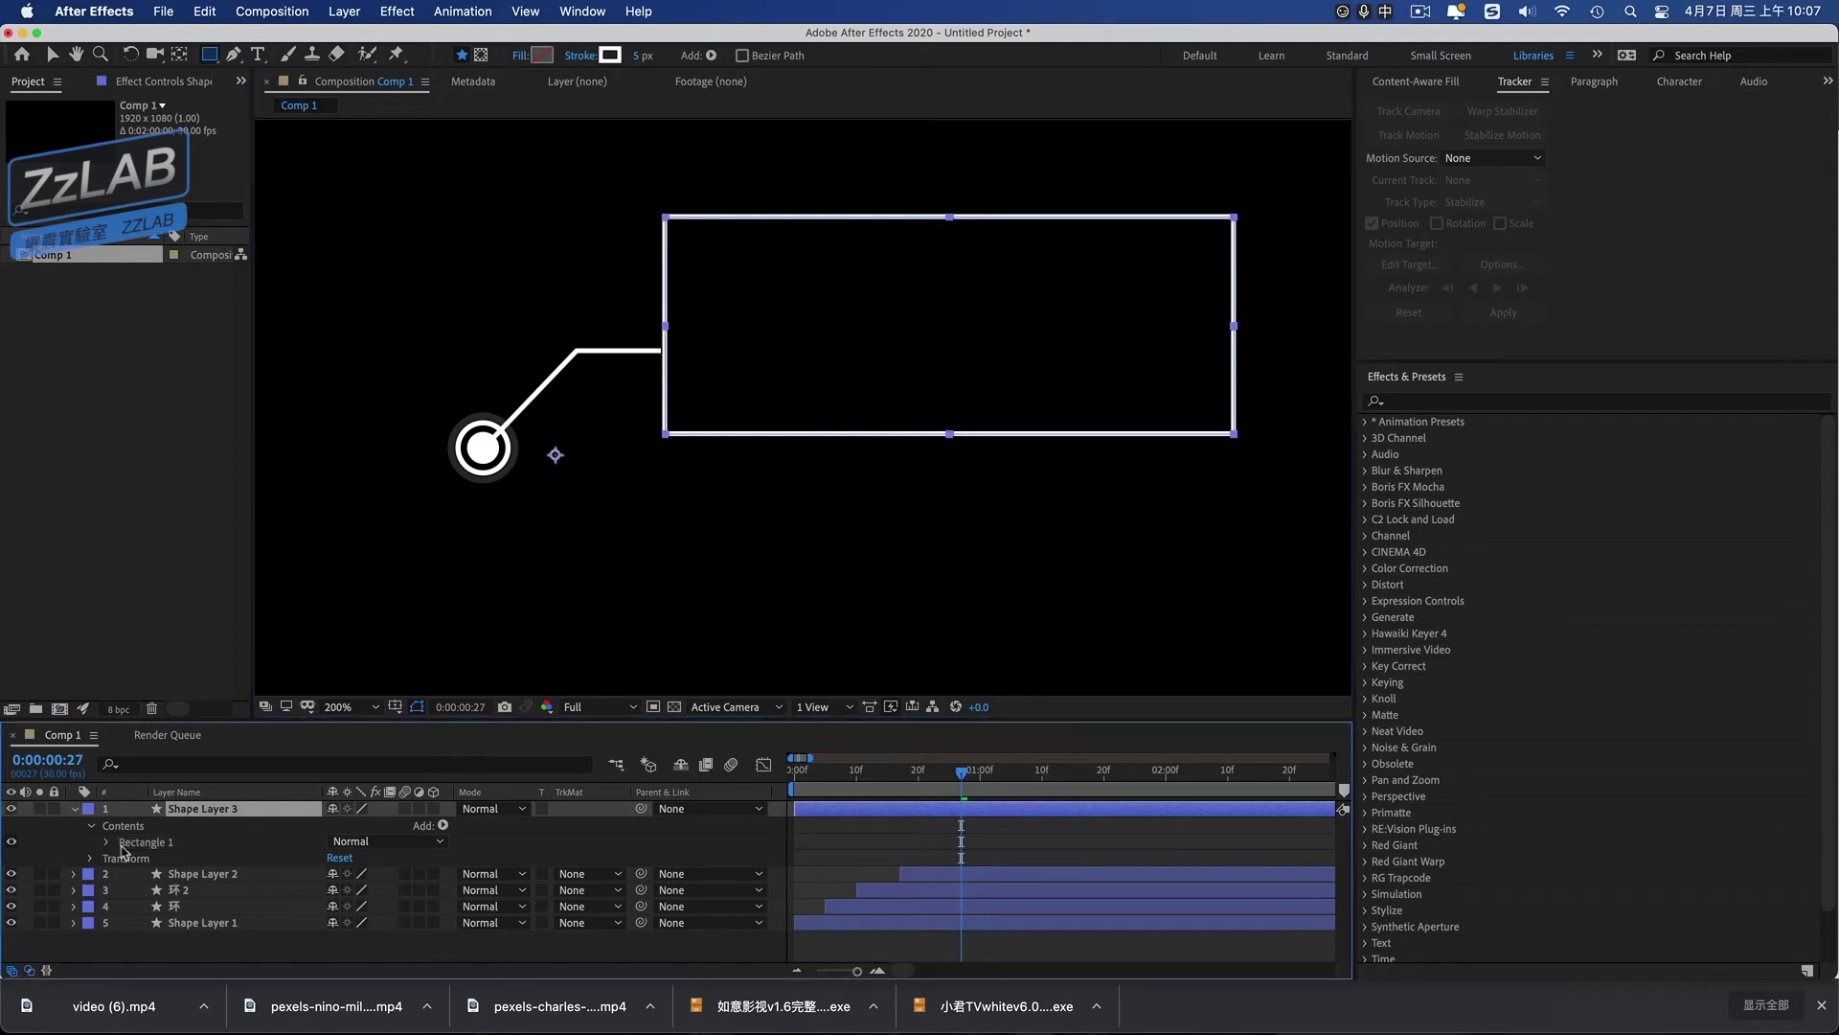
# Add Trim Paths to Shape Layer 3's rectangle and shift the layer to start later.
pyautogui.click(442, 825)
pyautogui.click(506, 934)
pyautogui.click(108, 858)
pyautogui.moveTo(819, 816)
pyautogui.mouseDown()
pyautogui.moveTo(929, 816)
pyautogui.moveTo(981, 783)
pyautogui.moveTo(1015, 815)
pyautogui.mouseUp()
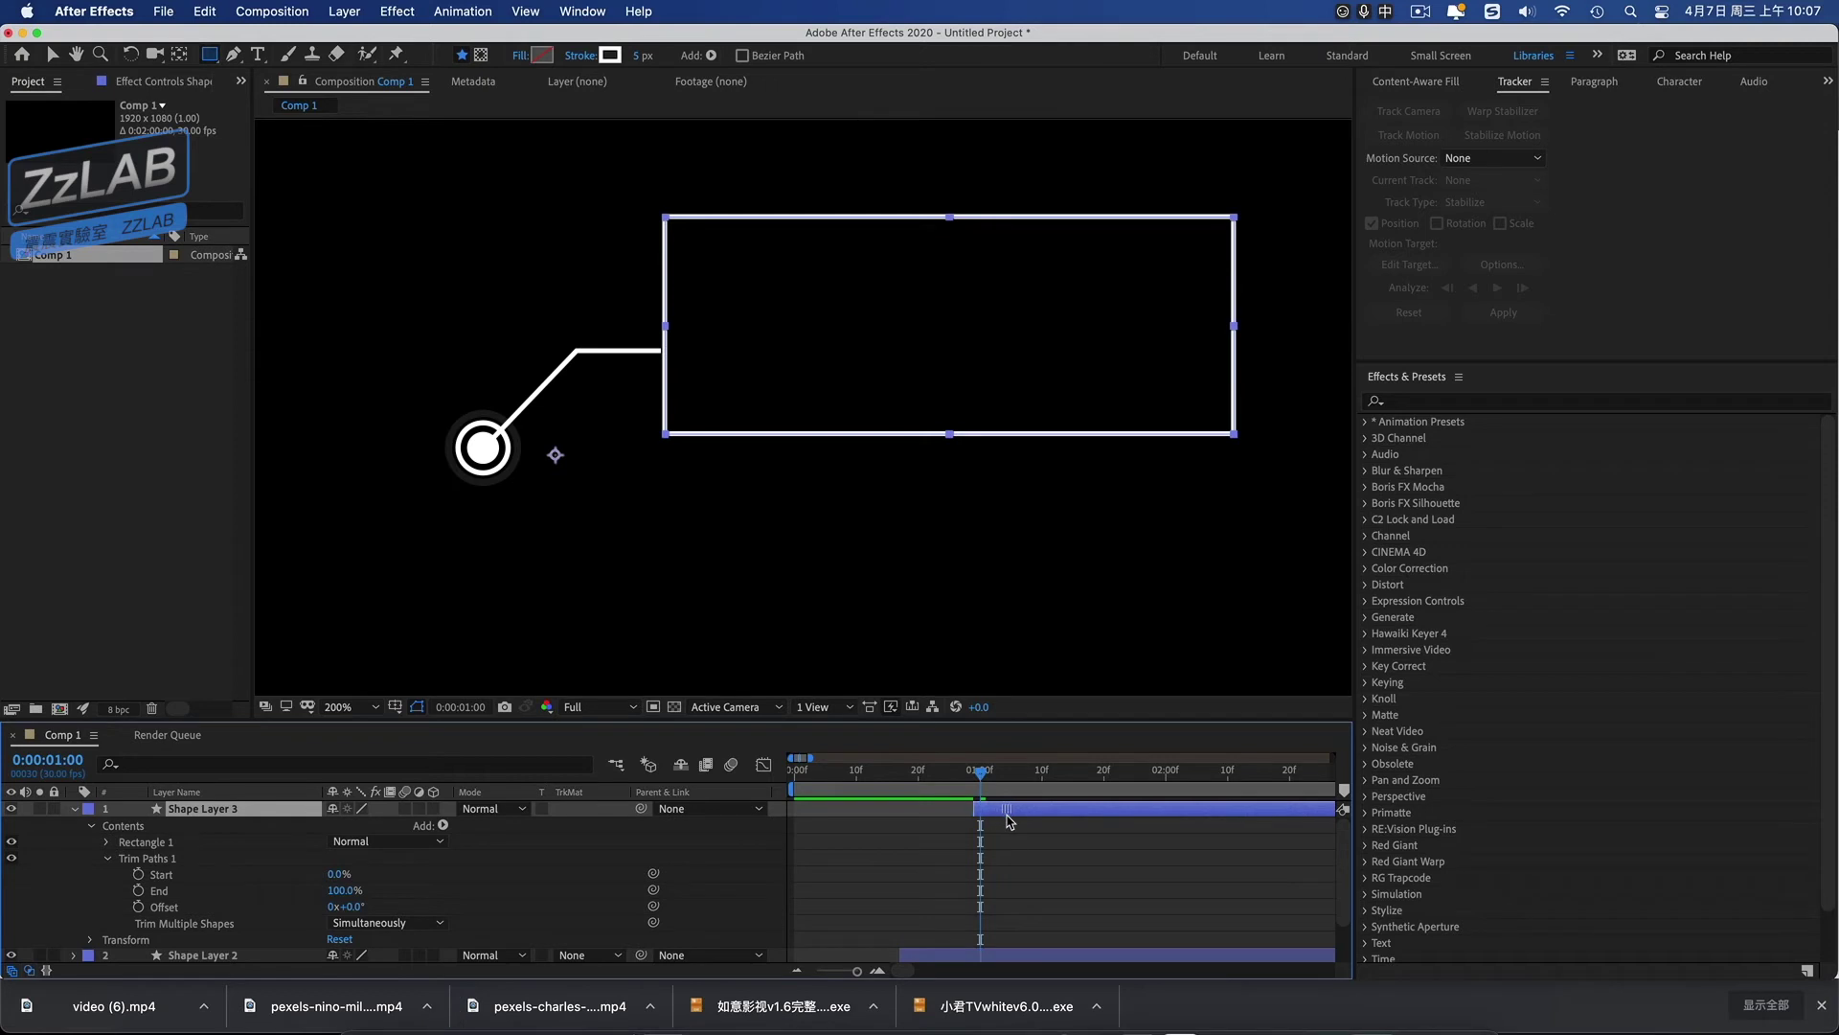
# Keyframe trim End at 55% at 1:00, then keyframe Start around 1:13.
pyautogui.click(138, 890)
pyautogui.moveTo(355, 896); pyautogui.dragTo(309, 893)
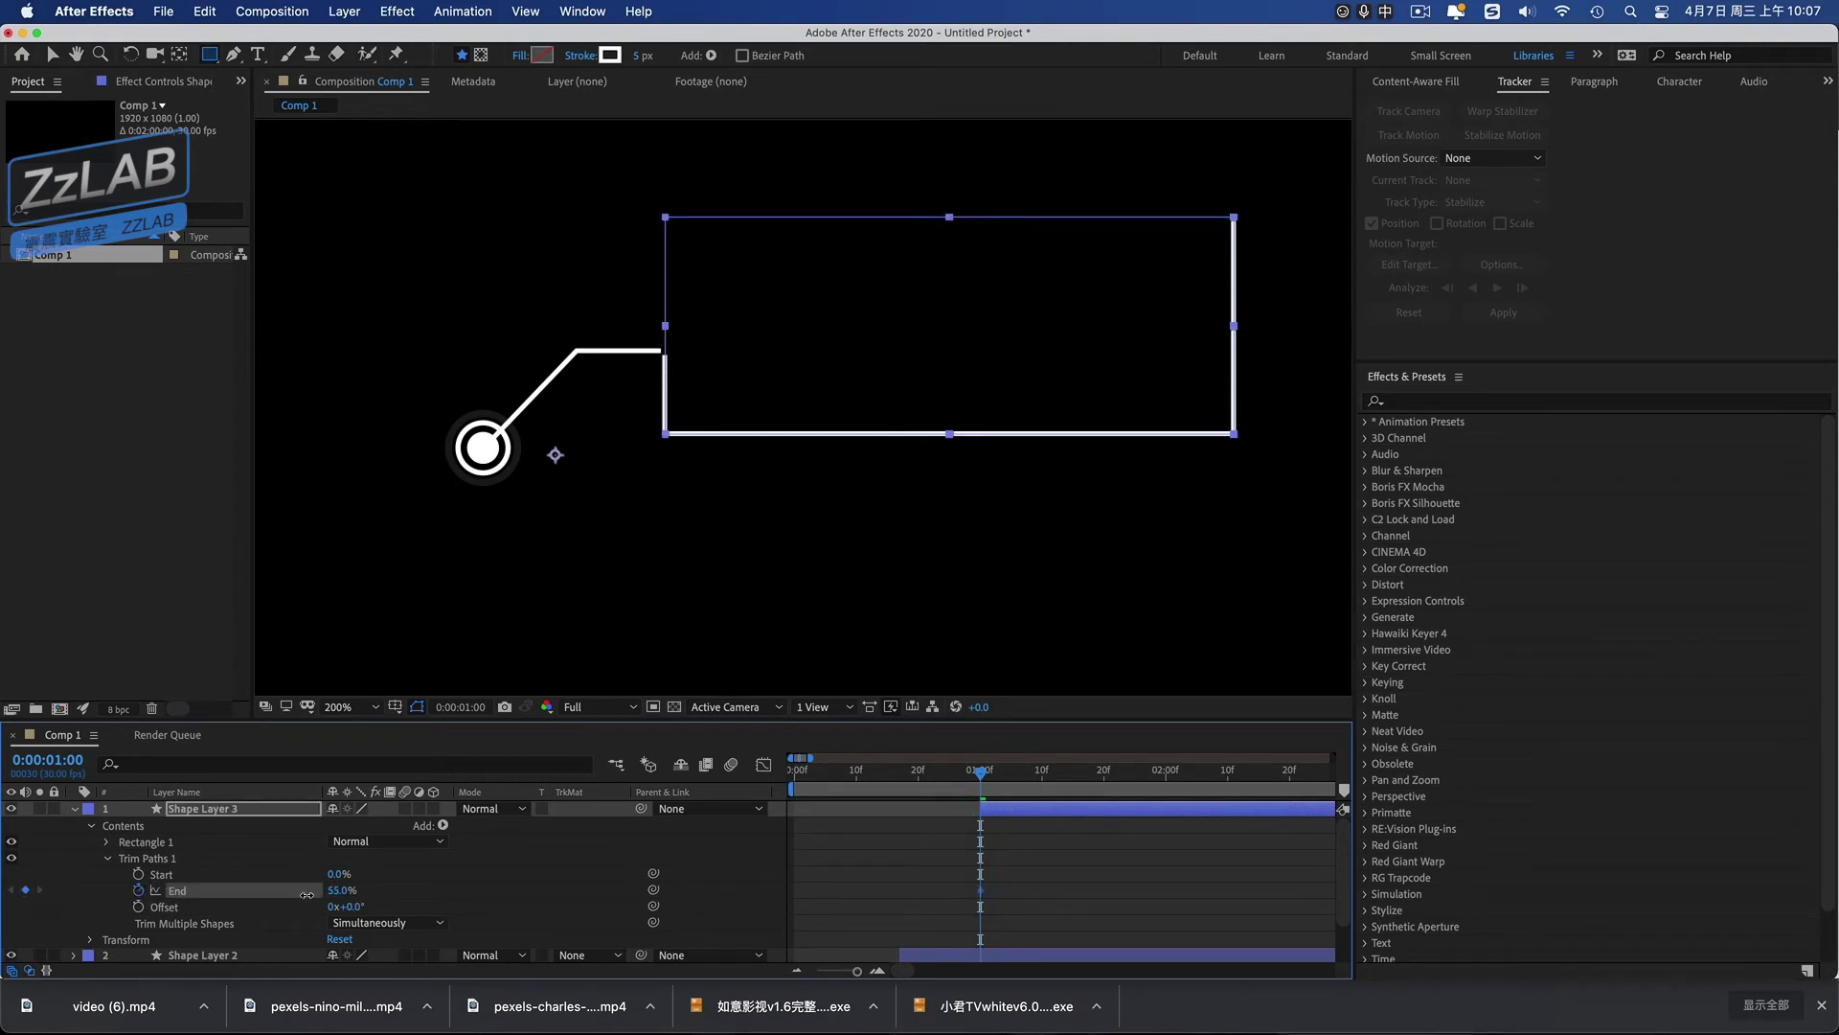
pyautogui.moveTo(340, 874); pyautogui.dragTo(373, 877)
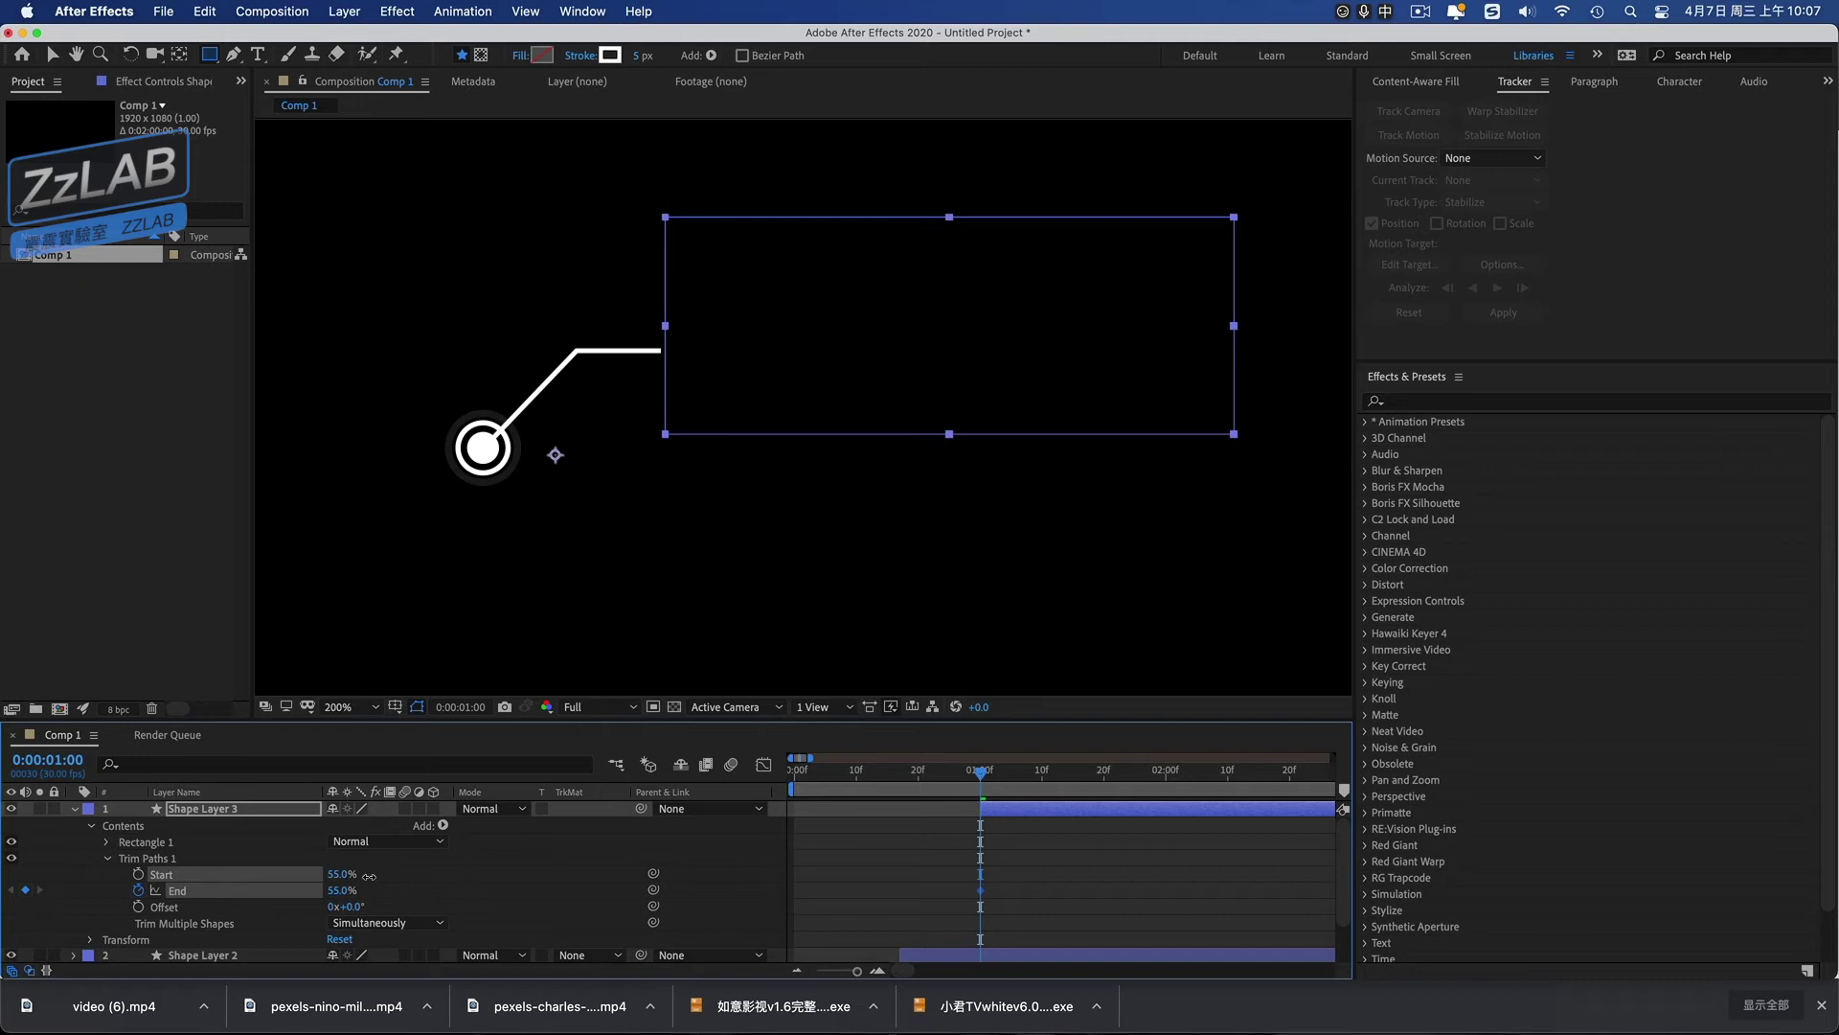
pyautogui.moveTo(1003, 780); pyautogui.dragTo(1060, 774)
pyautogui.moveTo(340, 874); pyautogui.dragTo(394, 882)
pyautogui.click(139, 873)
# Set Start's opening value at 1:00 and 100% at 1:13, add the closing End keyframe, and preview.
pyautogui.click(981, 784)
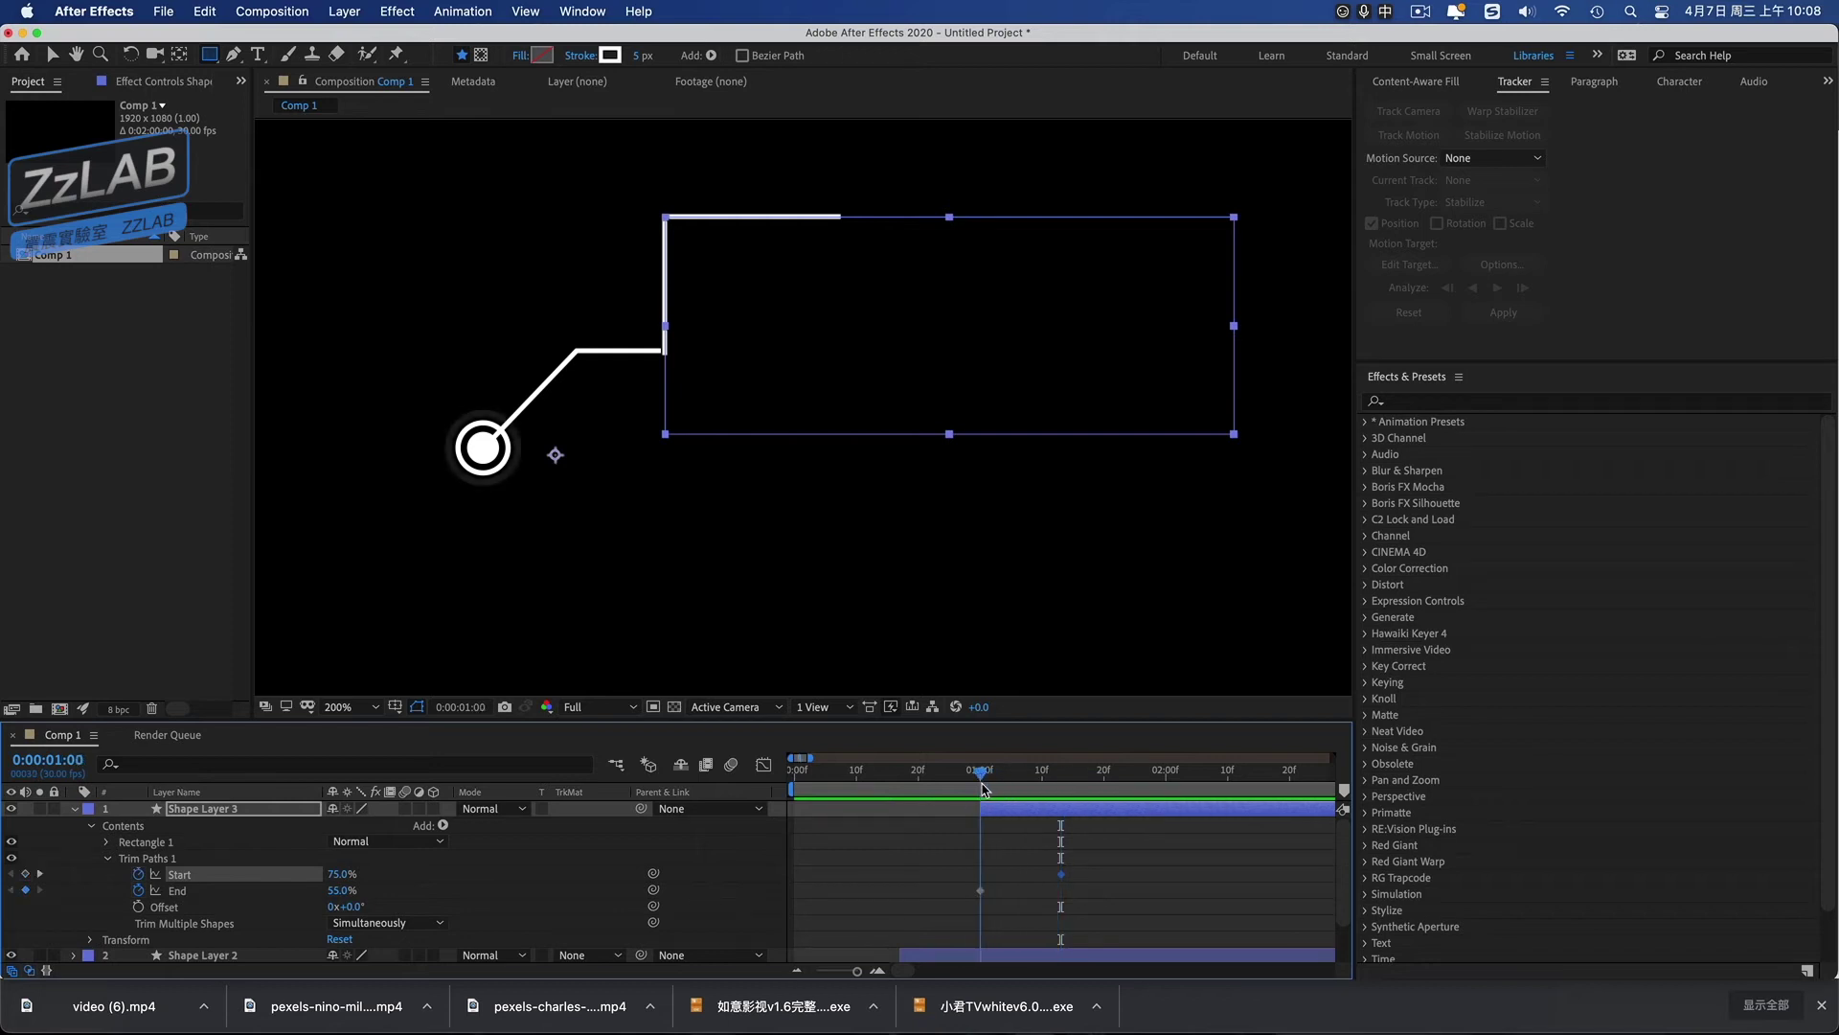
pyautogui.moveTo(359, 878); pyautogui.dragTo(323, 873)
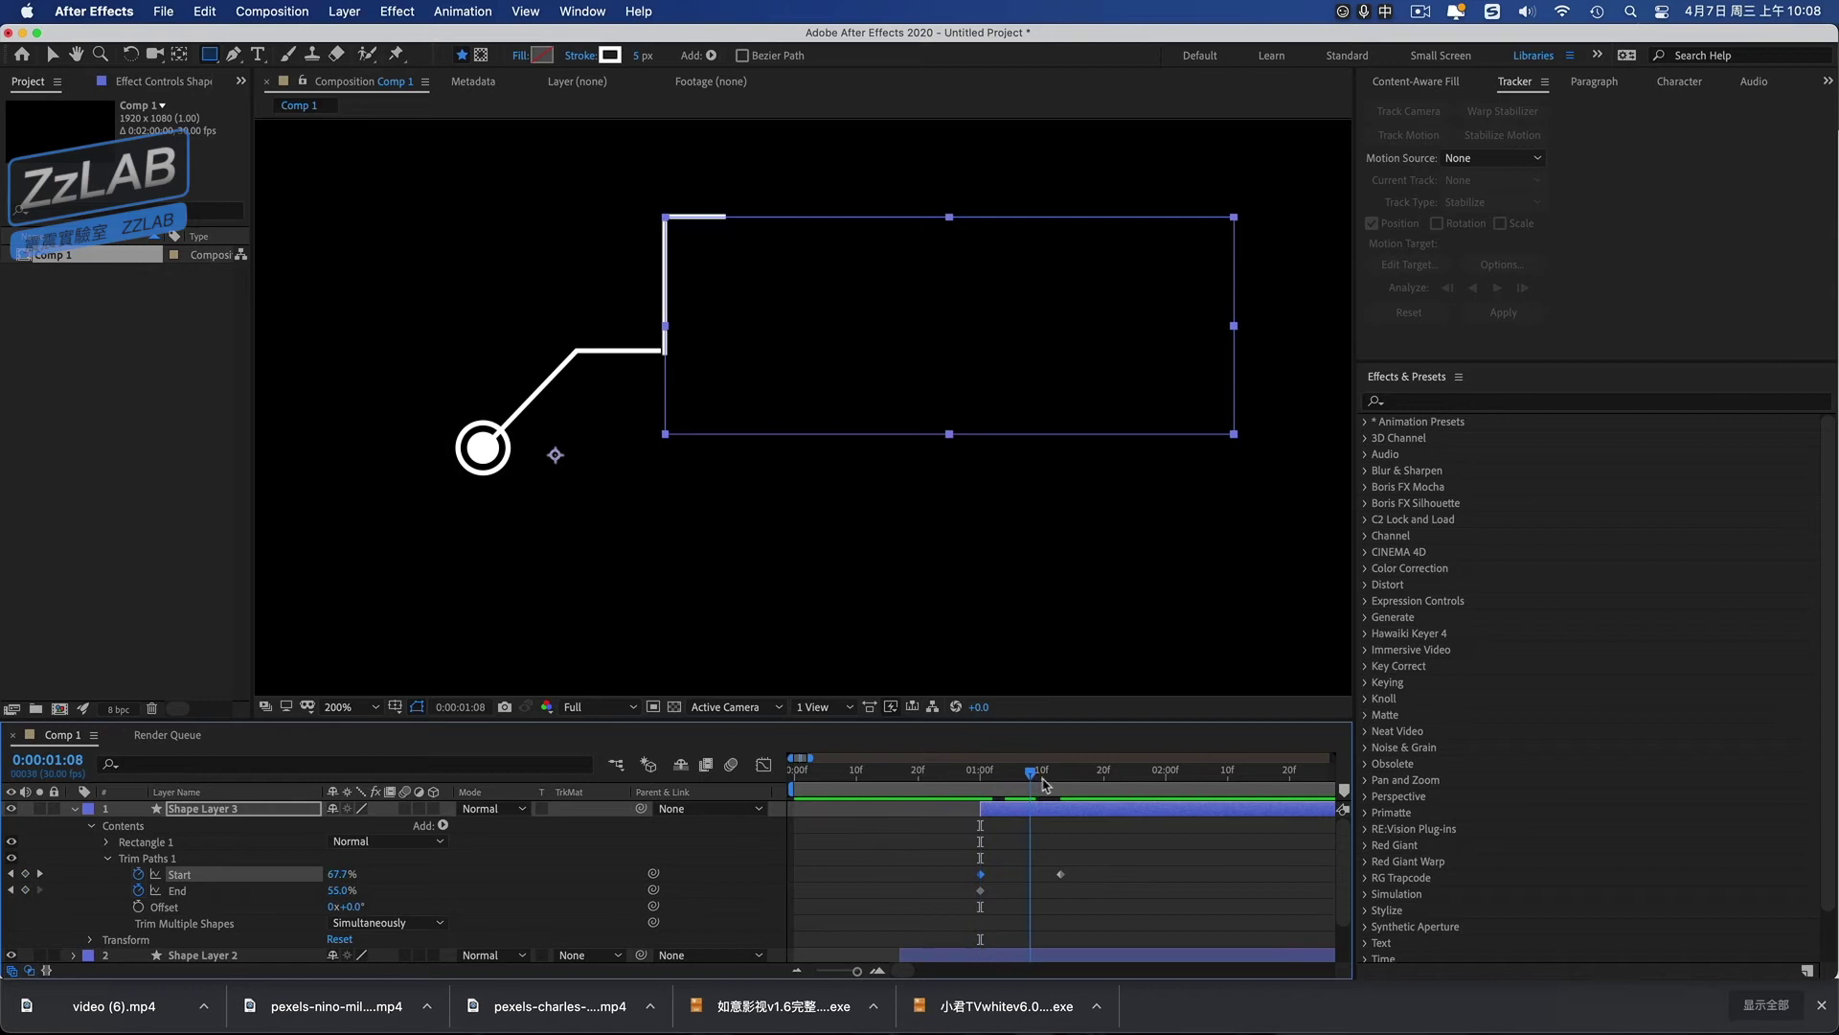
pyautogui.moveTo(336, 873)
pyautogui.mouseDown()
pyautogui.moveTo(316, 915)
pyautogui.moveTo(364, 891)
pyautogui.mouseUp()
pyautogui.click(912, 795)
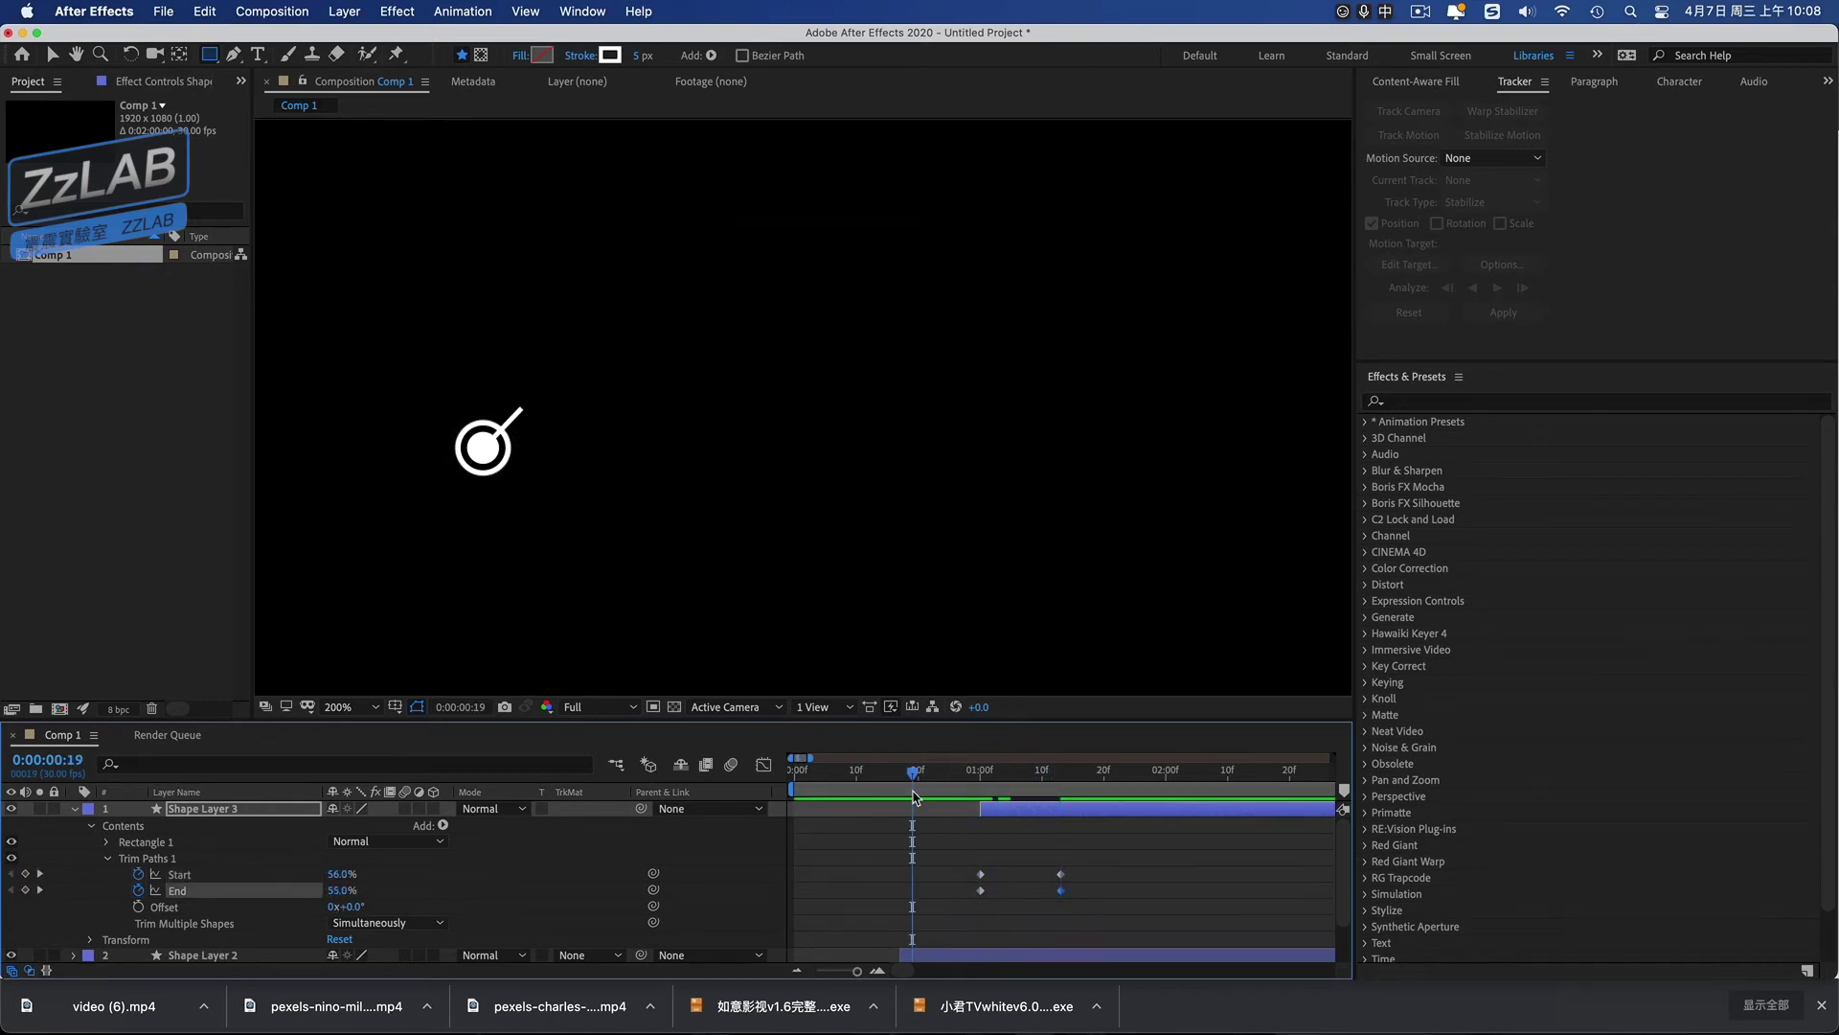
pyautogui.moveTo(915, 797); pyautogui.dragTo(1061, 772)
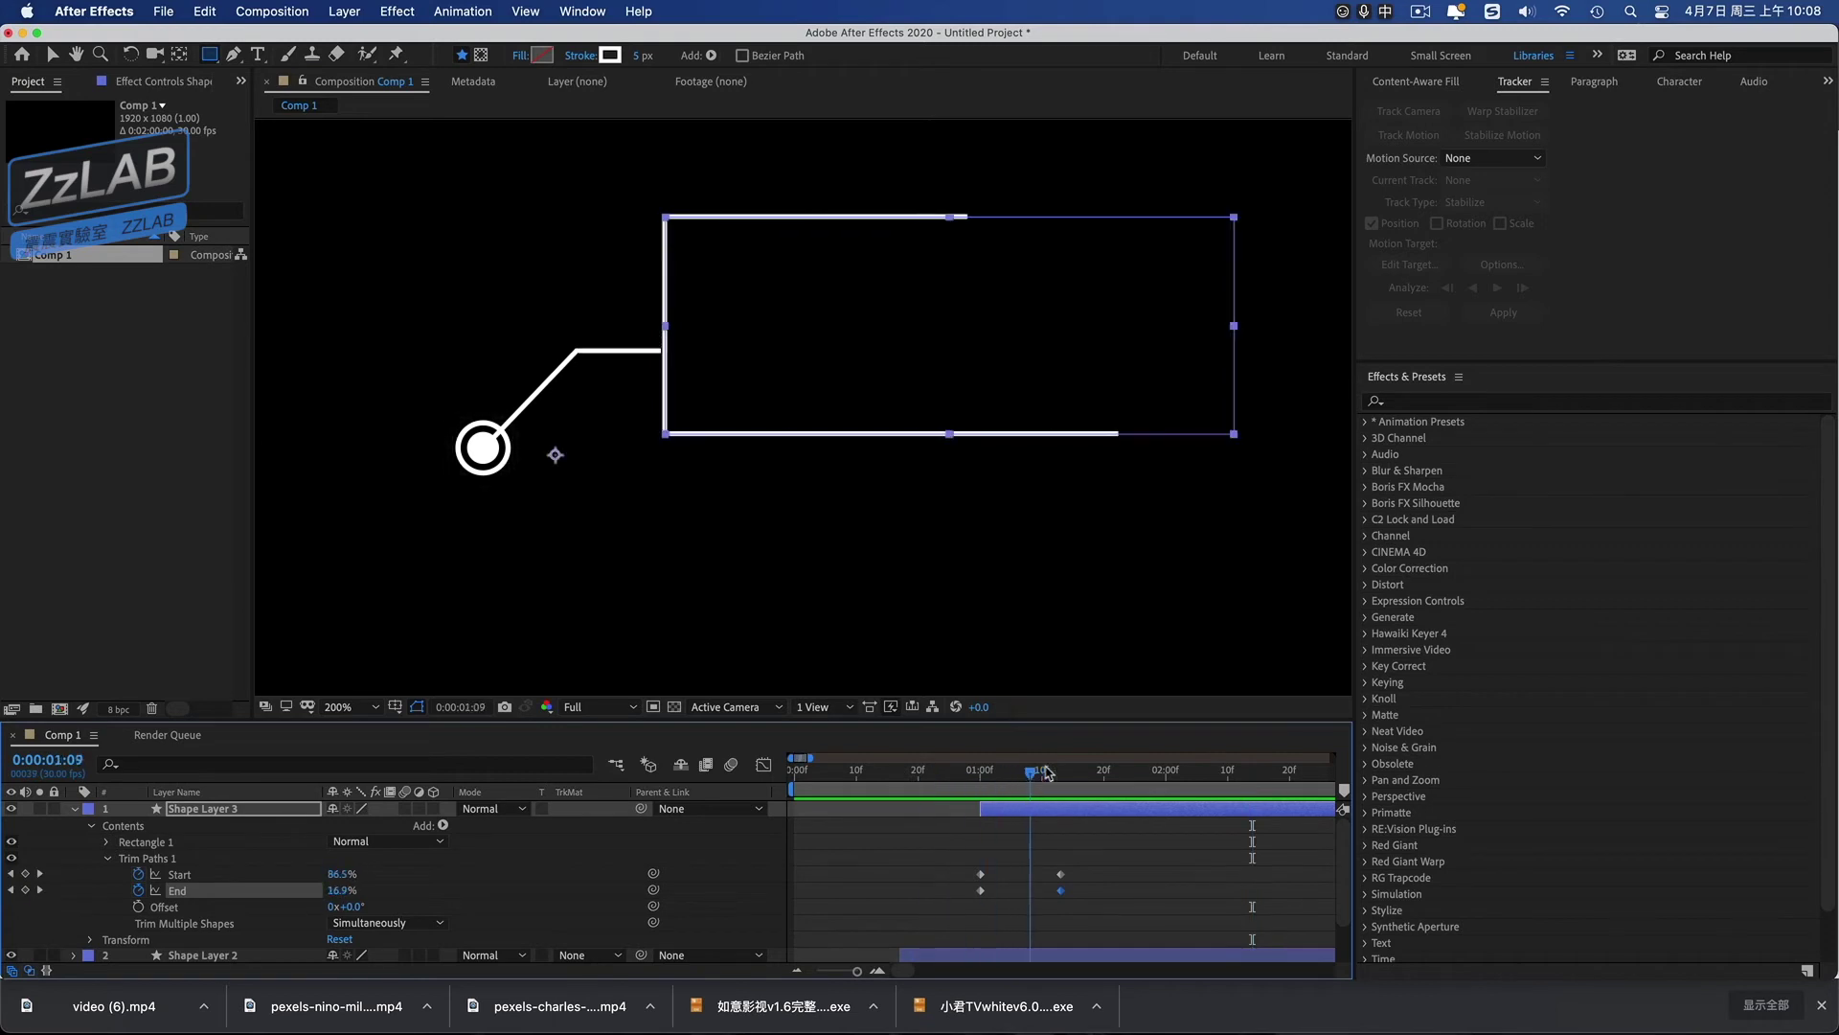
pyautogui.press('space')
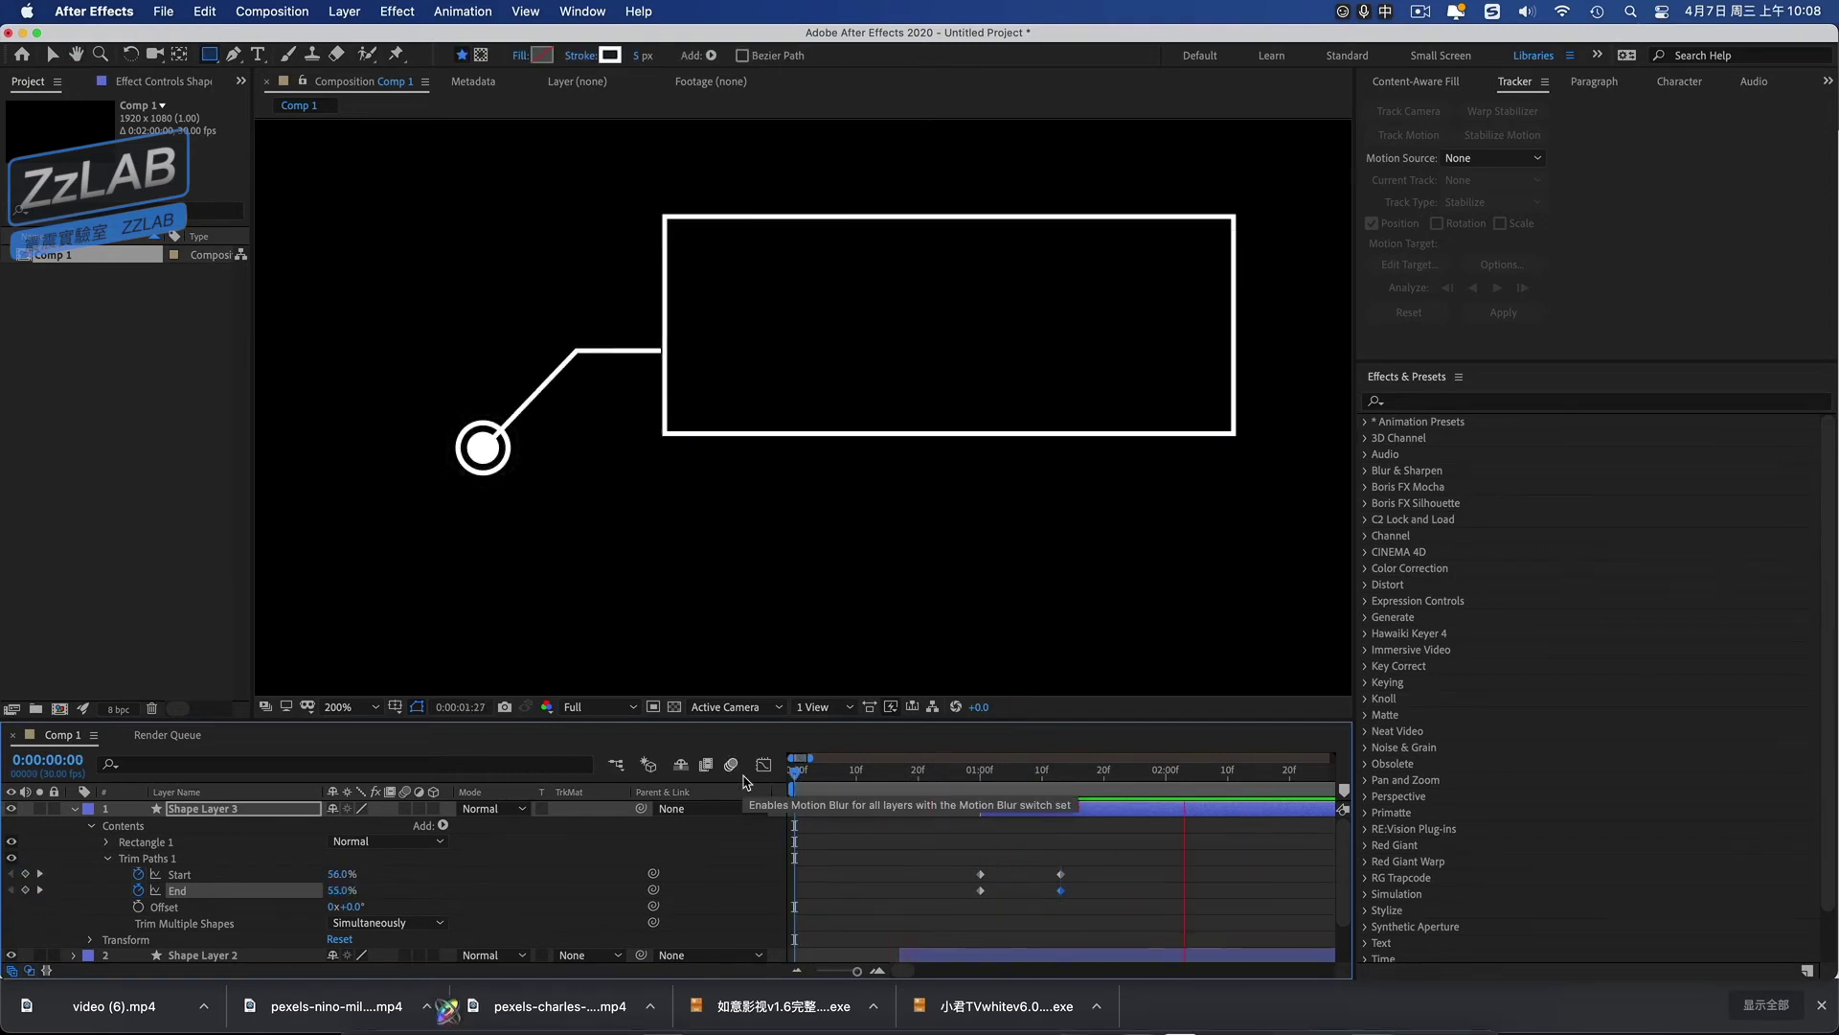
# Pre-compose all five callout layers into Pre-comp 1.
pyautogui.click(74, 808)
pyautogui.press('super+a')
pyautogui.rightClick(204, 843)
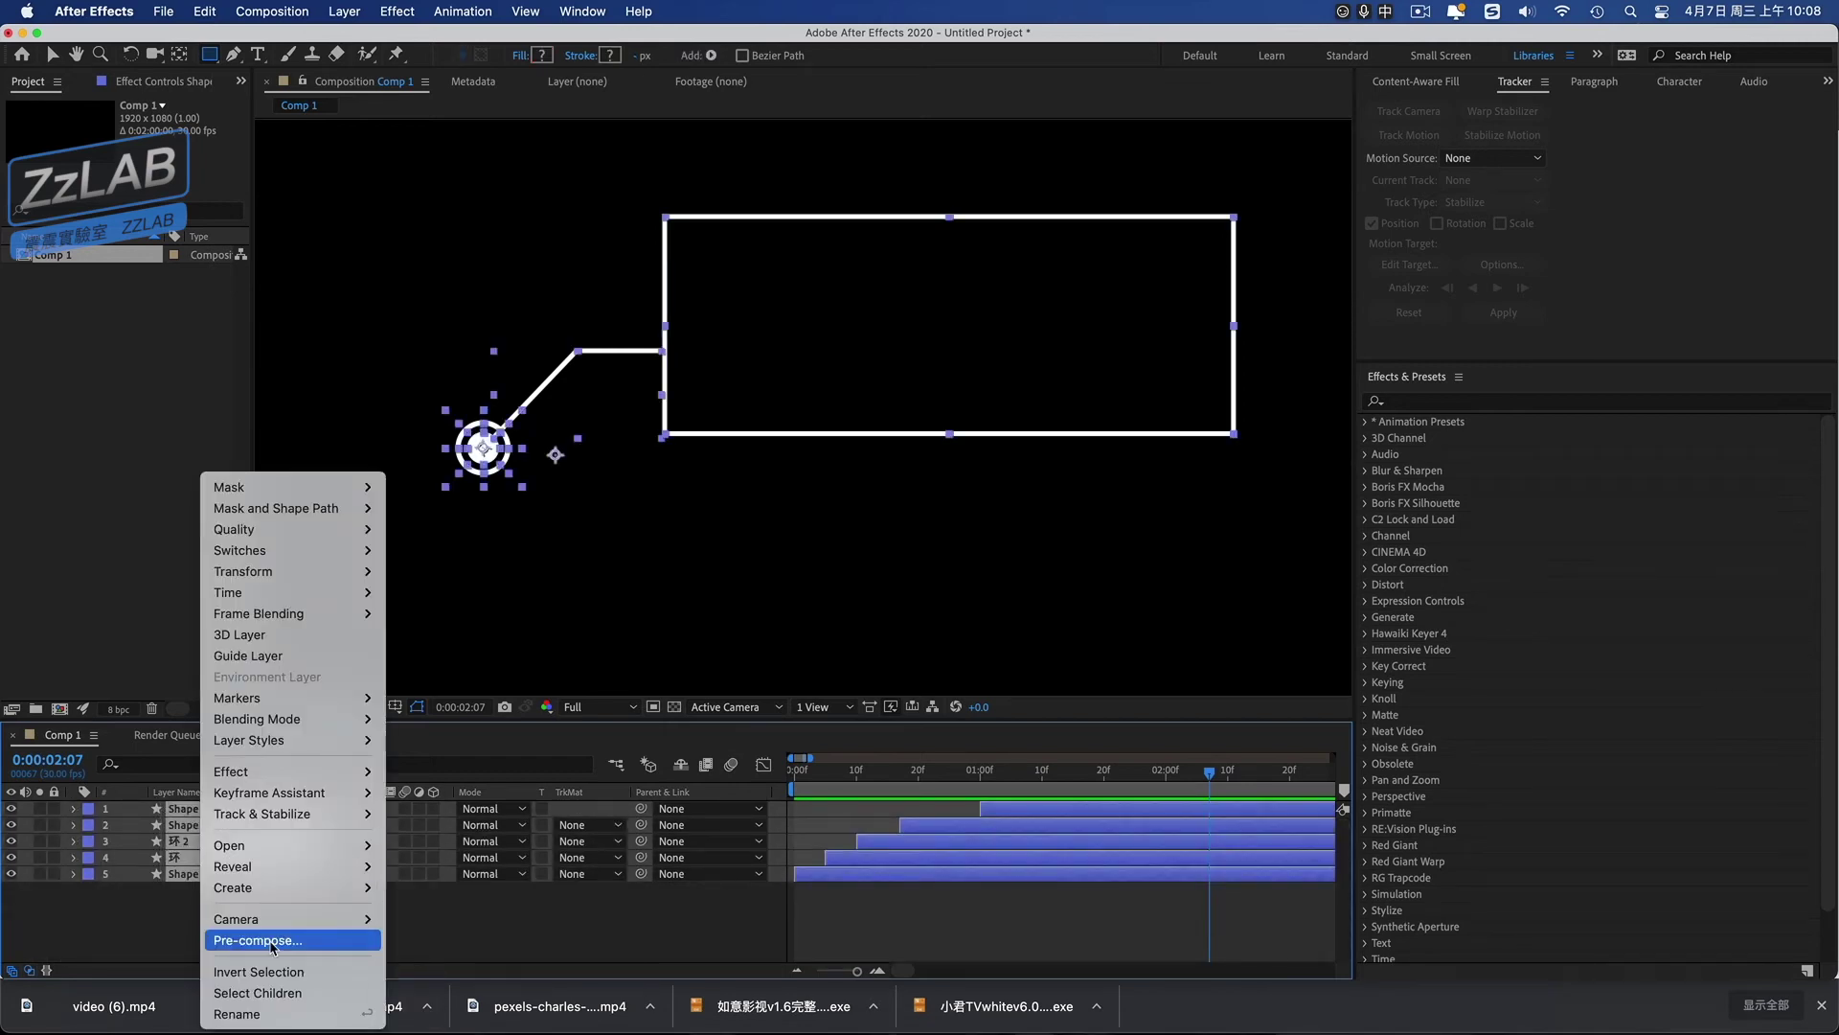
pyautogui.click(277, 940)
pyautogui.click(340, 384)
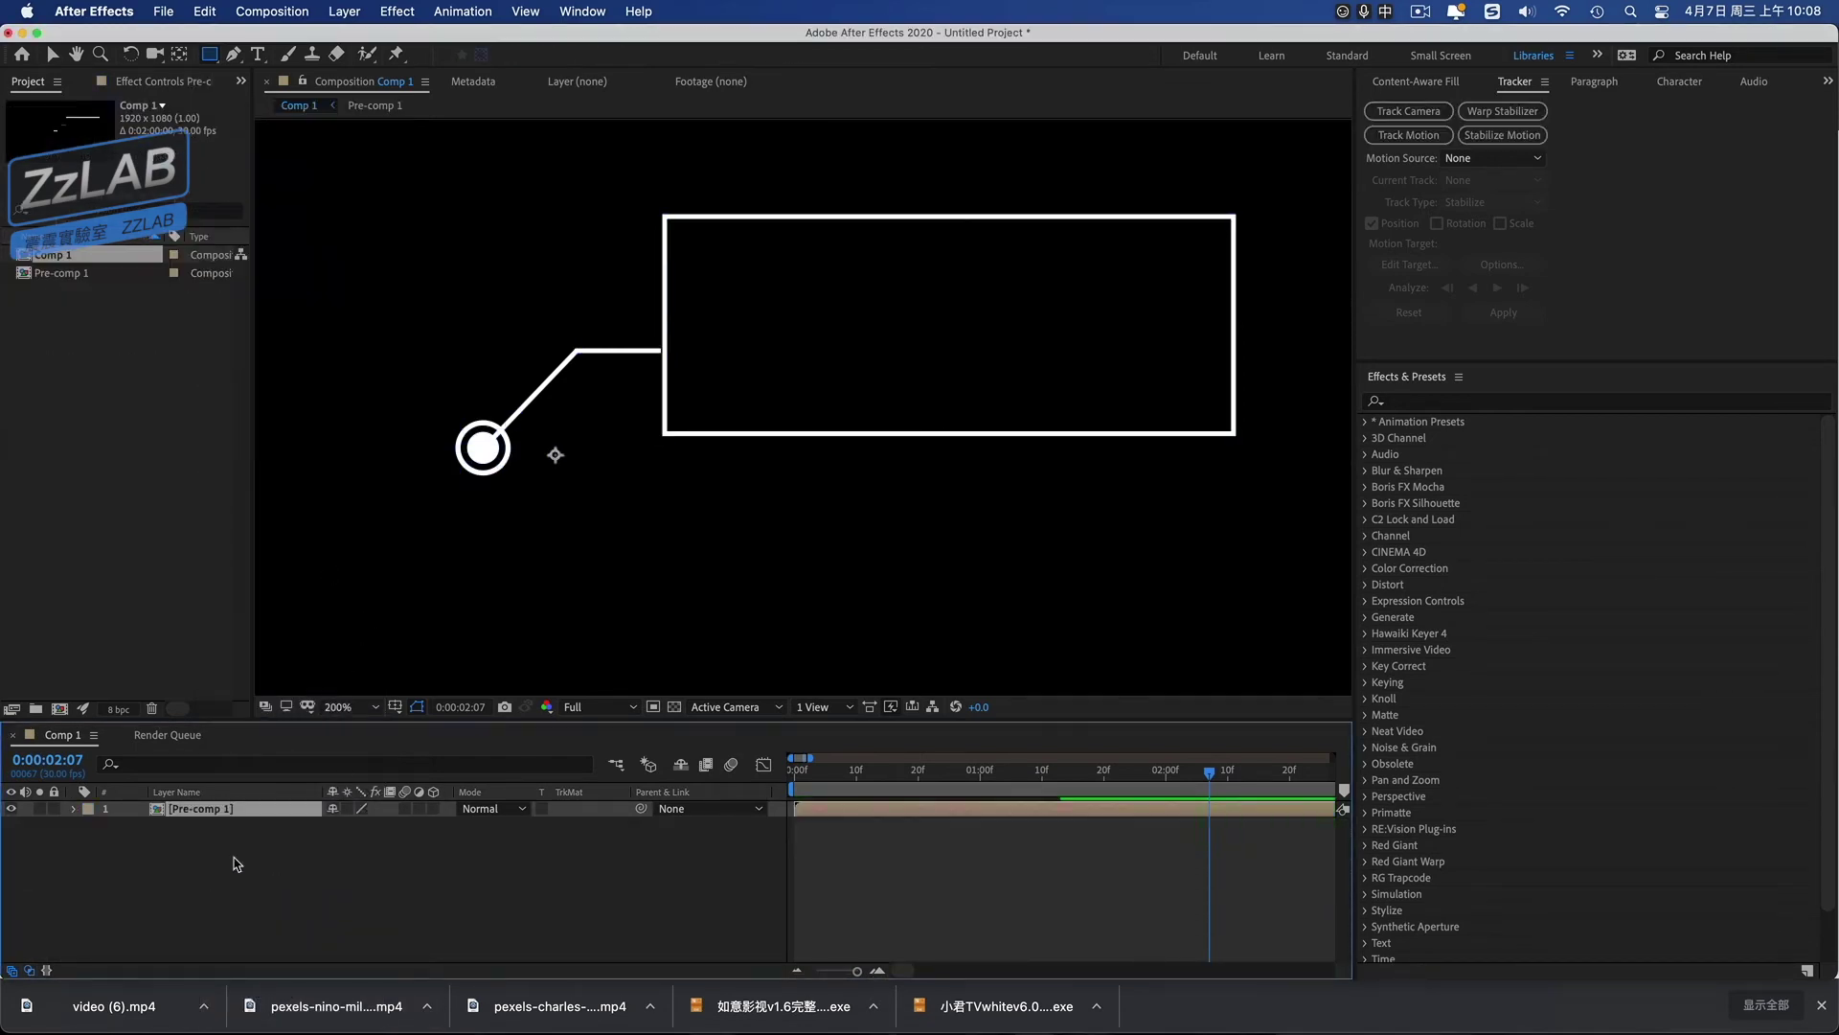
# Set an Opacity keyframe on Pre-comp 1 at frame 0.
pyautogui.moveTo(877, 772); pyautogui.dragTo(793, 772)
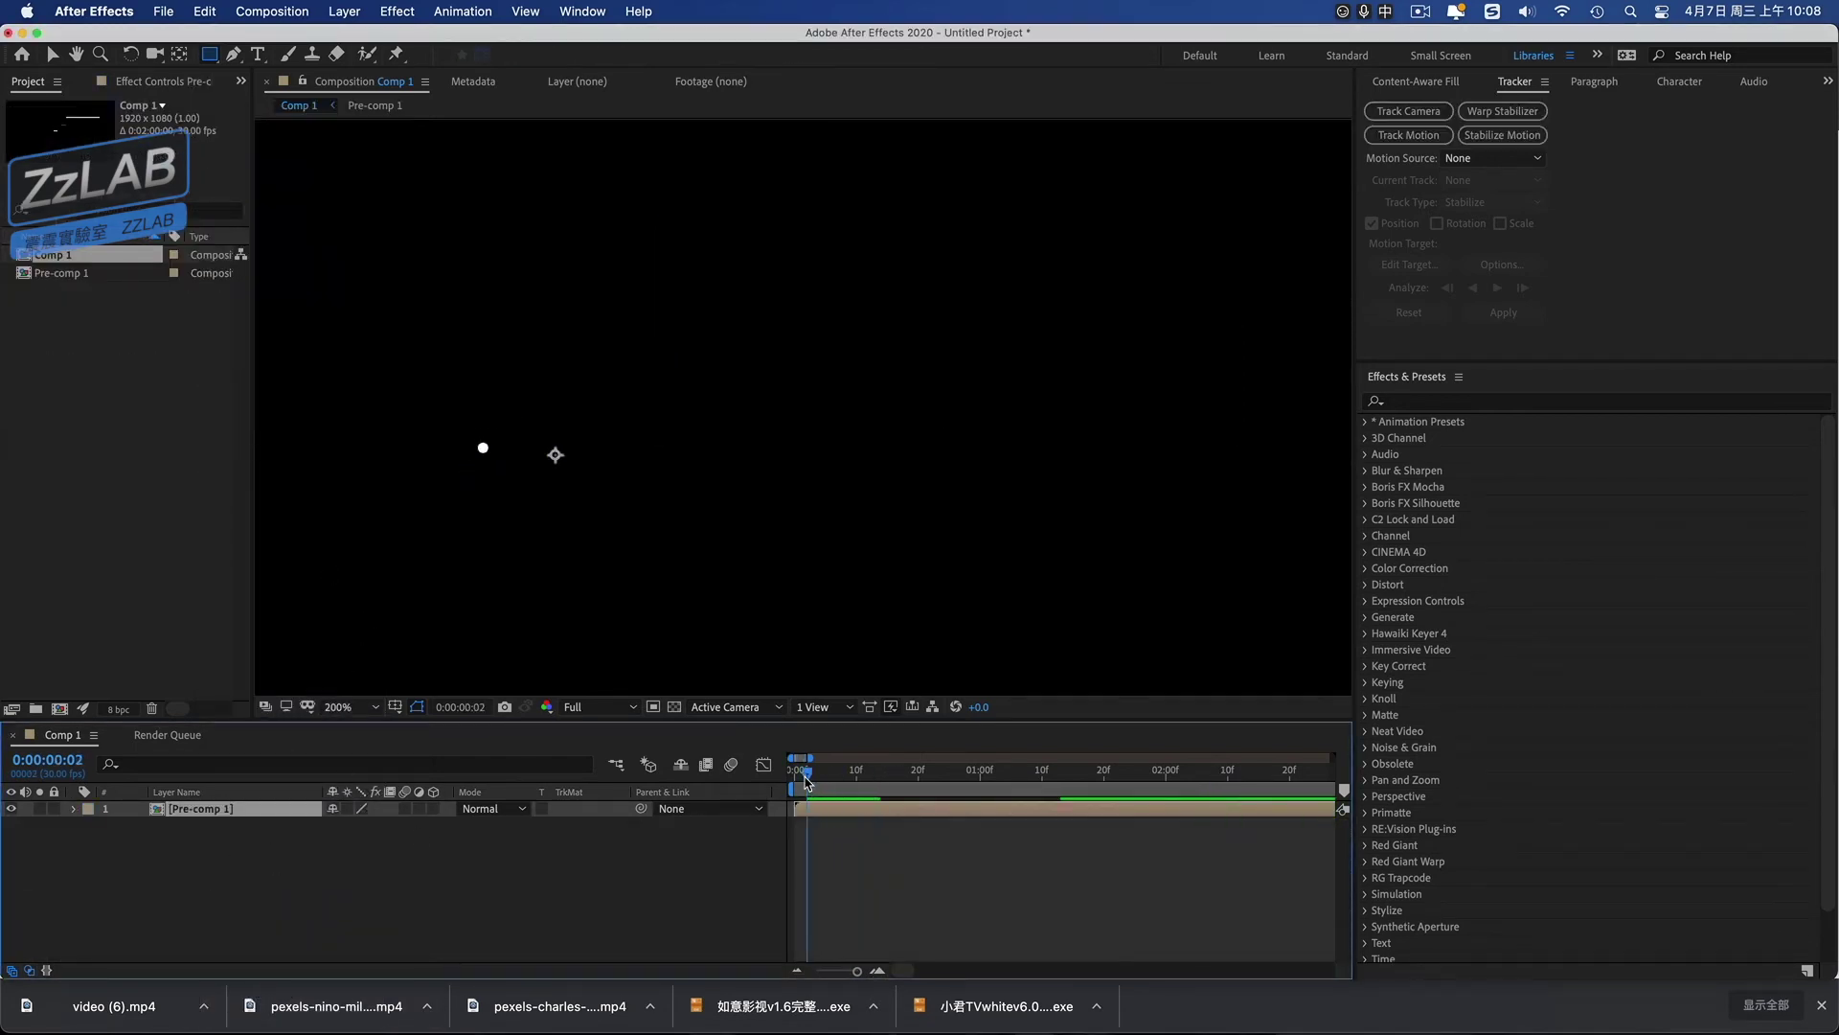
pyautogui.click(89, 825)
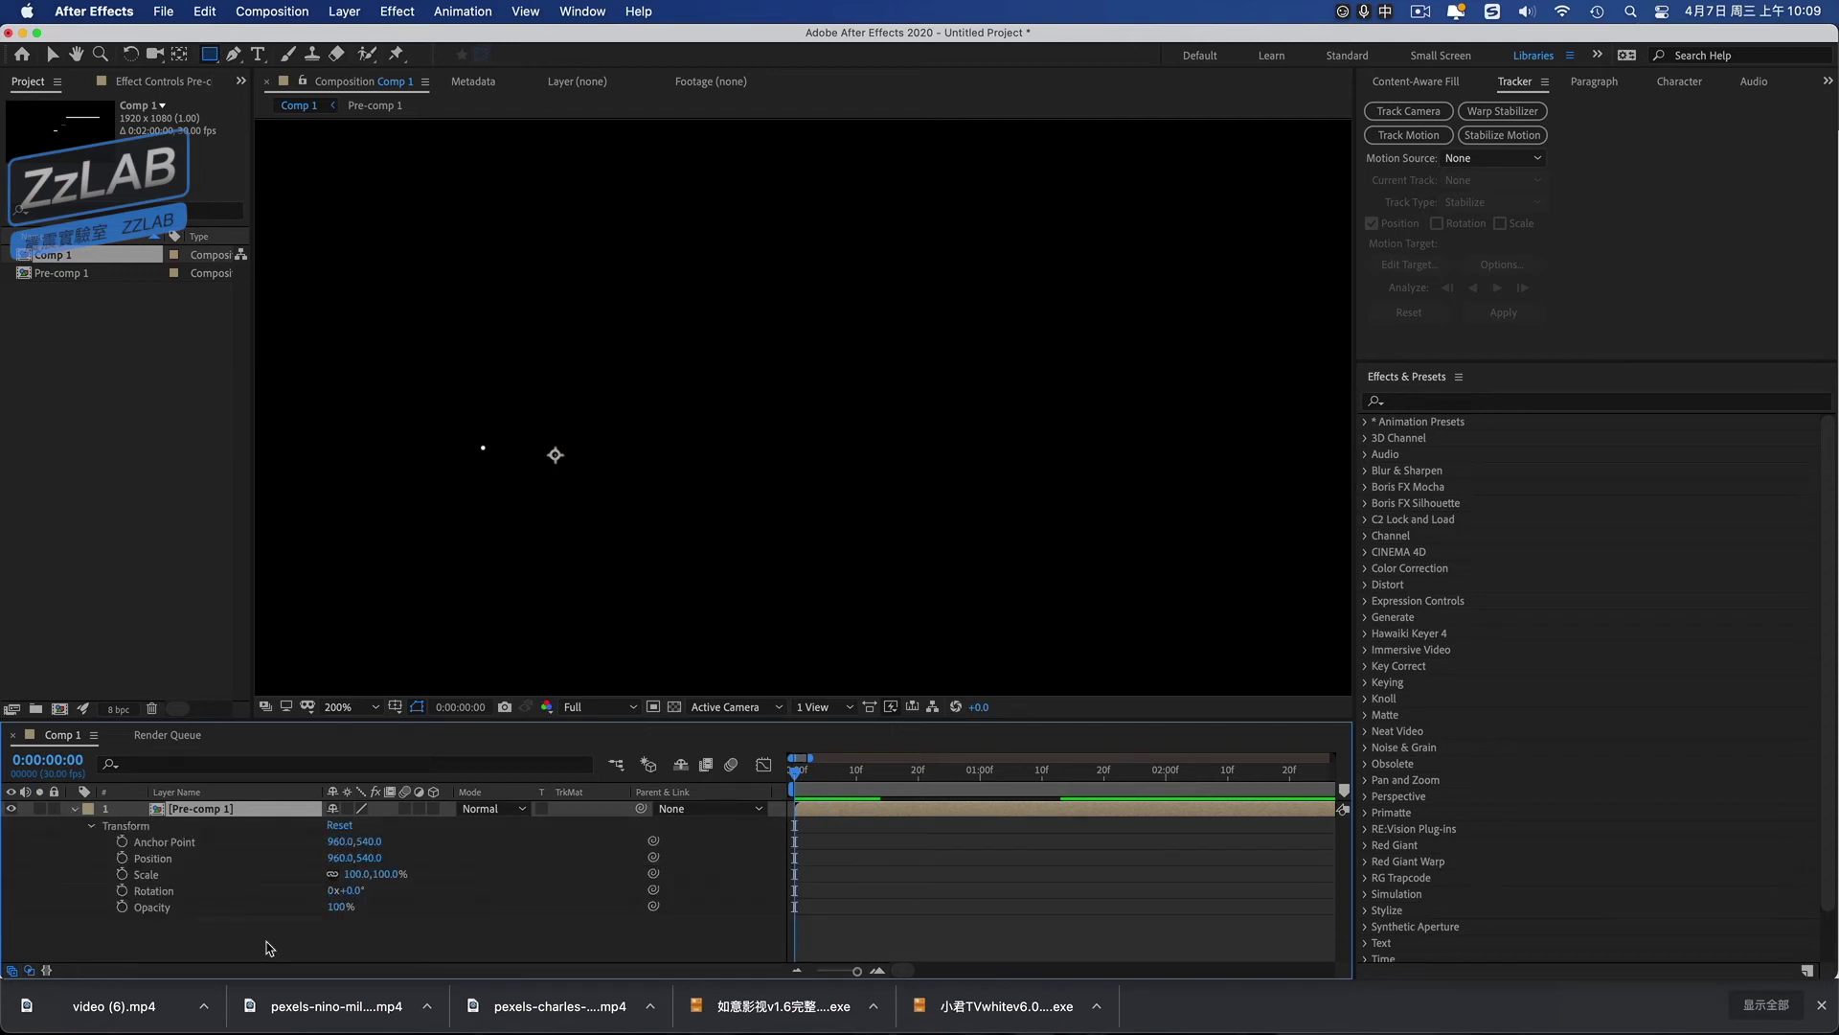
pyautogui.click(122, 906)
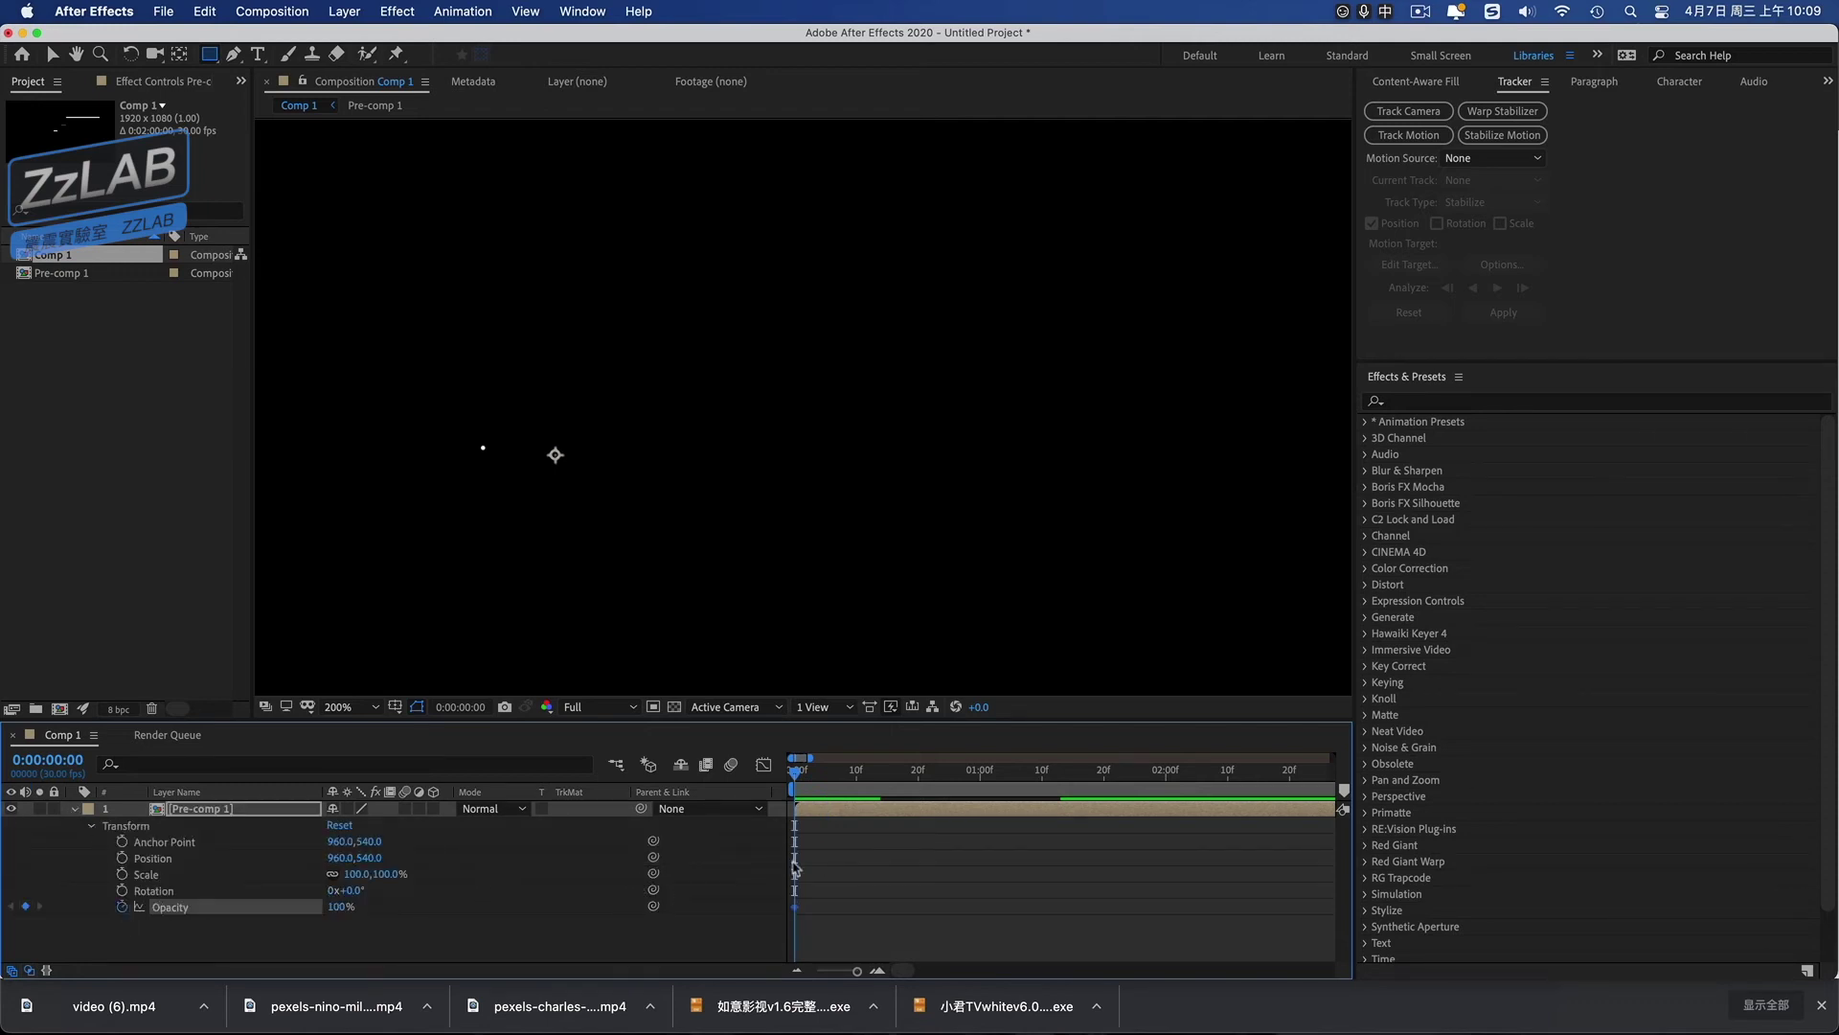
# Key Pre-comp 1's Opacity at 0% on the first frame and 100% at frame 20, then preview.
pyautogui.moveTo(791, 782); pyautogui.dragTo(928, 796)
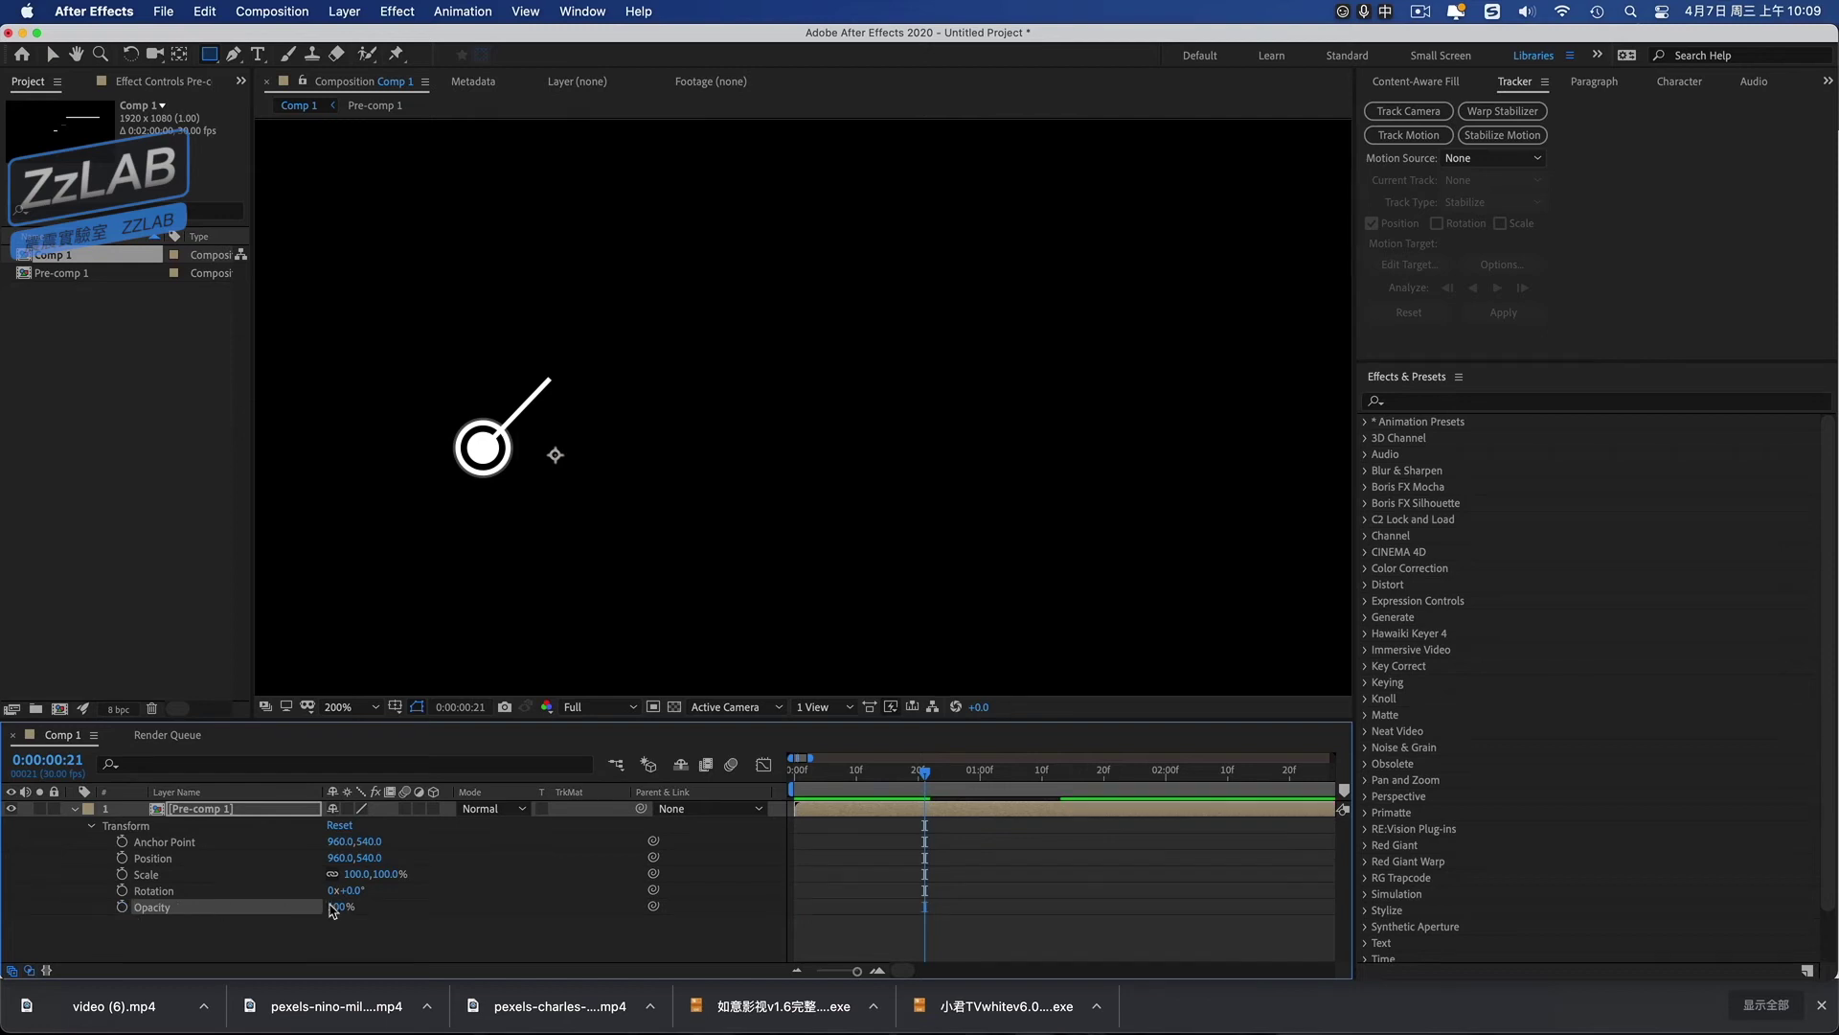
pyautogui.moveTo(332, 908); pyautogui.dragTo(204, 919)
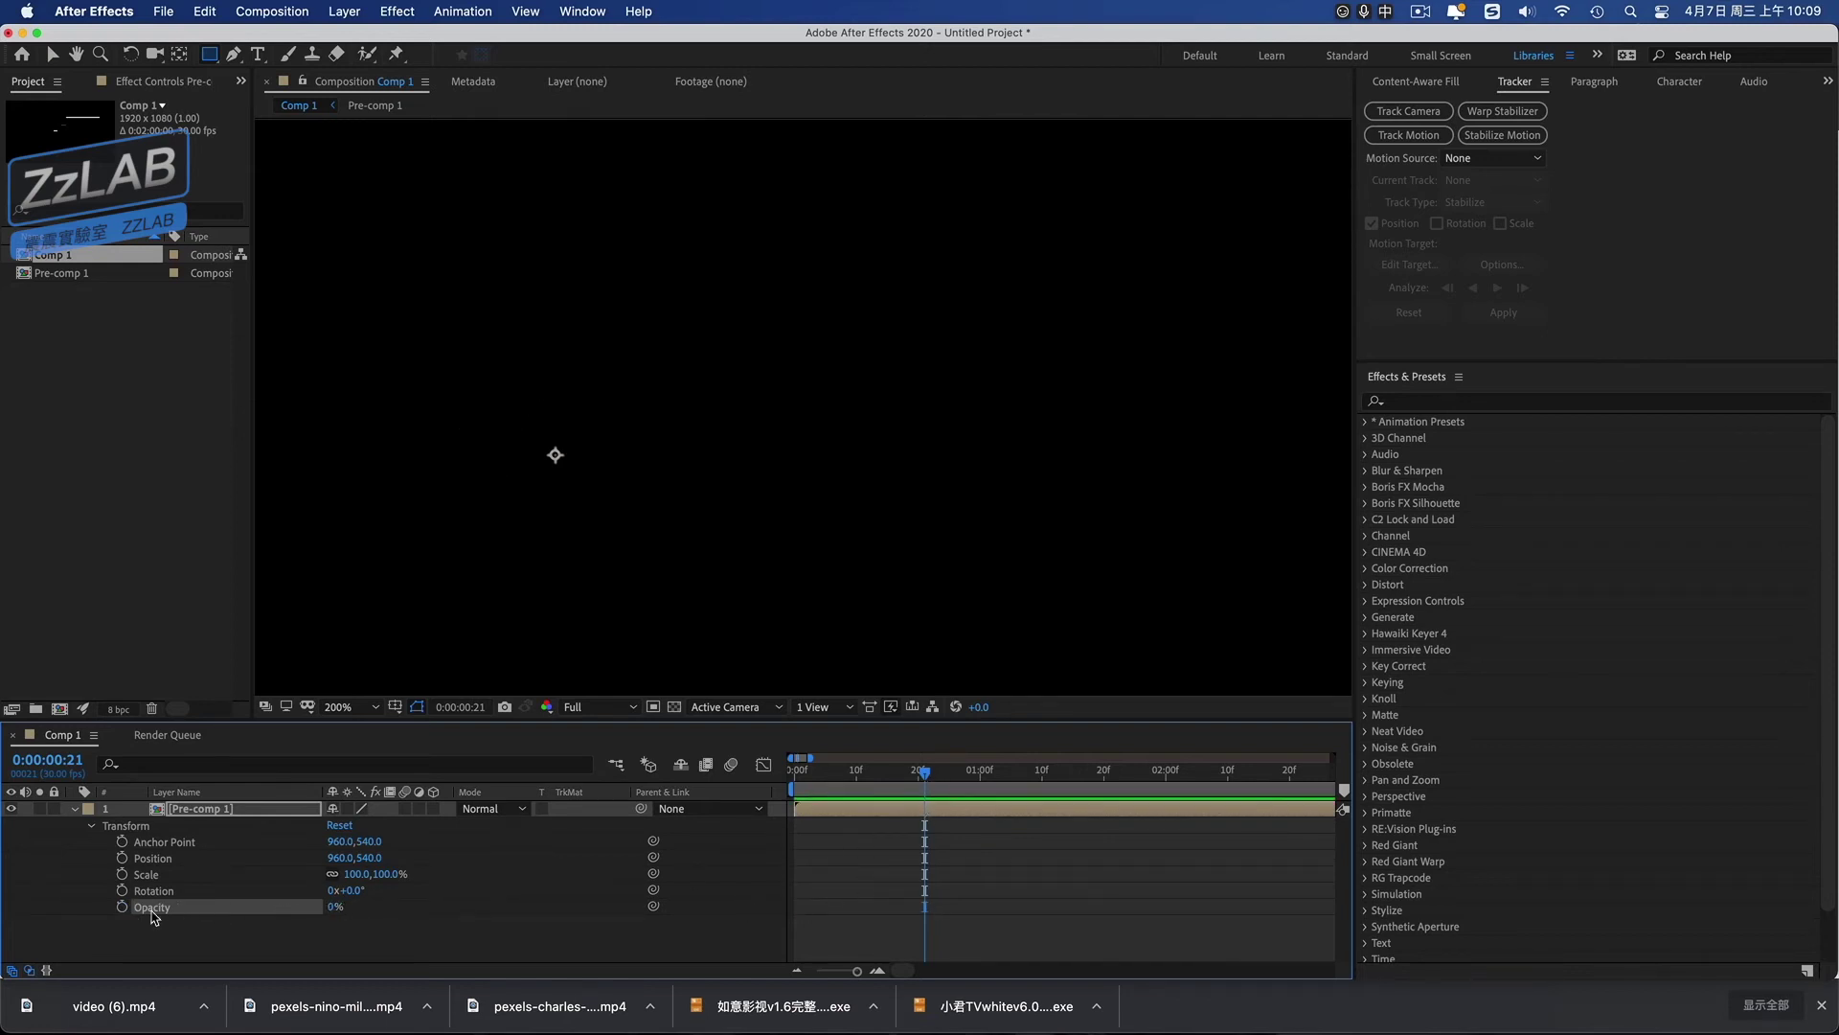
pyautogui.moveTo(925, 778); pyautogui.dragTo(791, 781)
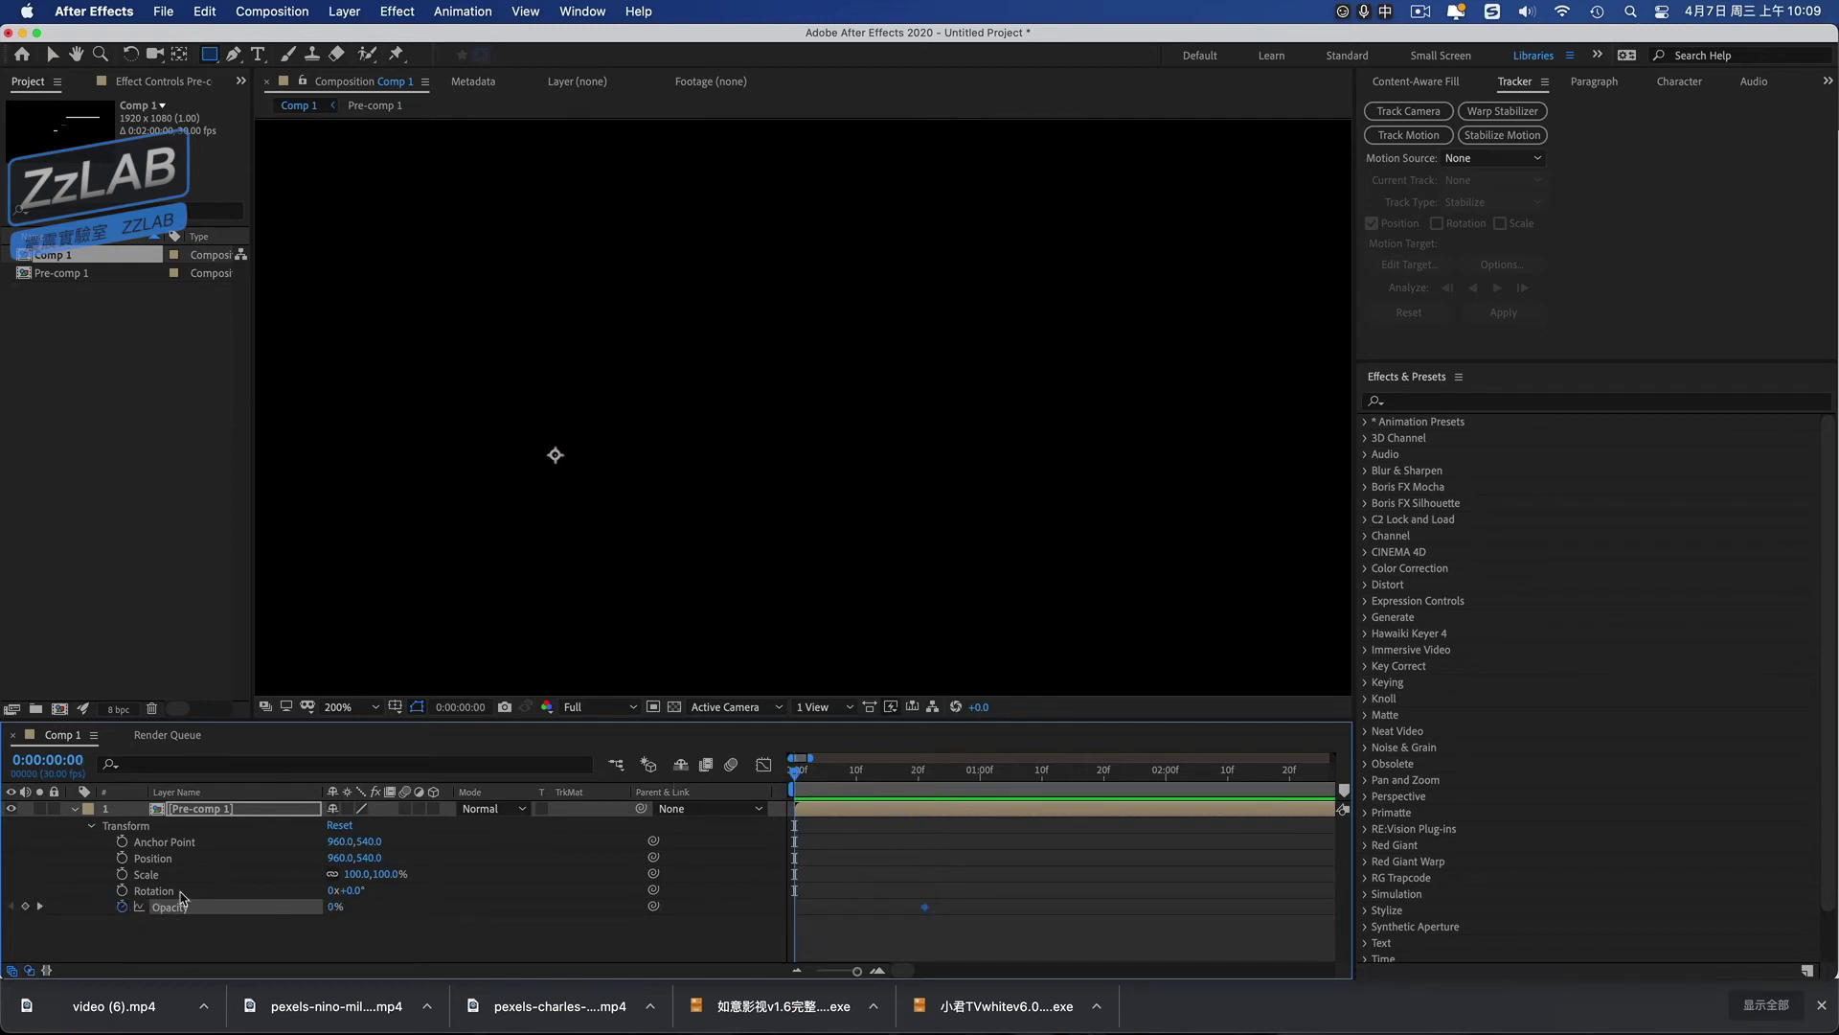
pyautogui.click(335, 907)
pyautogui.write('0')
pyautogui.press('Return')
pyautogui.click(917, 772)
pyautogui.click(335, 906)
pyautogui.write('100')
pyautogui.press('Return')
pyautogui.press('space')
# Alternate Opacity keyframes frame by frame: 100% at 22, 0% through 25, 100% at 26, then preview.
pyautogui.moveTo(918, 772); pyautogui.dragTo(931, 773)
pyautogui.moveTo(335, 907); pyautogui.dragTo(964, 783)
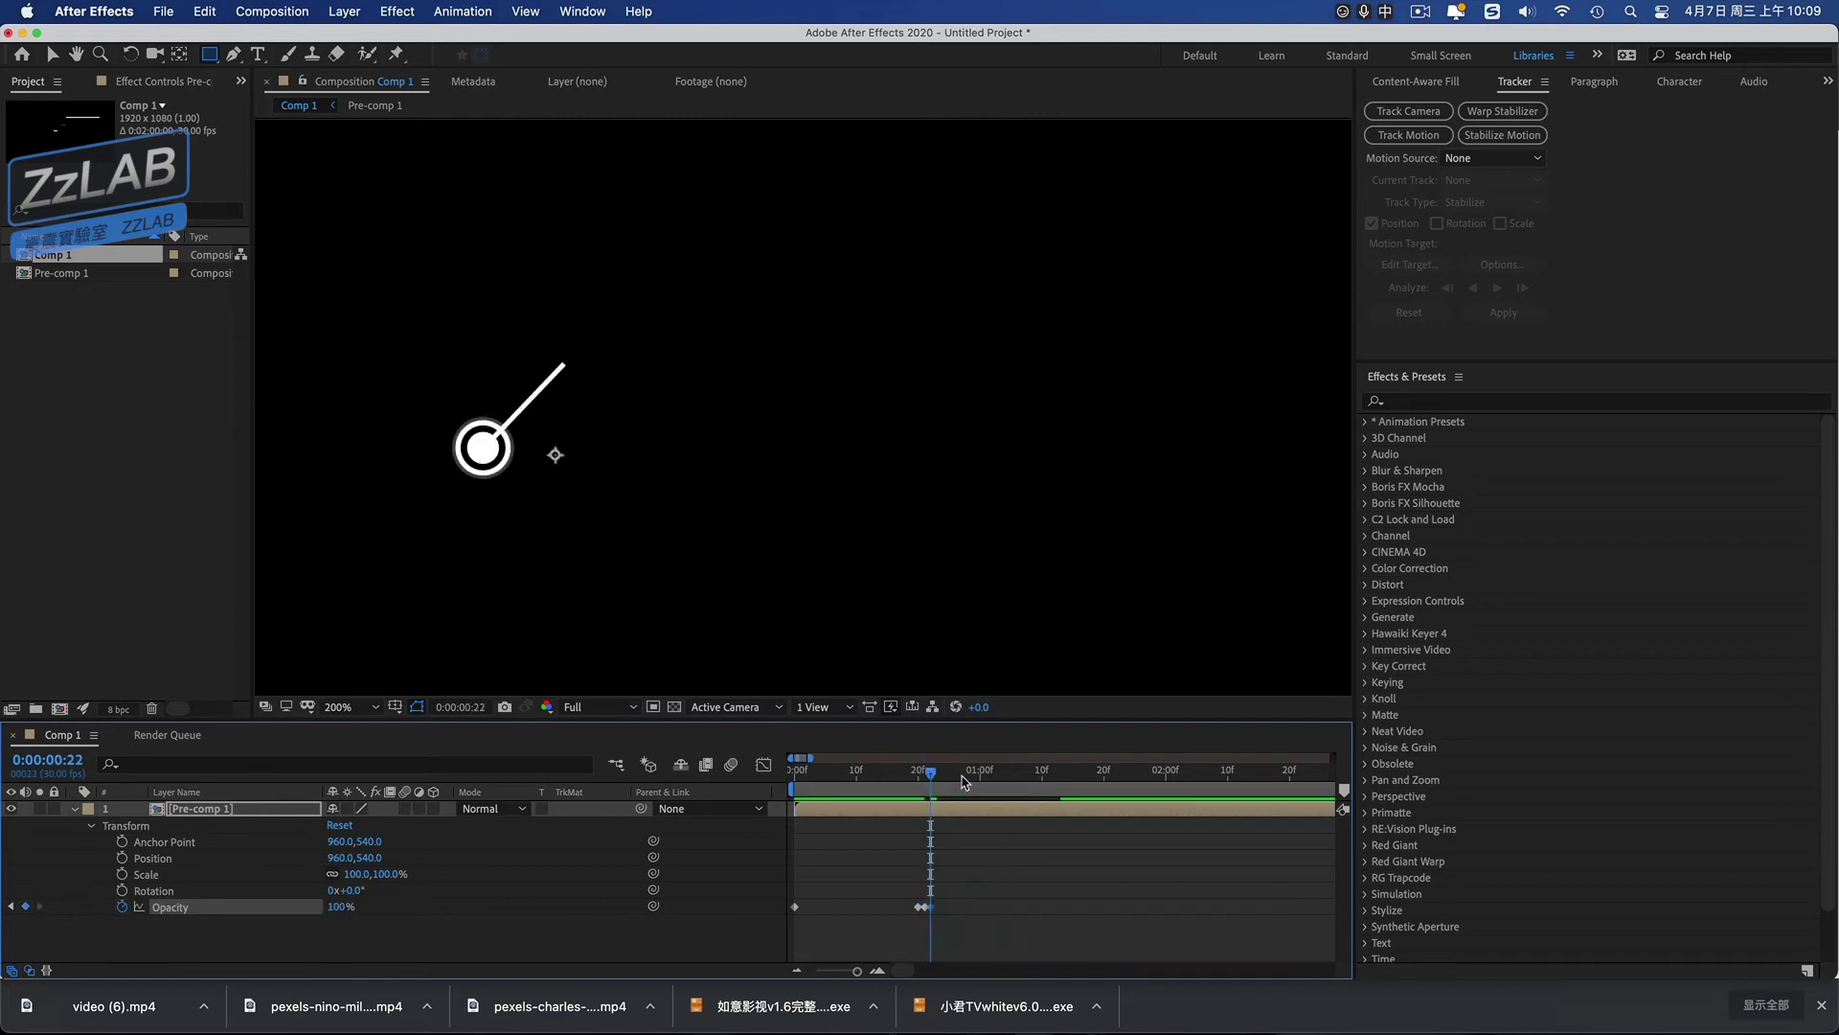
pyautogui.press('pagedown')
pyautogui.moveTo(343, 908)
pyautogui.mouseDown()
pyautogui.moveTo(257, 902)
pyautogui.moveTo(977, 797)
pyautogui.mouseUp()
pyautogui.press('pagedown')
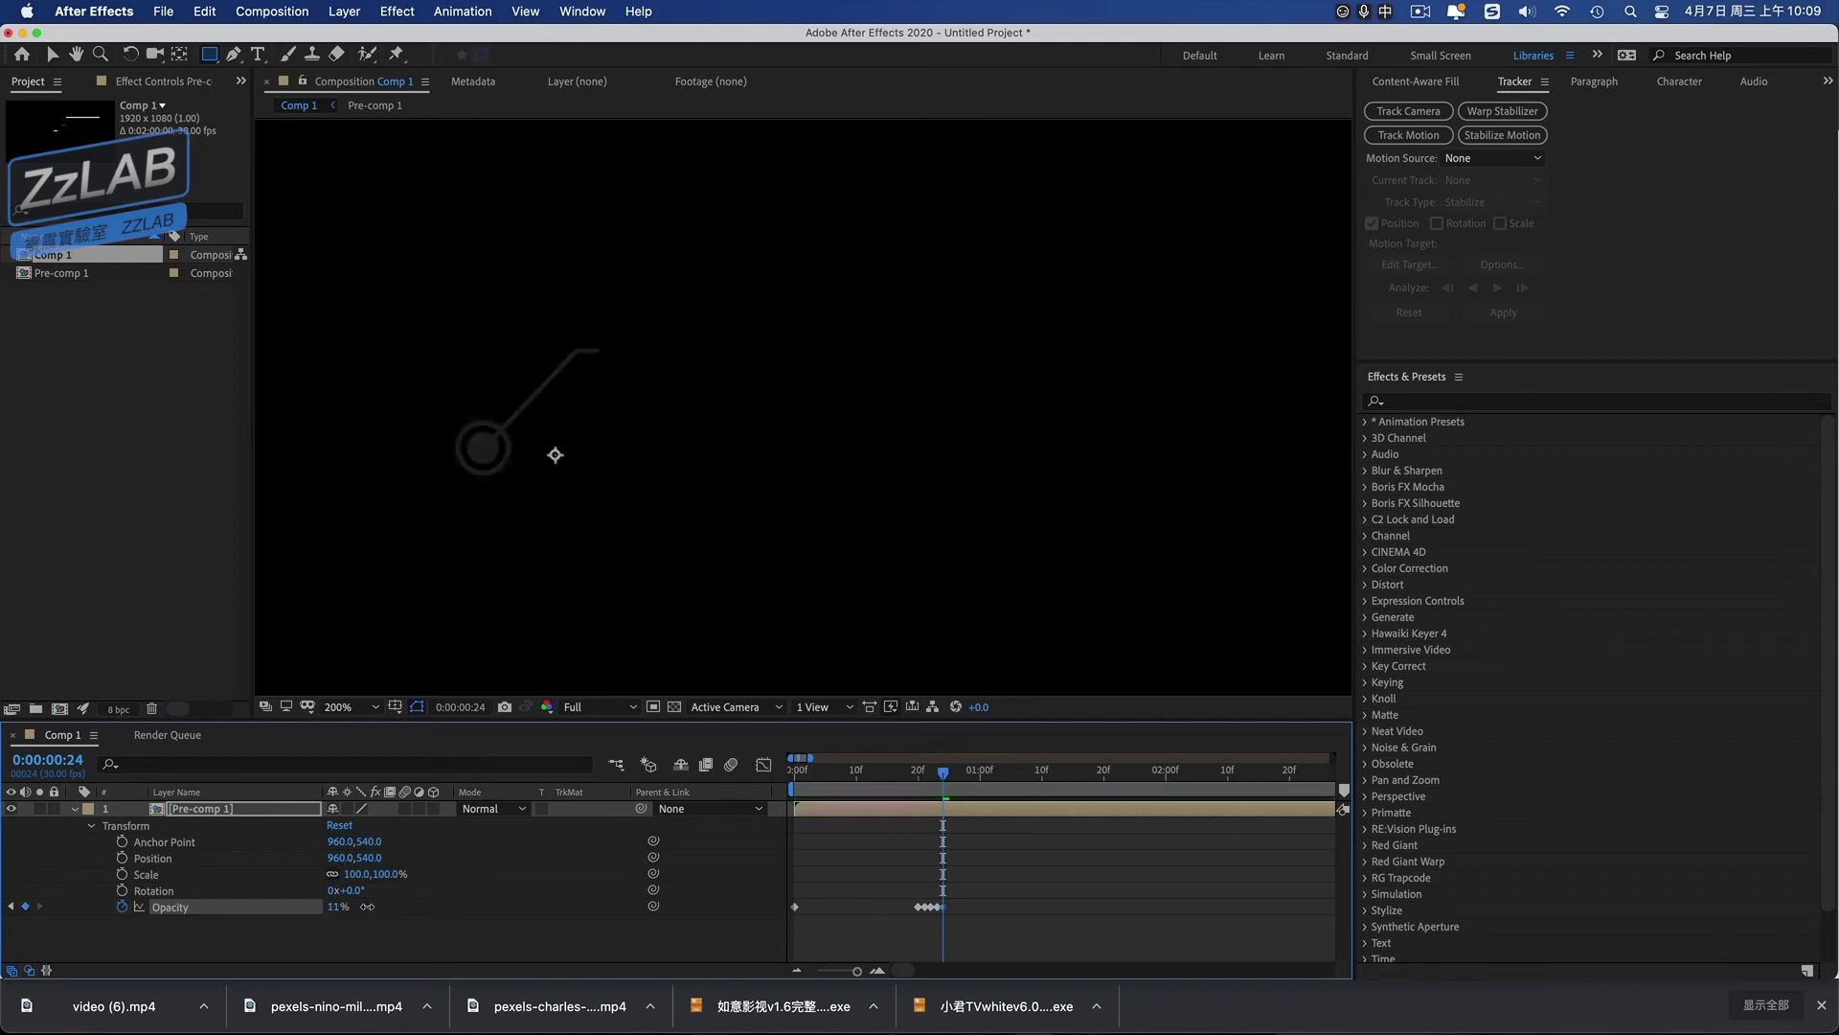
pyautogui.click(951, 783)
pyautogui.moveTo(338, 907); pyautogui.dragTo(107, 927)
pyautogui.press('pagedown')
pyautogui.moveTo(328, 908); pyautogui.dragTo(762, 795)
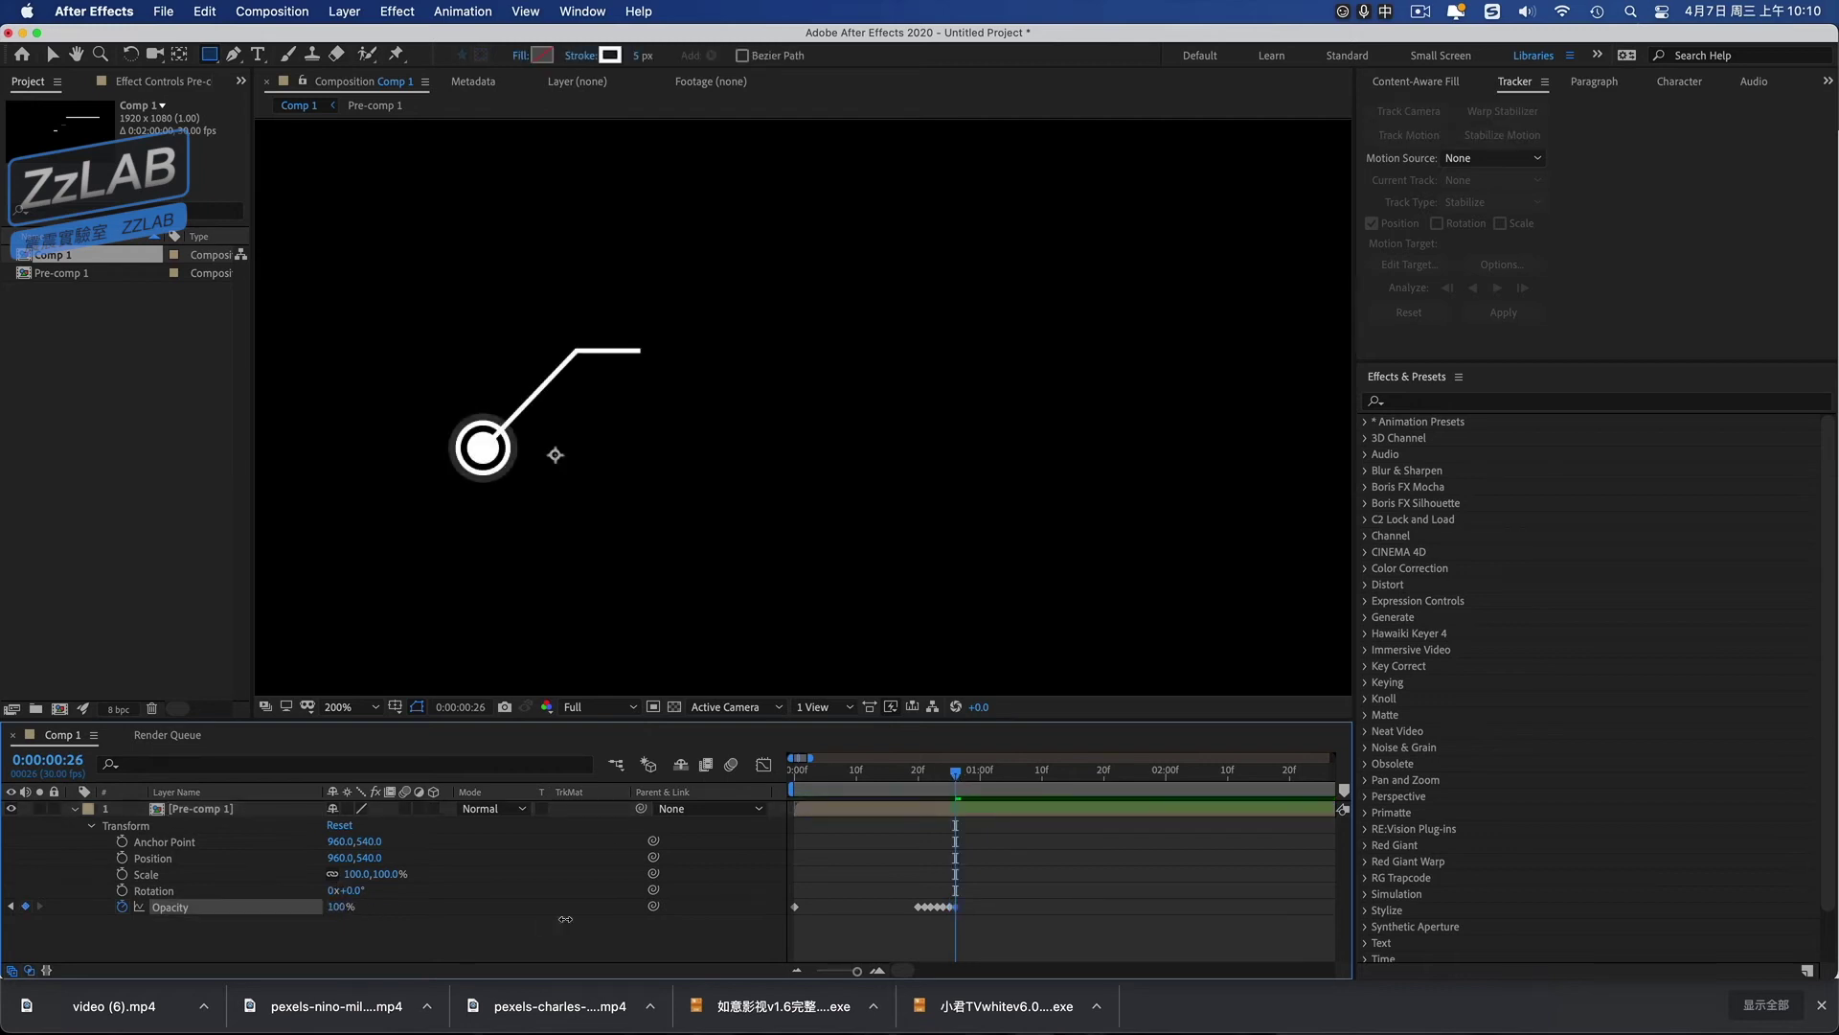
pyautogui.press('space')
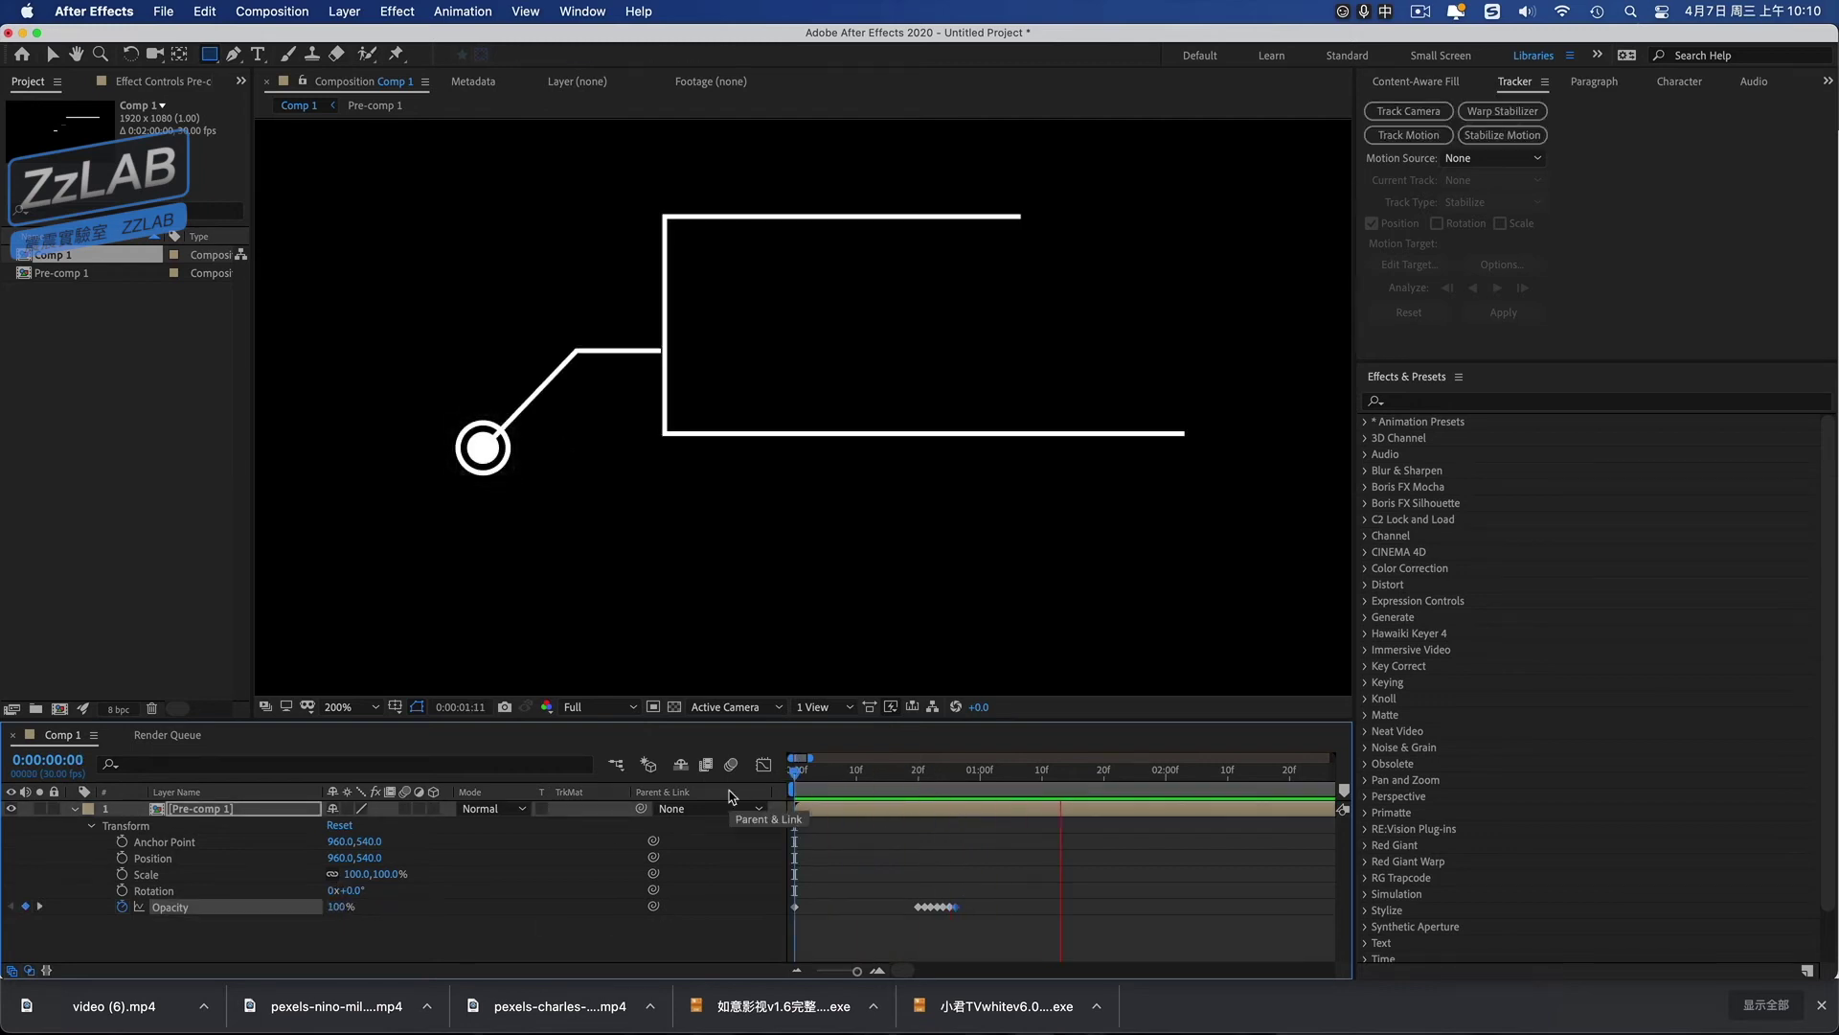
# Paste alternating 0% and 100% Opacity keyframes from 1:01 through 1:06.
pyautogui.click(856, 776)
pyautogui.moveTo(856, 779); pyautogui.dragTo(983, 778)
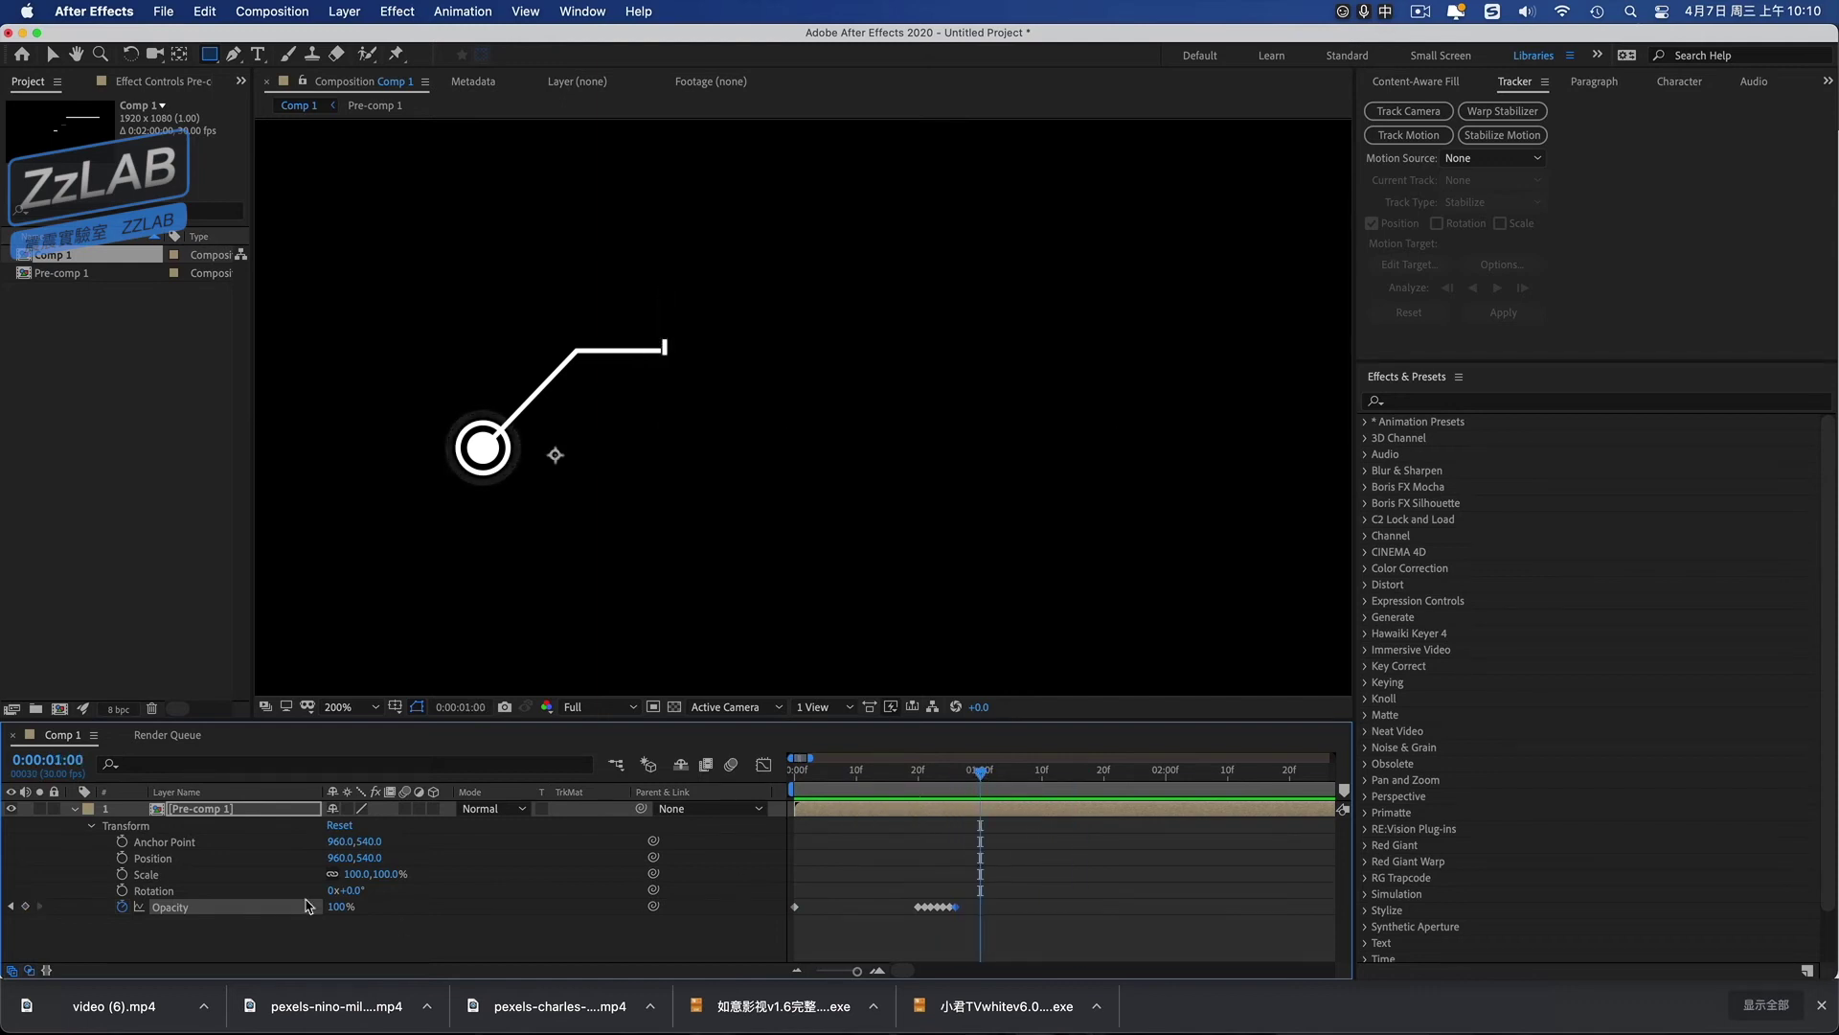
pyautogui.press('pagedown')
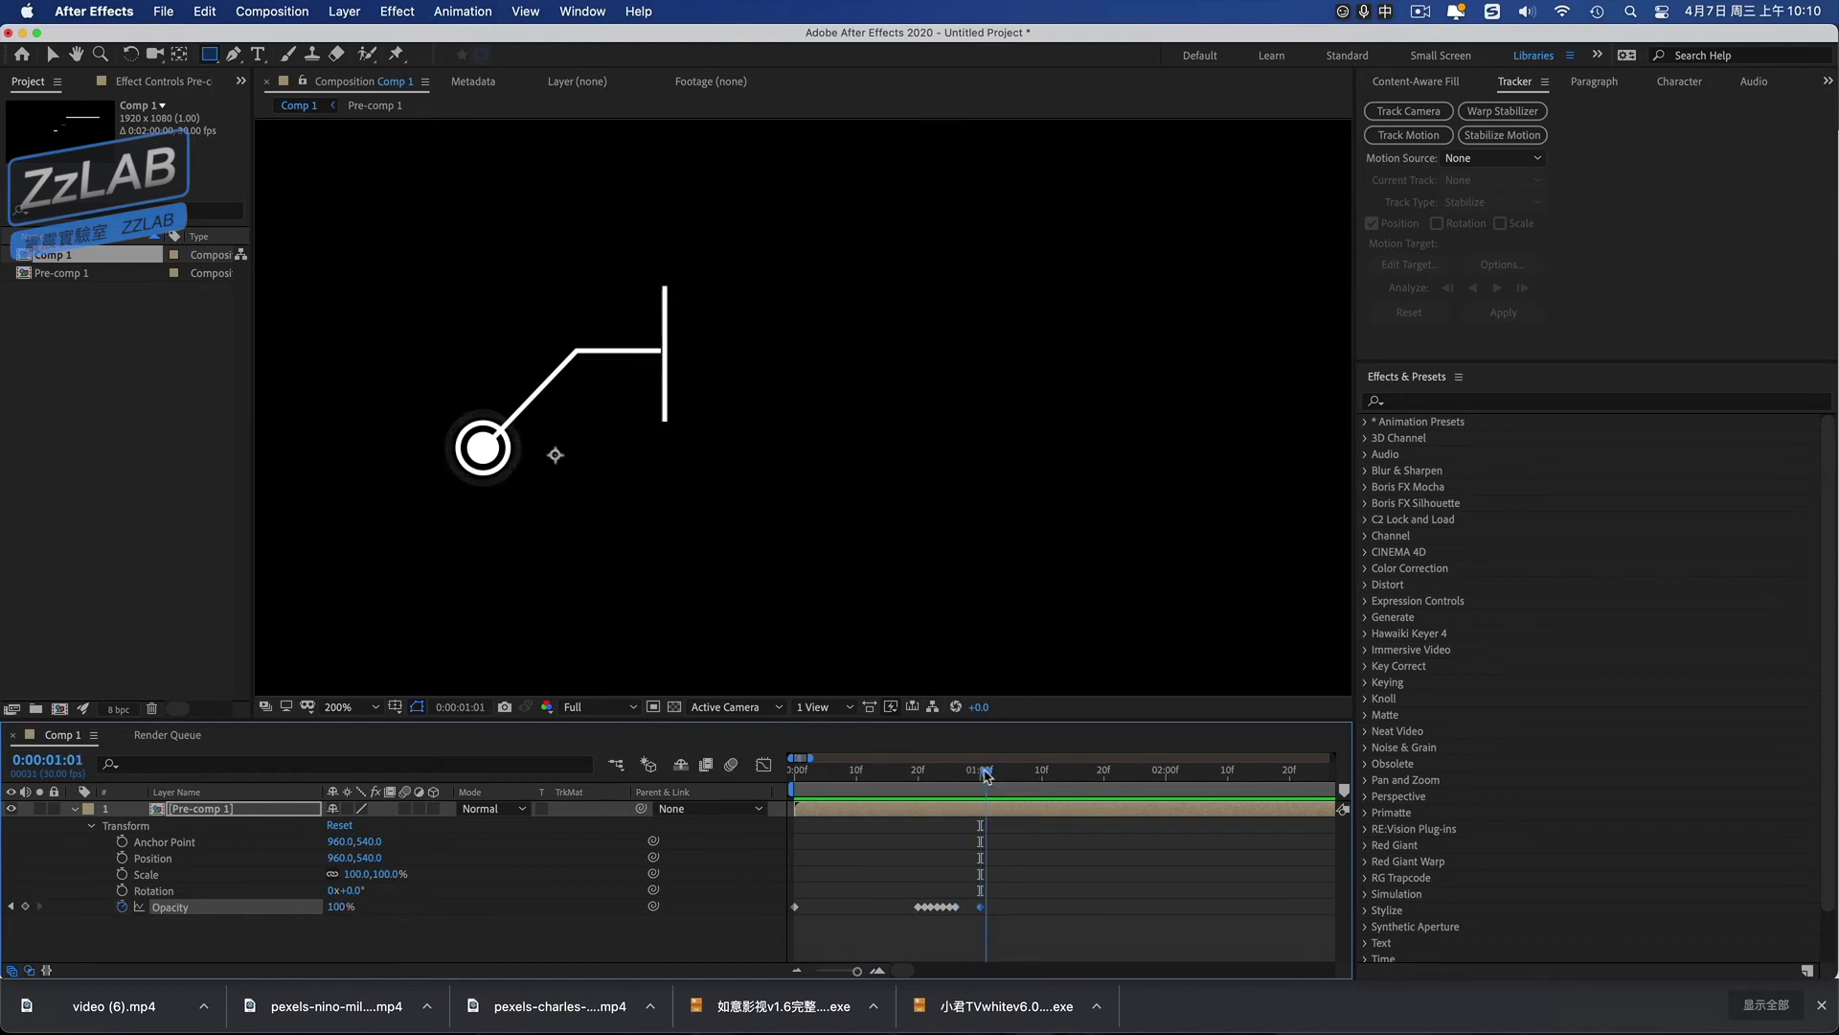
pyautogui.hotkey('ctrl', 'v')
pyautogui.press('pagedown')
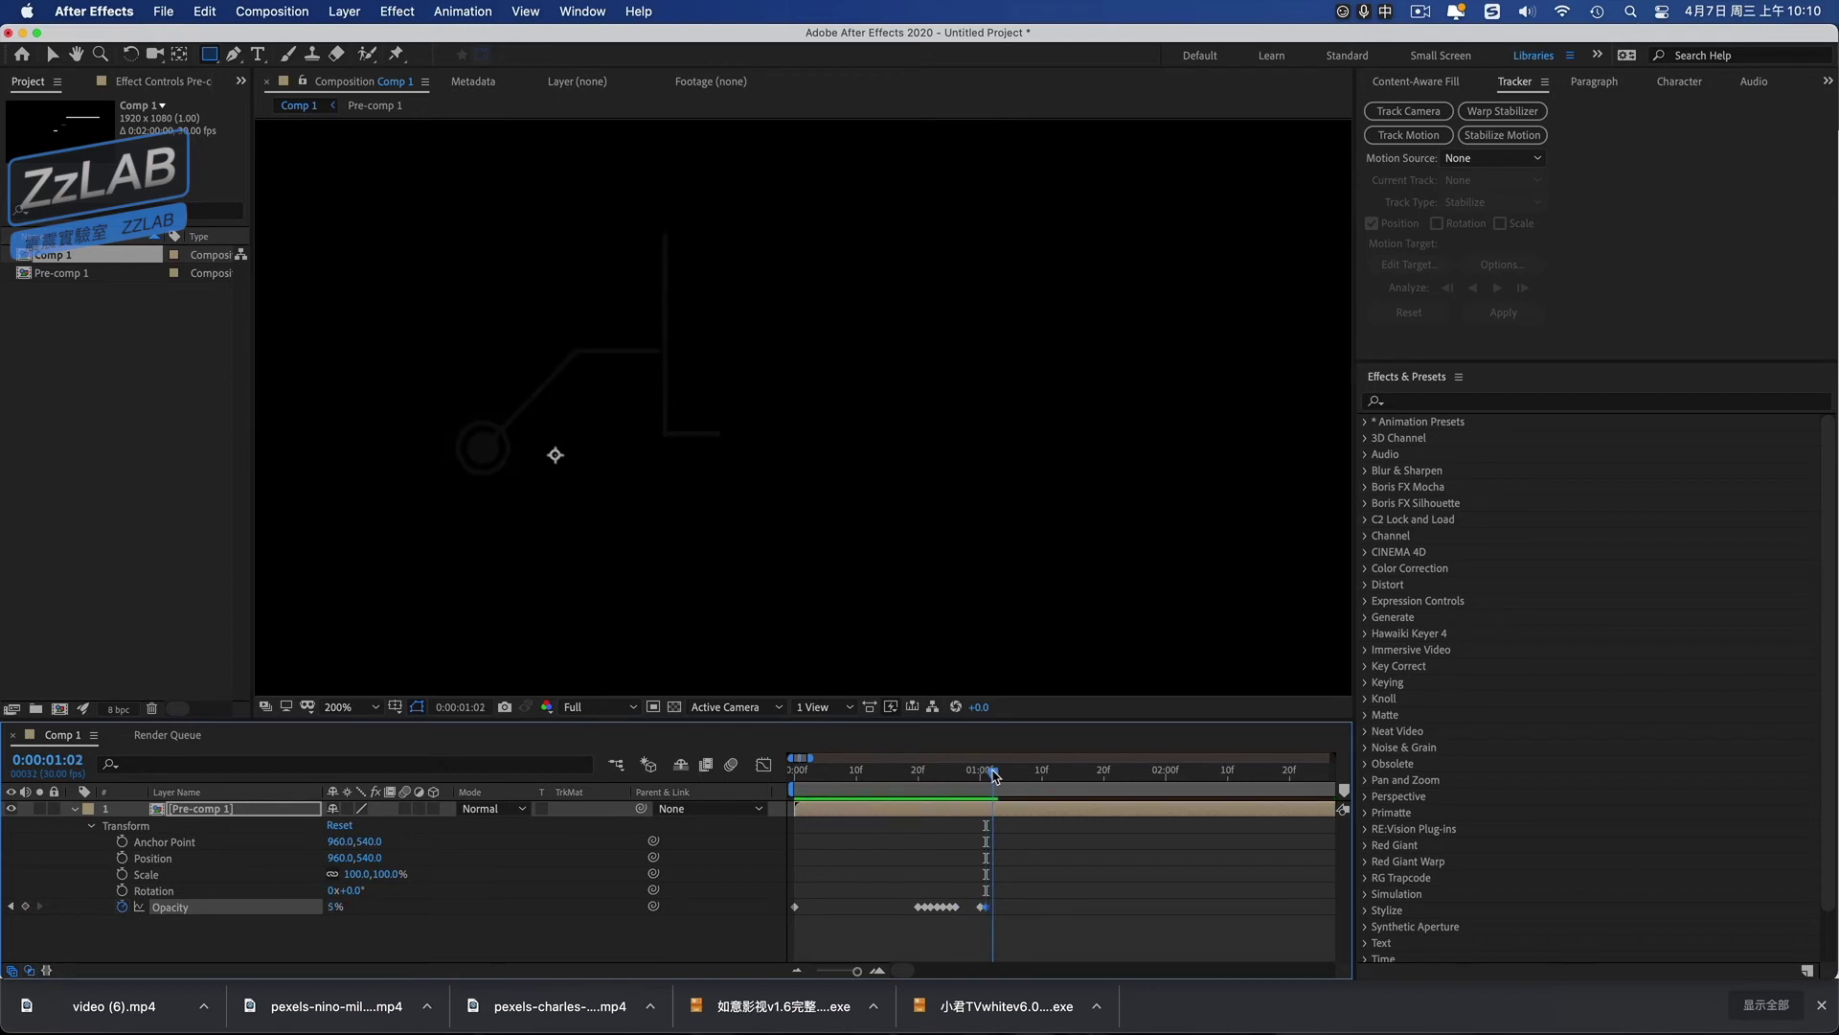
pyautogui.hotkey('ctrl', 'v')
pyautogui.press('pagedown')
pyautogui.hotkey('ctrl', 'v')
pyautogui.press('pagedown')
pyautogui.hotkey('ctrl', 'v')
pyautogui.press('pagedown')
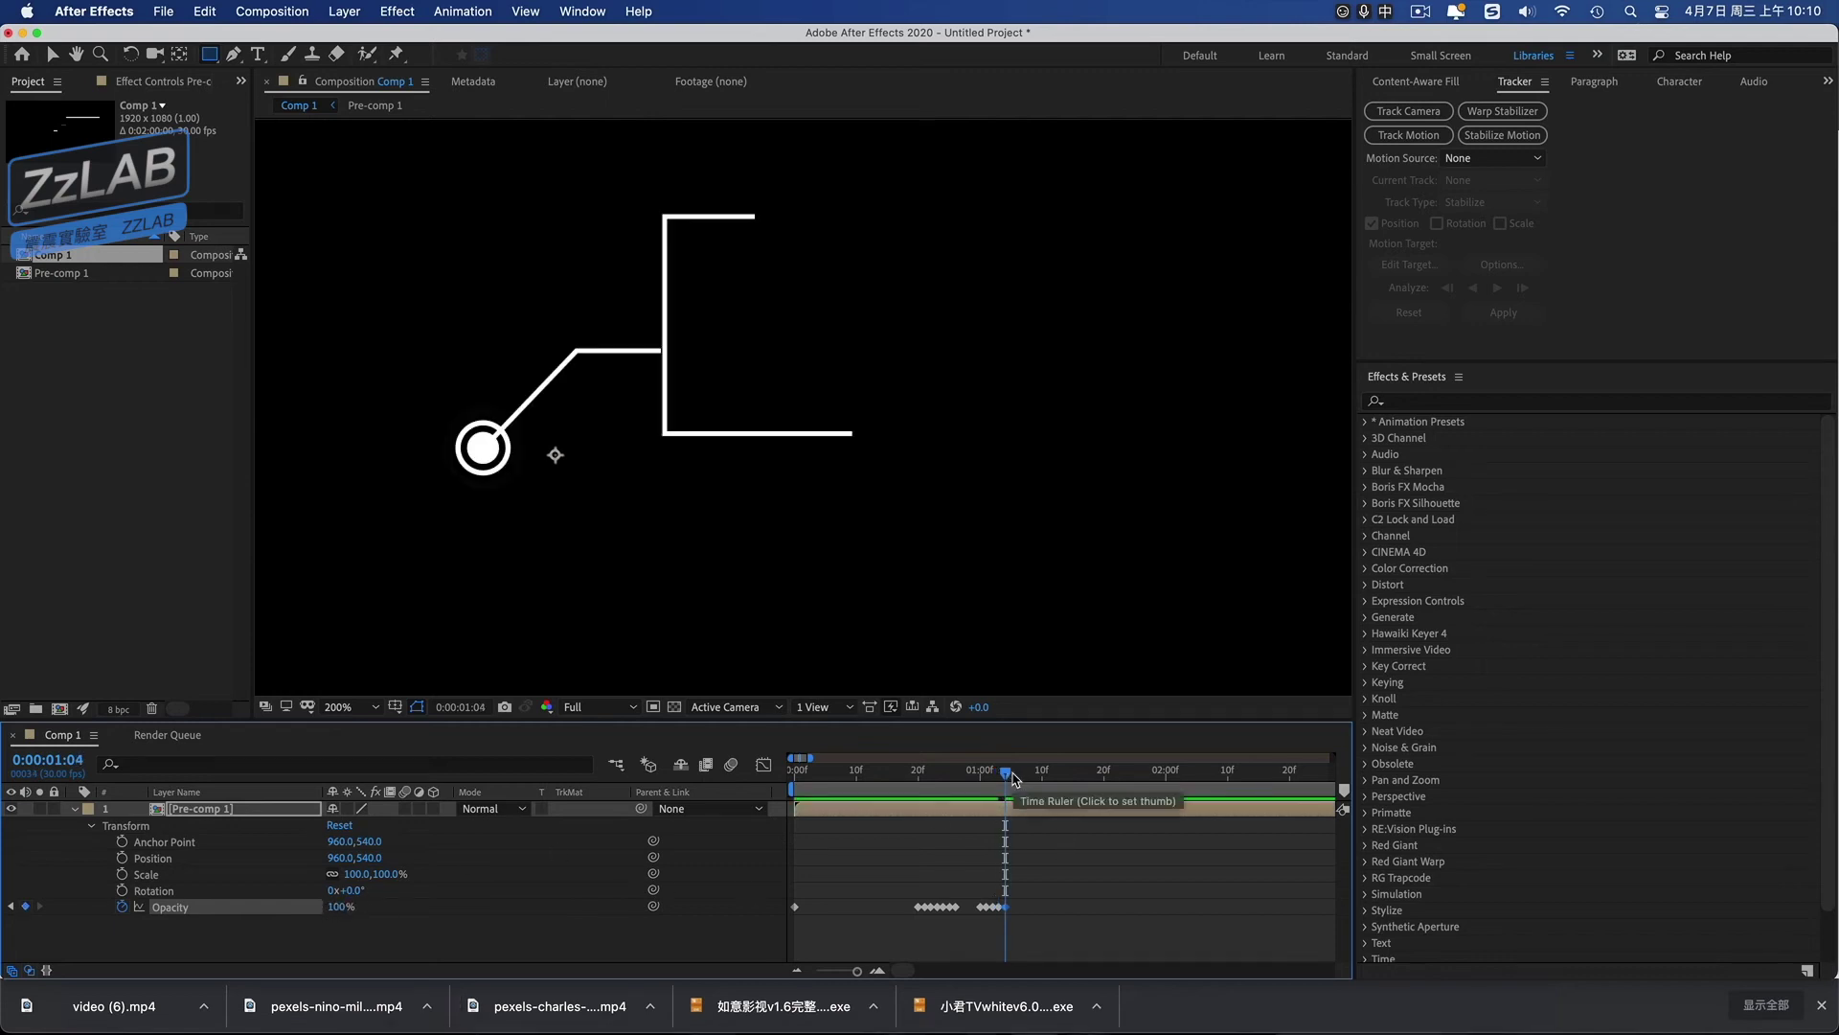
pyautogui.press('pagedown')
pyautogui.hotkey('ctrl', 'v')
# Set Opacity to 100% at 1:07, 0% at 1:09 and 100% at 1:10, then replay.
pyautogui.press('pagedown')
pyautogui.moveTo(345, 912); pyautogui.dragTo(441, 912)
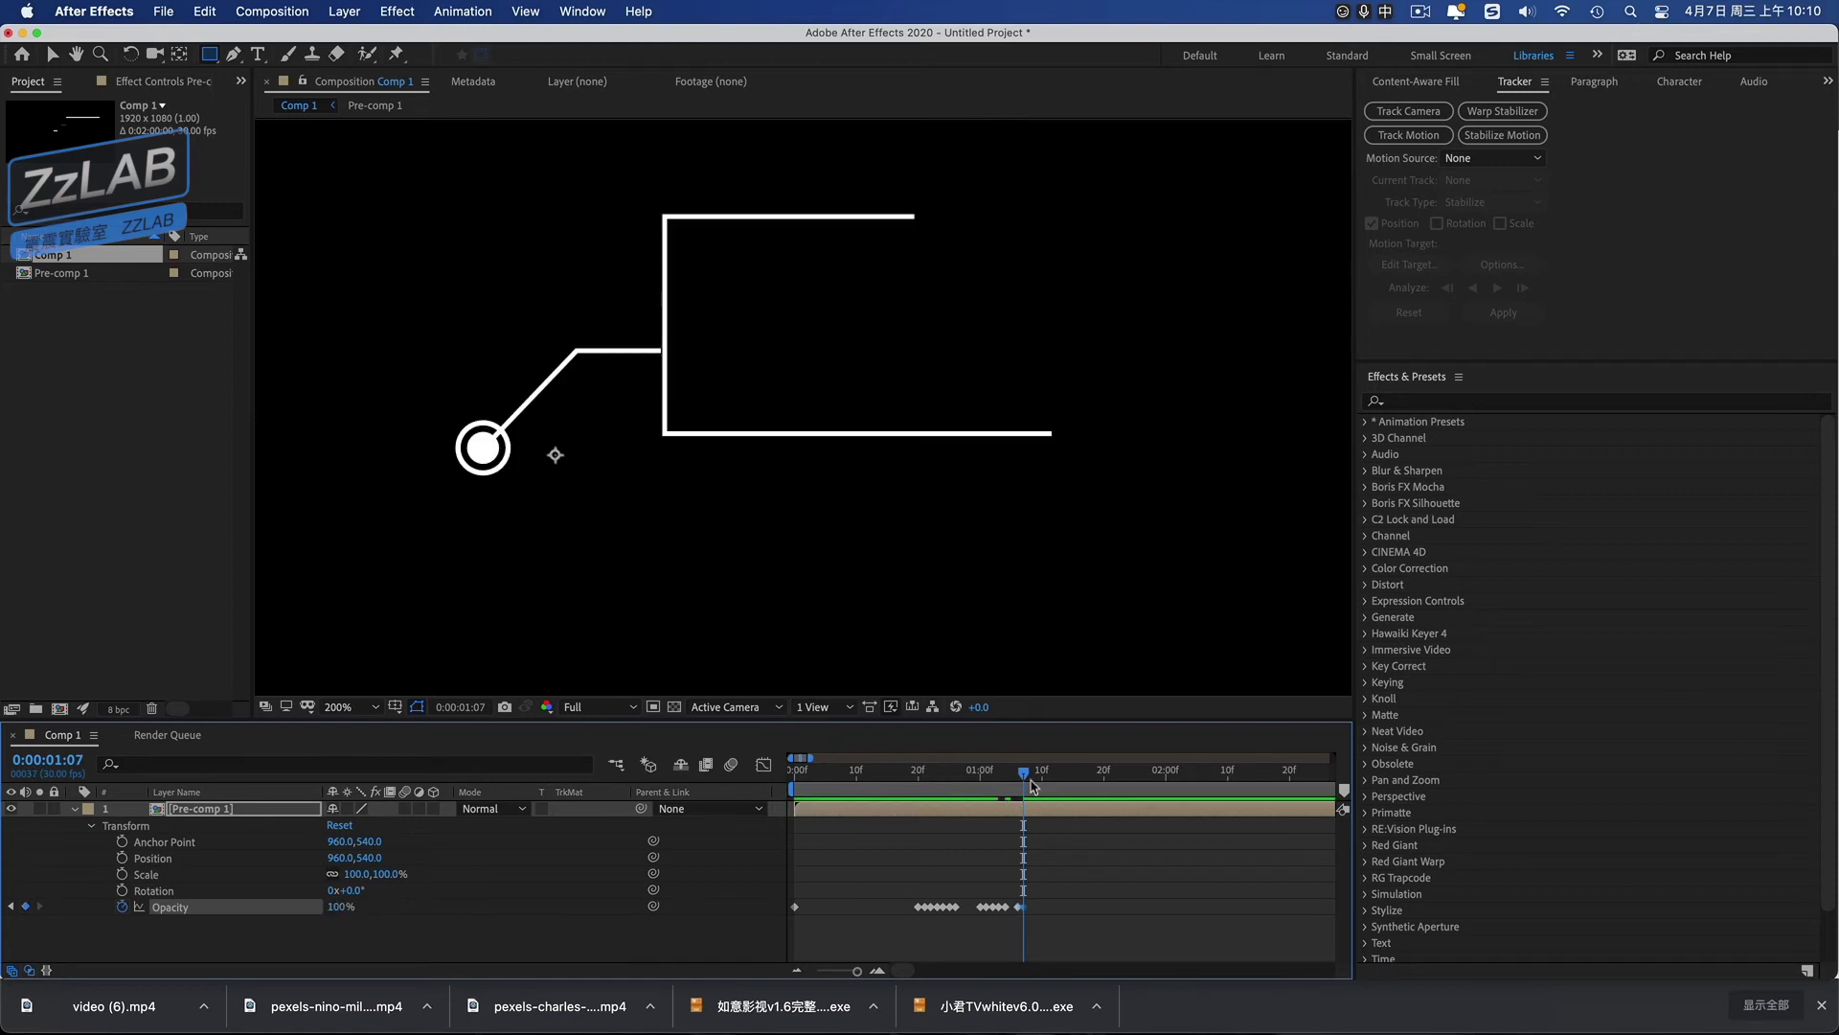
pyautogui.moveTo(1029, 778); pyautogui.dragTo(1038, 780)
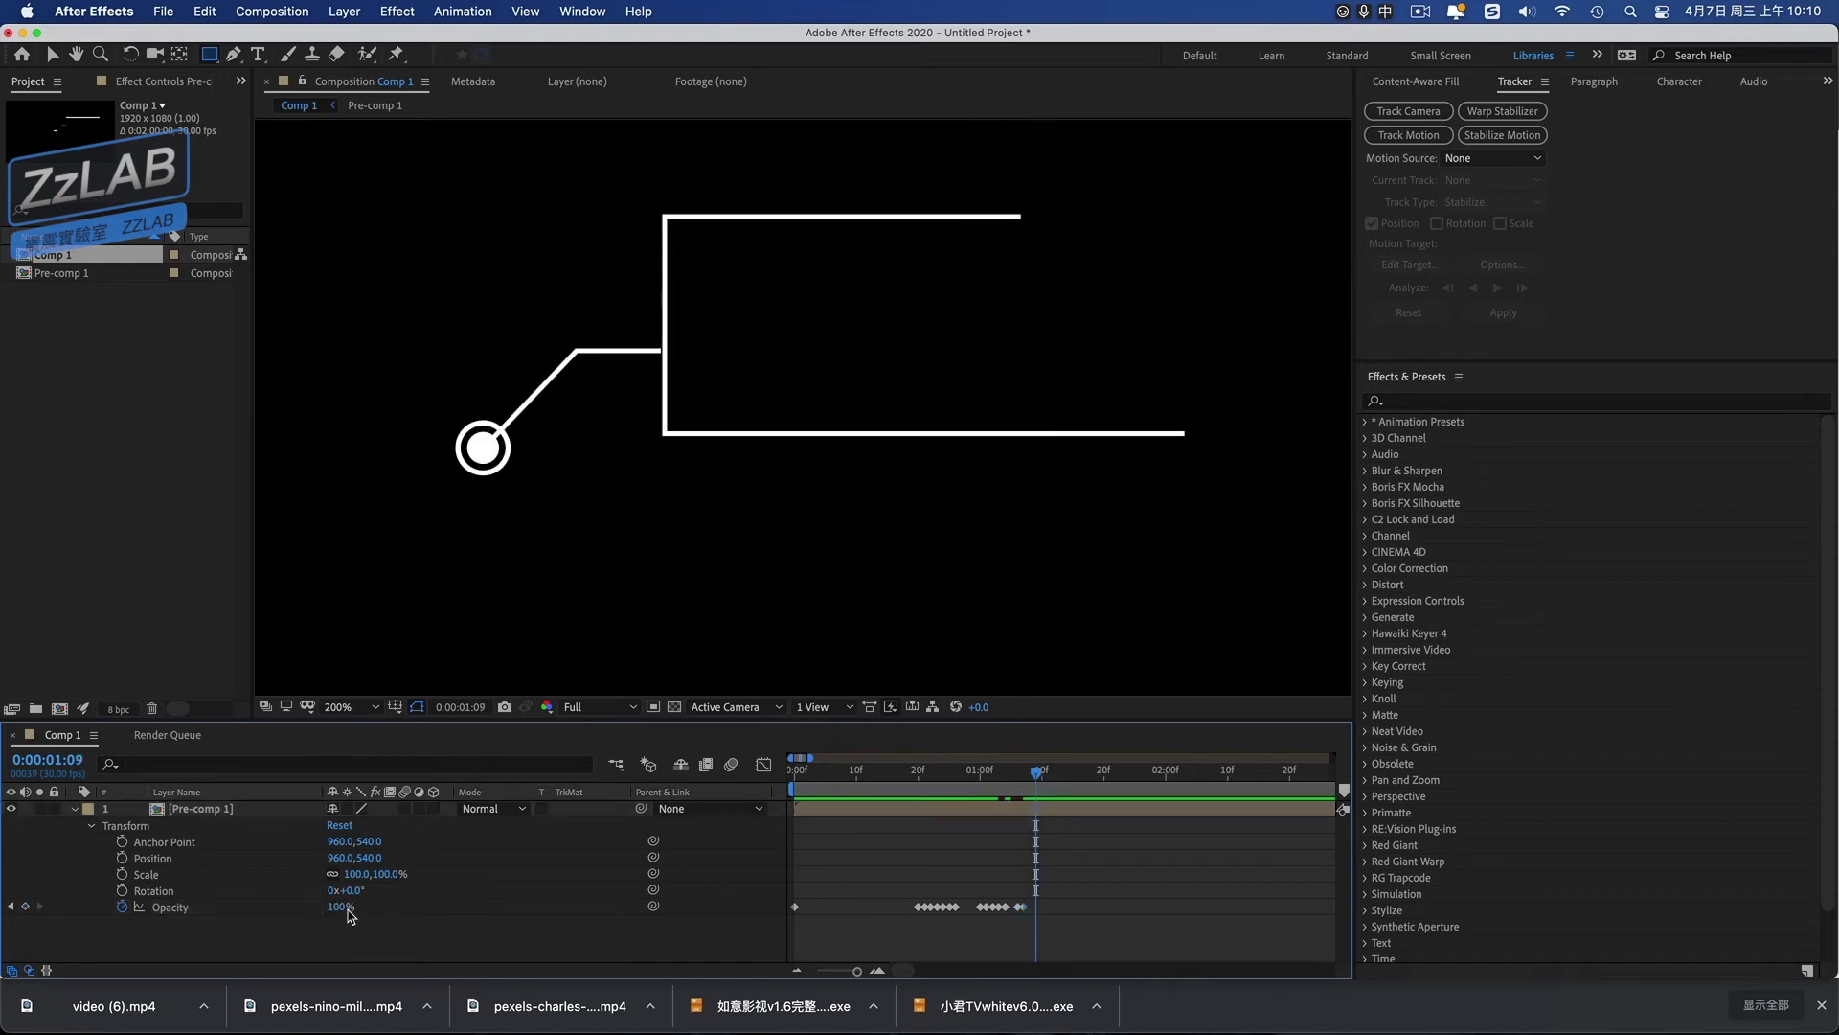
pyautogui.moveTo(347, 908); pyautogui.dragTo(251, 907)
pyautogui.moveTo(1037, 781); pyautogui.dragTo(1042, 780)
pyautogui.moveTo(340, 910); pyautogui.dragTo(441, 908)
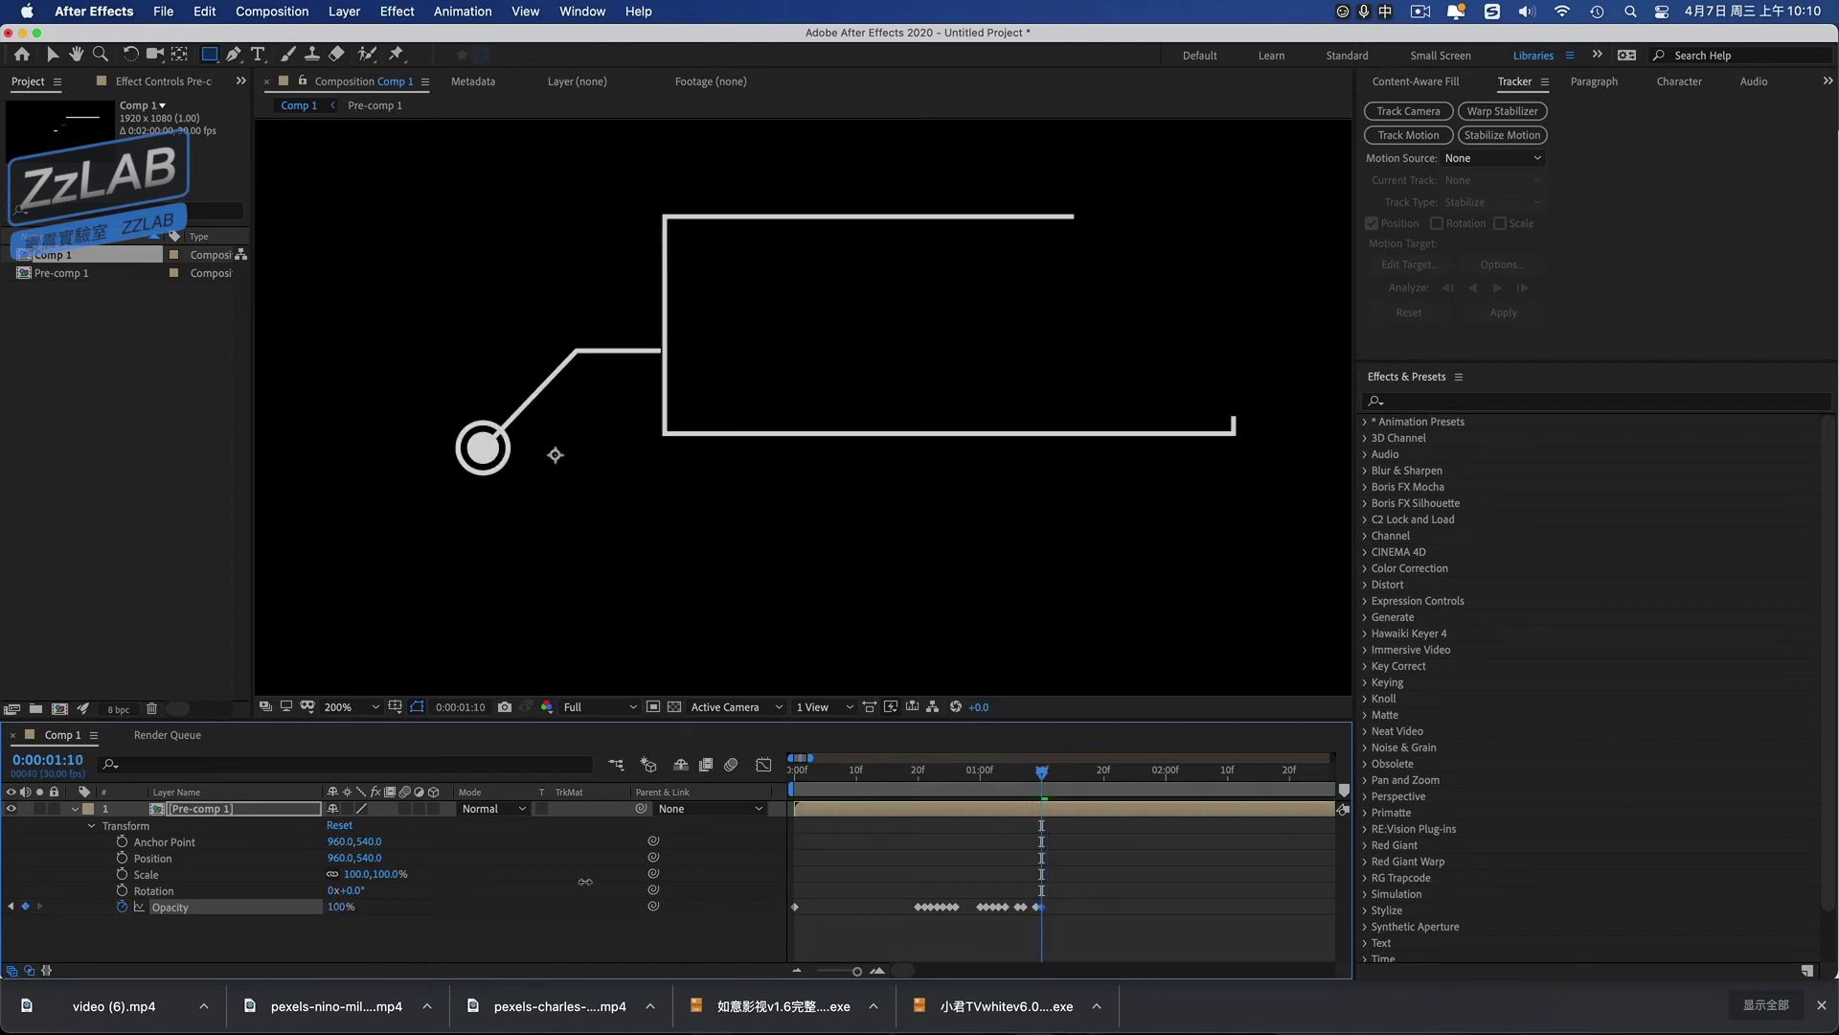
pyautogui.moveTo(1042, 780)
pyautogui.mouseDown()
pyautogui.moveTo(1060, 779)
pyautogui.moveTo(774, 781)
pyautogui.mouseUp()
pyautogui.press('space')
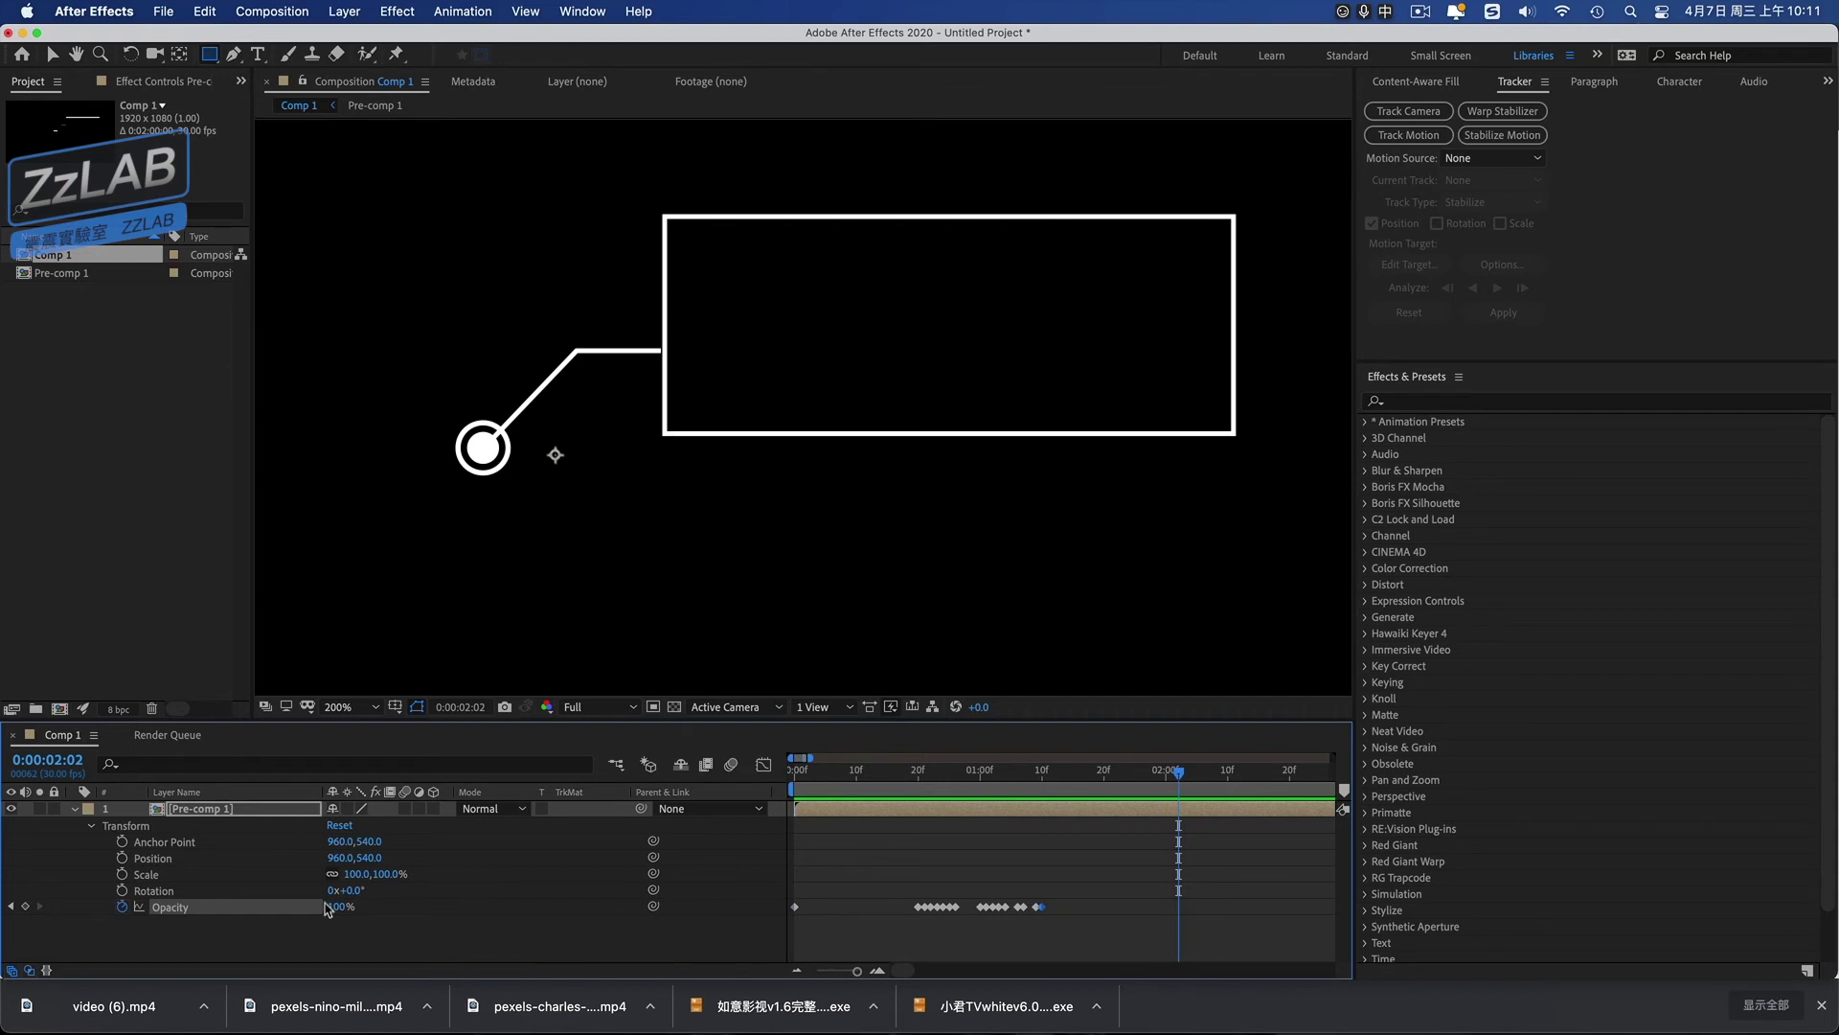
# Apply the Glow effect to Pre-comp 1.
pyautogui.click(1459, 403)
pyautogui.write('glow')
pyautogui.press('Return')
pyautogui.click(1454, 568)
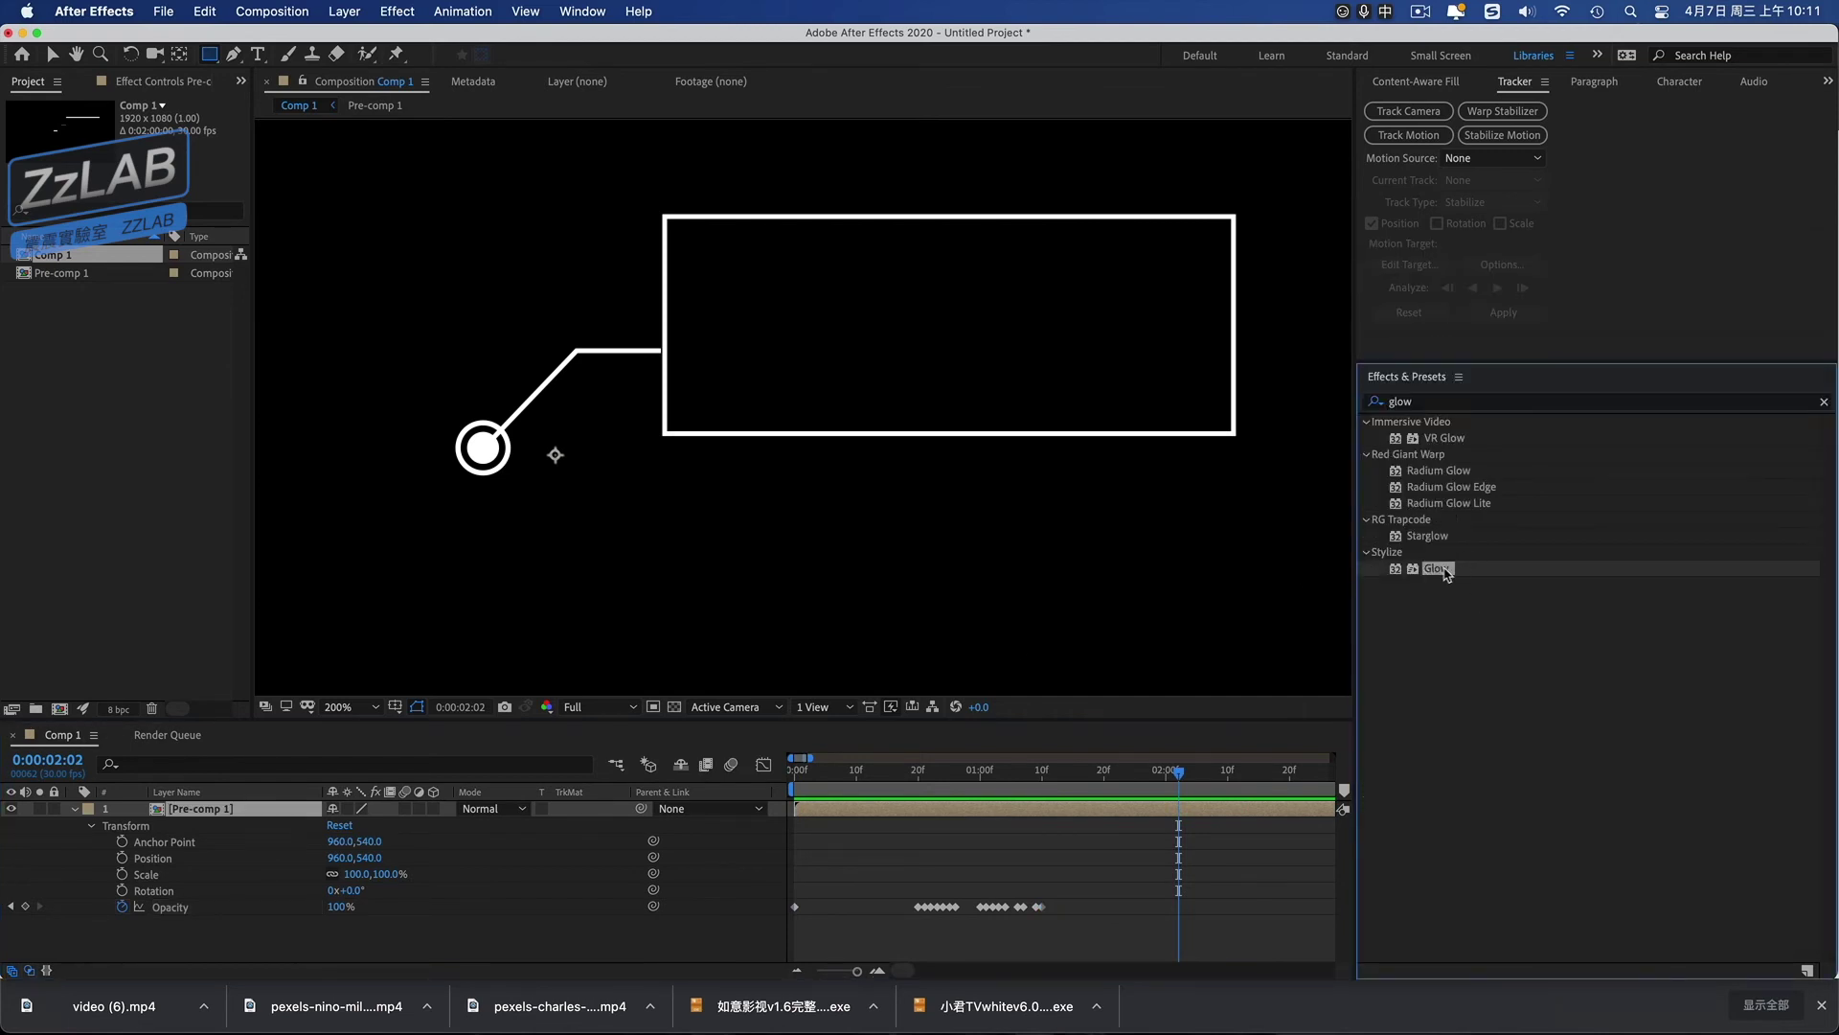
pyautogui.moveTo(1447, 570); pyautogui.dragTo(774, 805)
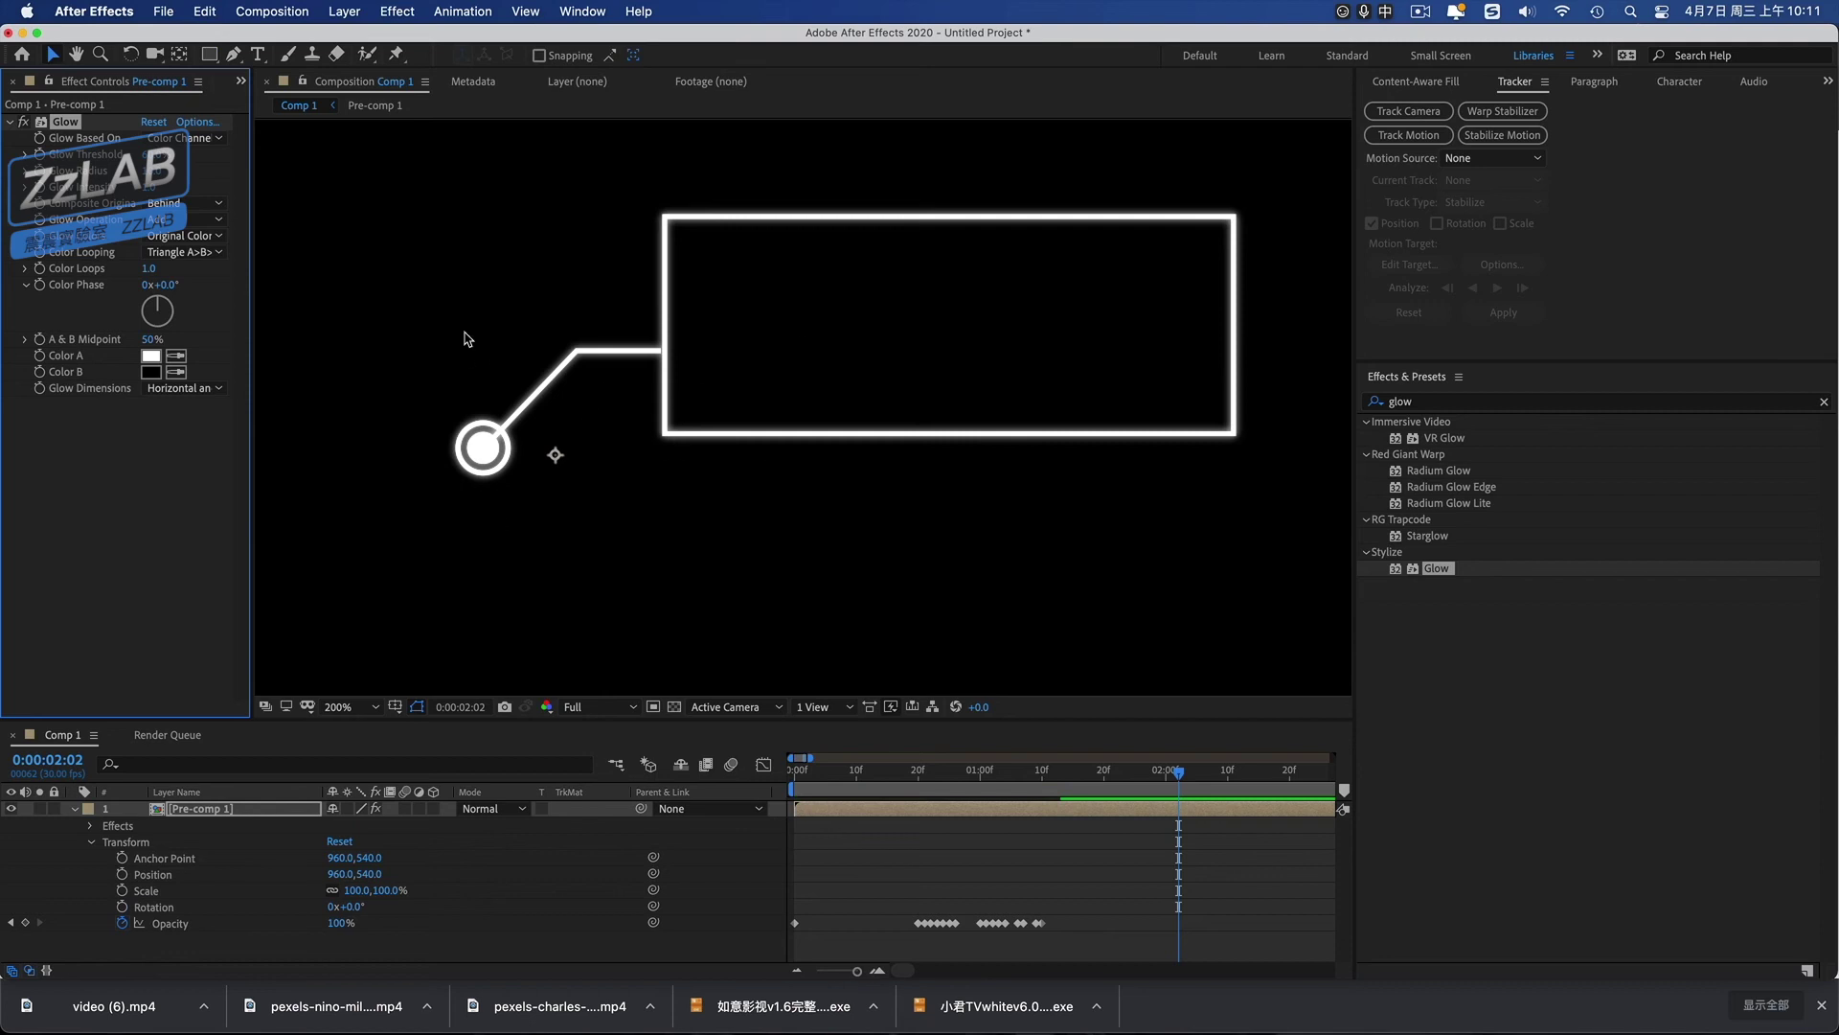
# Add a Fill effect in light blue (97CBFA), adjust the glow strength, and preview.
pyautogui.click(1590, 402)
pyautogui.write('fill')
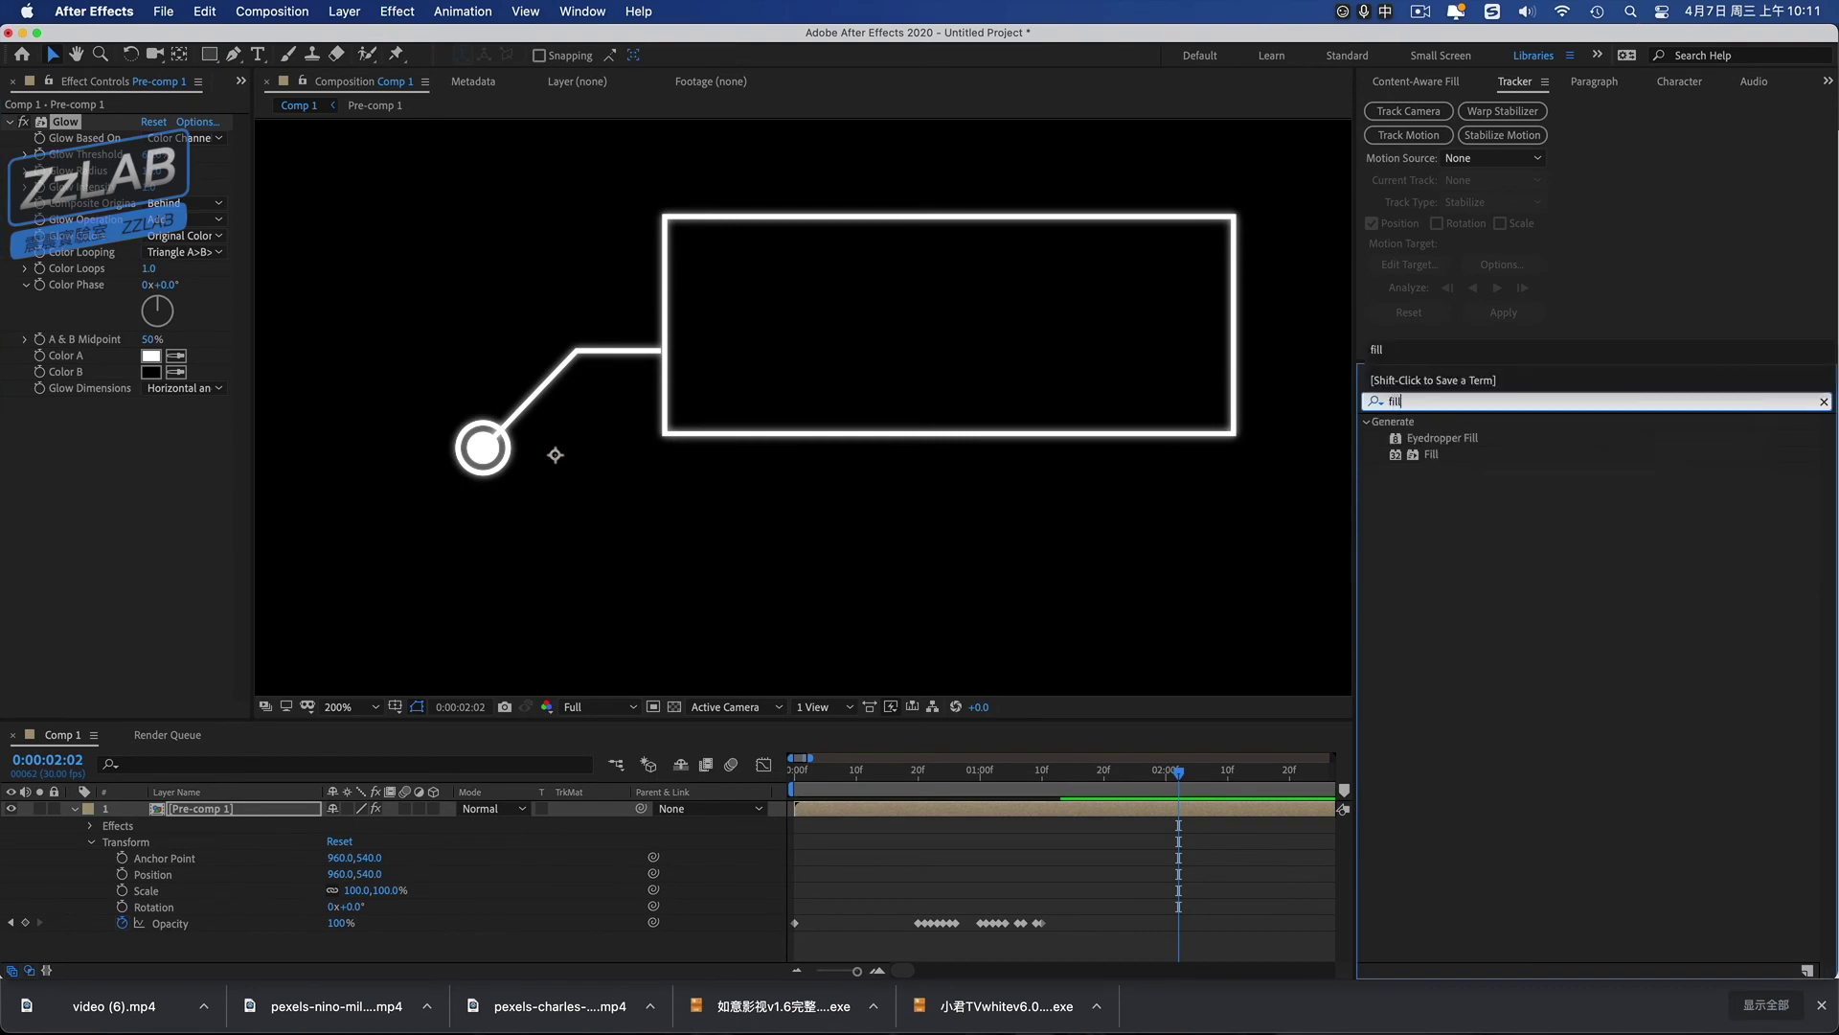
pyautogui.moveTo(1427, 454); pyautogui.dragTo(164, 480)
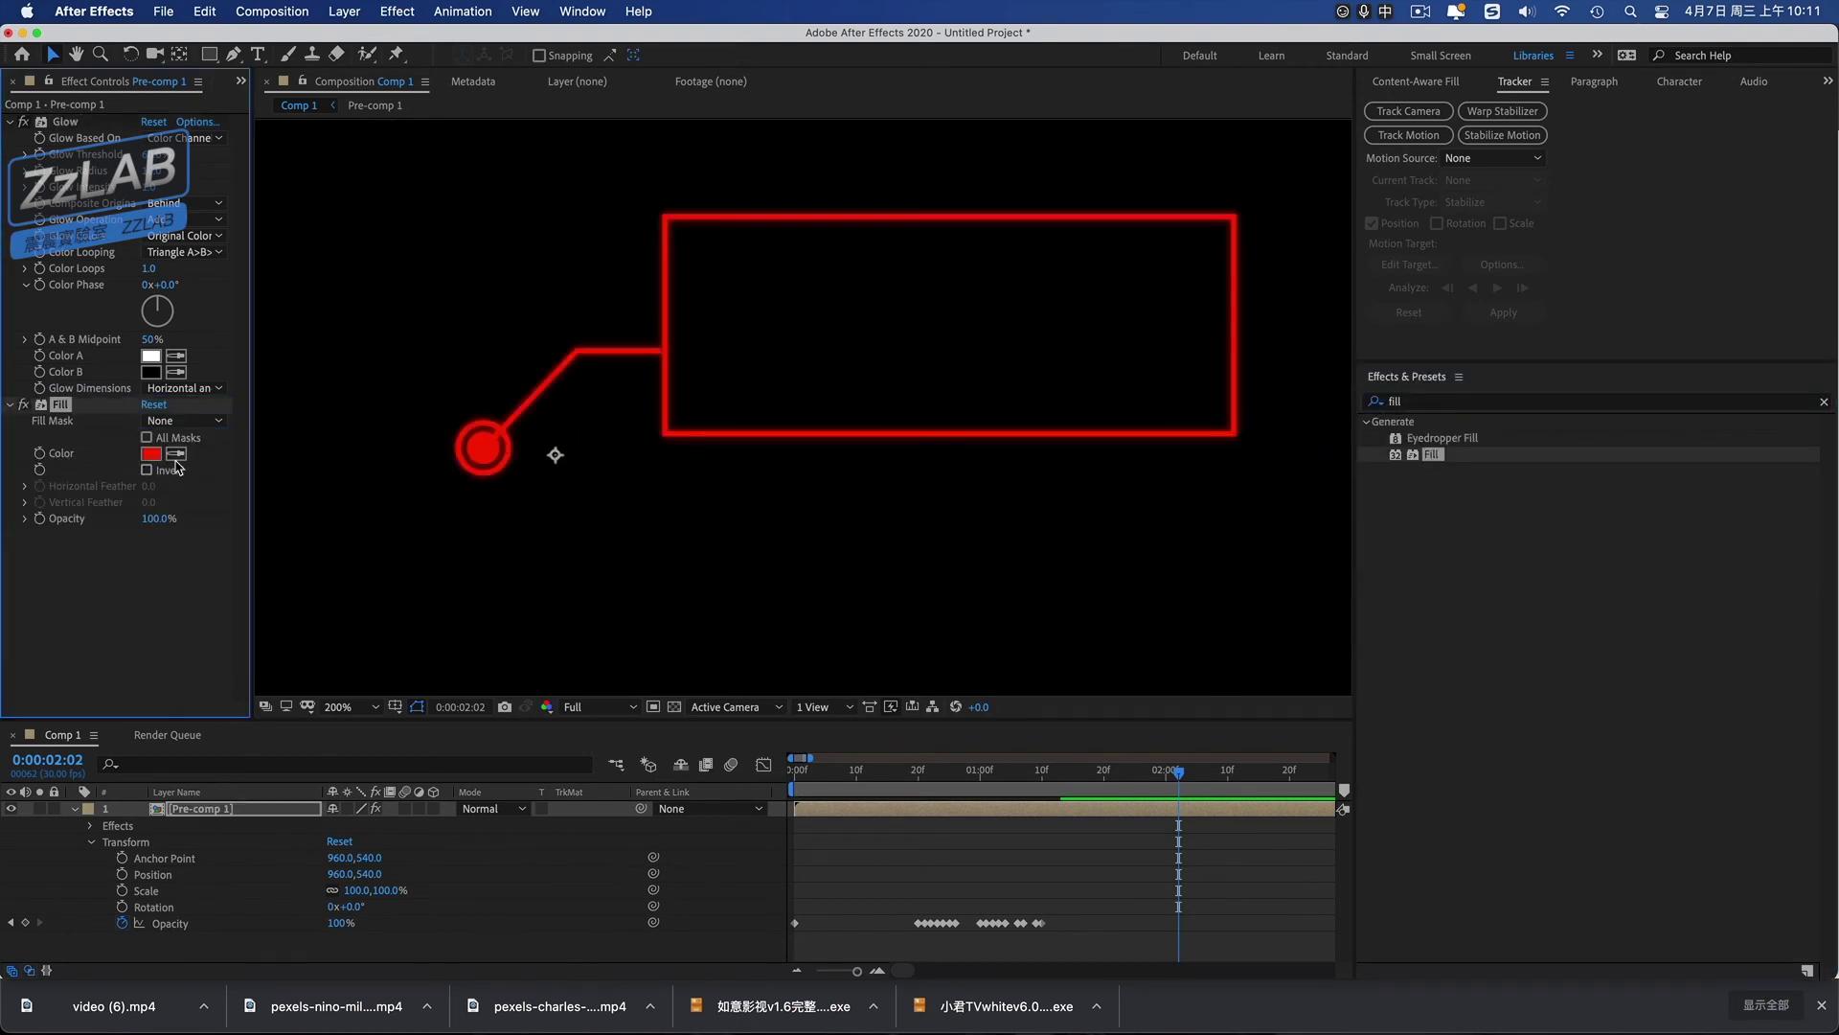
pyautogui.click(150, 454)
pyautogui.click(286, 255)
pyautogui.click(113, 150)
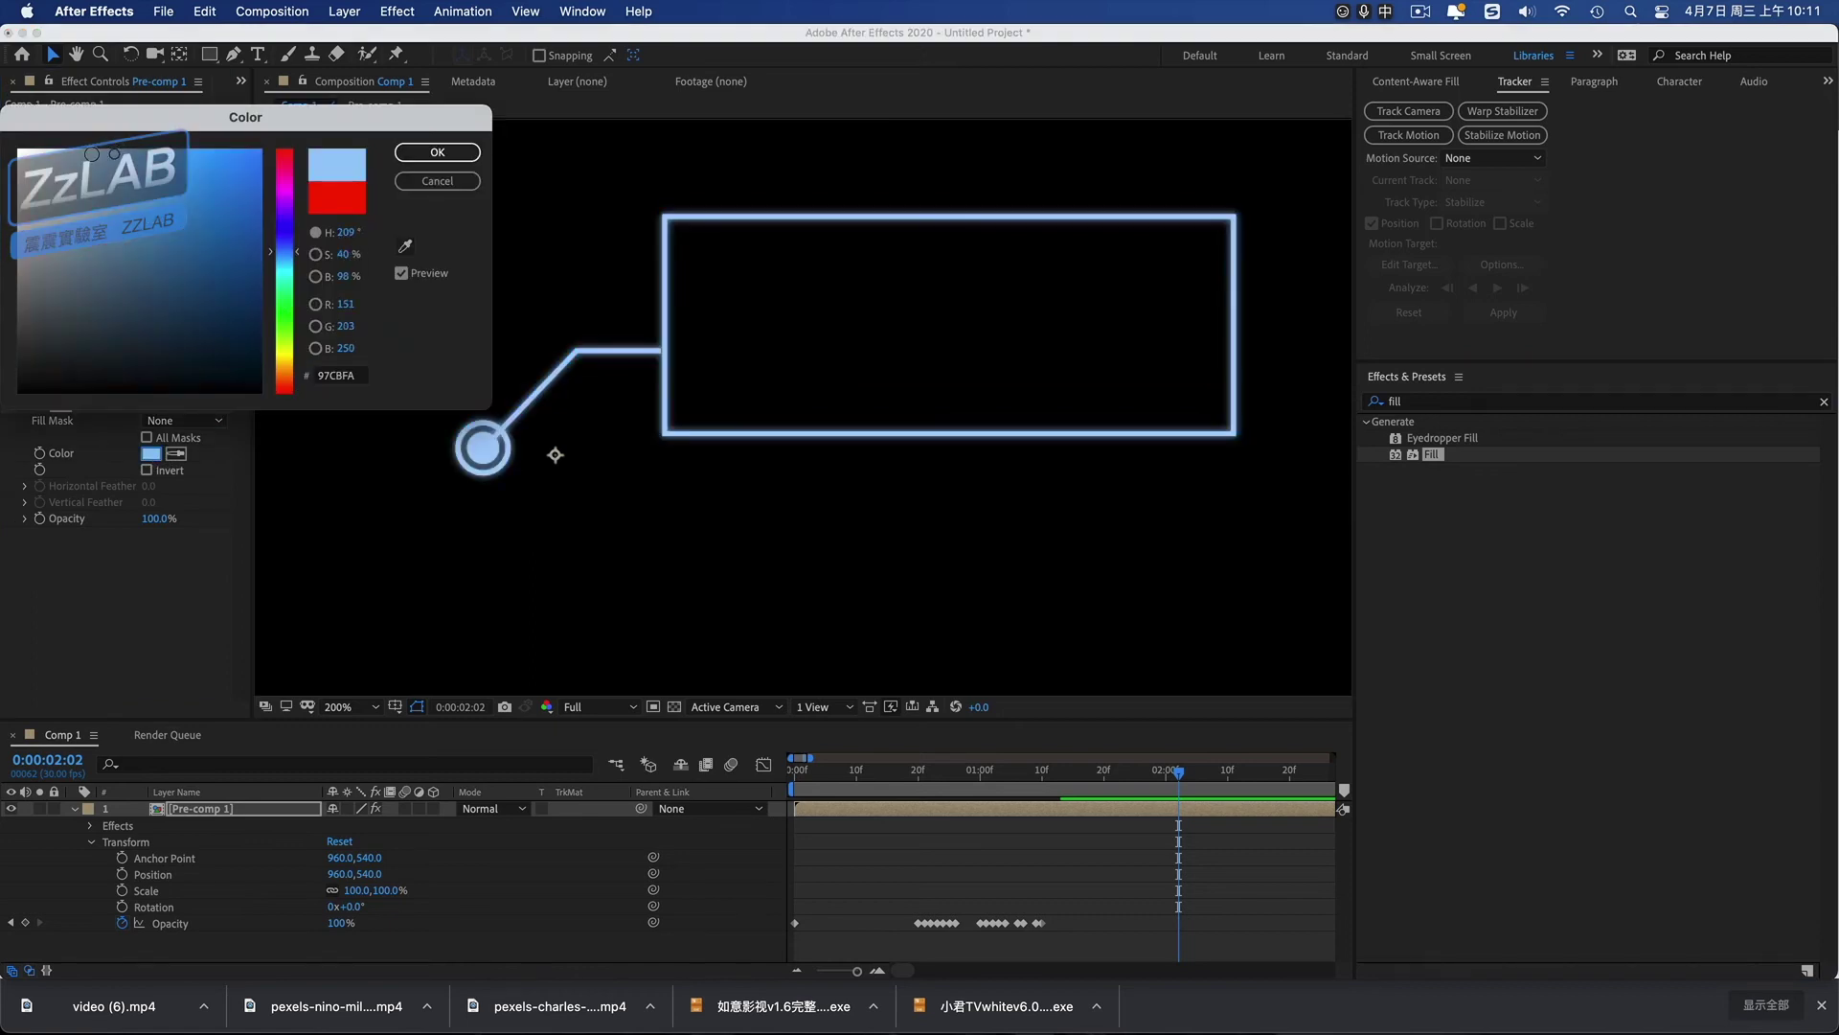
pyautogui.click(438, 152)
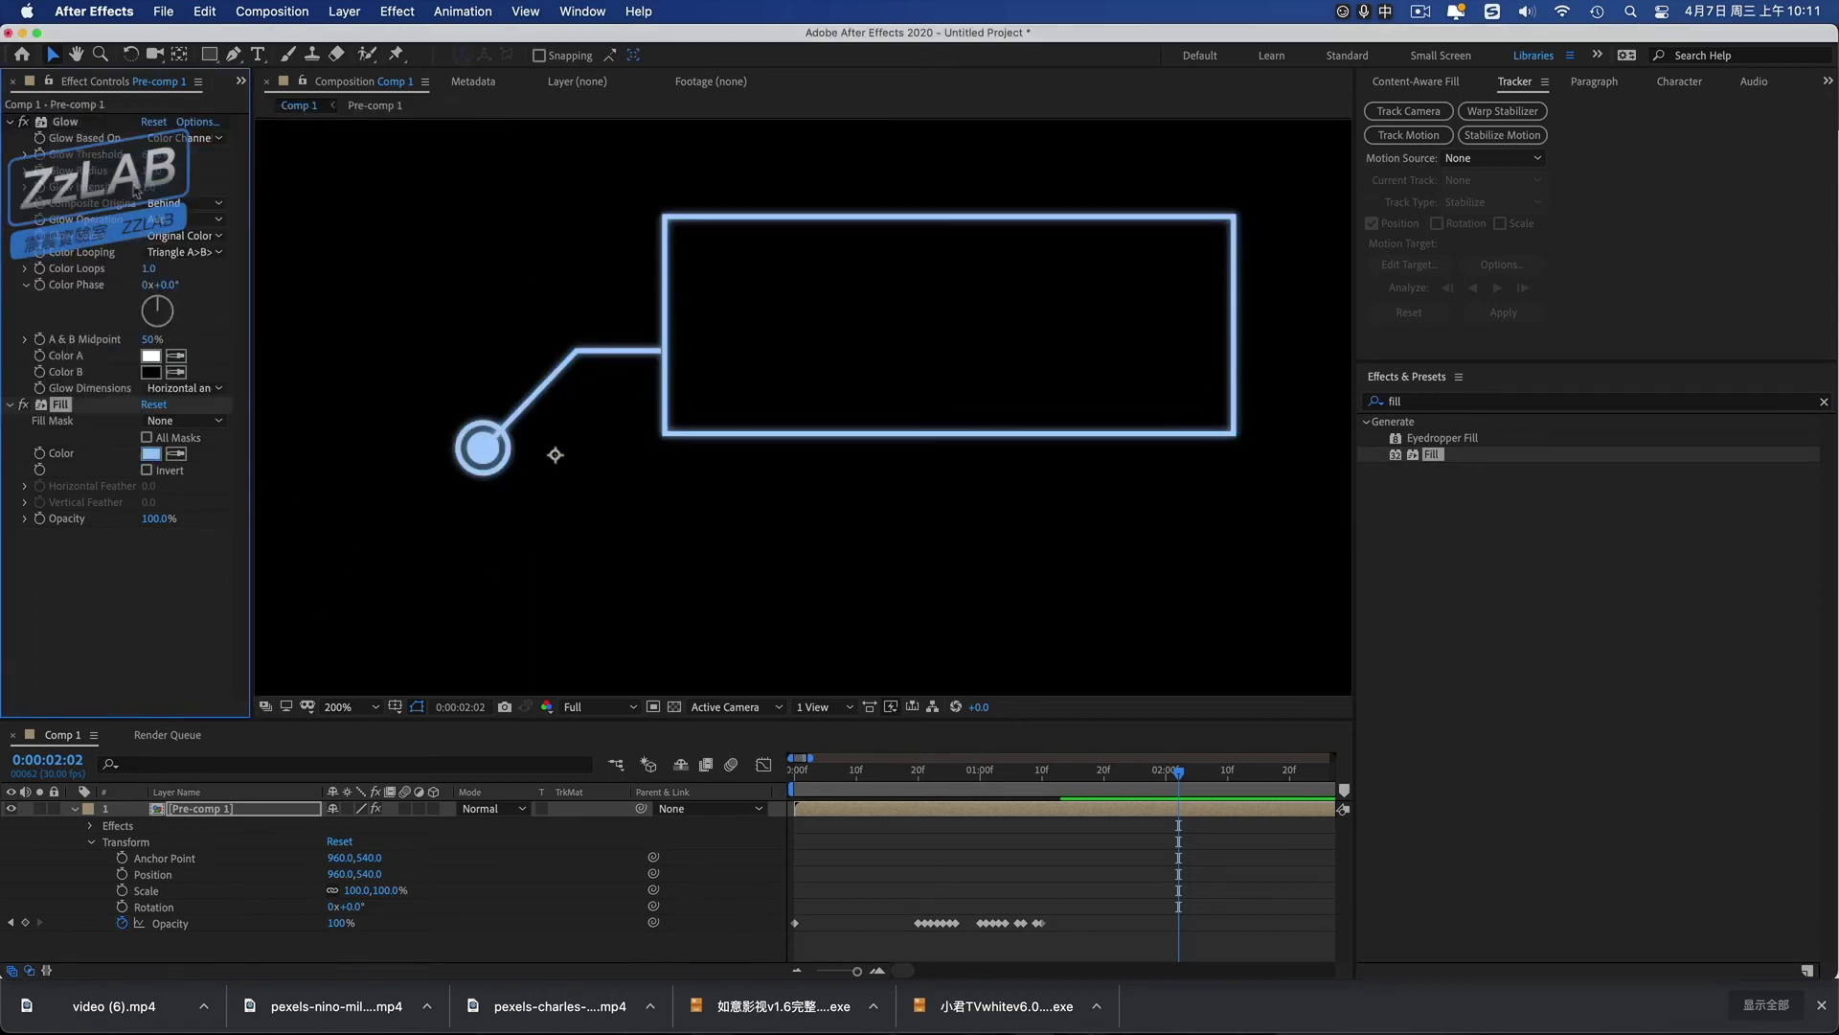
pyautogui.moveTo(135, 189); pyautogui.dragTo(144, 187)
pyautogui.moveTo(1178, 771); pyautogui.dragTo(1073, 793)
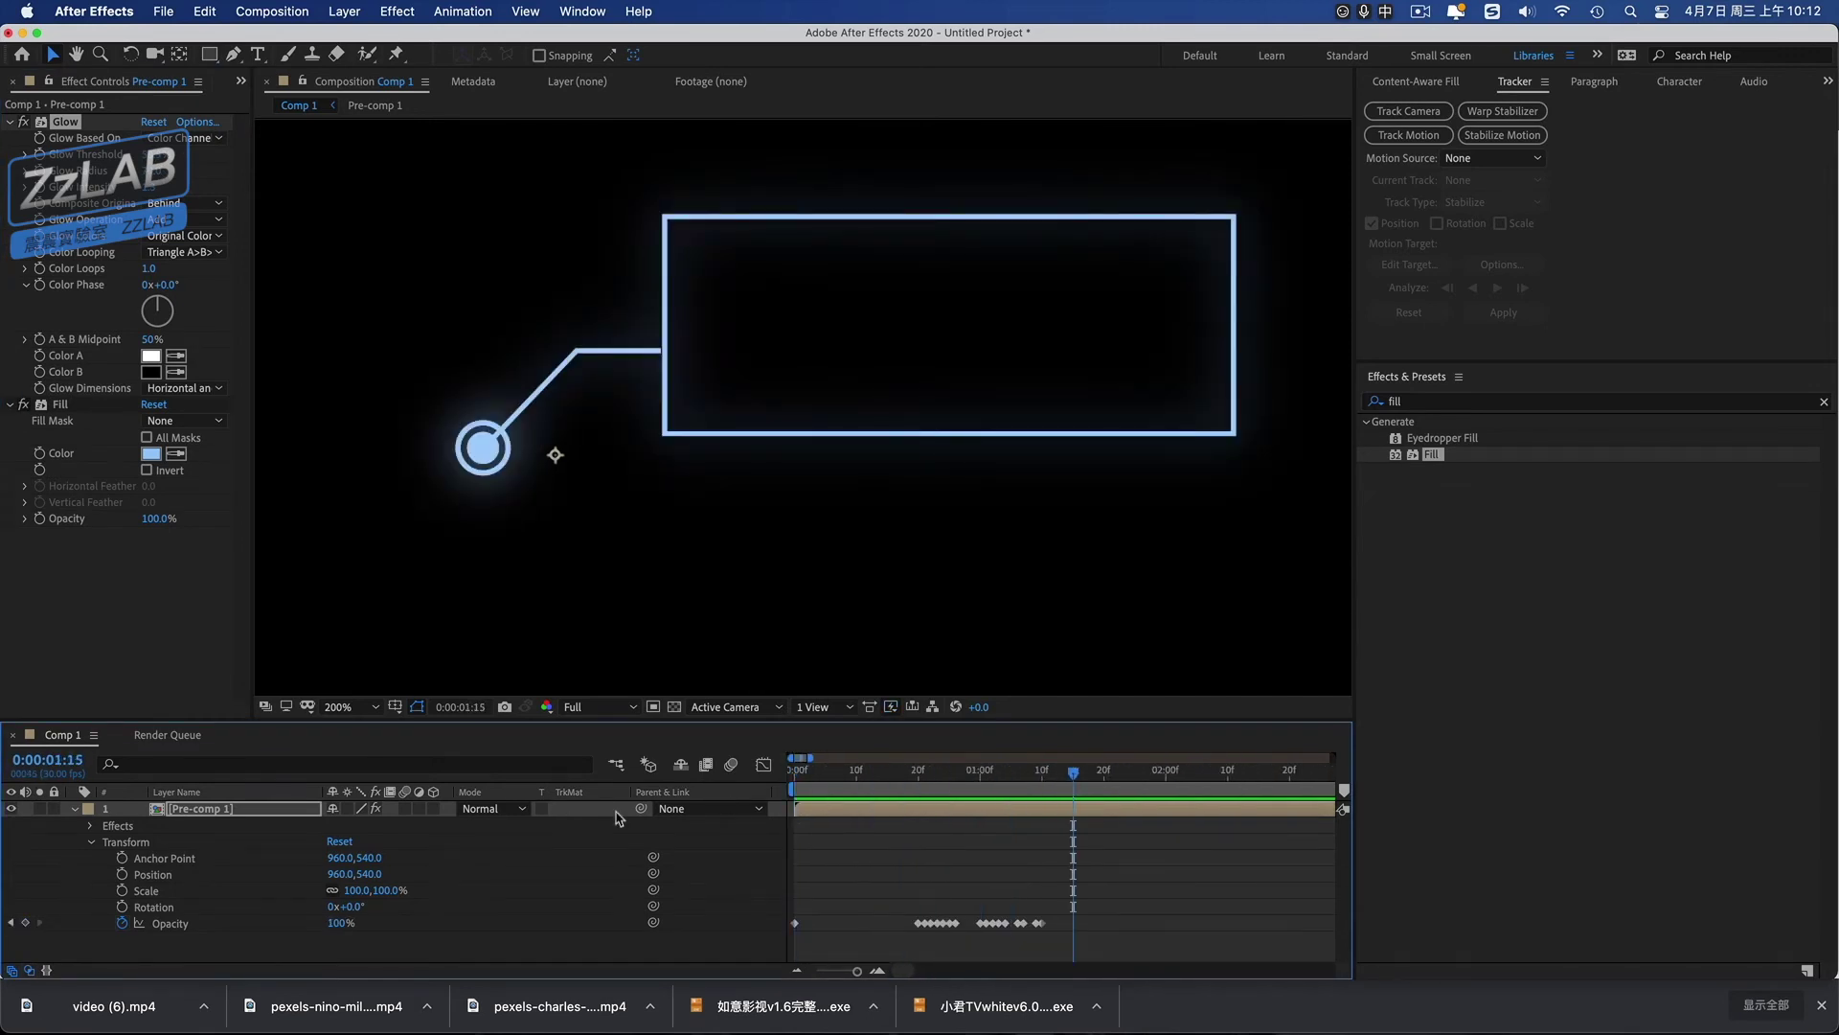
# Inside Pre-comp 1, add a new text layer reading 震震实验室.
pyautogui.doubleClick(195, 809)
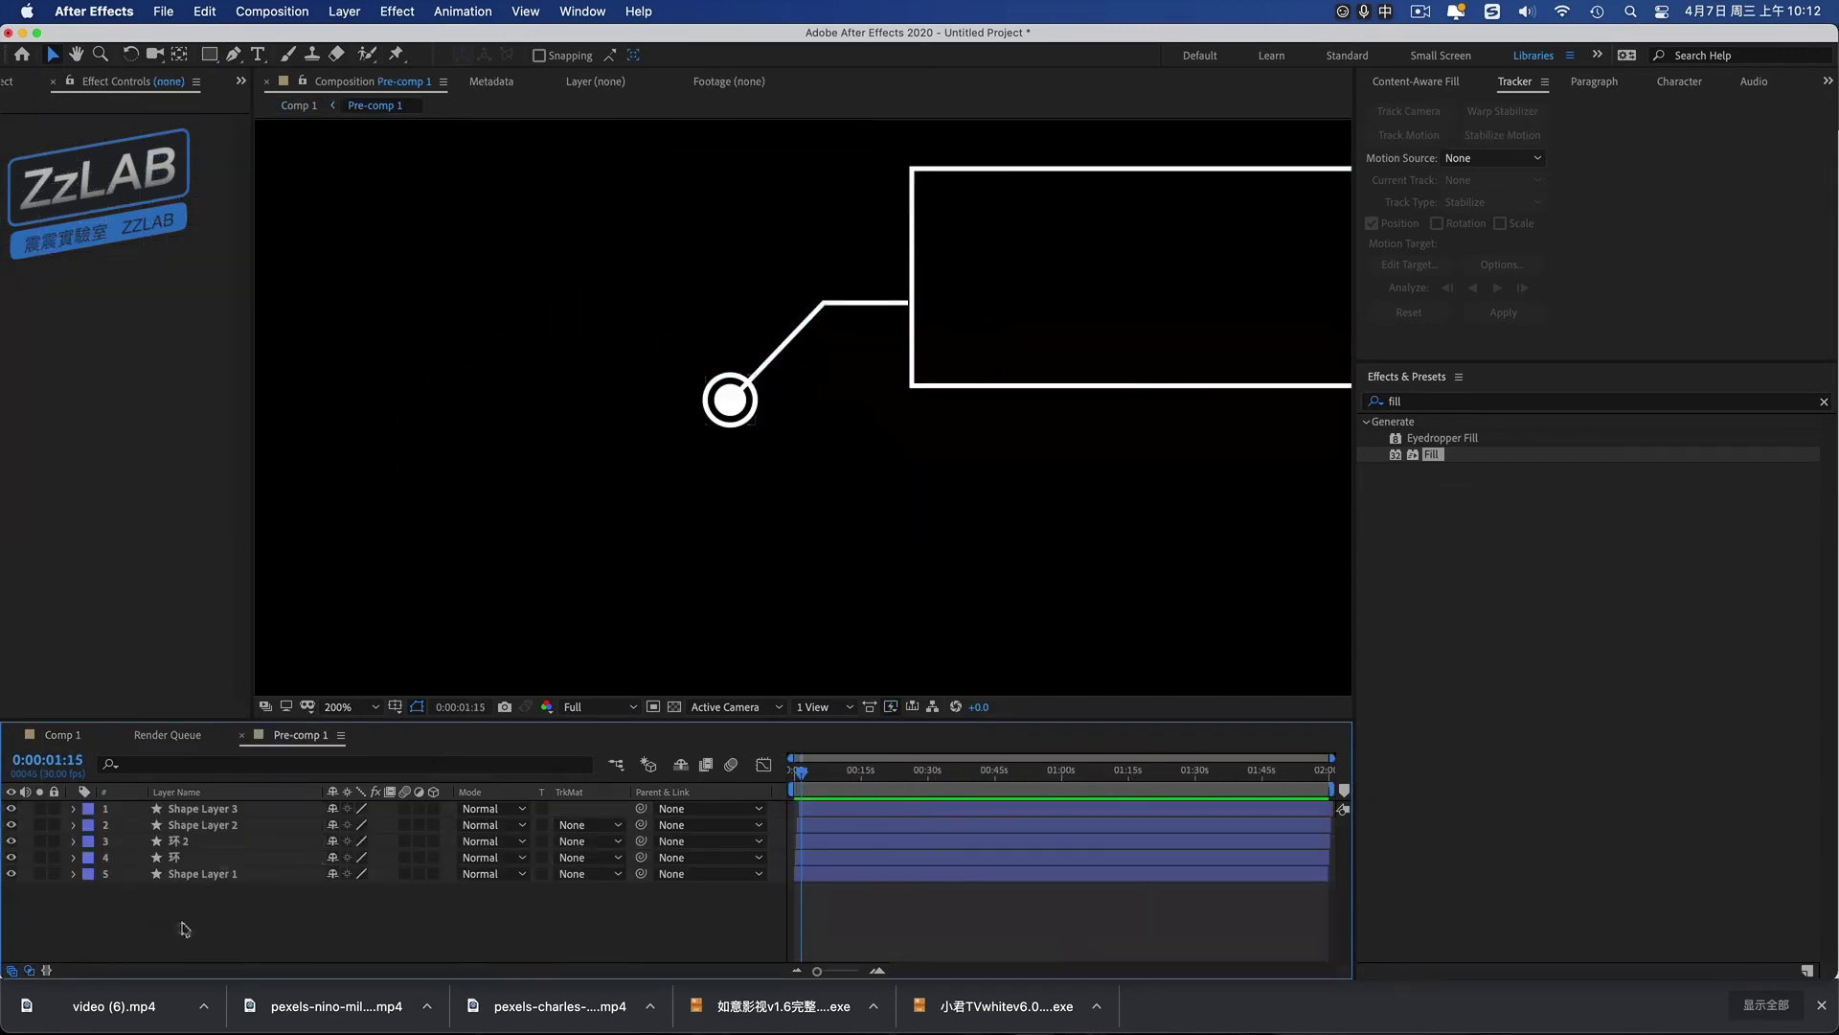
pyautogui.write('h')
pyautogui.moveTo(677, 538); pyautogui.dragTo(292, 636)
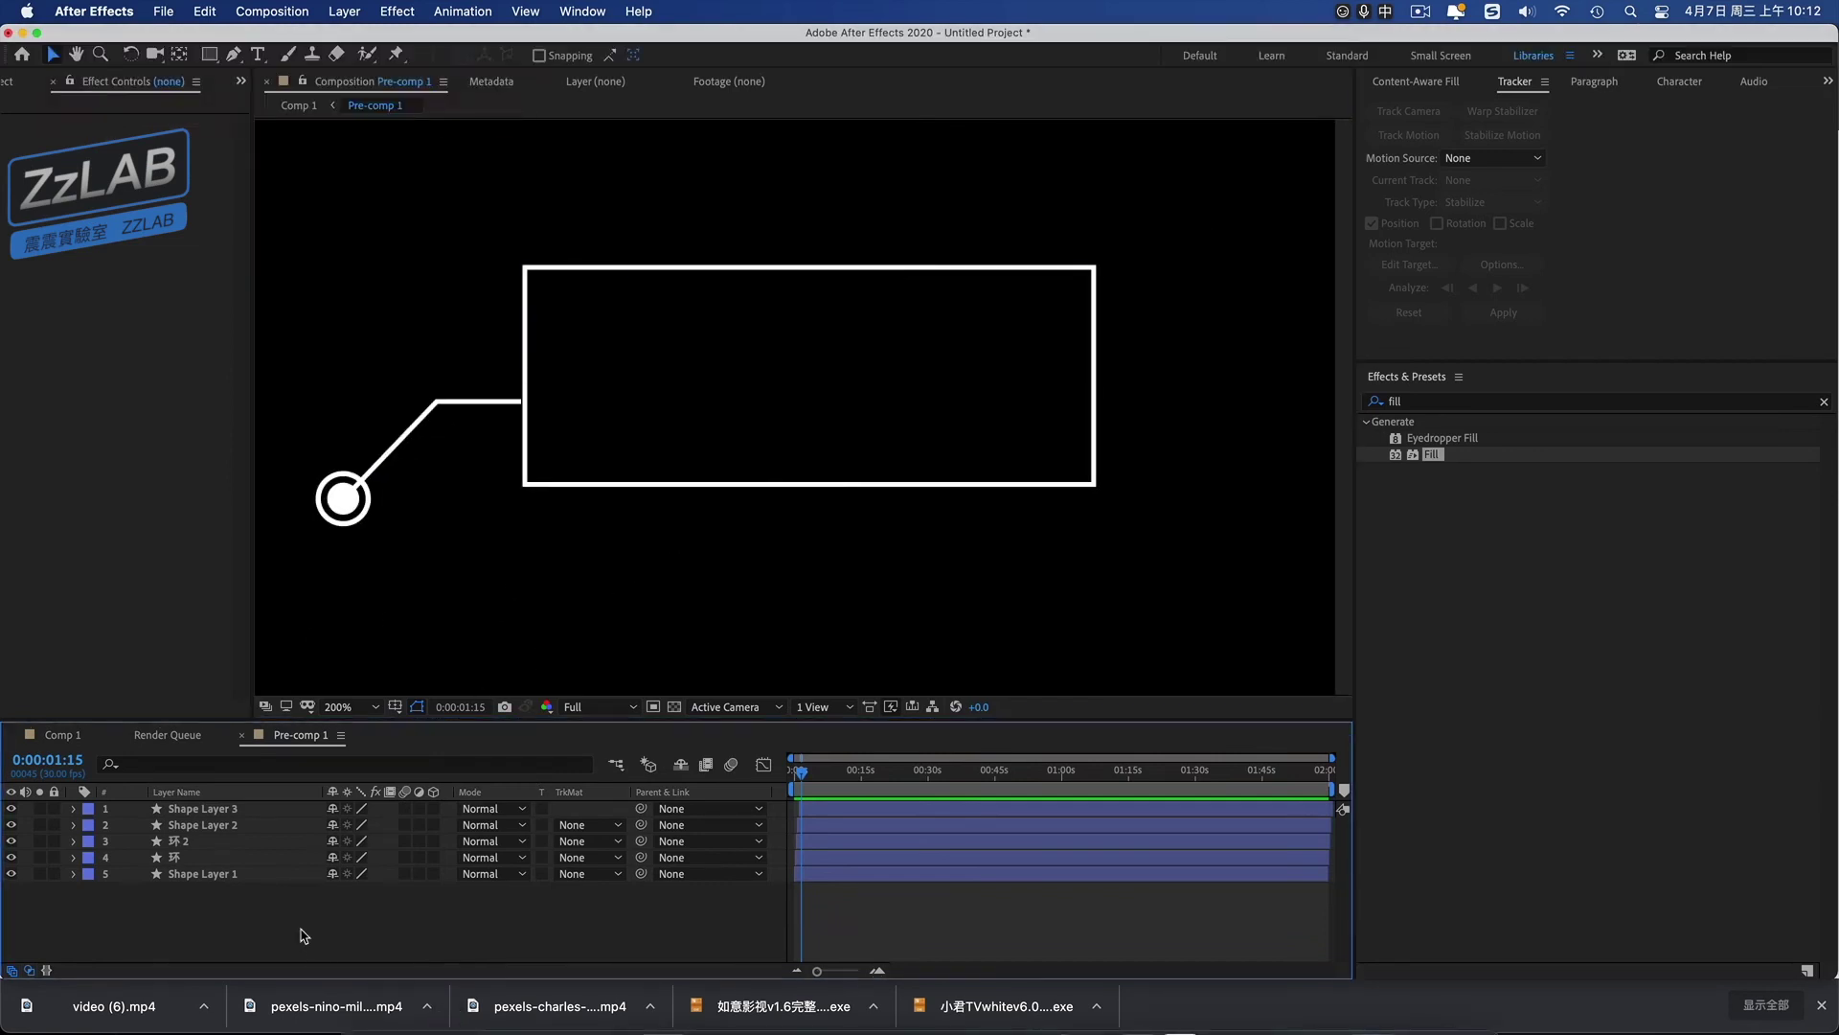
pyautogui.rightClick(463, 794)
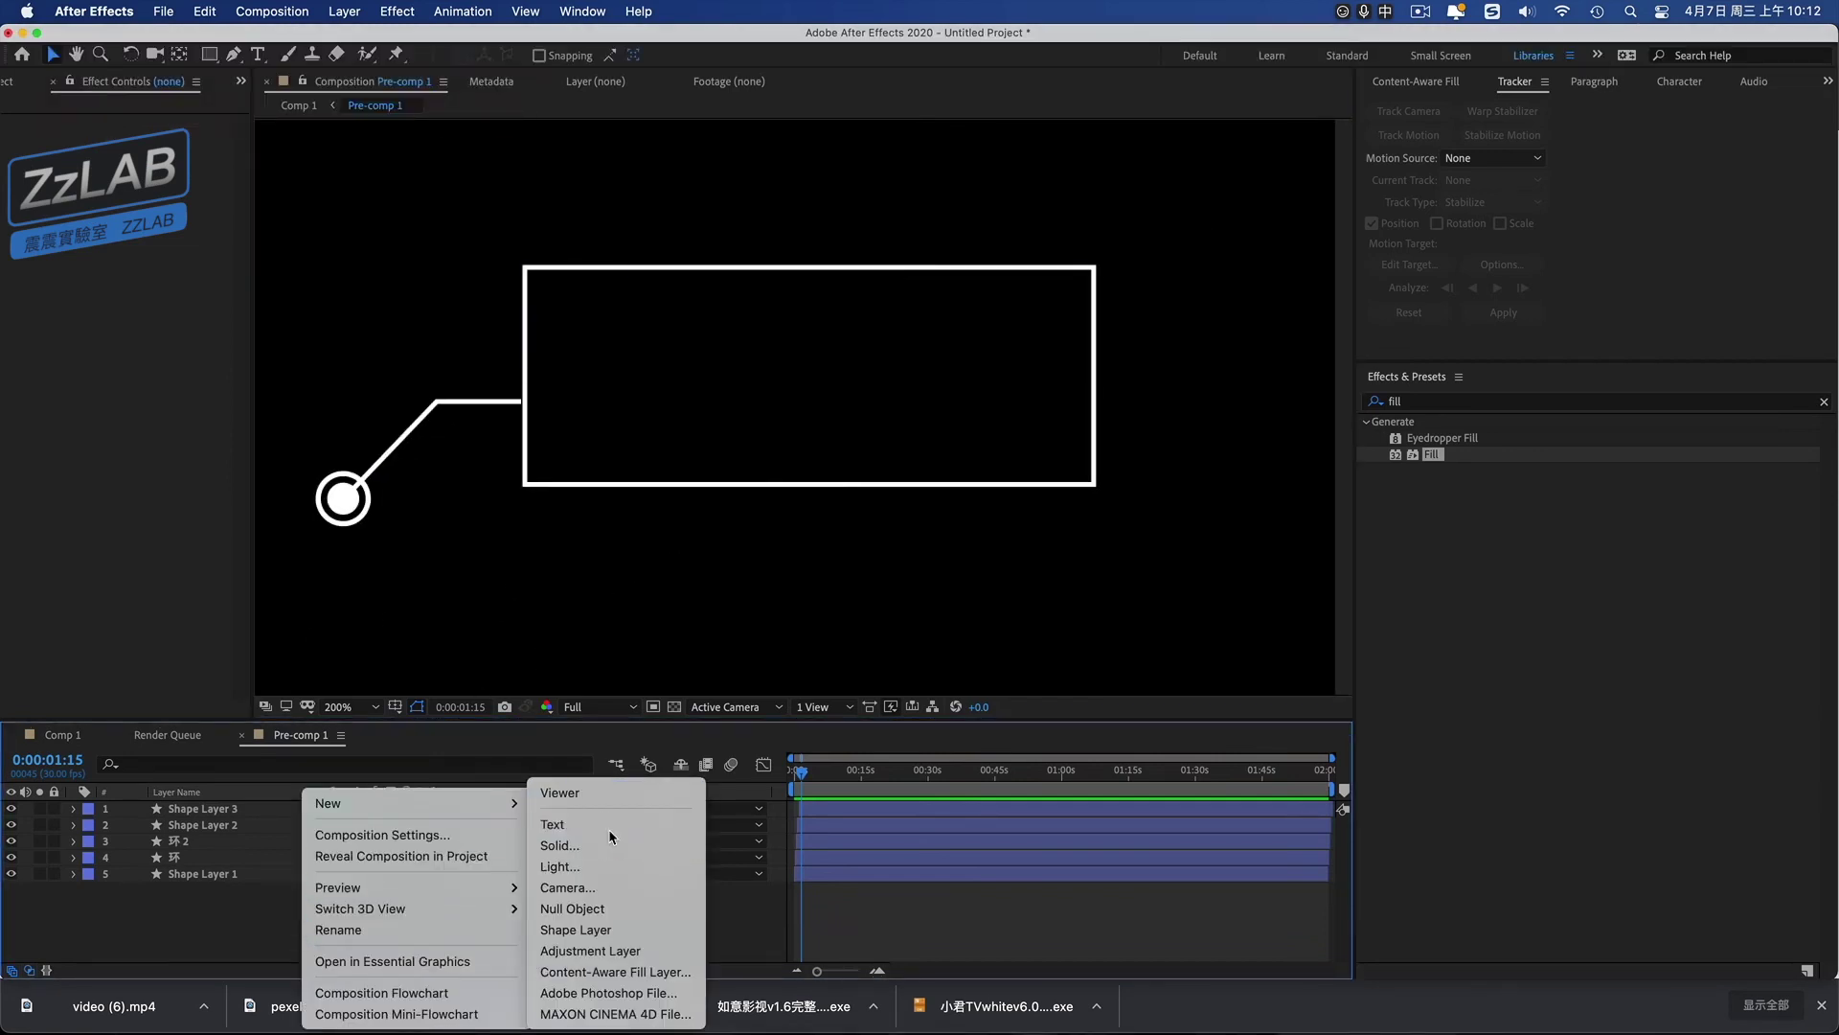
pyautogui.click(609, 826)
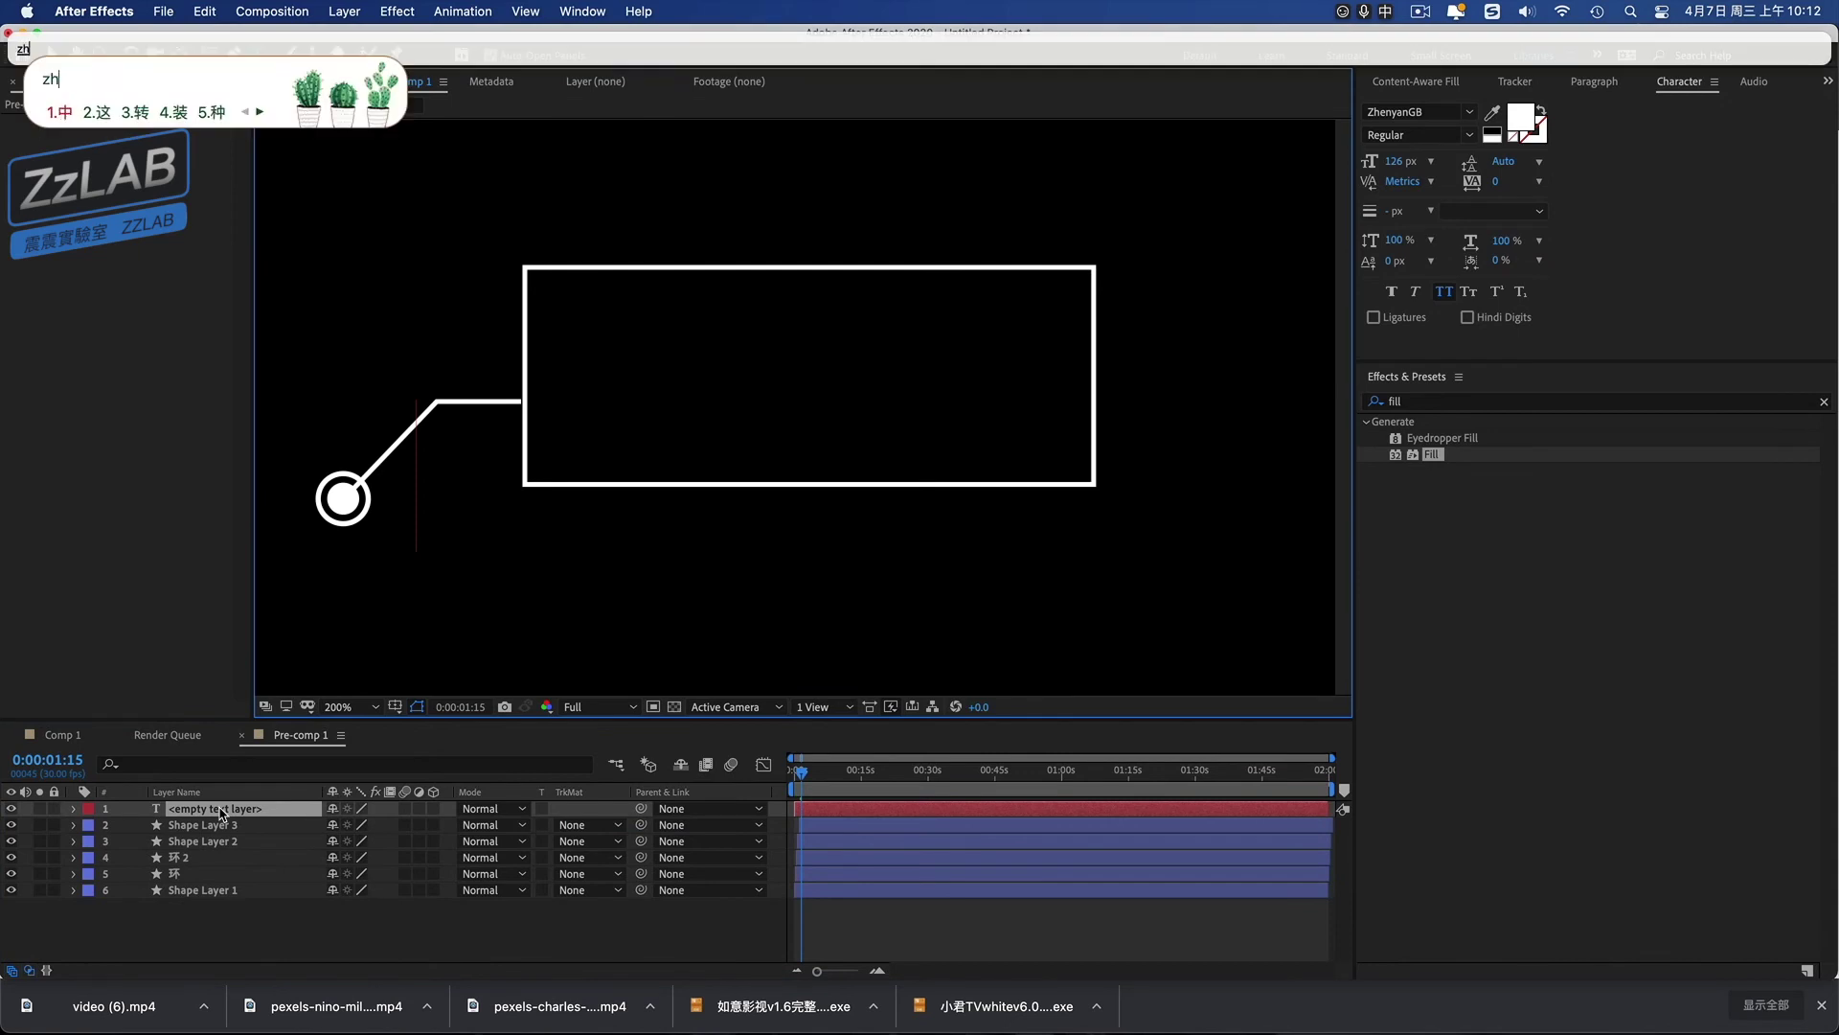
pyautogui.write('震震实验室')
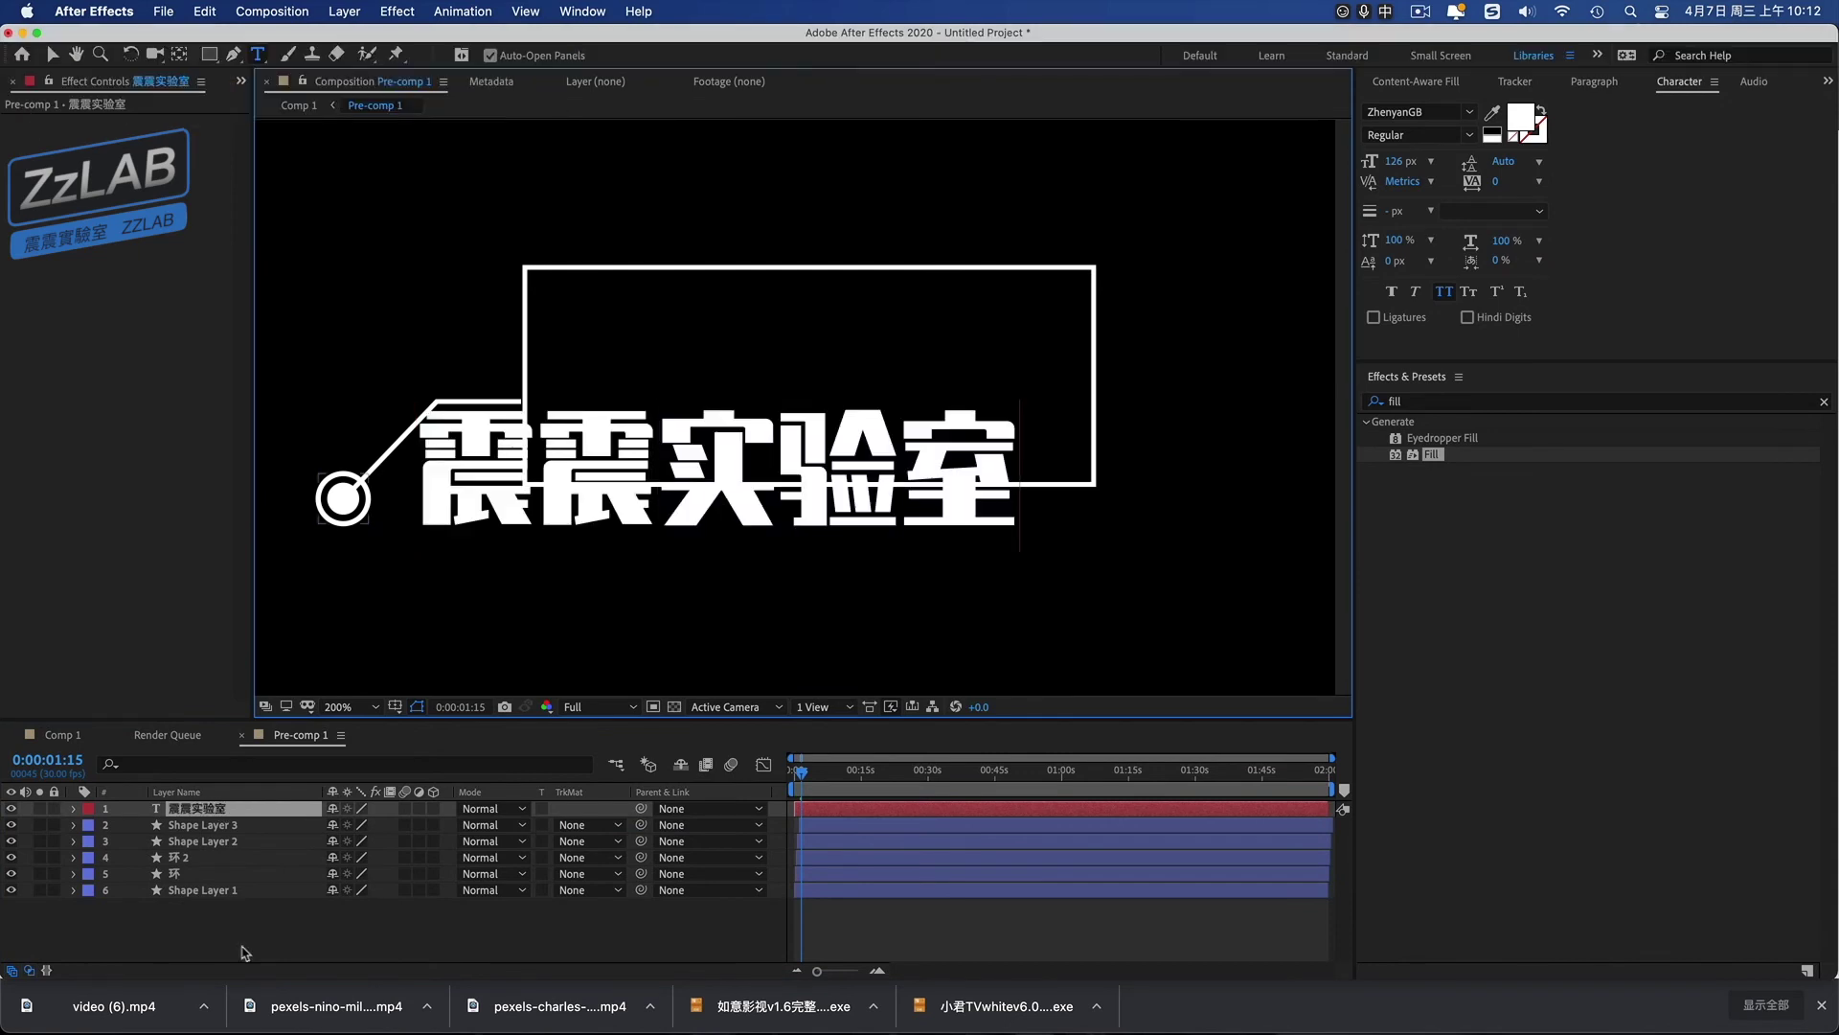
pyautogui.click(53, 54)
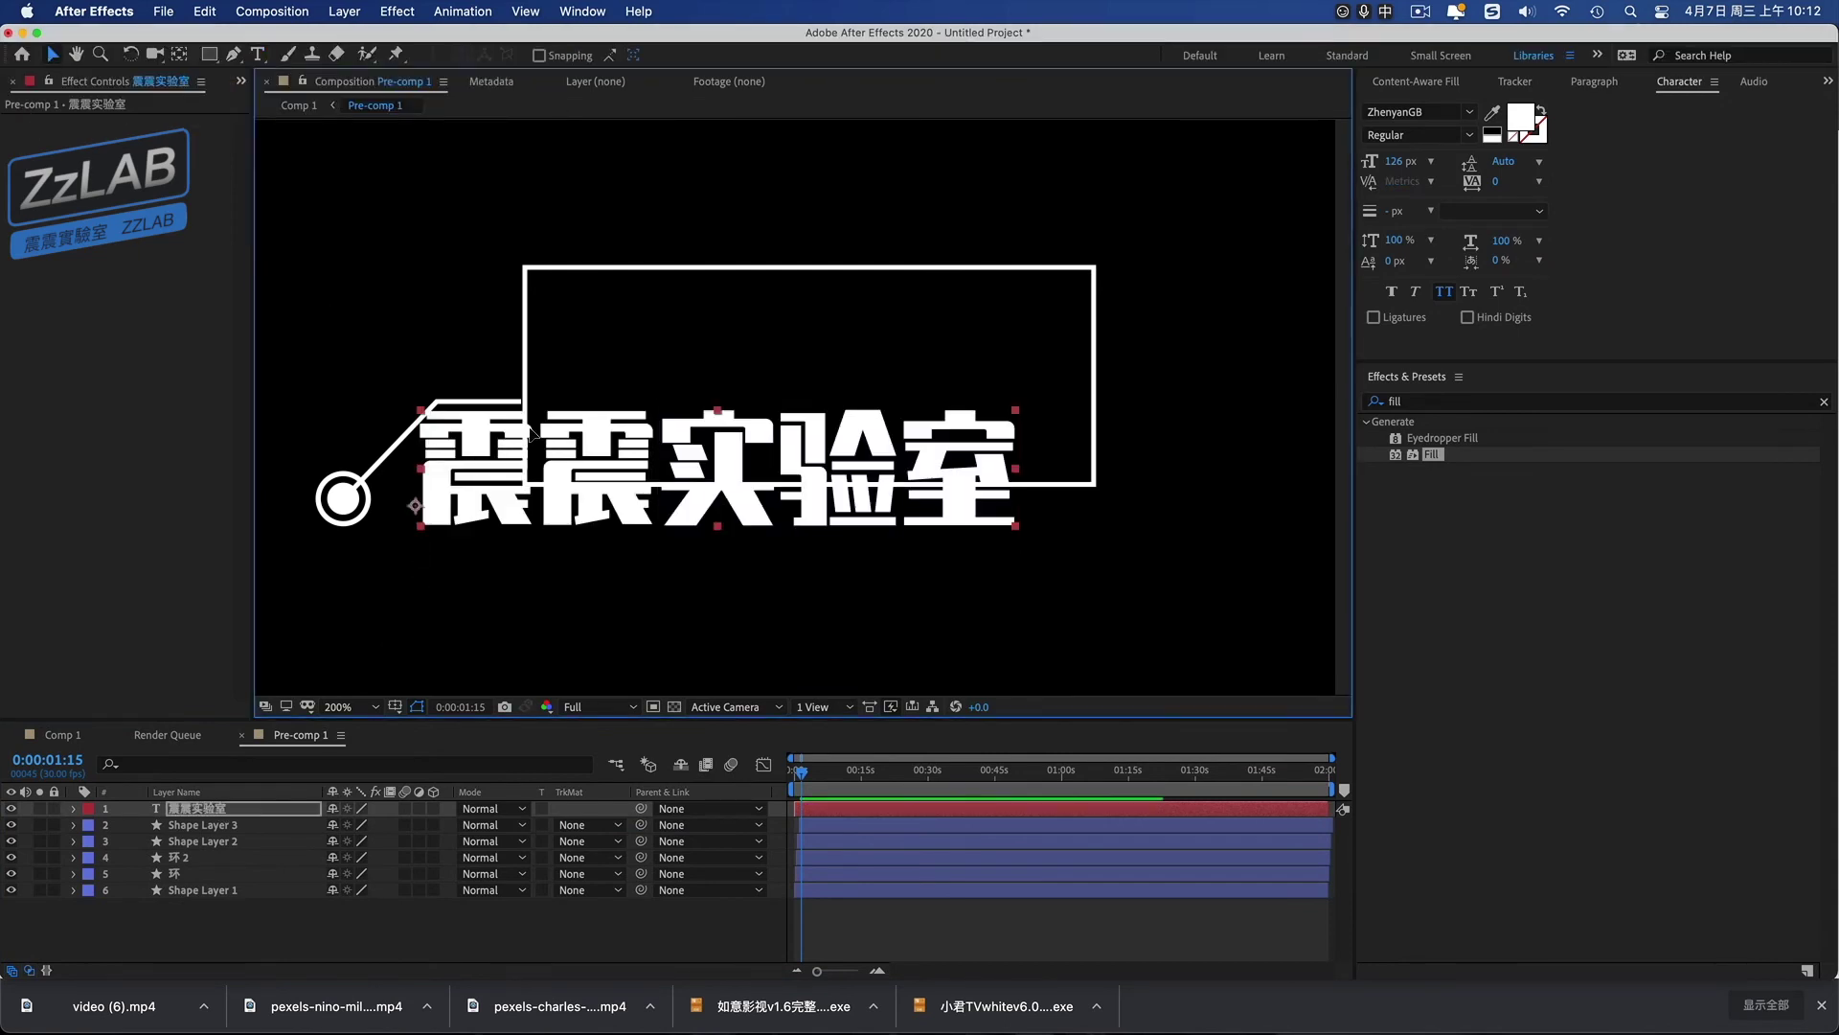
# Set the title to 107 px, position it inside the rectangle, and return to Comp 1.
pyautogui.moveTo(718, 484); pyautogui.dragTo(814, 388)
pyautogui.doubleClick(814, 388)
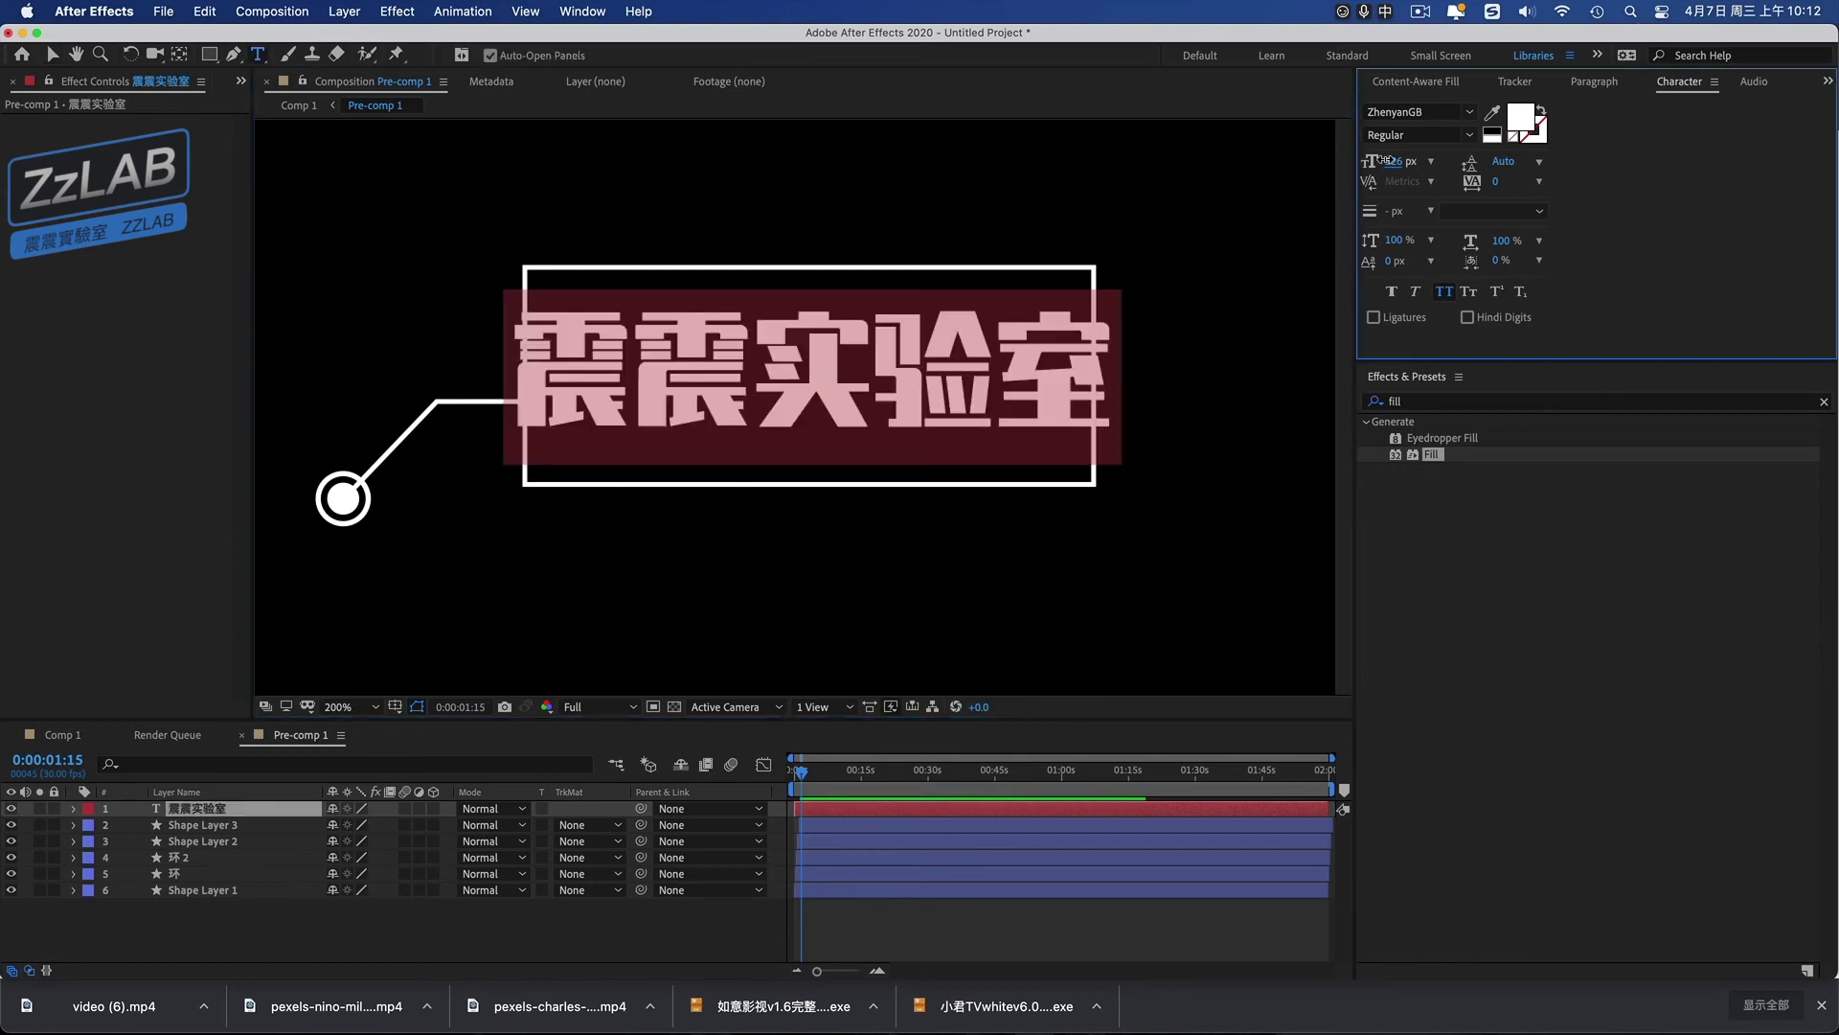
pyautogui.moveTo(1394, 161); pyautogui.dragTo(1370, 161)
pyautogui.click(52, 55)
pyautogui.moveTo(670, 379); pyautogui.dragTo(709, 380)
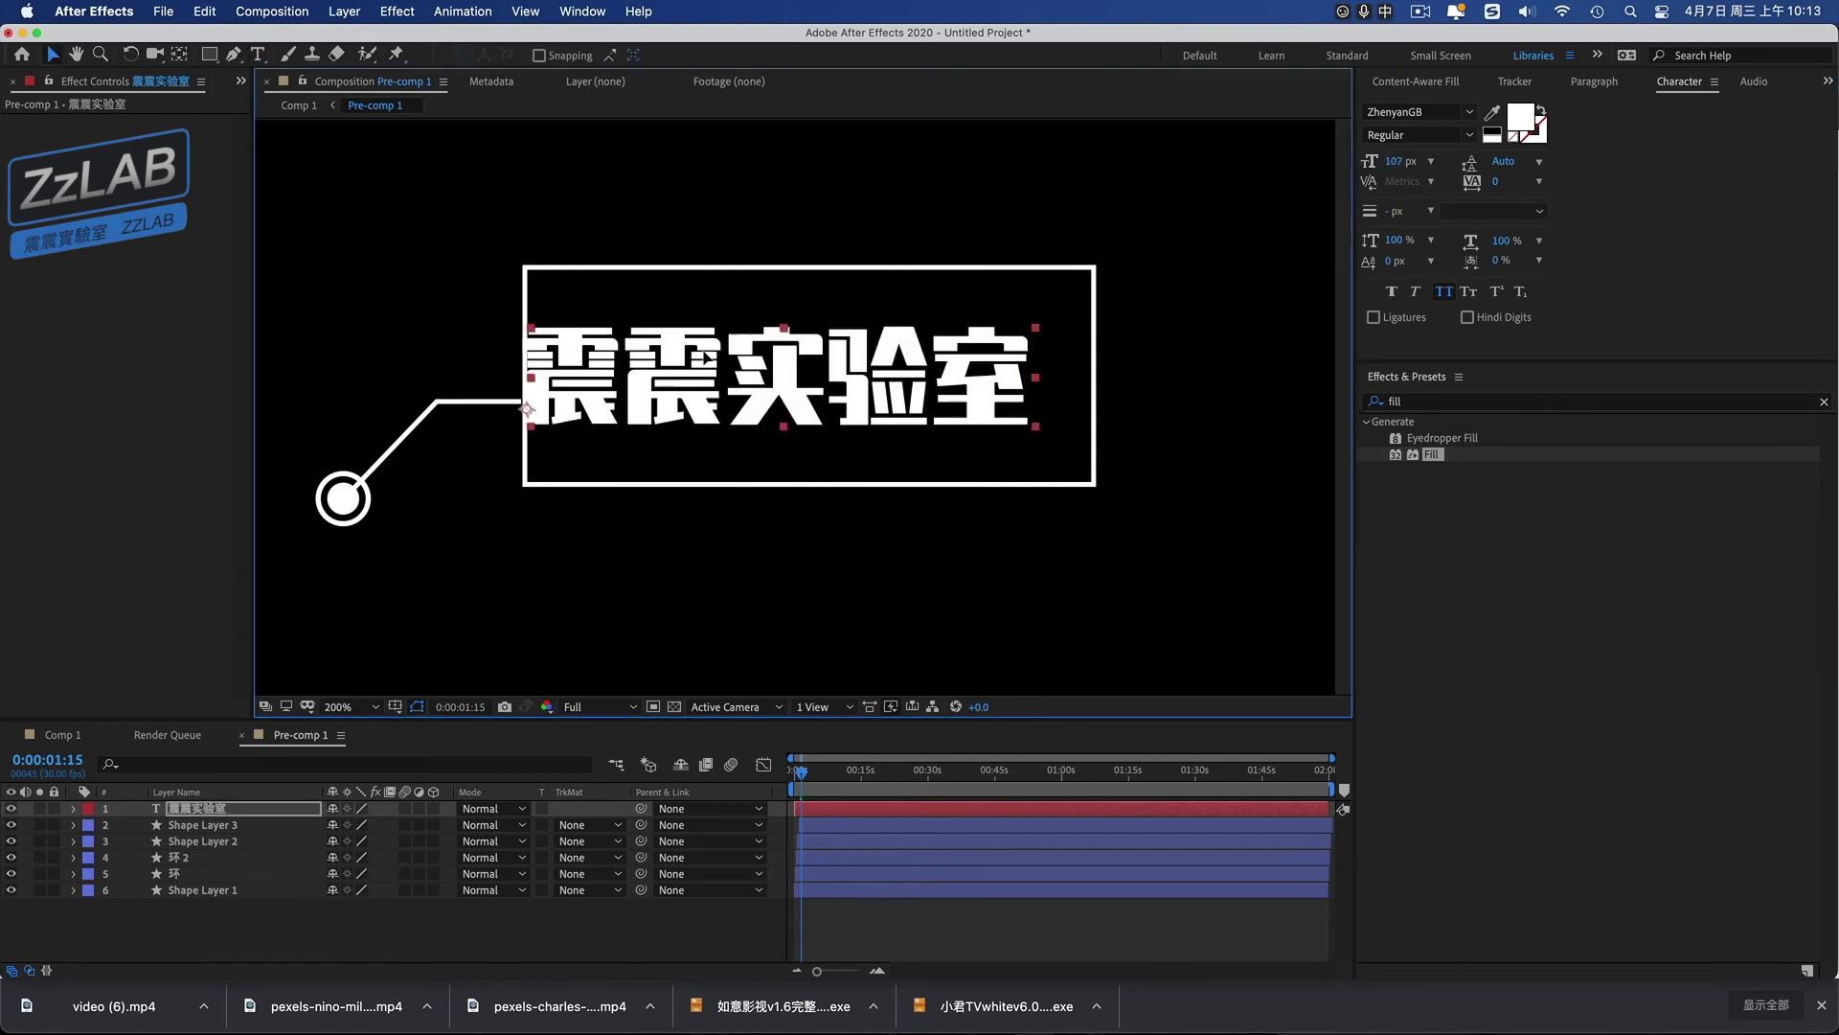
pyautogui.click(54, 736)
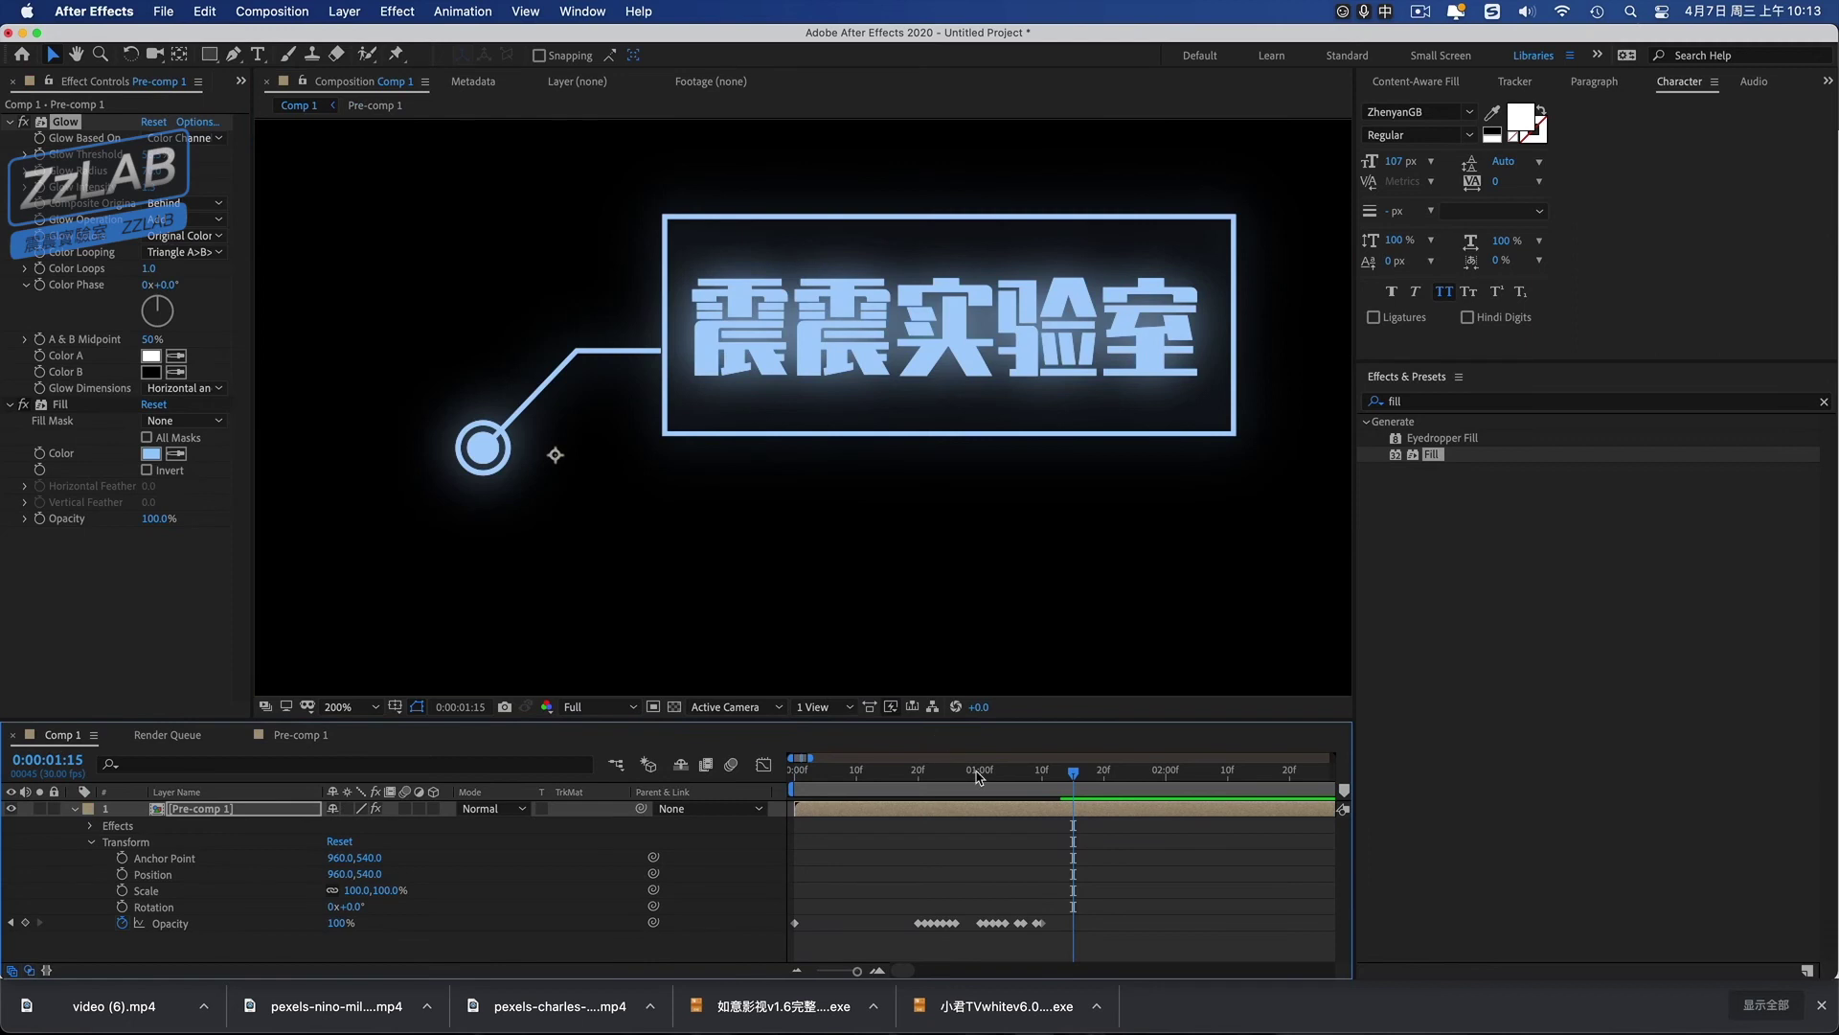
# Preview, then shift the title layer later inside Pre-comp 1 so the text enters afterwards.
pyautogui.click(795, 772)
pyautogui.press('space')
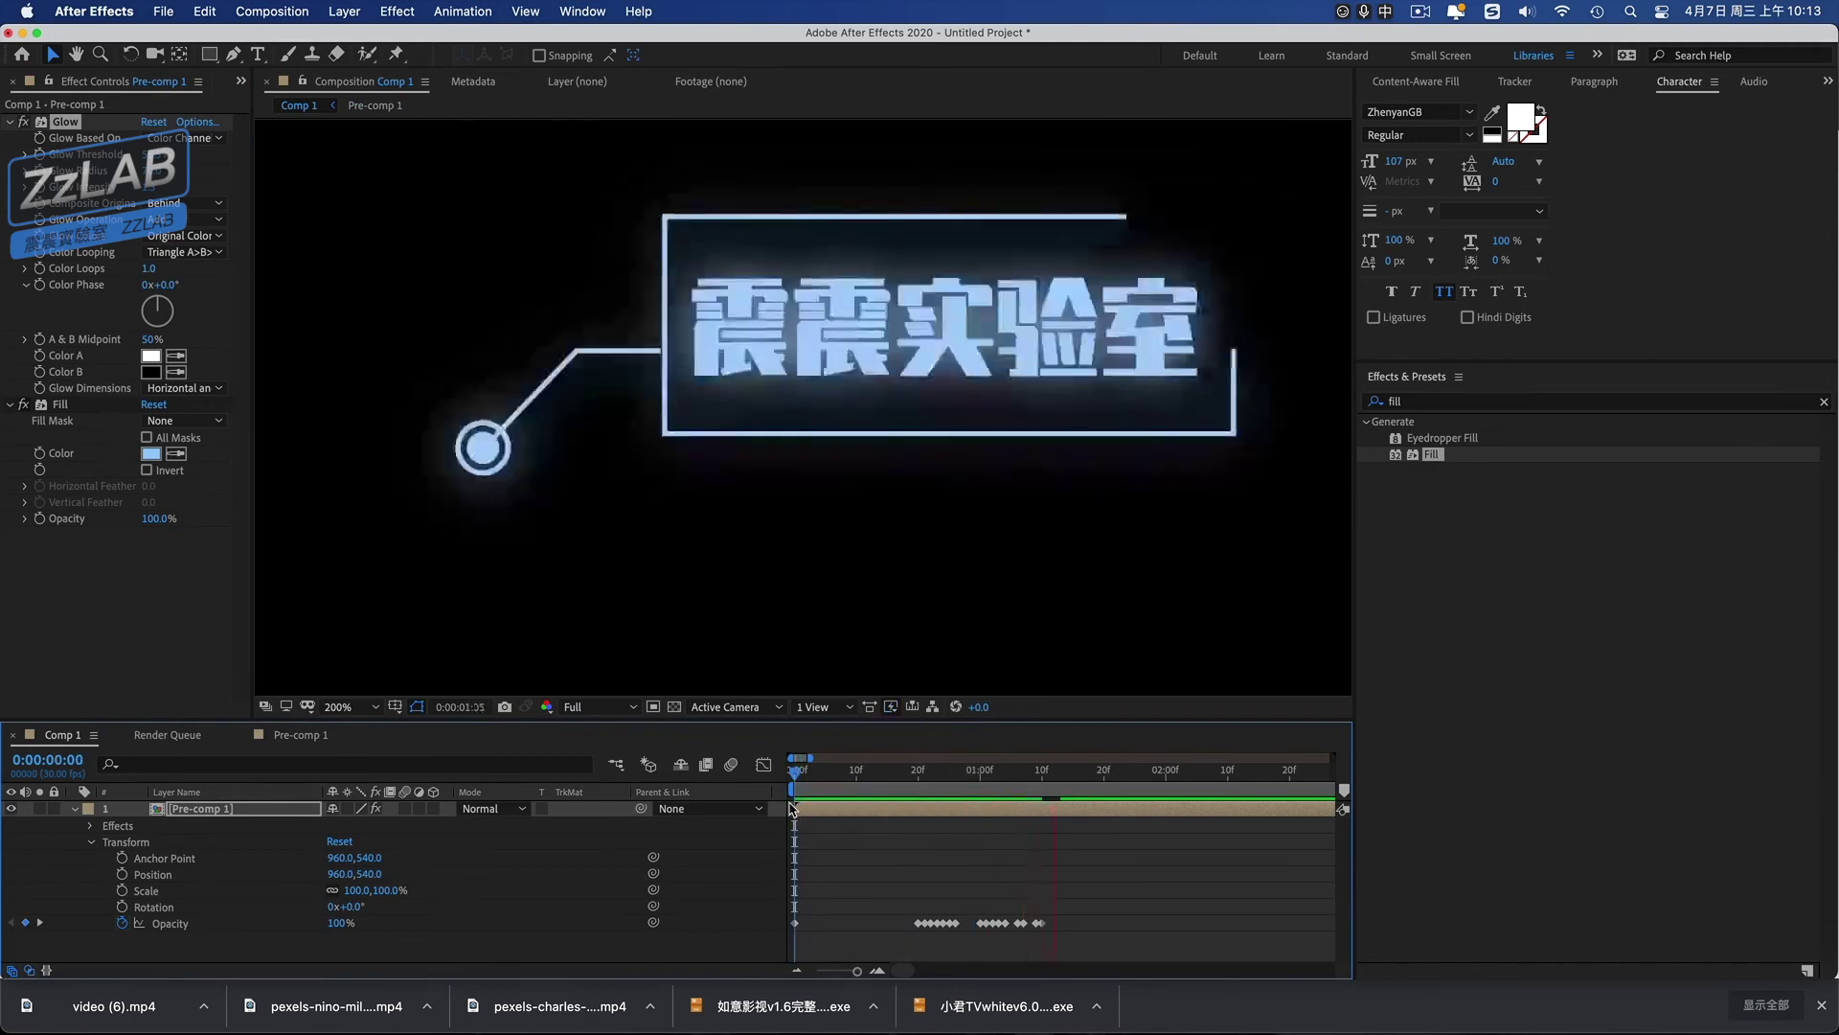
pyautogui.doubleClick(227, 805)
pyautogui.moveTo(816, 808); pyautogui.dragTo(820, 807)
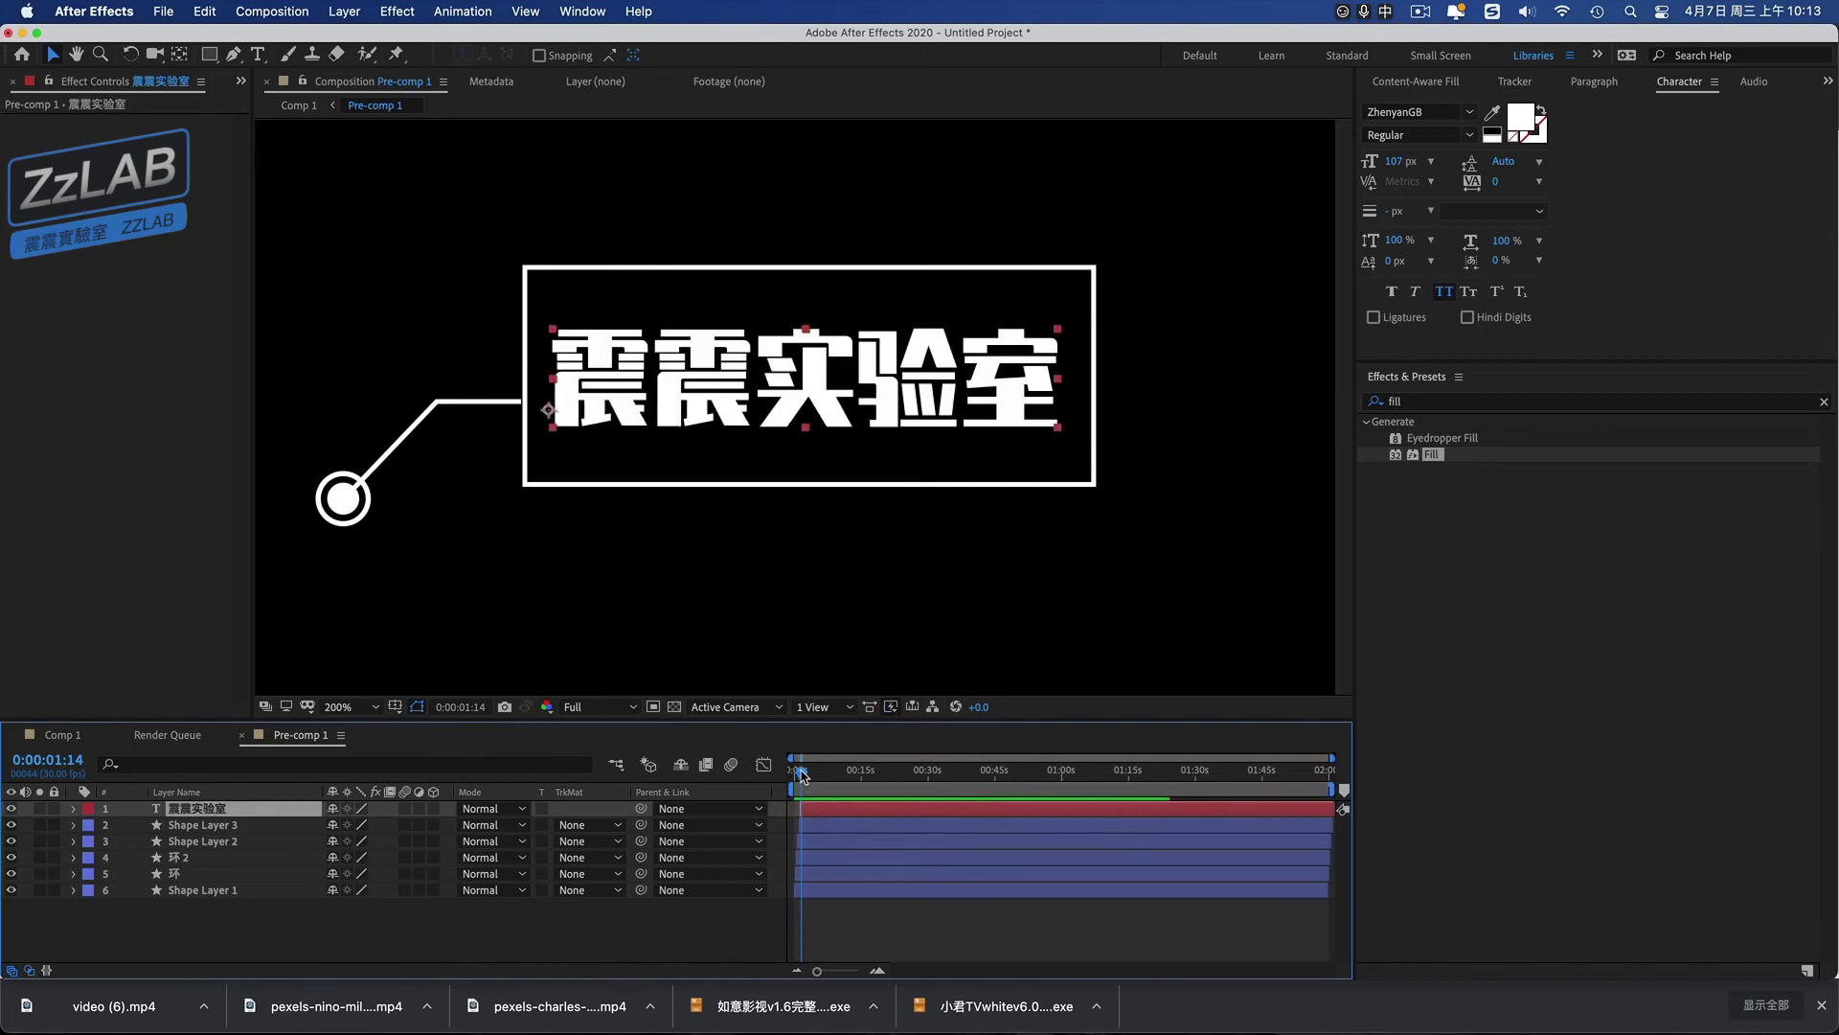
pyautogui.press('space')
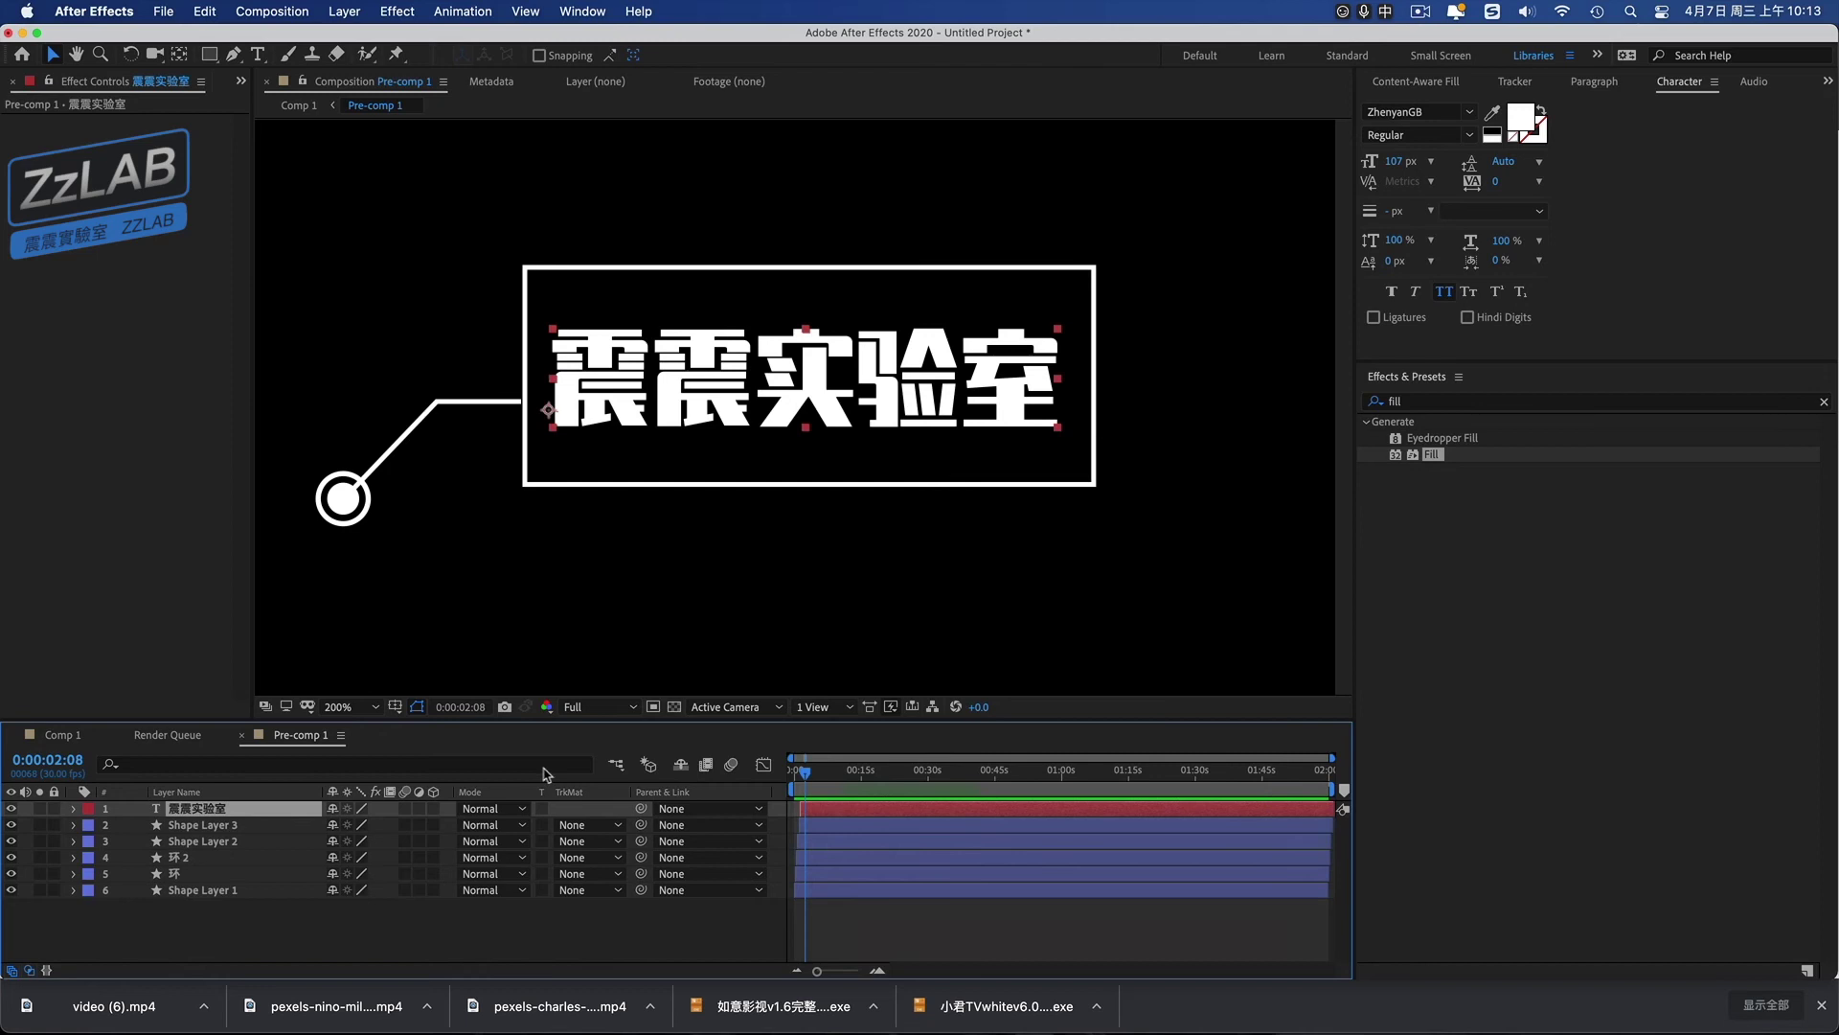
# Back in Comp 1, move Fill above Glow so the callout glows white.
pyautogui.click(105, 734)
pyautogui.press('space')
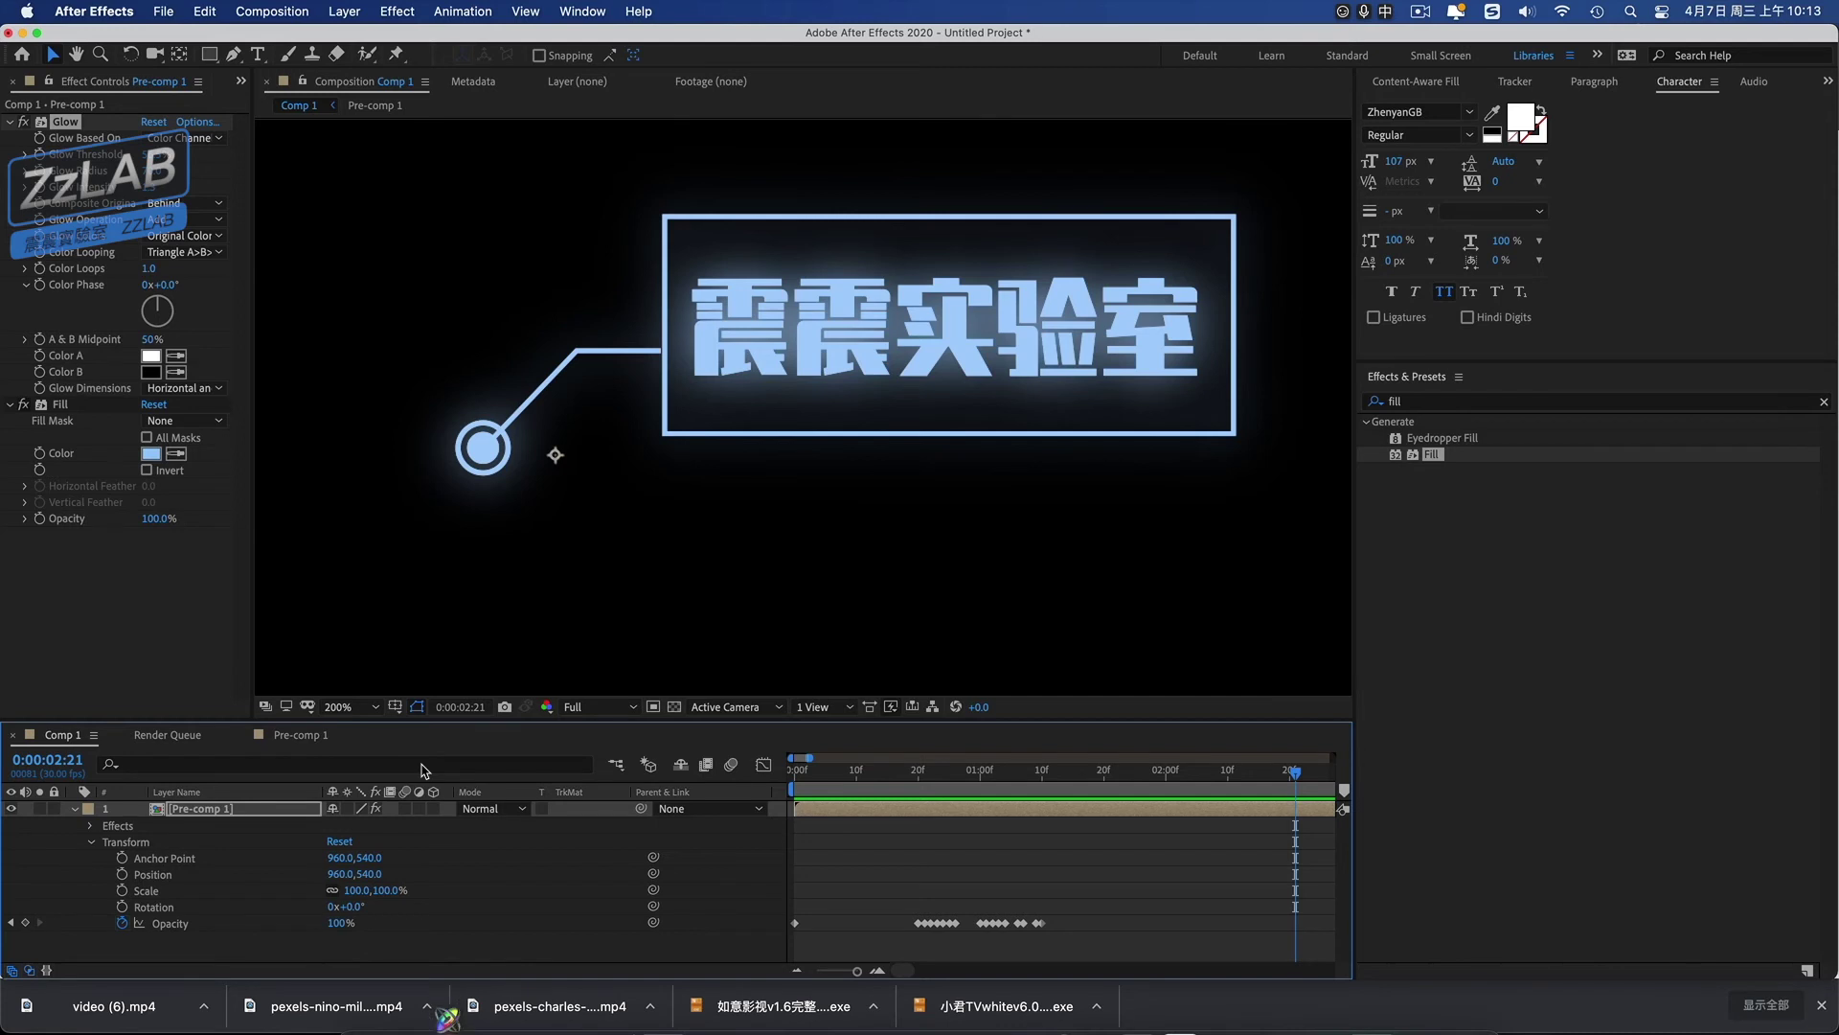
pyautogui.moveTo(60, 404); pyautogui.dragTo(60, 119)
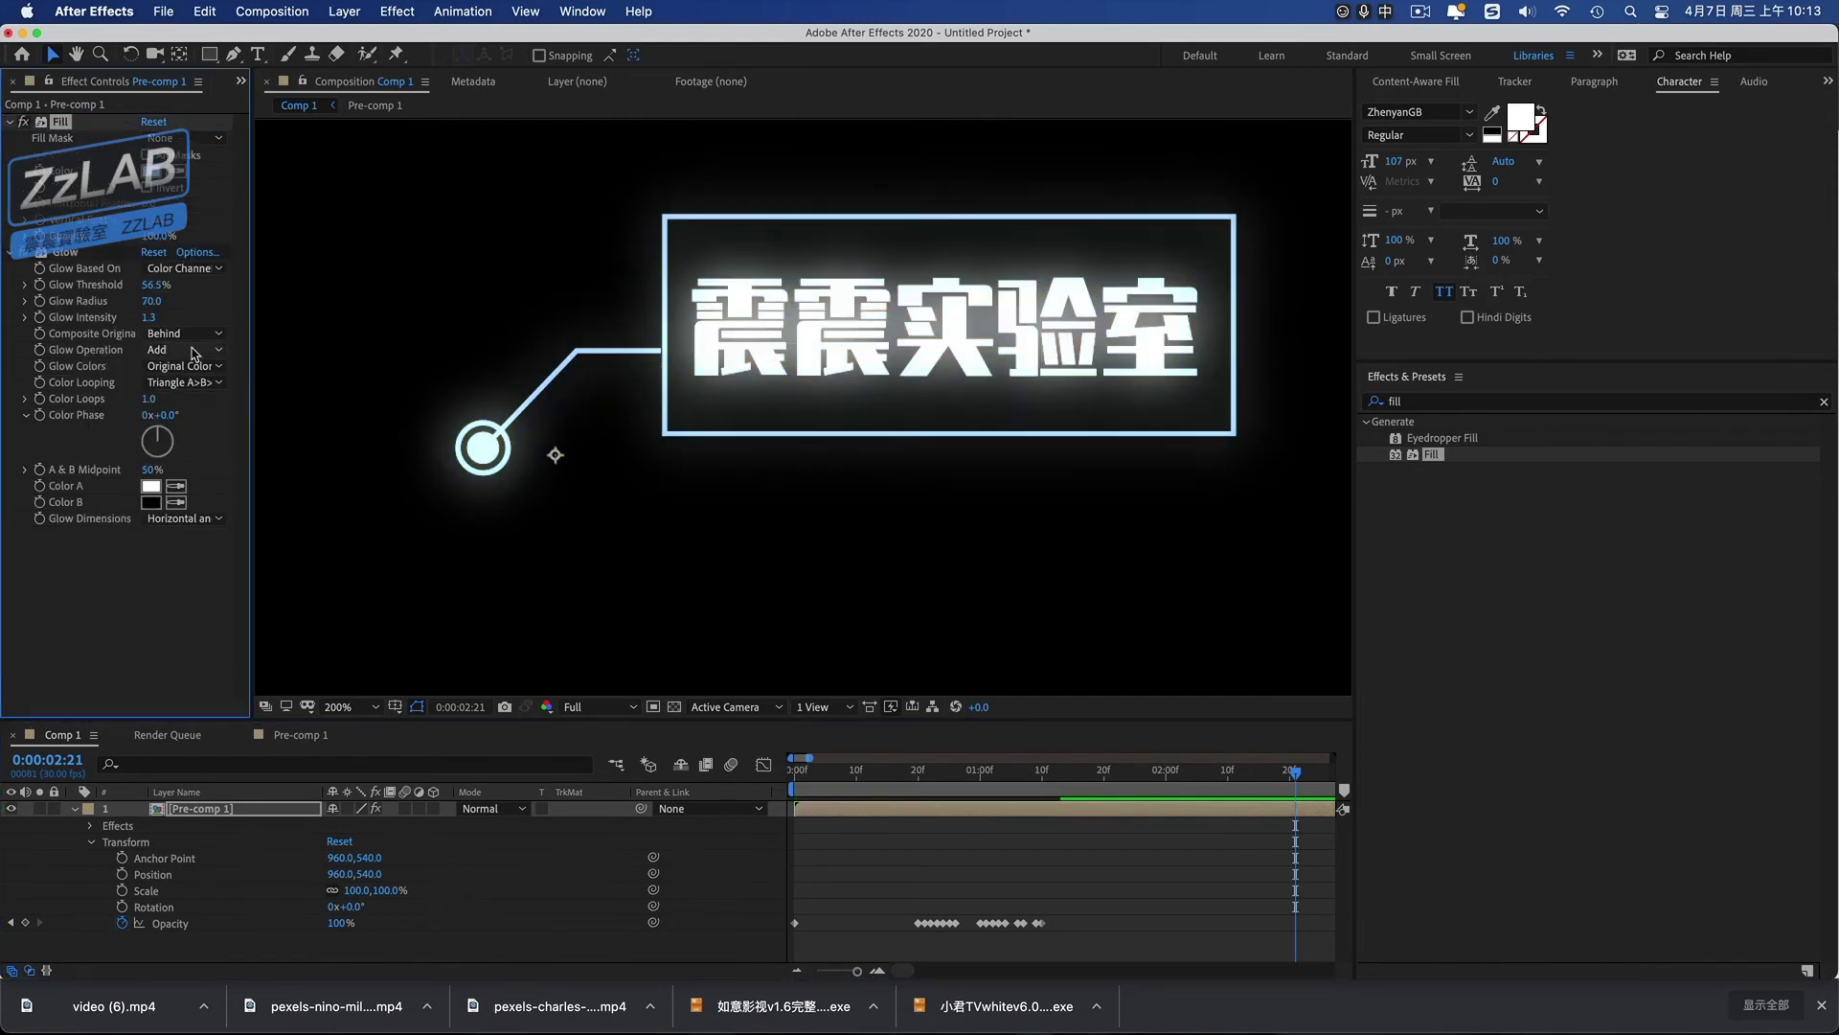
pyautogui.moveTo(920, 772); pyautogui.dragTo(1087, 774)
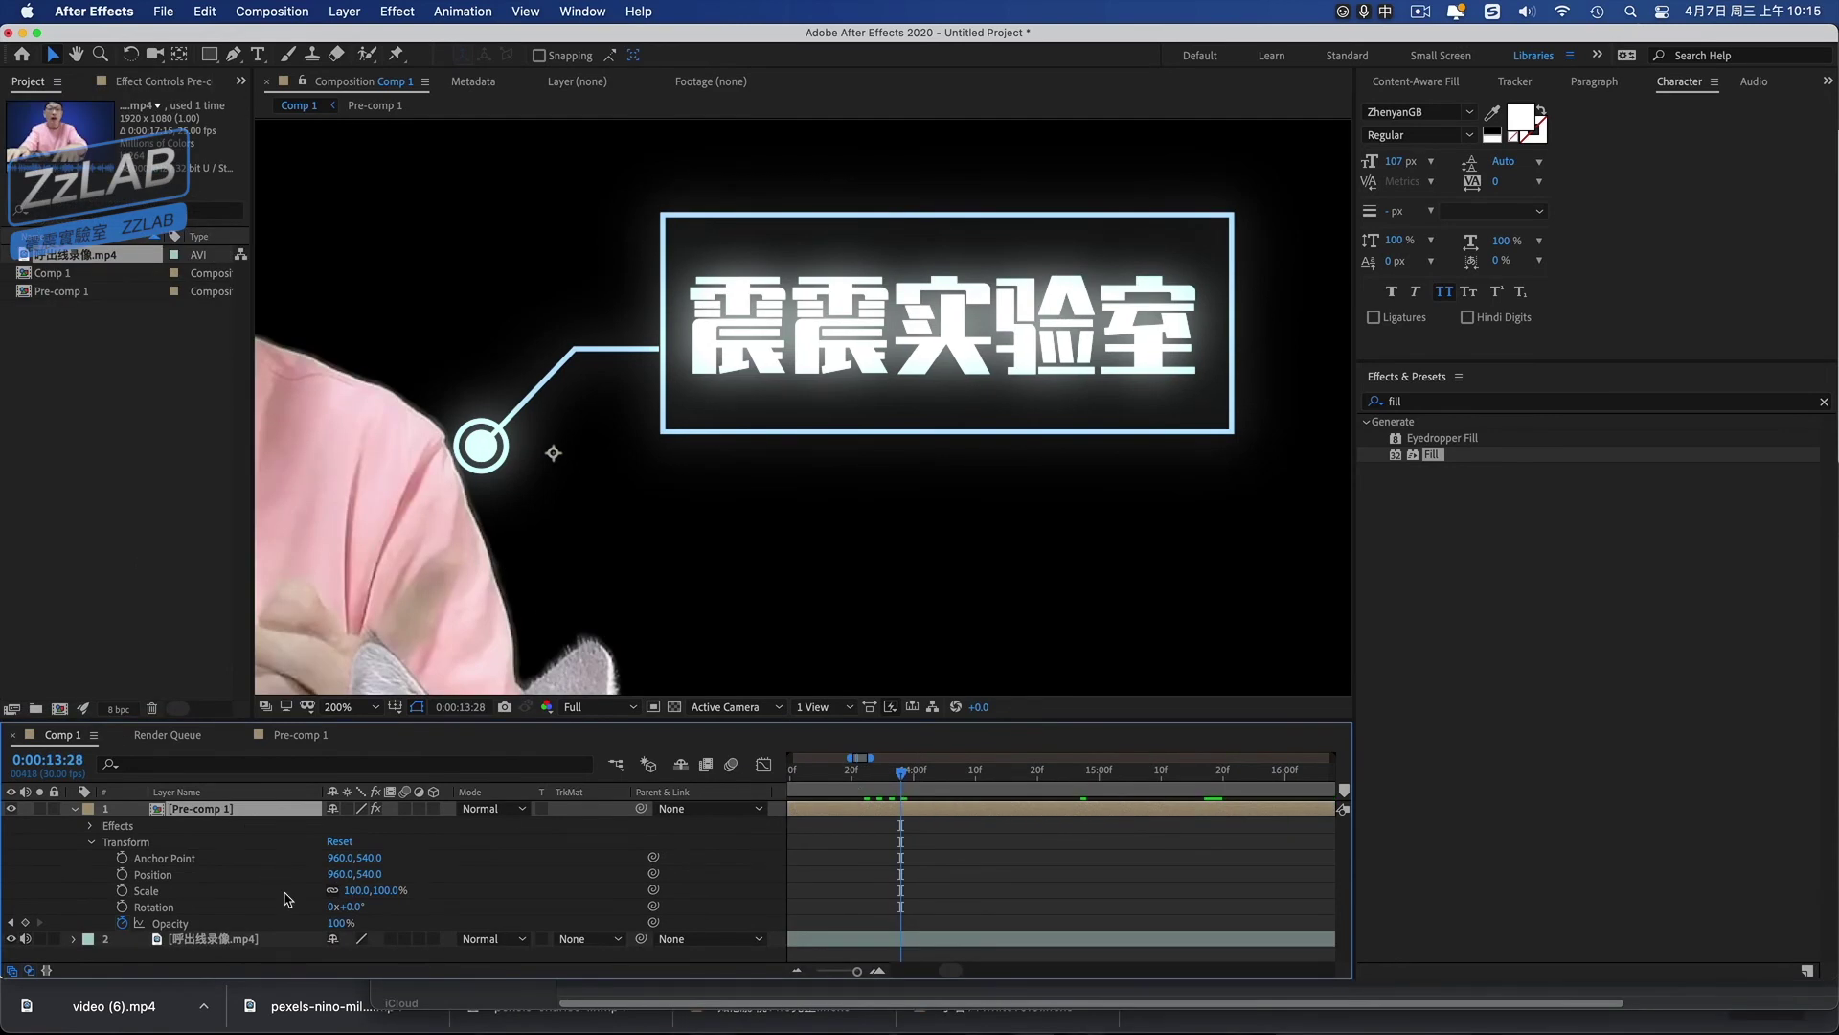
# Hide the callout, split the footage layer at 14:03, and show the Tracker panel.
pyautogui.click(200, 941)
pyautogui.click(10, 808)
pyautogui.moveTo(901, 772); pyautogui.dragTo(1094, 779)
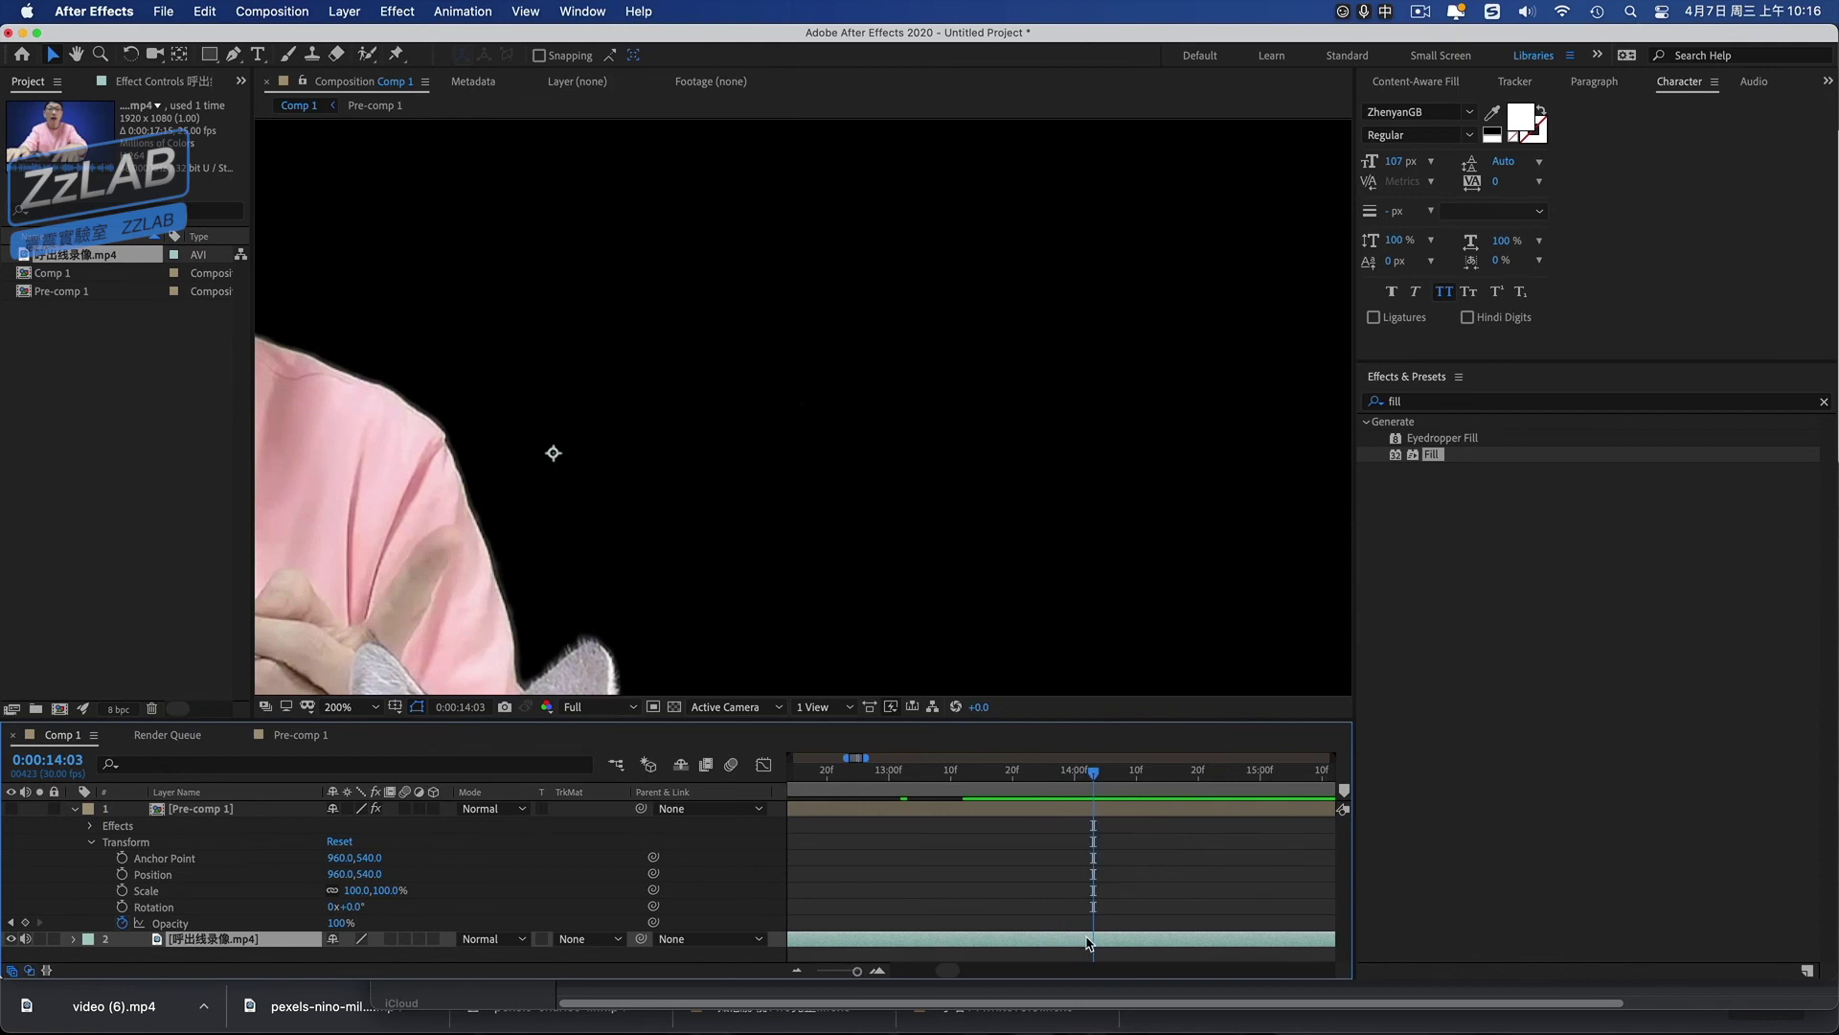
pyautogui.hotkey('ctrl', 'shift', 'd')
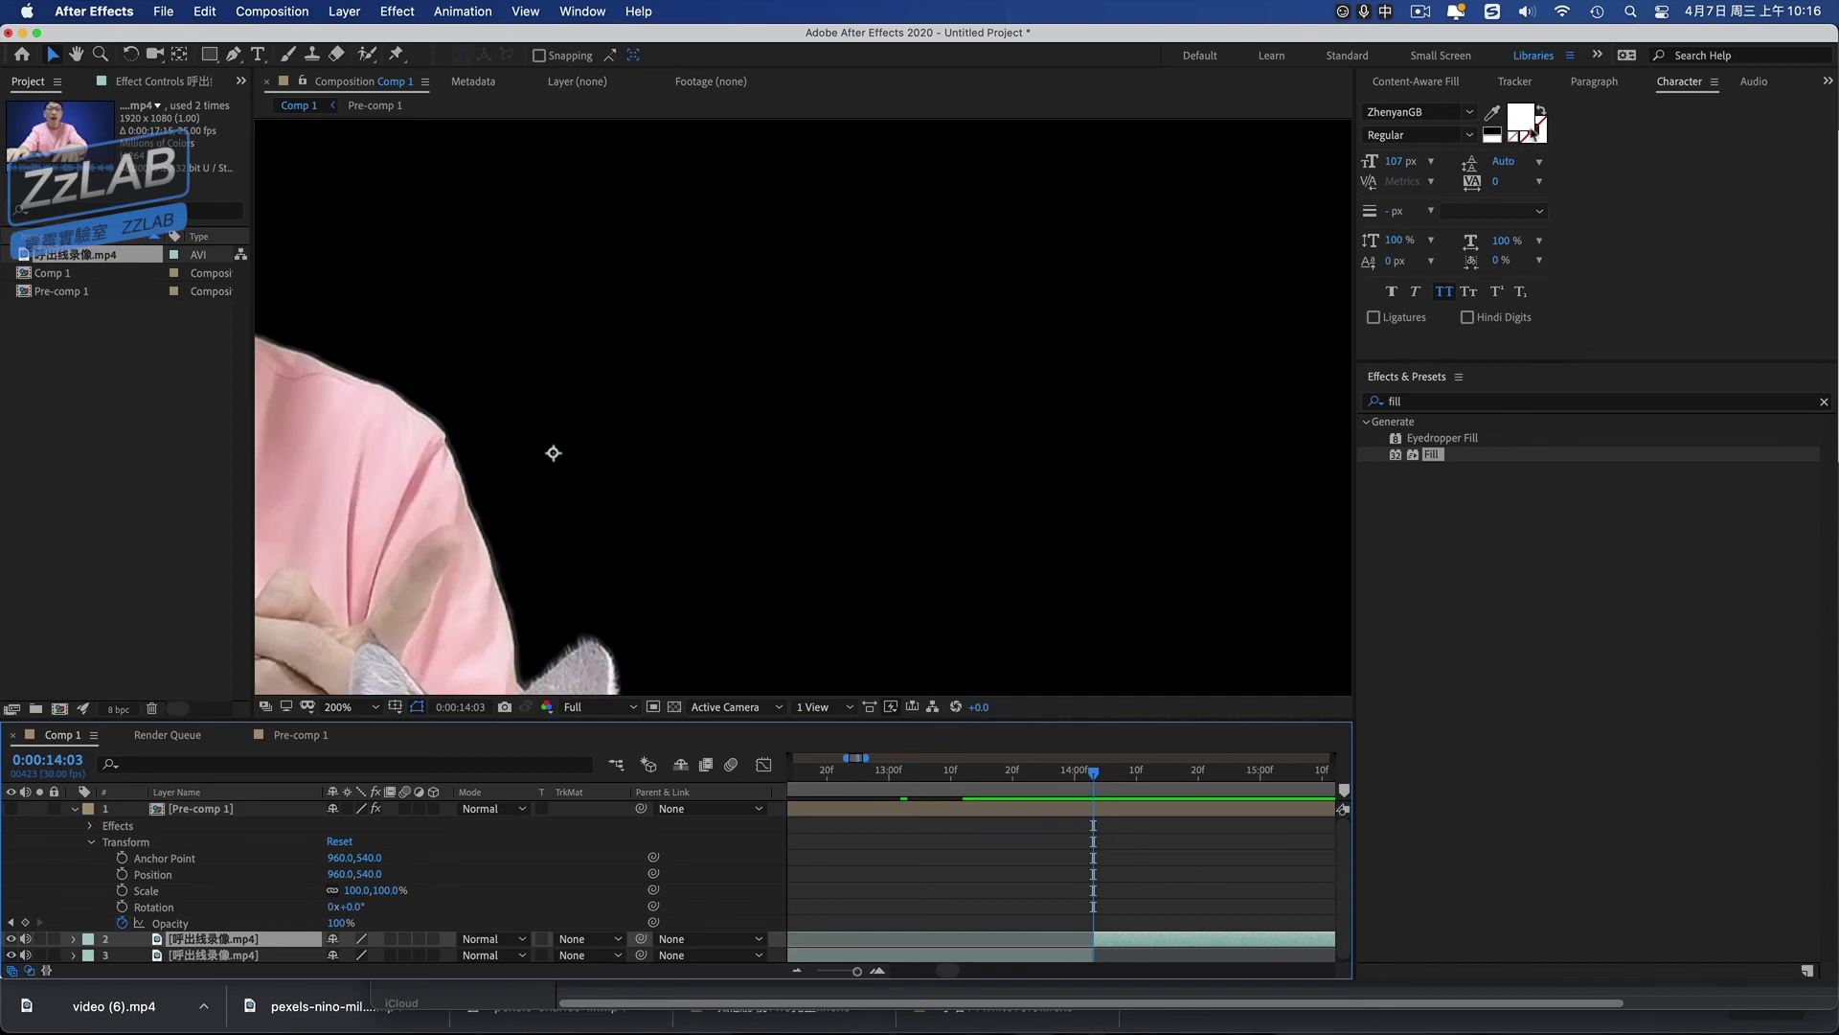
pyautogui.click(1514, 84)
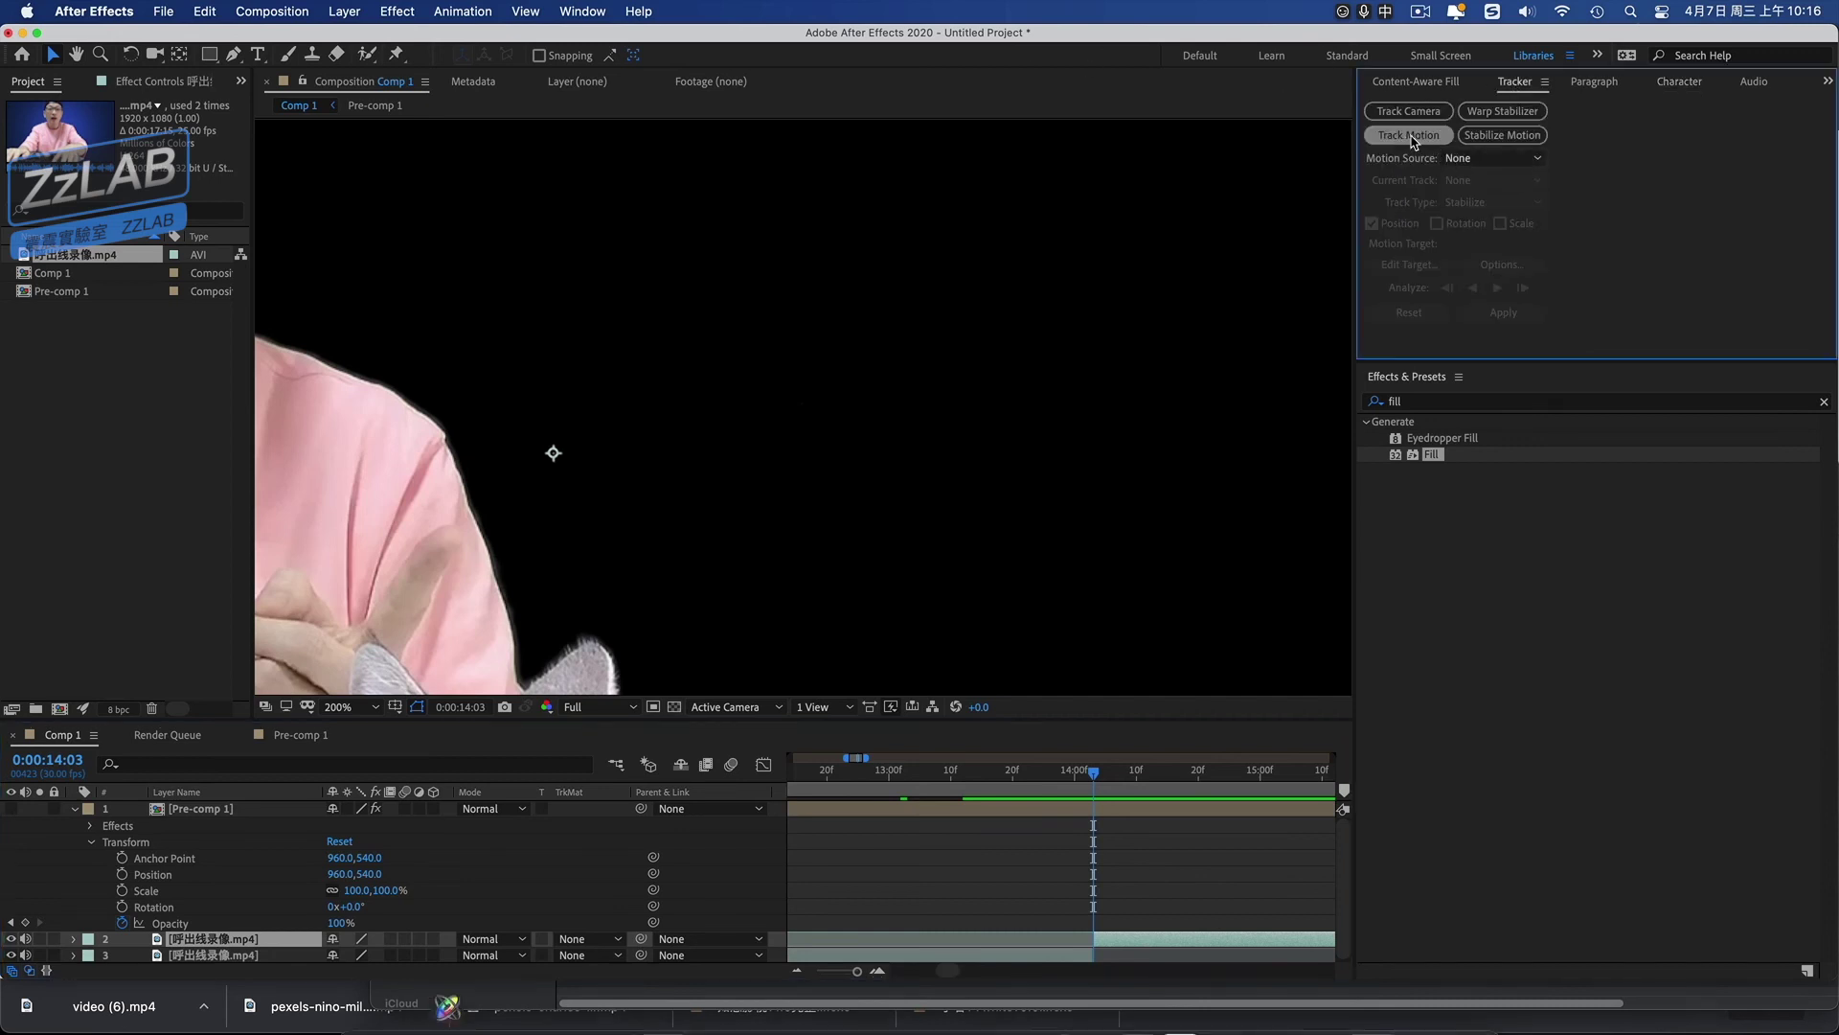
# Place Track Point 1 on the fingertip at 17:17 and analyse it backward to 14:03.
pyautogui.click(1410, 135)
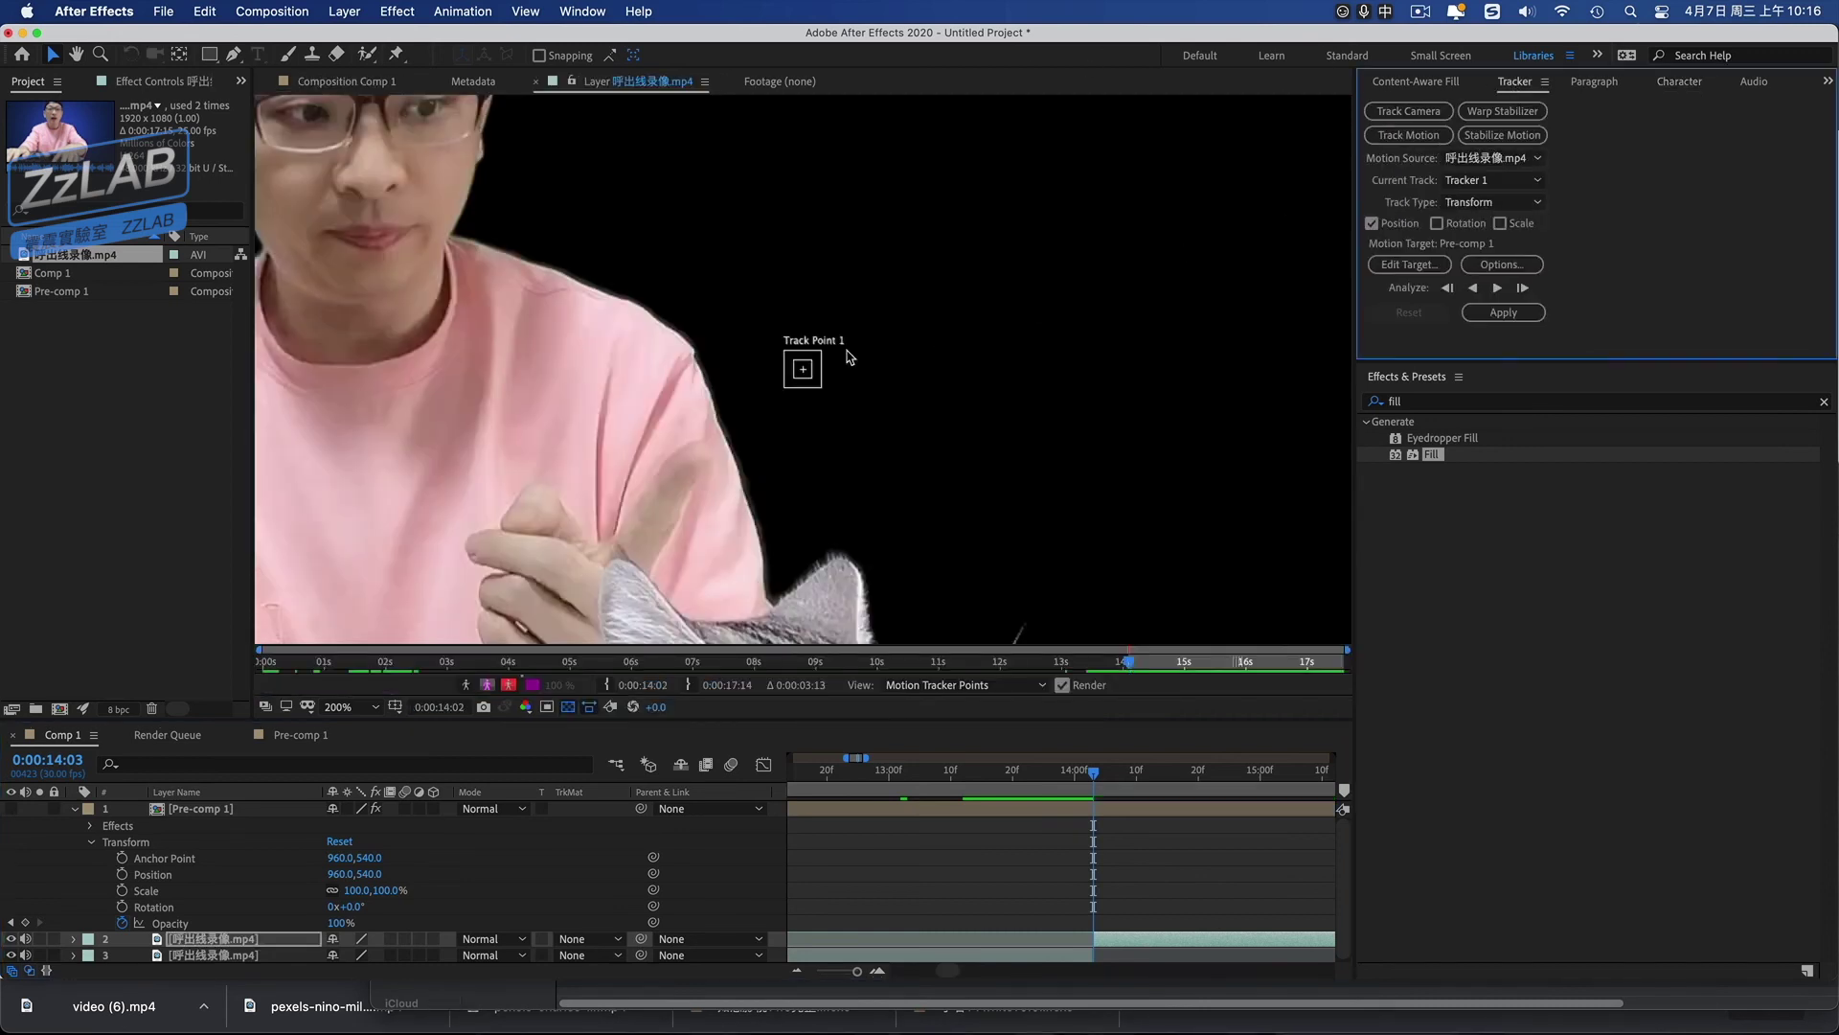
pyautogui.moveTo(809, 388)
pyautogui.mouseDown()
pyautogui.moveTo(713, 473)
pyautogui.moveTo(734, 500)
pyautogui.moveTo(653, 500)
pyautogui.mouseUp()
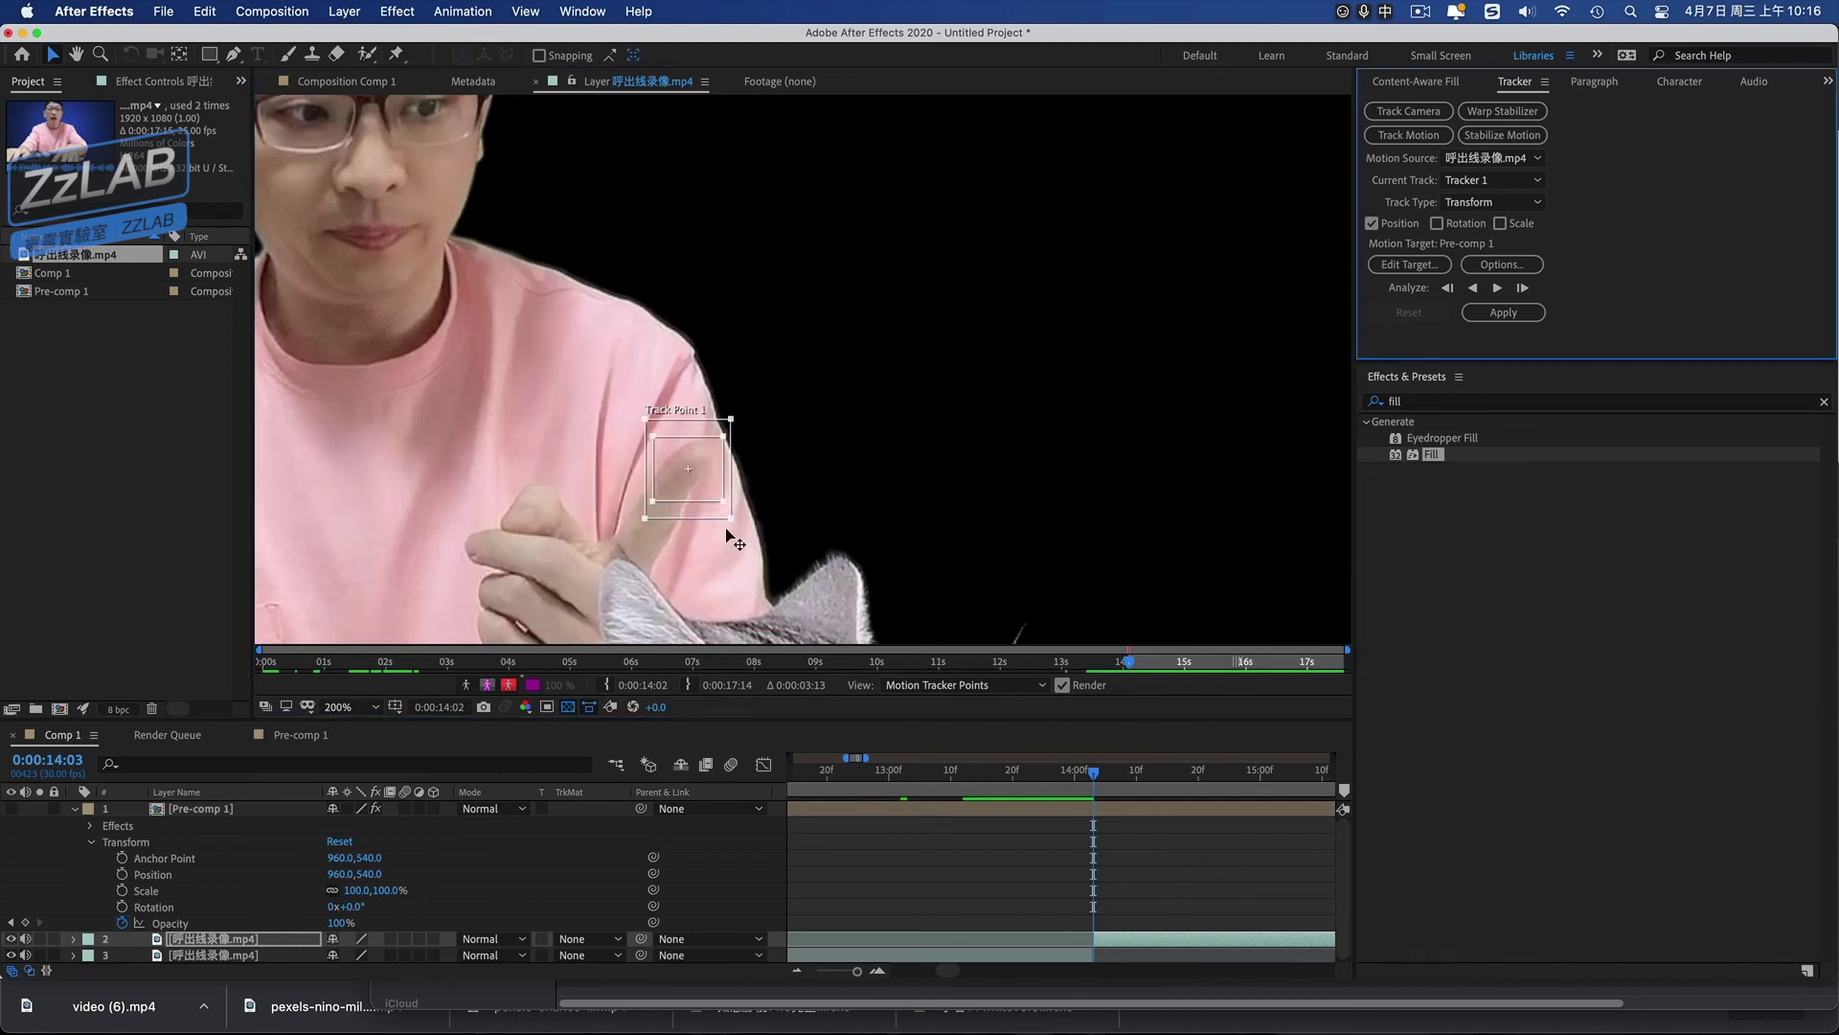
pyautogui.click(1096, 781)
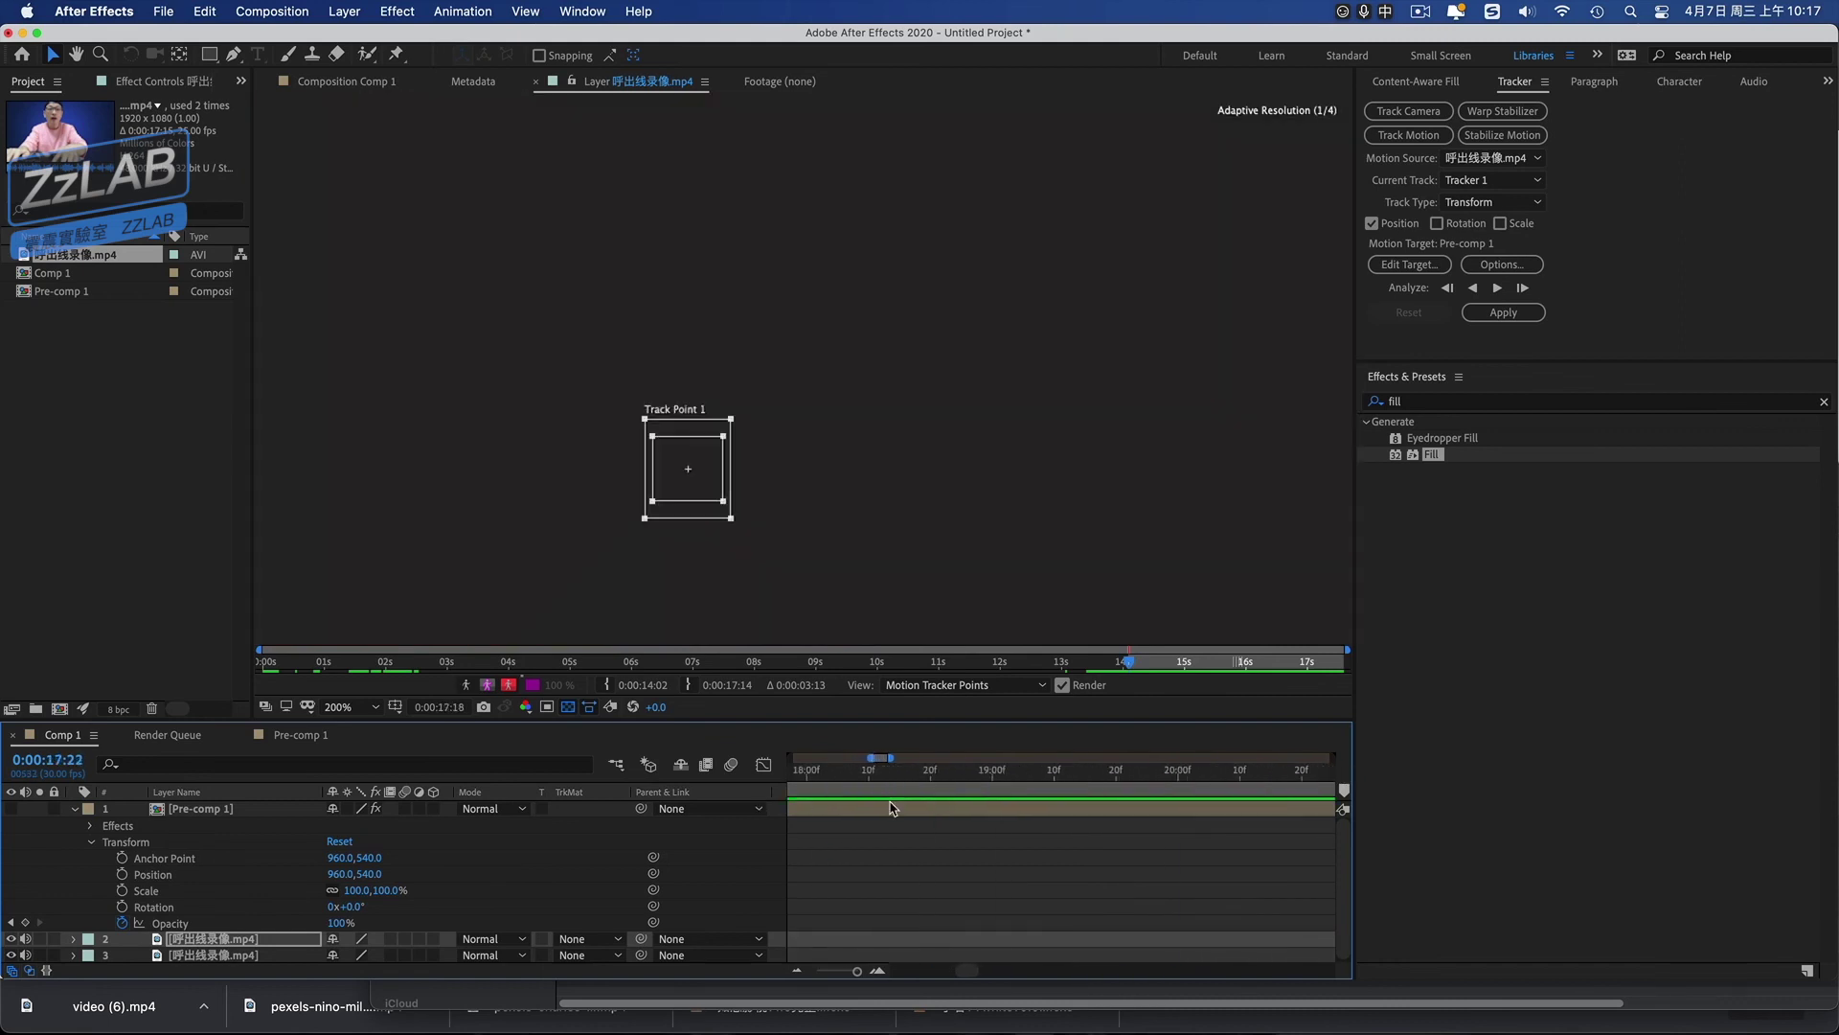
pyautogui.moveTo(1096, 781); pyautogui.dragTo(970, 772)
pyautogui.press('pagedown')
pyautogui.press('pagedown')
pyautogui.press('n')
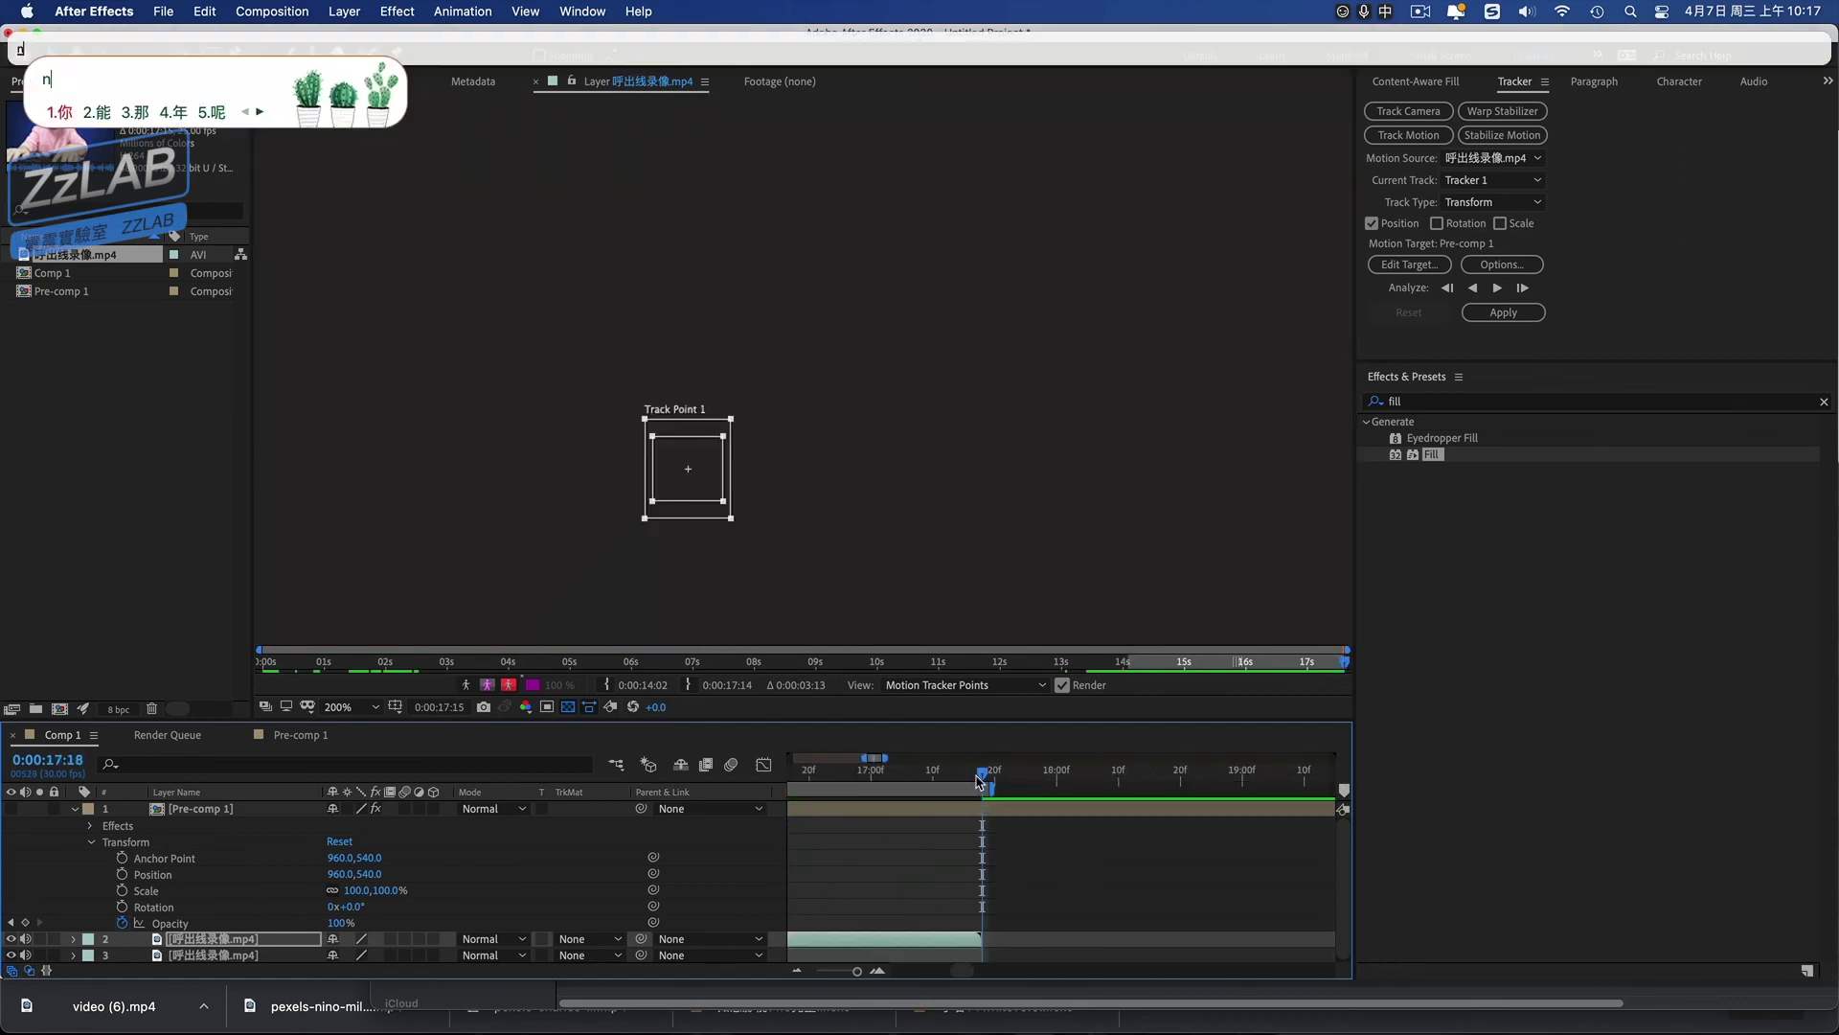
pyautogui.click(978, 779)
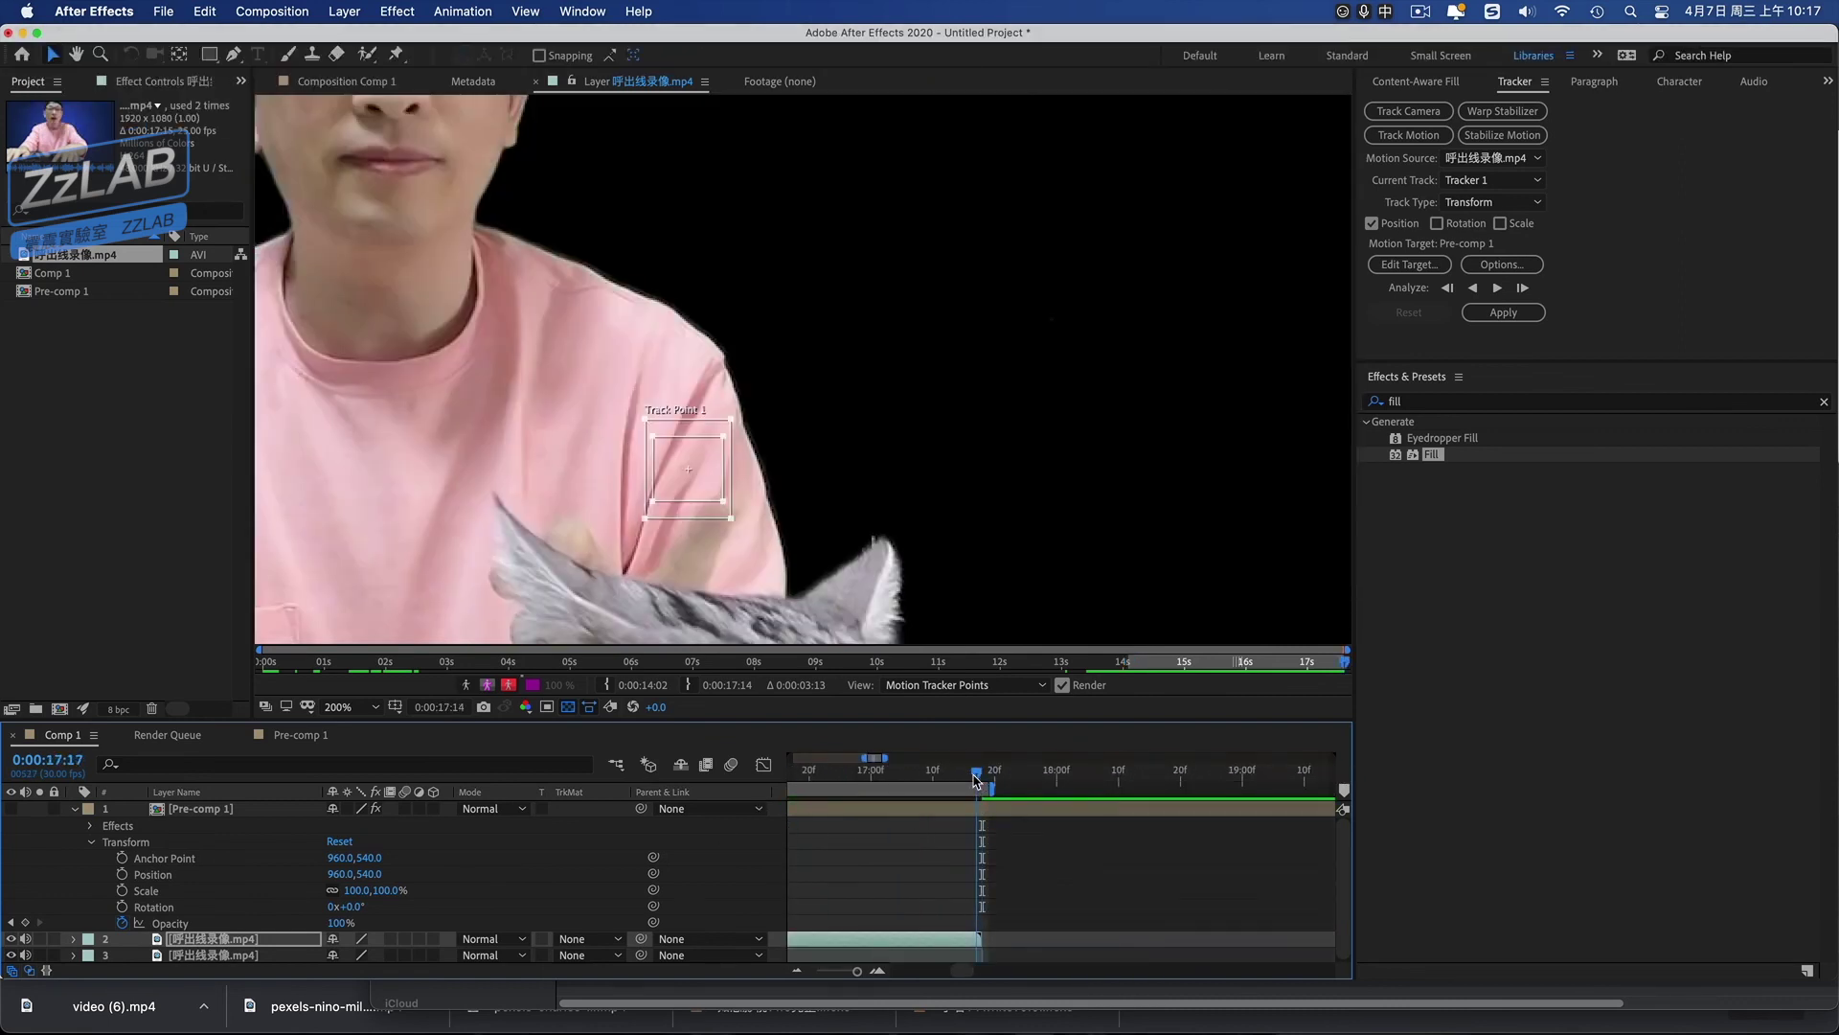
pyautogui.moveTo(718, 500); pyautogui.dragTo(731, 540)
pyautogui.click(1474, 288)
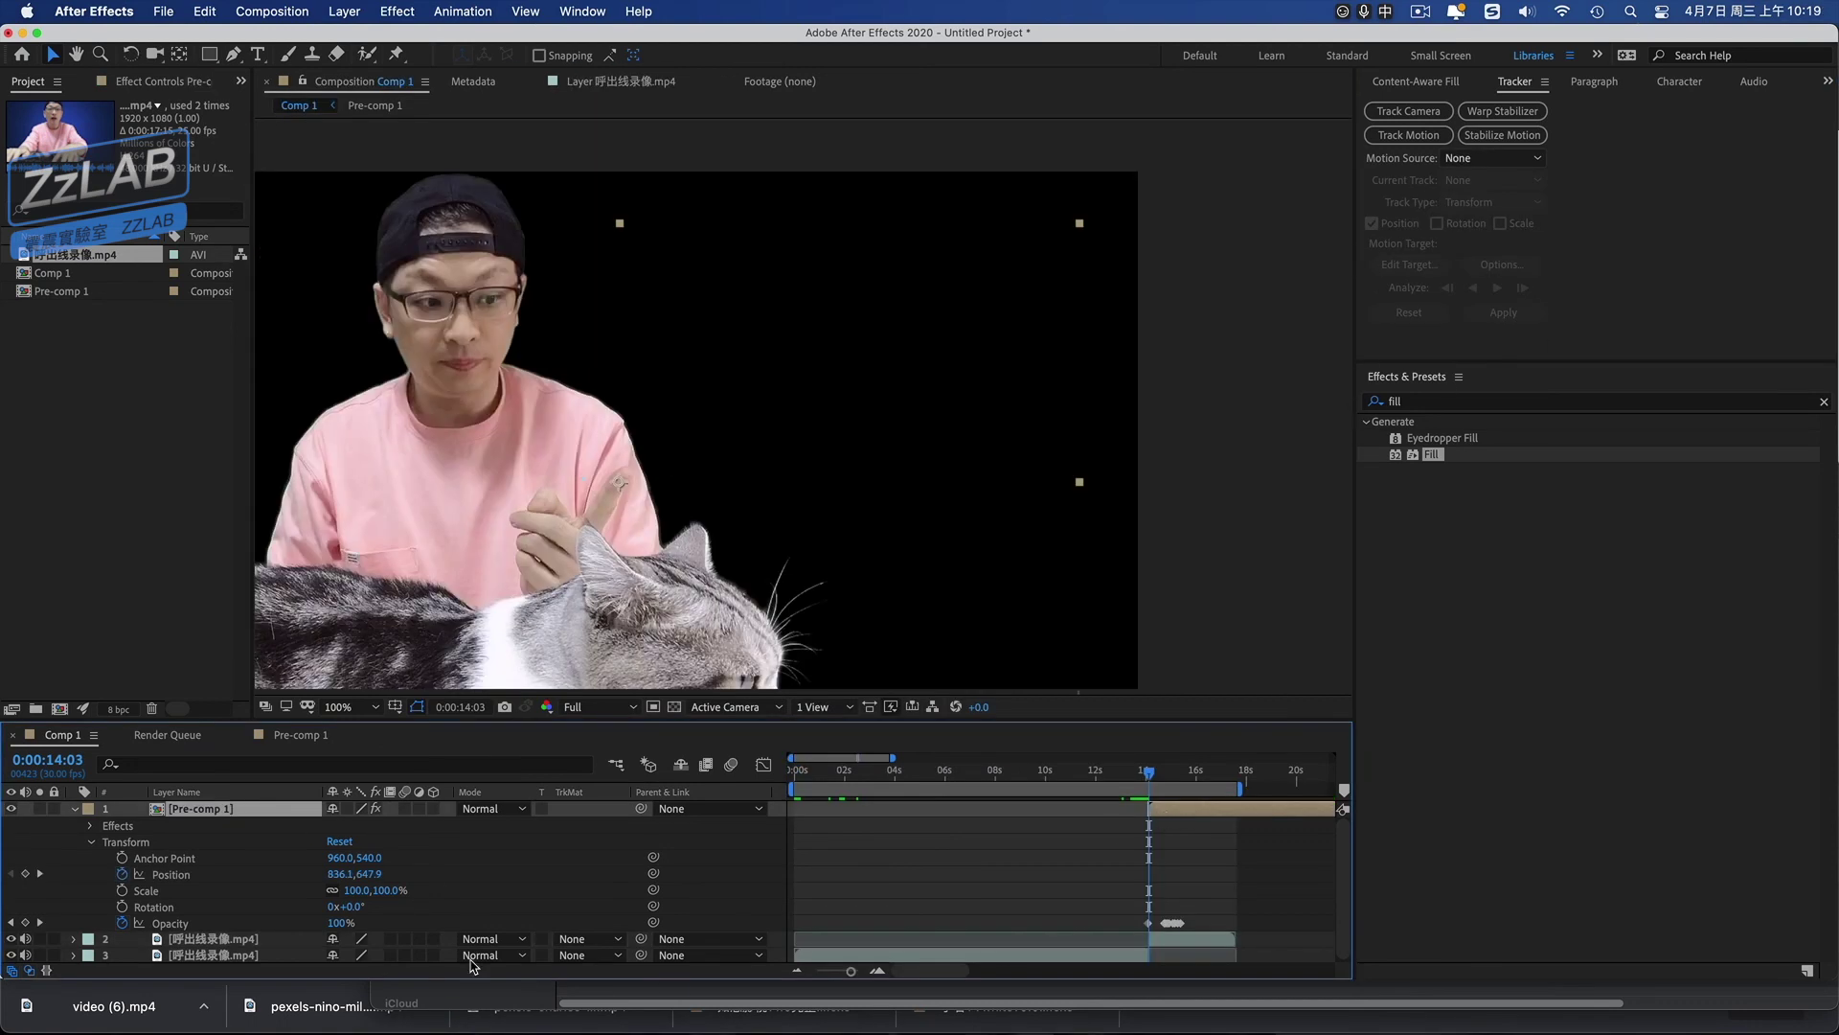
# Apply the footage layer's fingertip track to Pre-comp 1's Position.
pyautogui.click(275, 943)
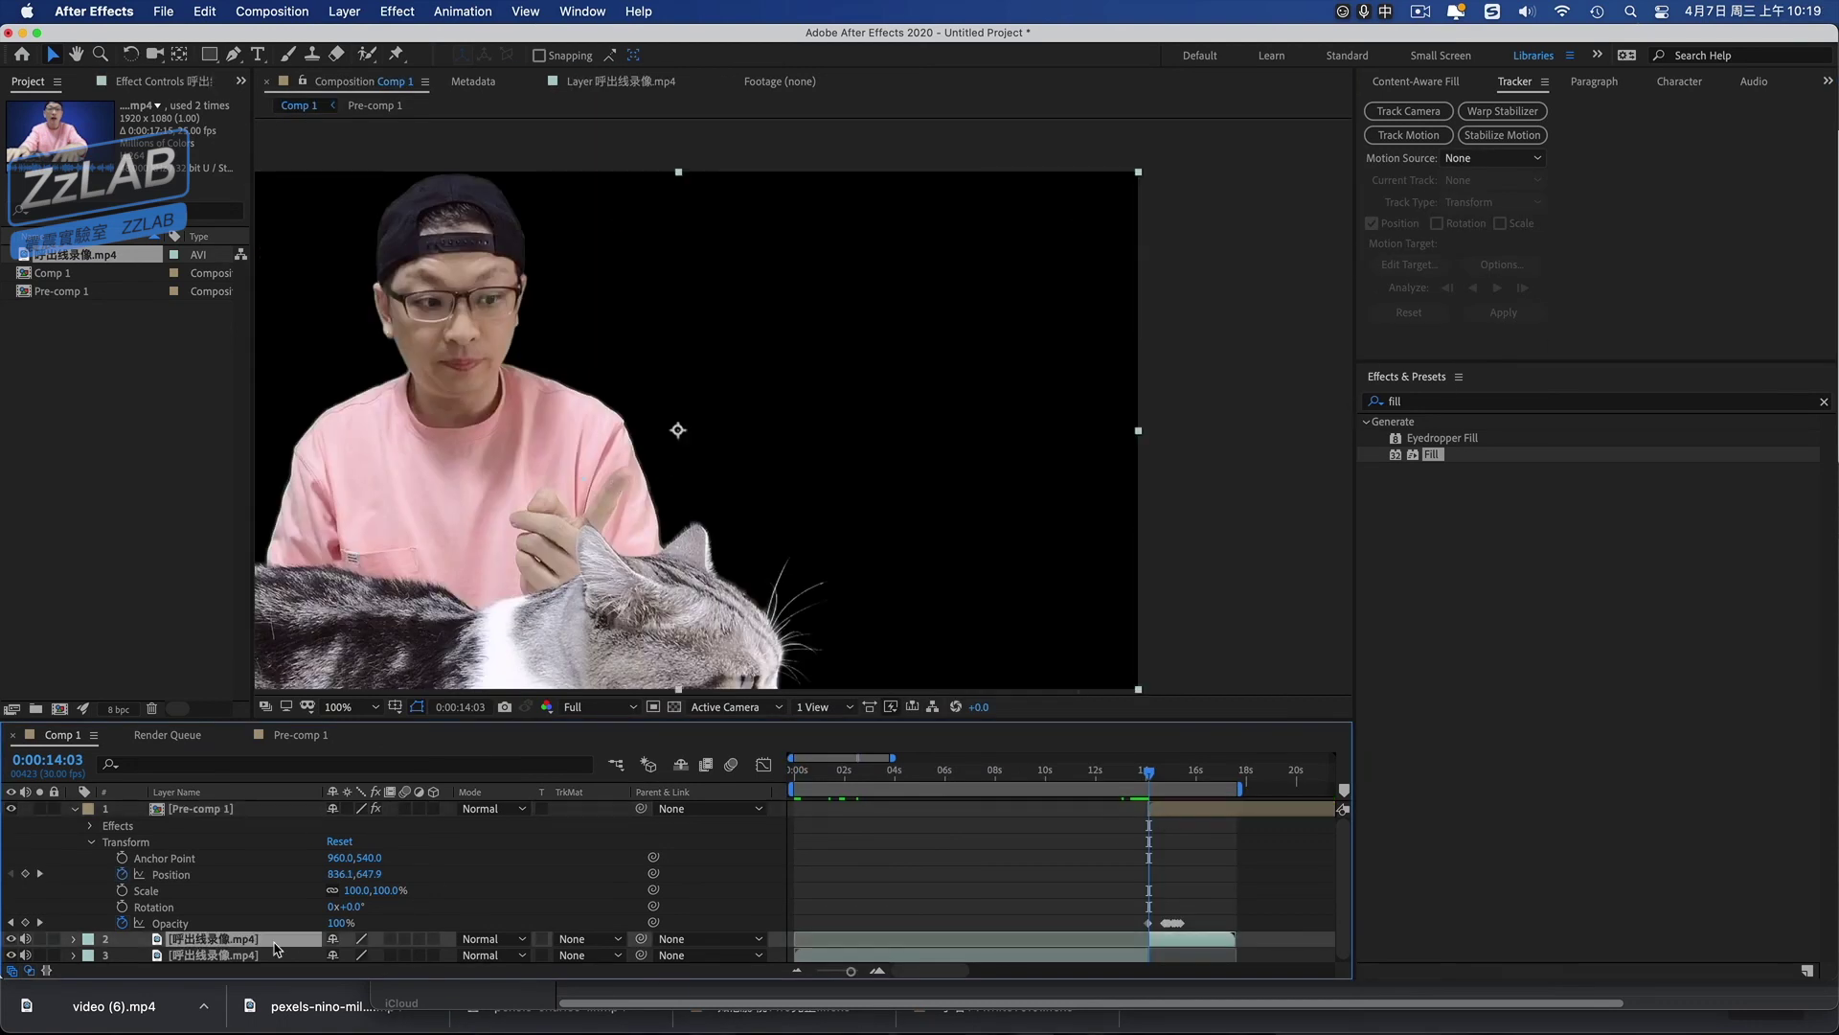
pyautogui.click(1531, 160)
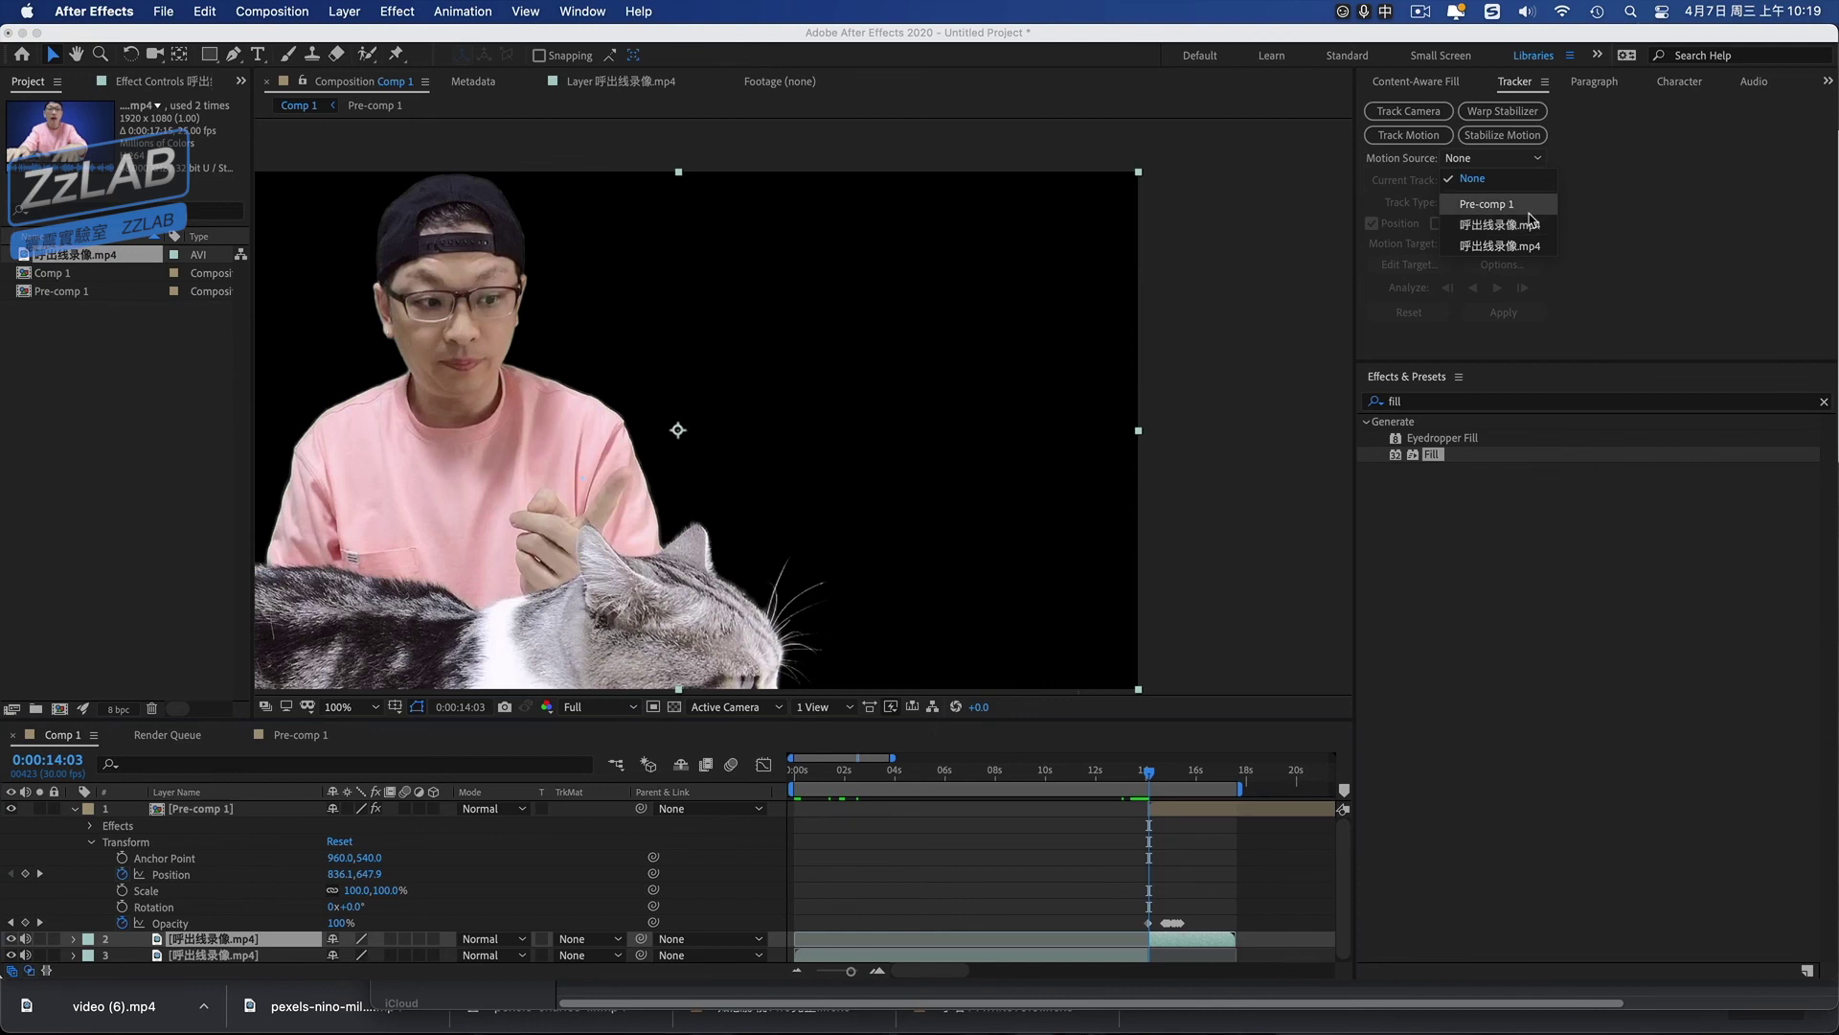
pyautogui.click(1526, 201)
pyautogui.click(1526, 165)
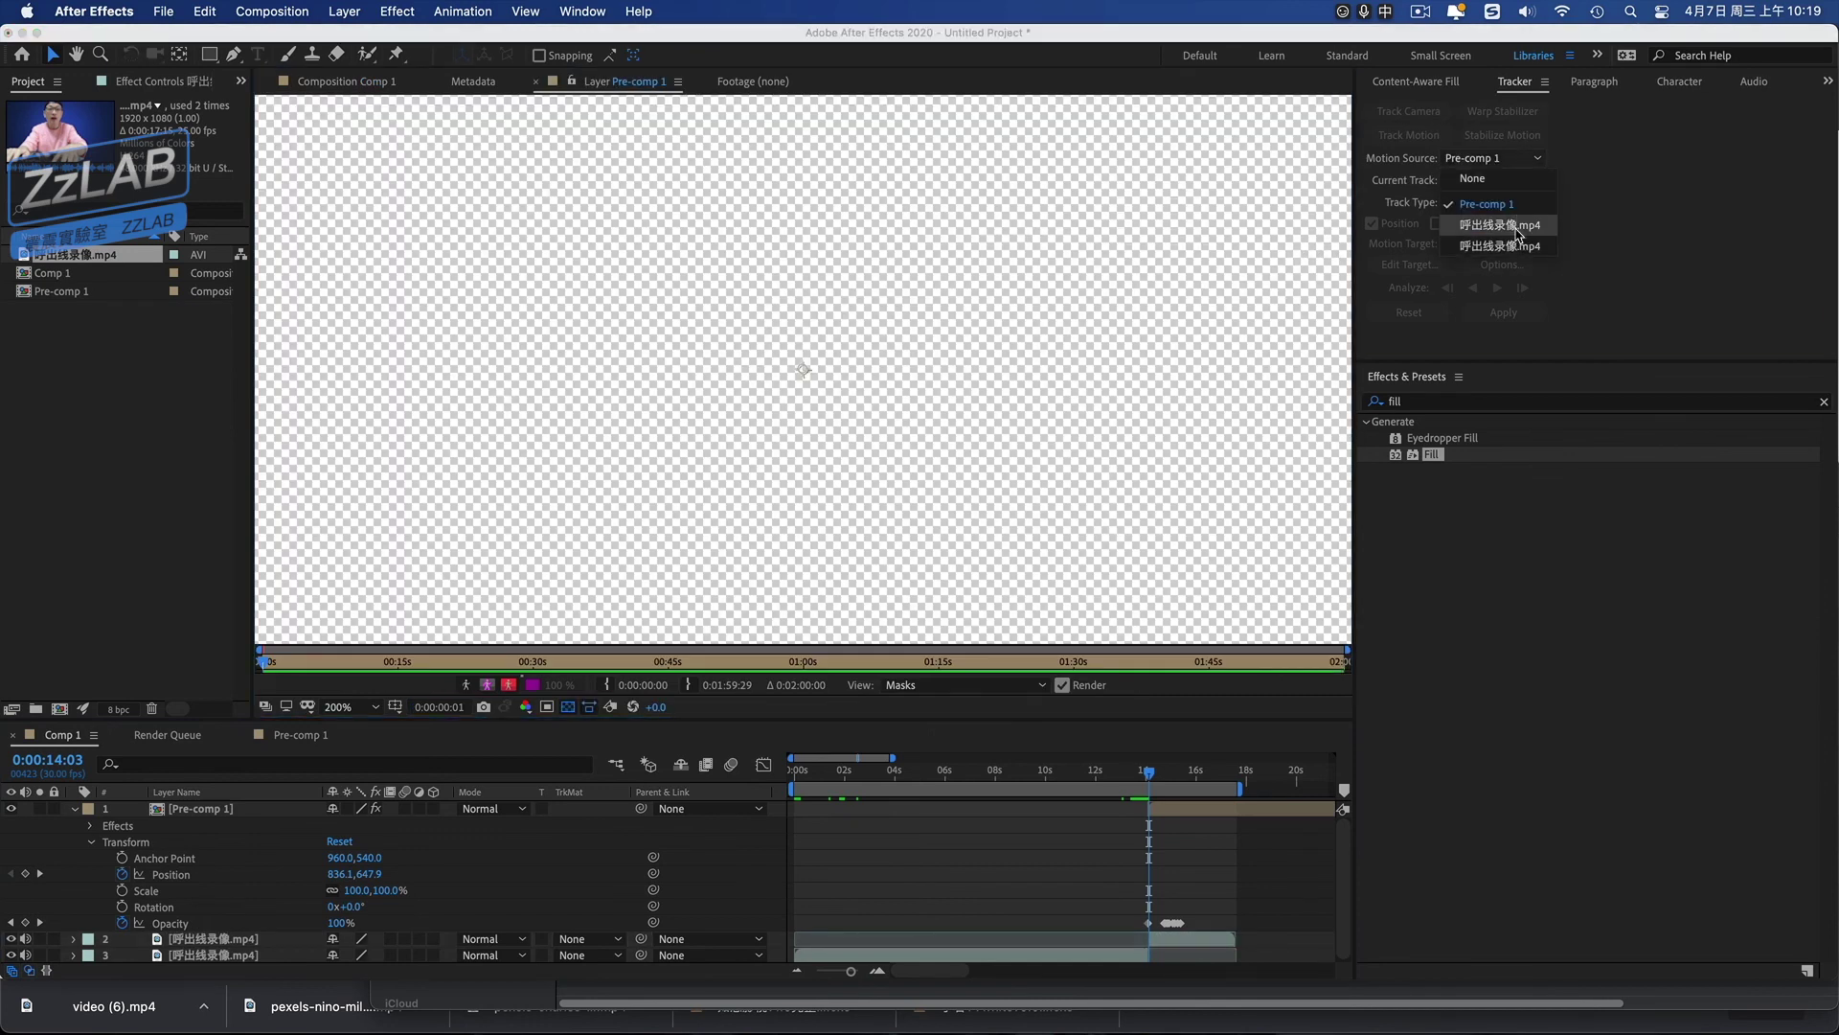
pyautogui.click(1510, 239)
pyautogui.click(1520, 316)
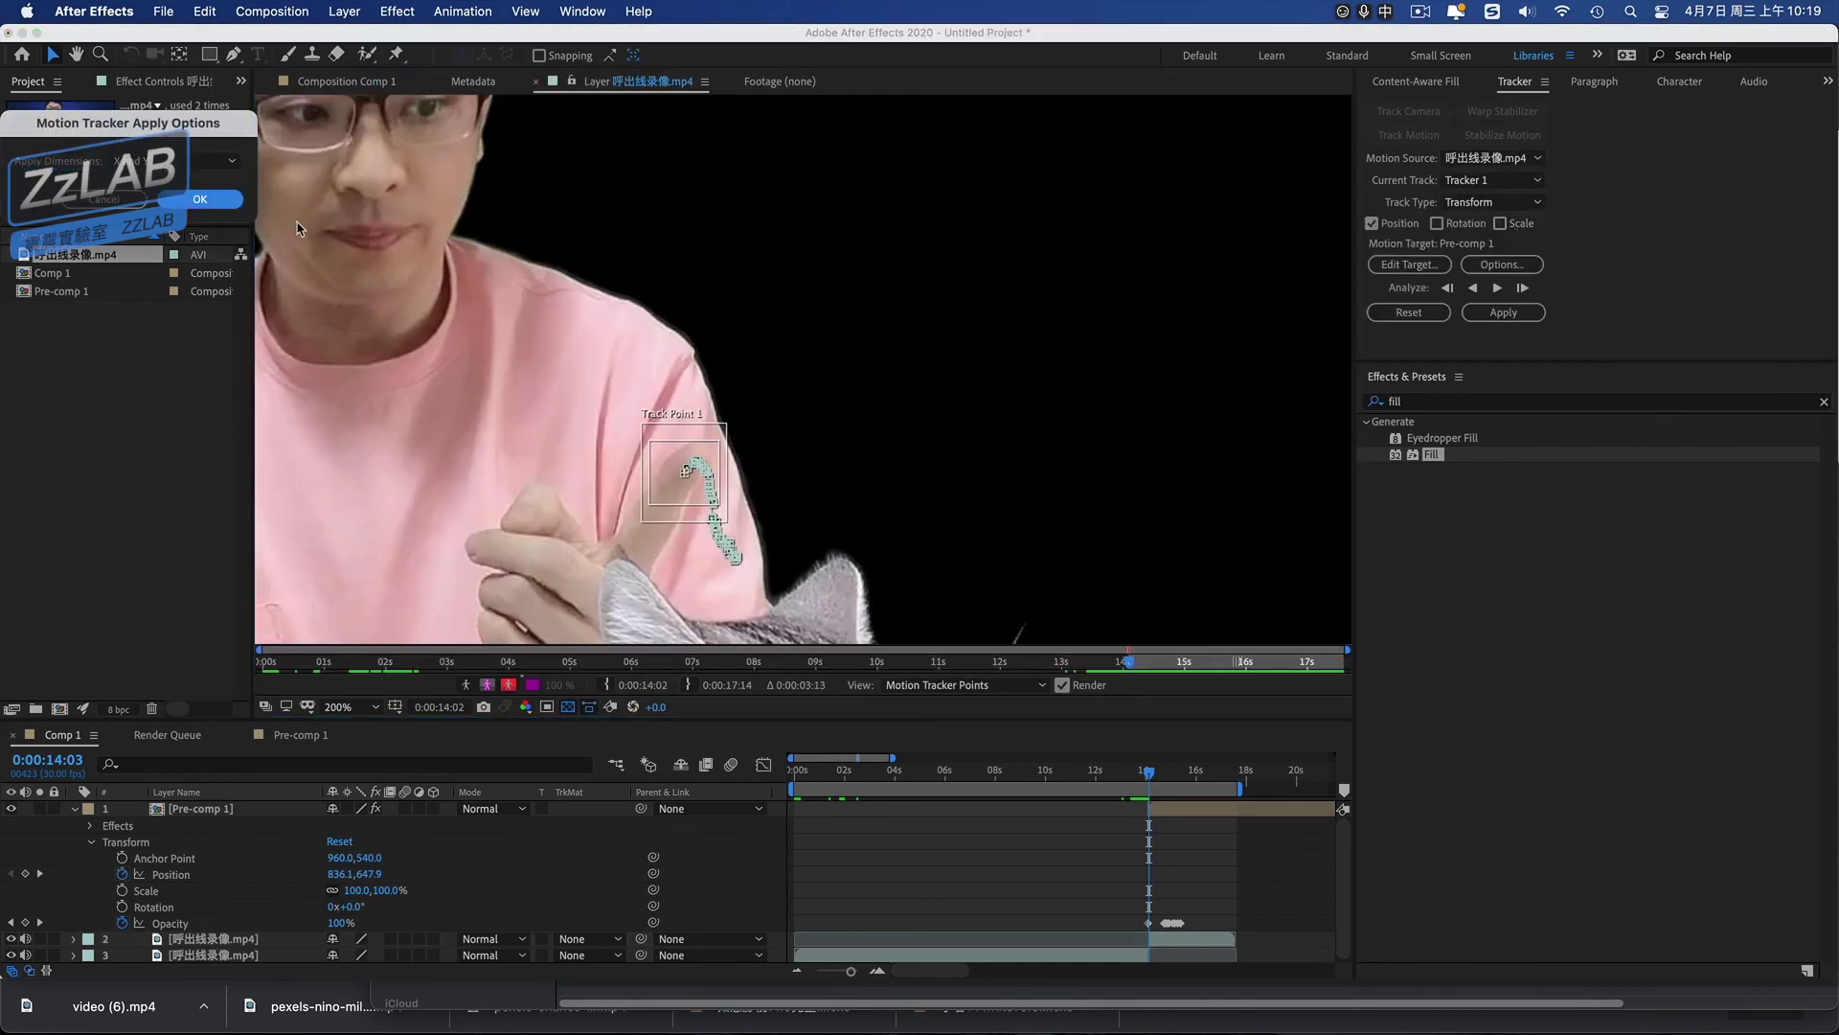
pyautogui.click(216, 199)
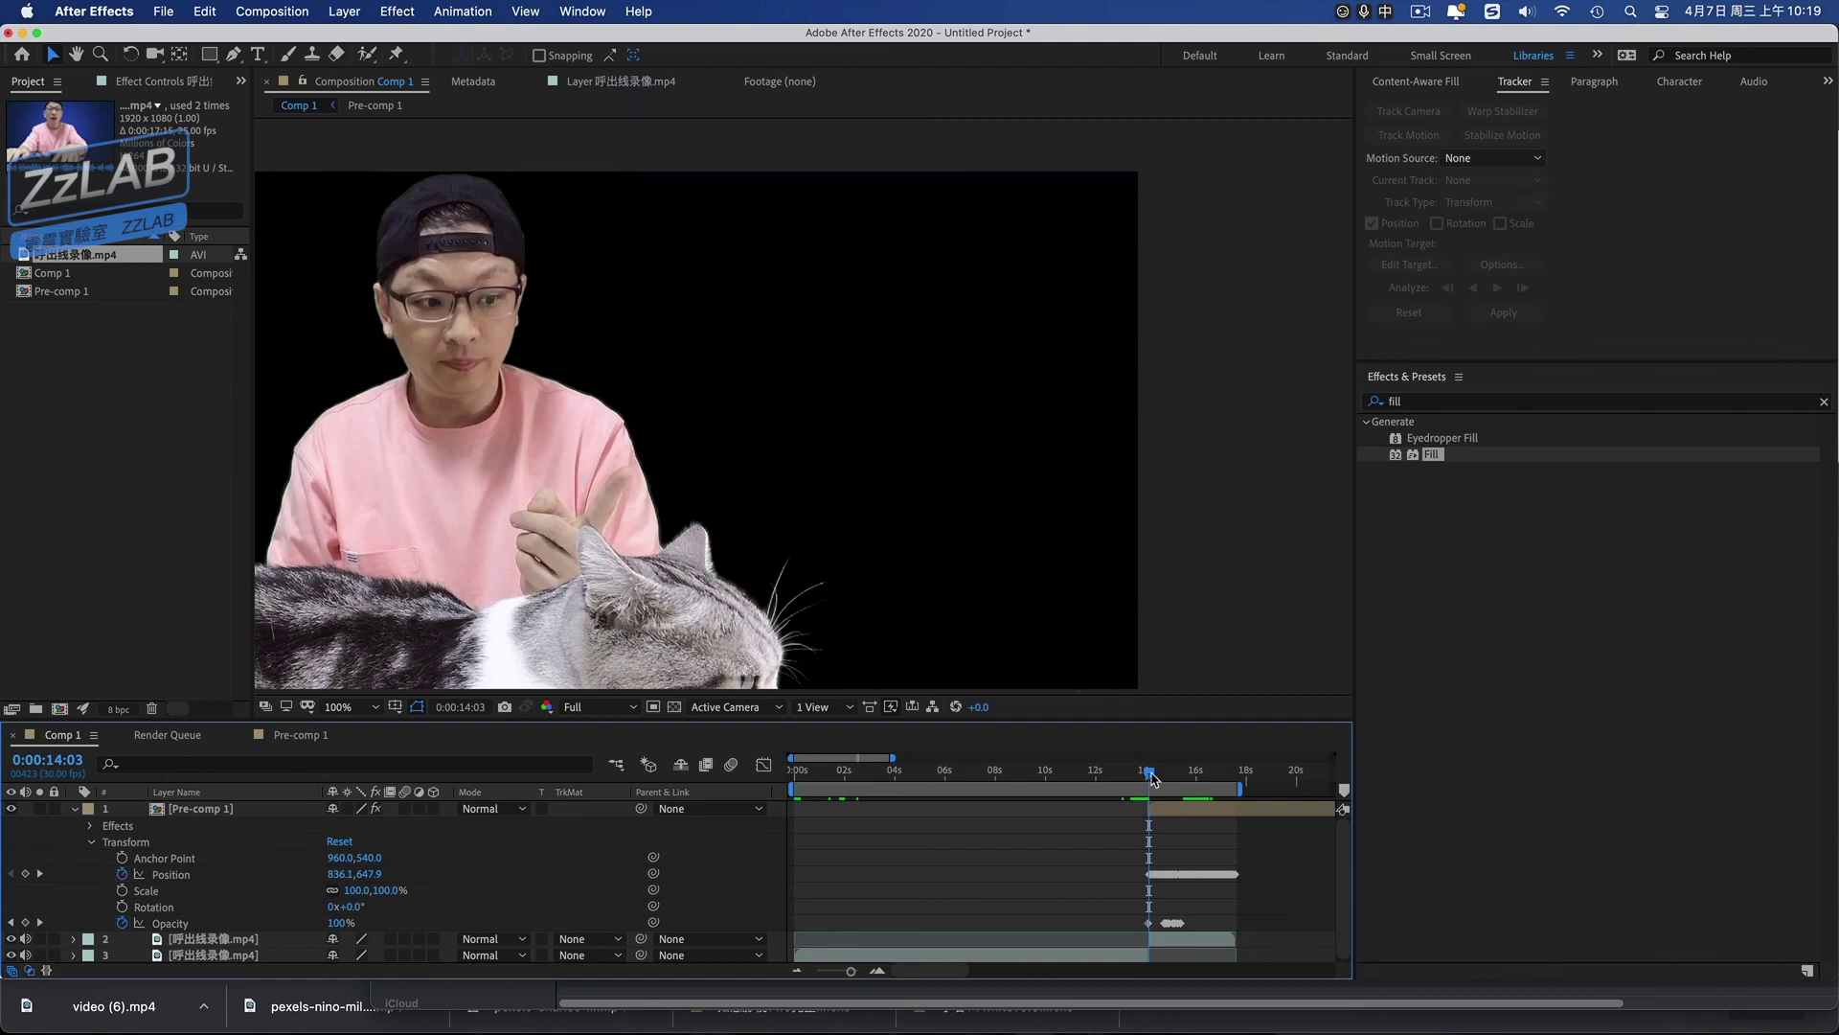
# Preview the tracked callout following the finger from 14:01 onward.
pyautogui.press('space')
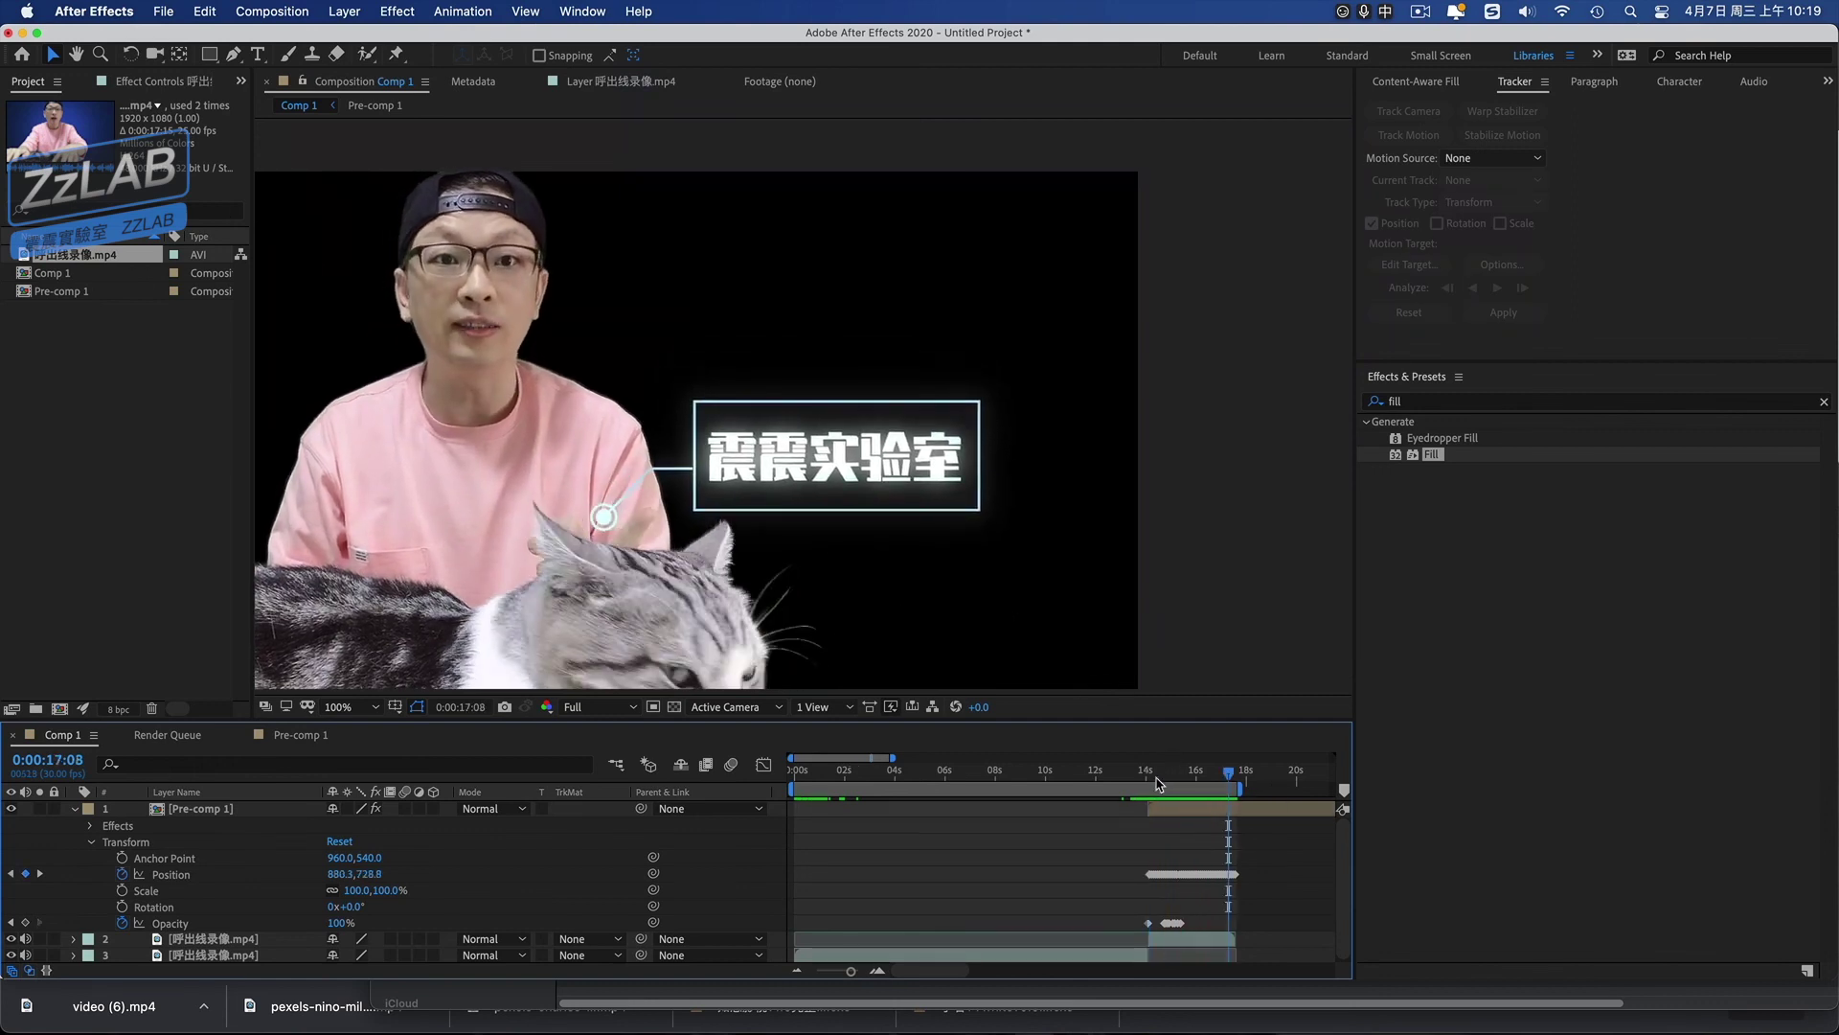
pyautogui.click(1156, 772)
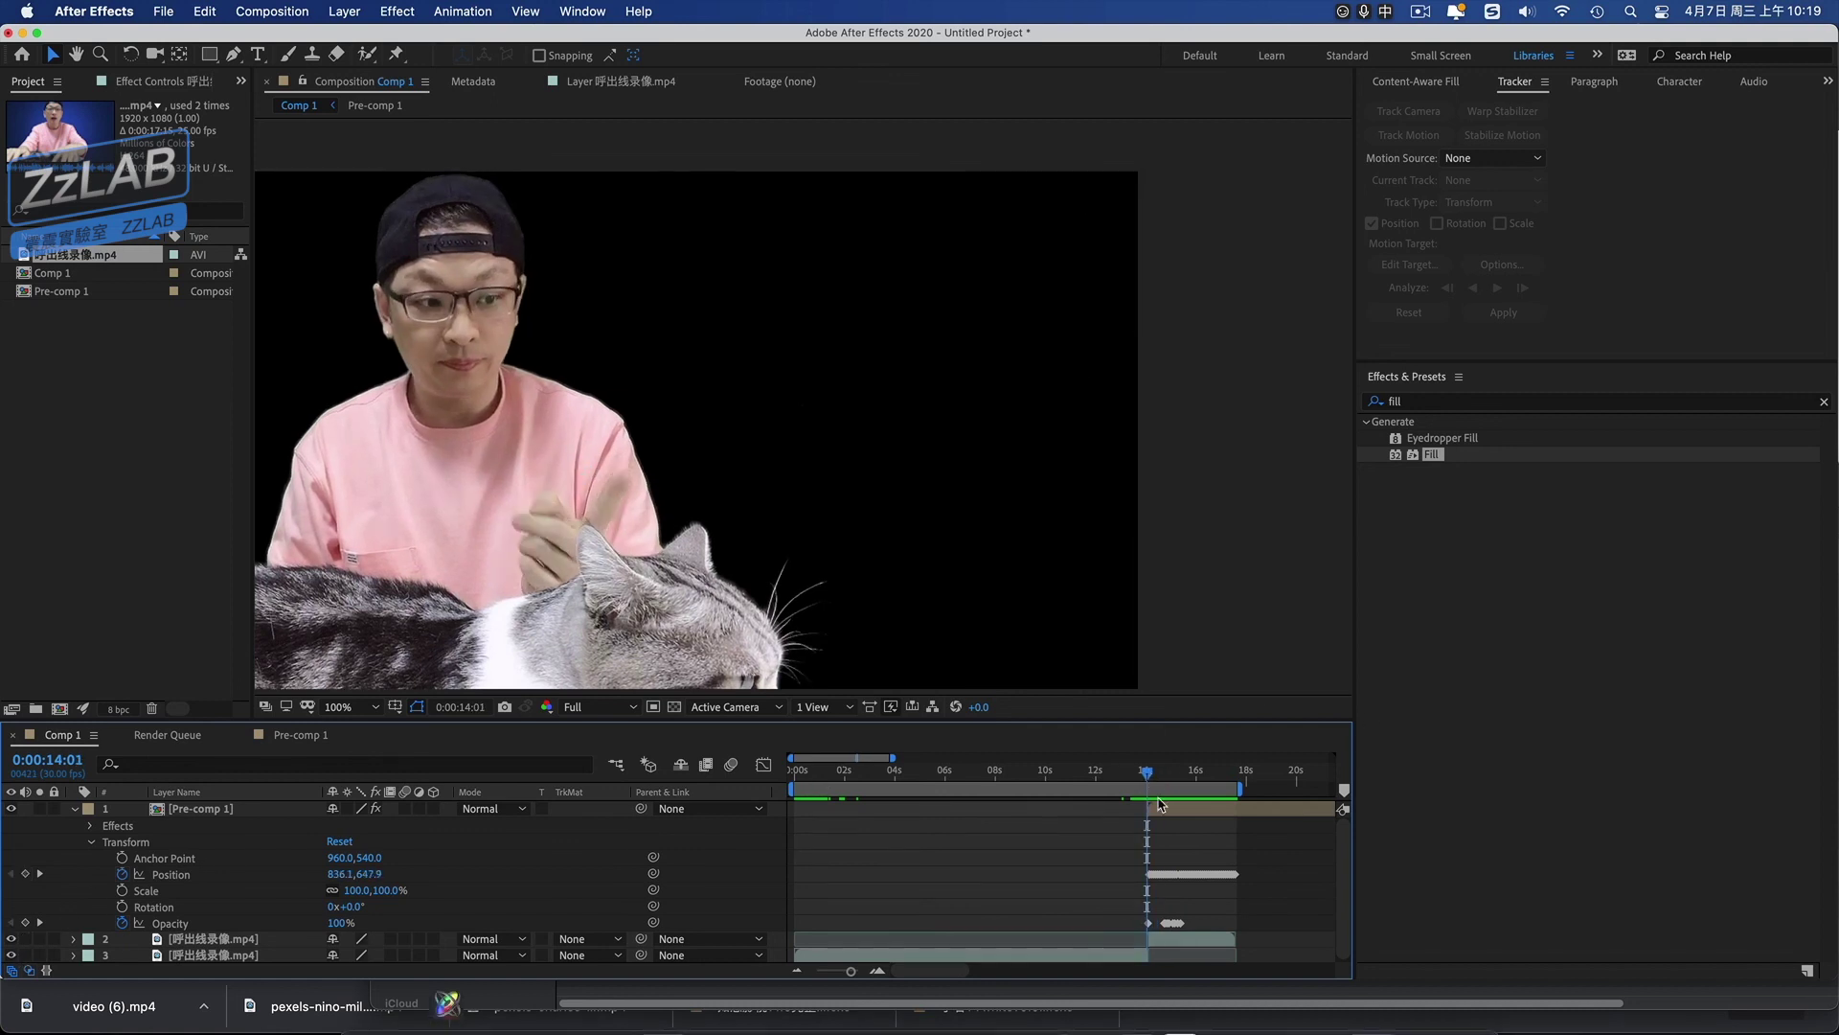
pyautogui.click(1147, 808)
pyautogui.click(1147, 772)
pyautogui.press('space')
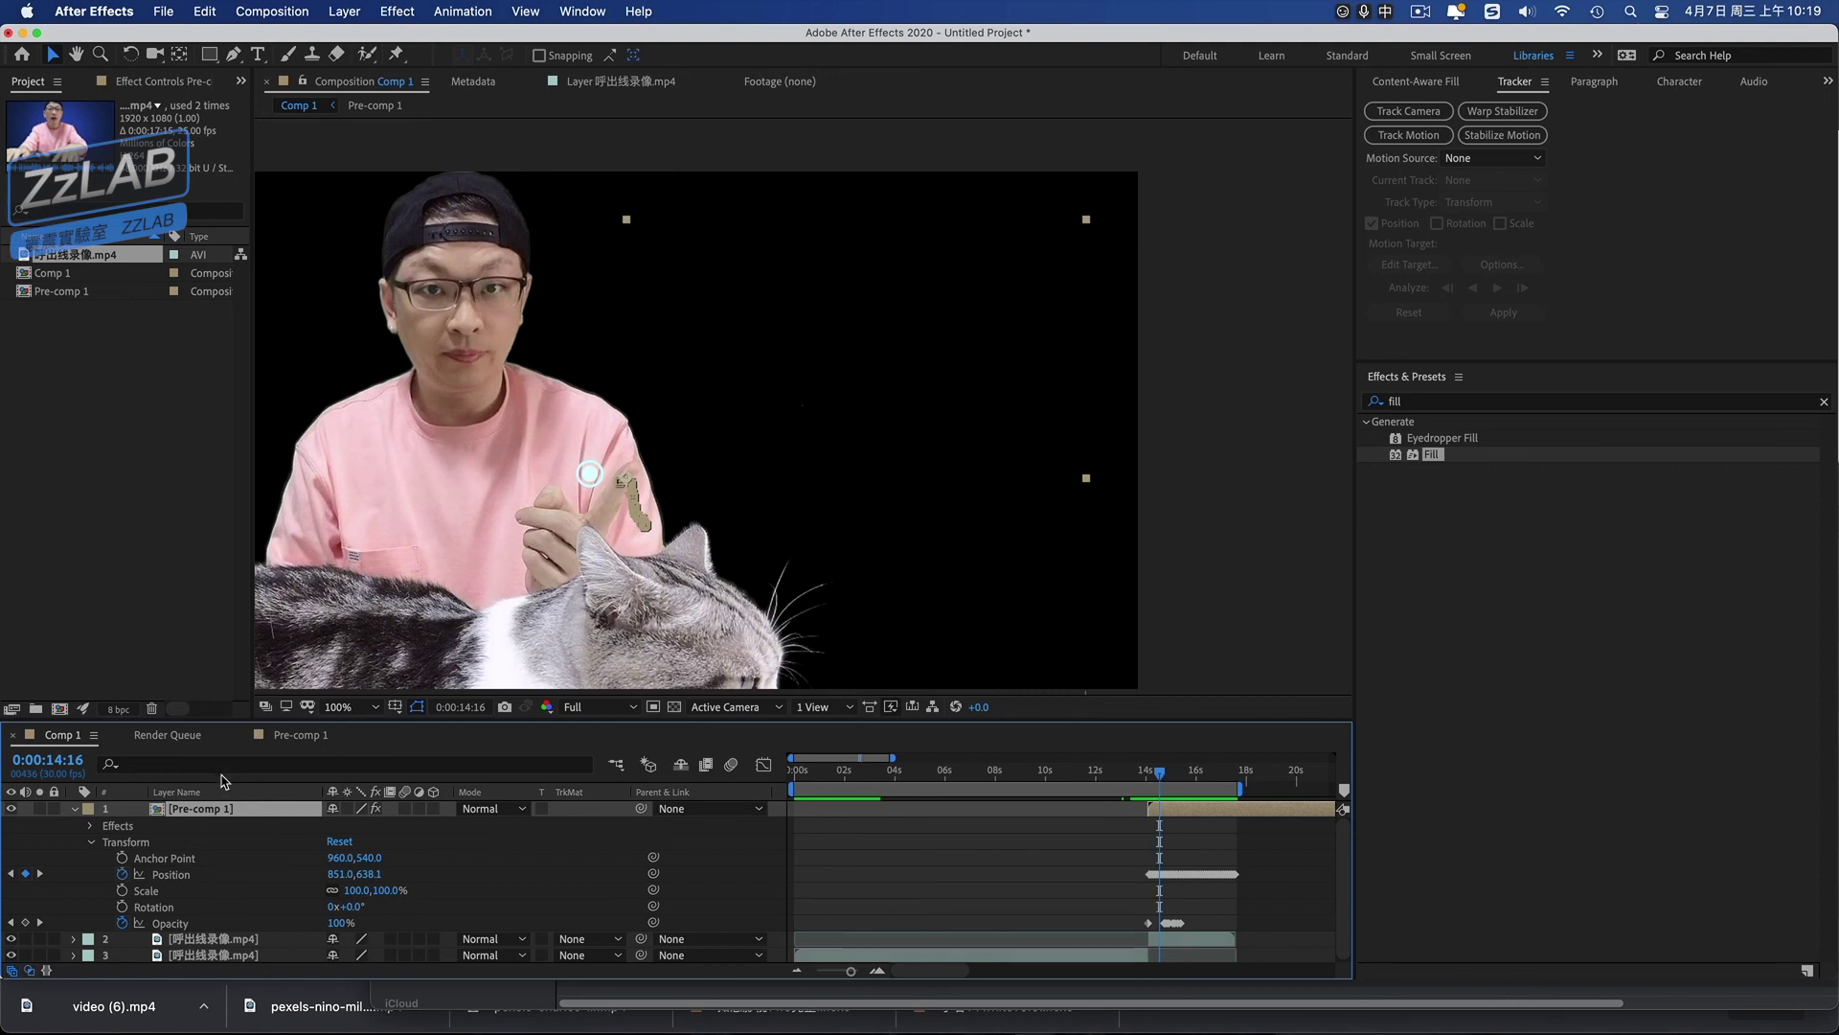
# Shift Pre-comp 1's Anchor Point to 884,540 so the circle meets the fingertip, then check it.
pyautogui.click(563, 606)
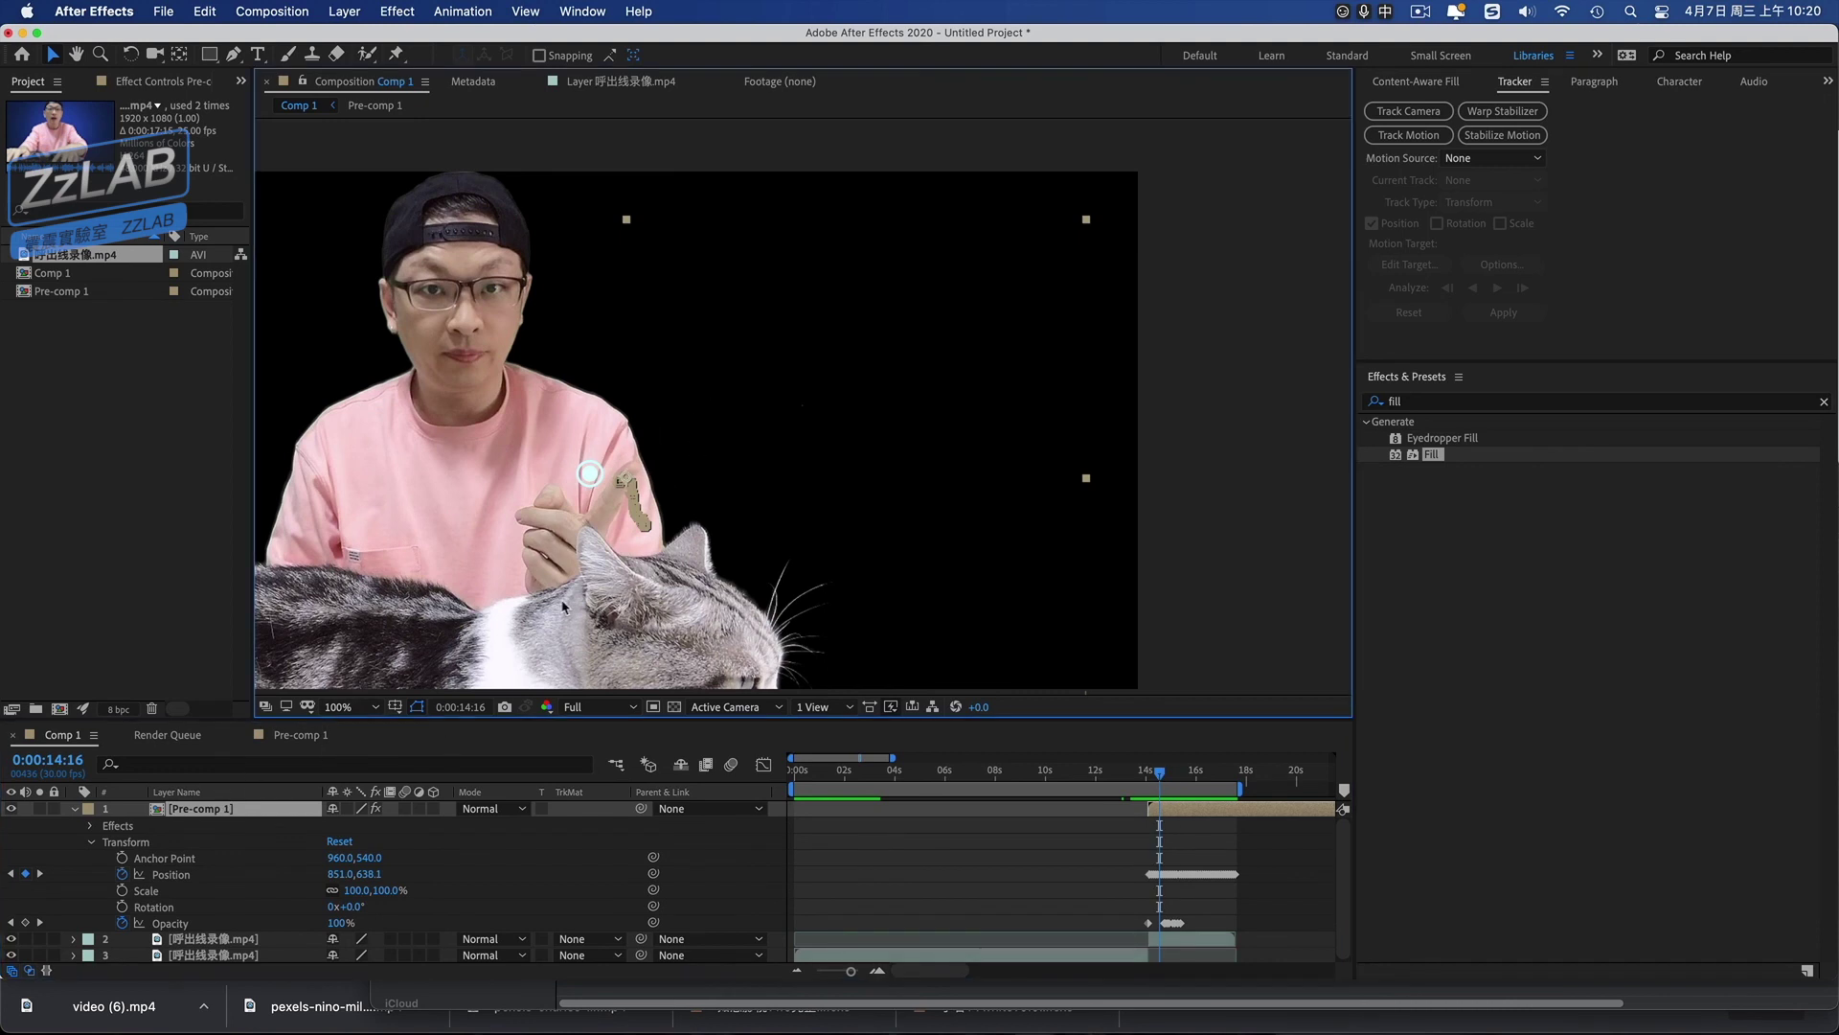
pyautogui.moveTo(345, 860); pyautogui.dragTo(268, 836)
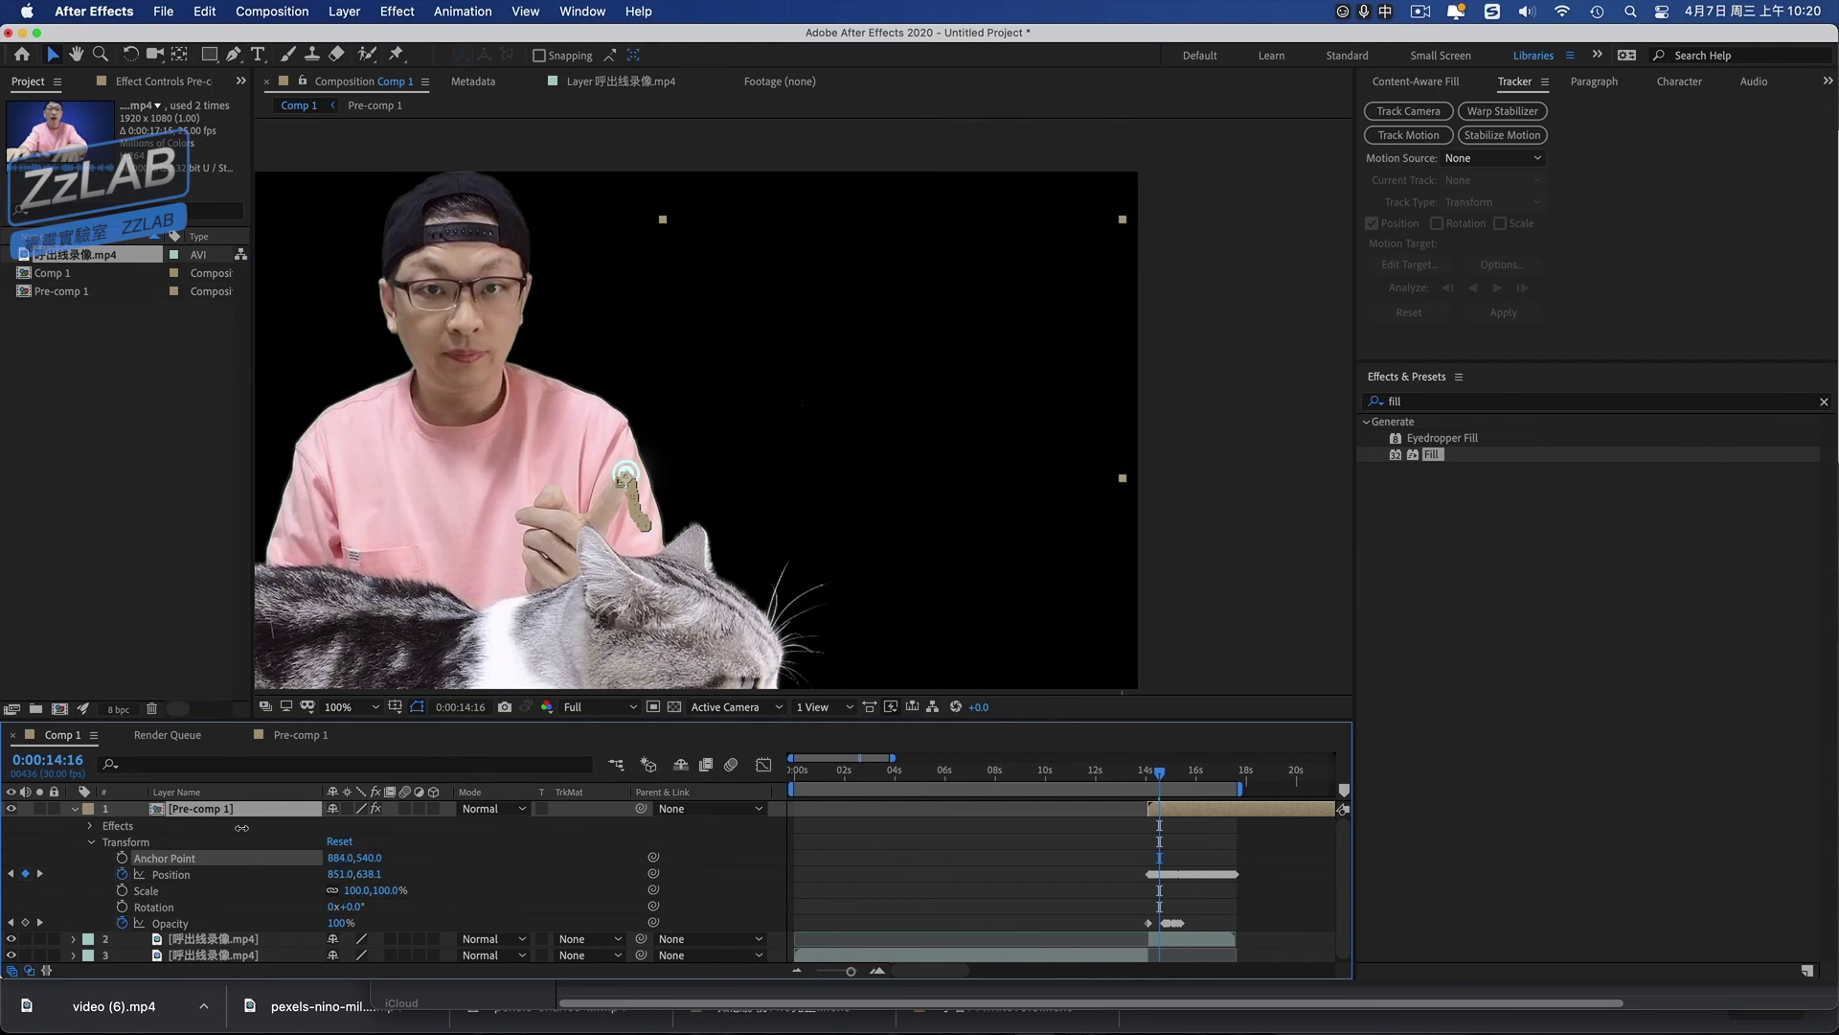
pyautogui.moveTo(1160, 781)
pyautogui.mouseDown()
pyautogui.moveTo(1118, 778)
pyautogui.moveTo(1168, 781)
pyautogui.mouseUp()
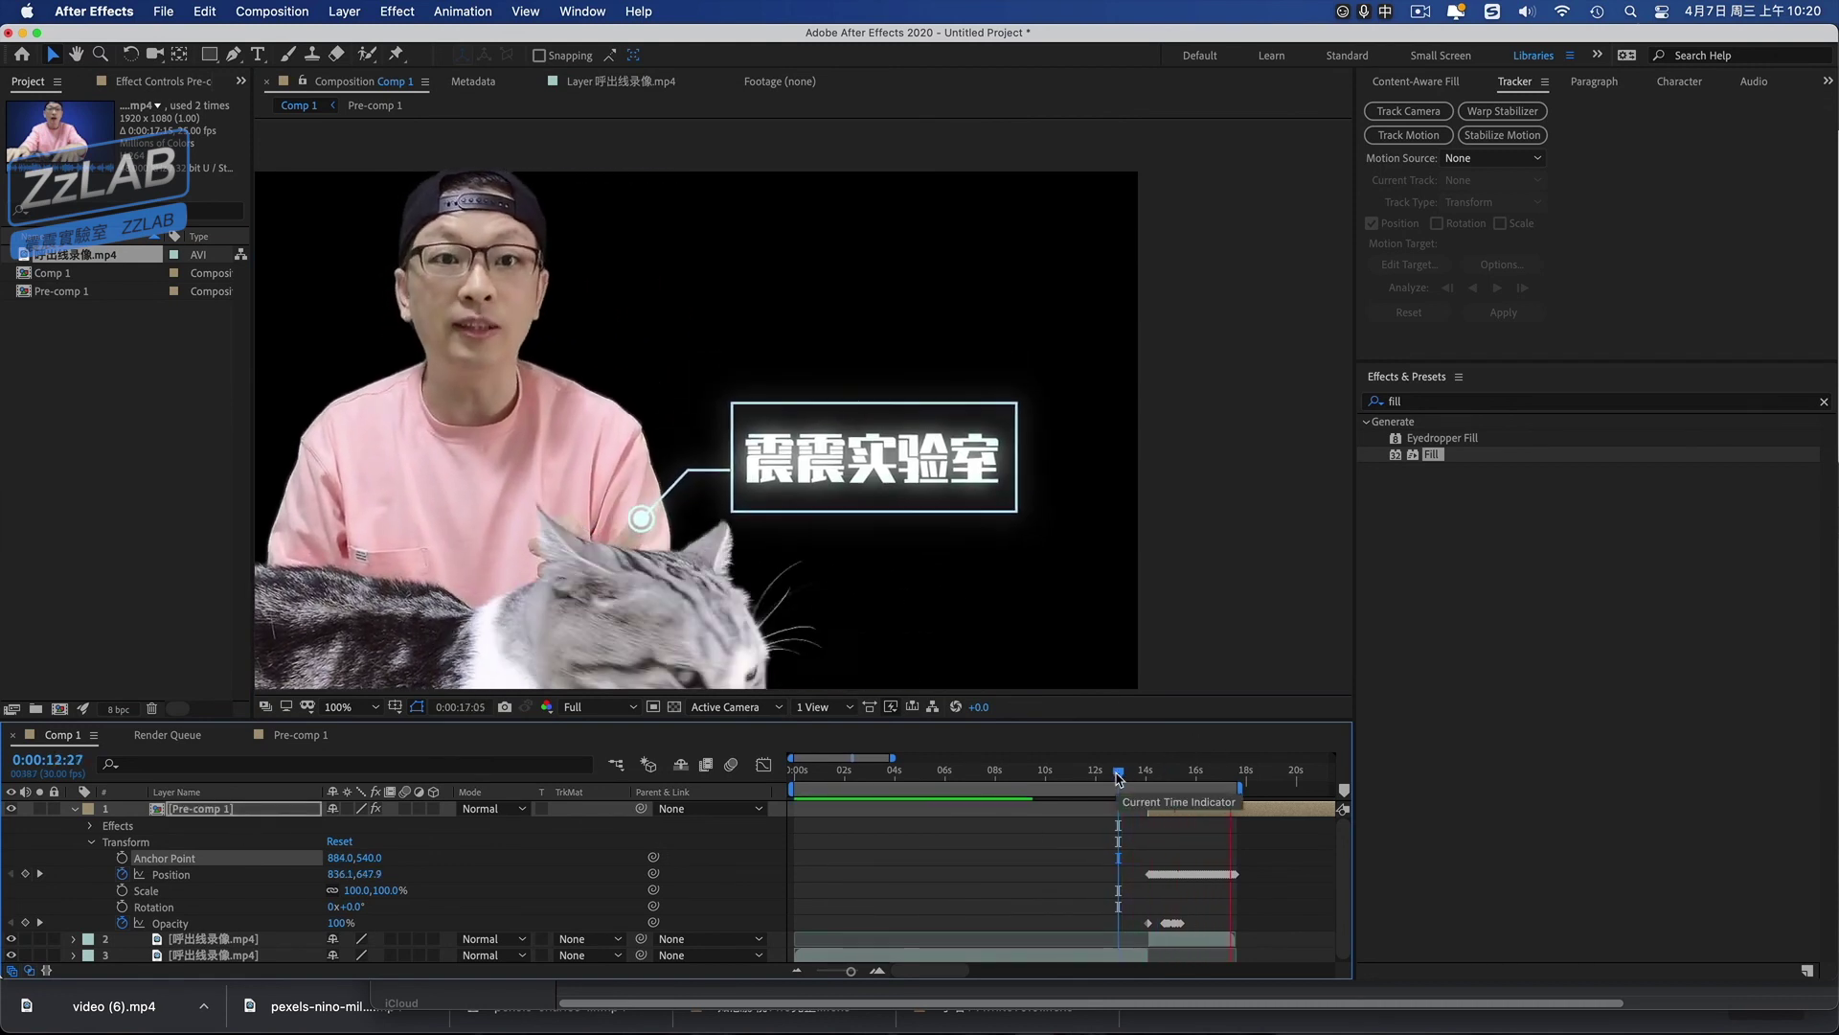
pyautogui.press('space')
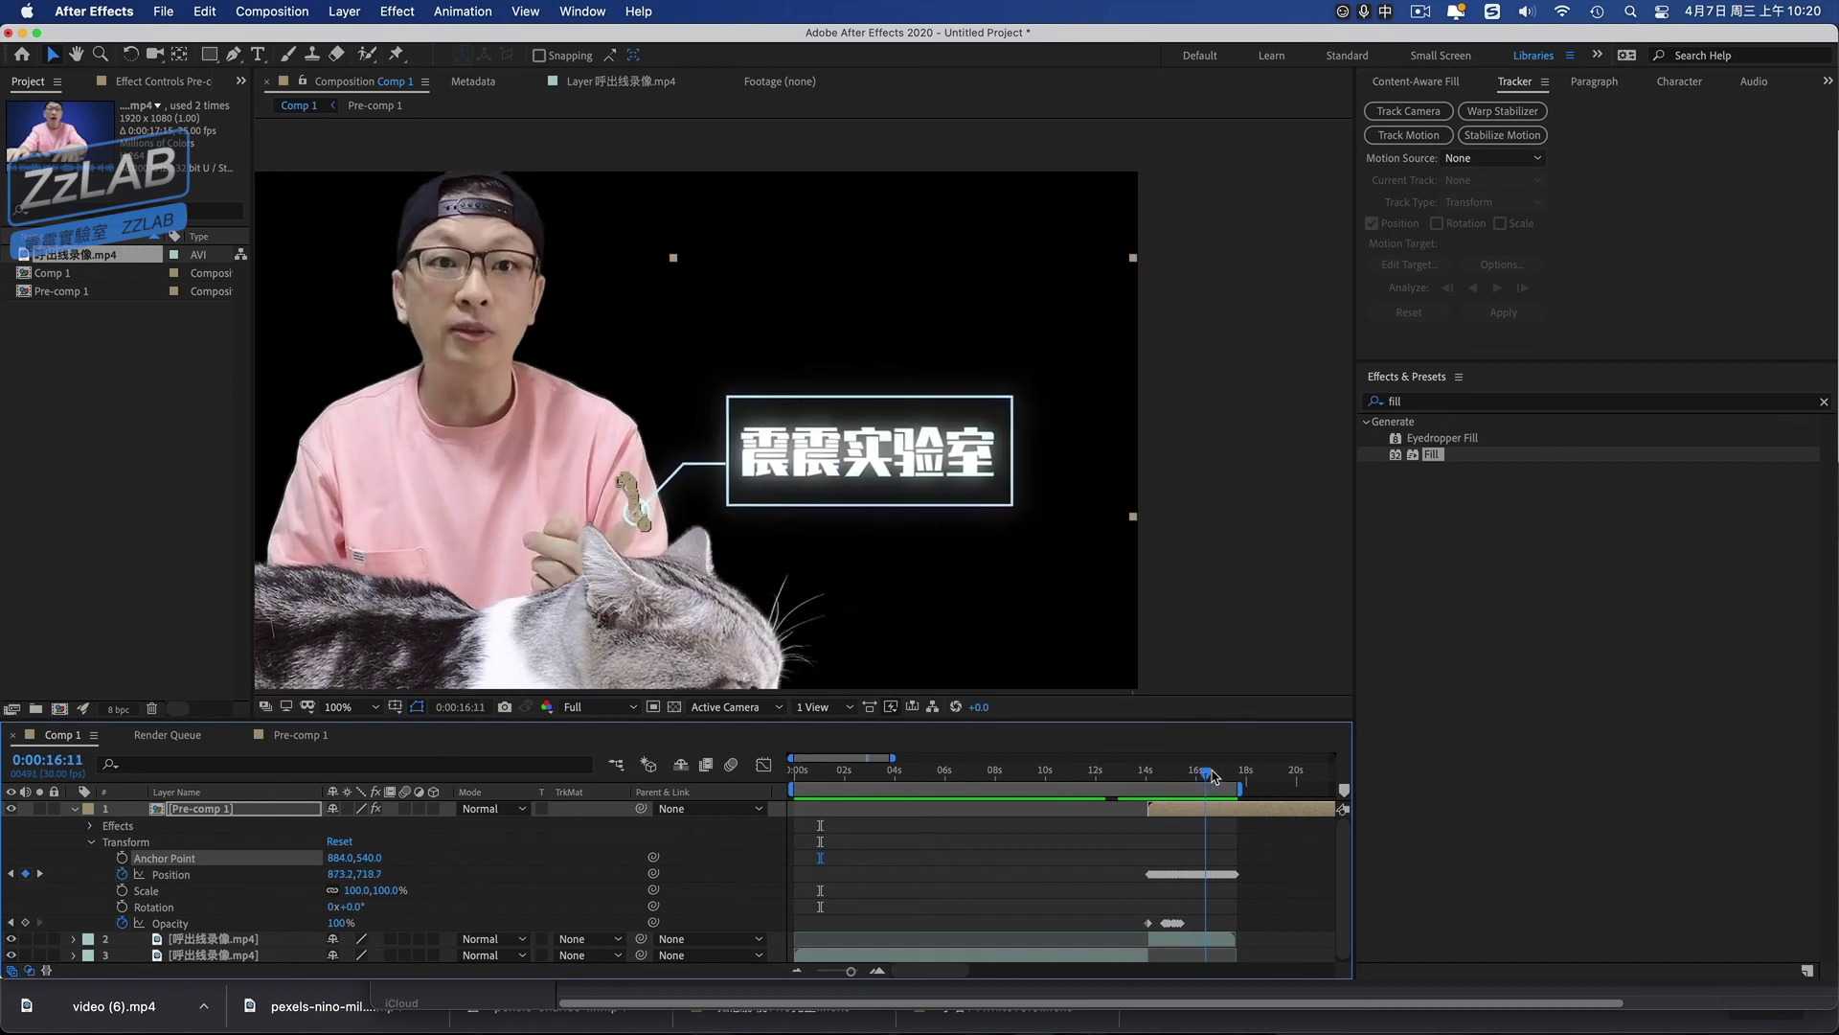
# Scale Pre-comp 1 to 121% and review the callout following the finger.
pyautogui.moveTo(355, 890); pyautogui.dragTo(383, 890)
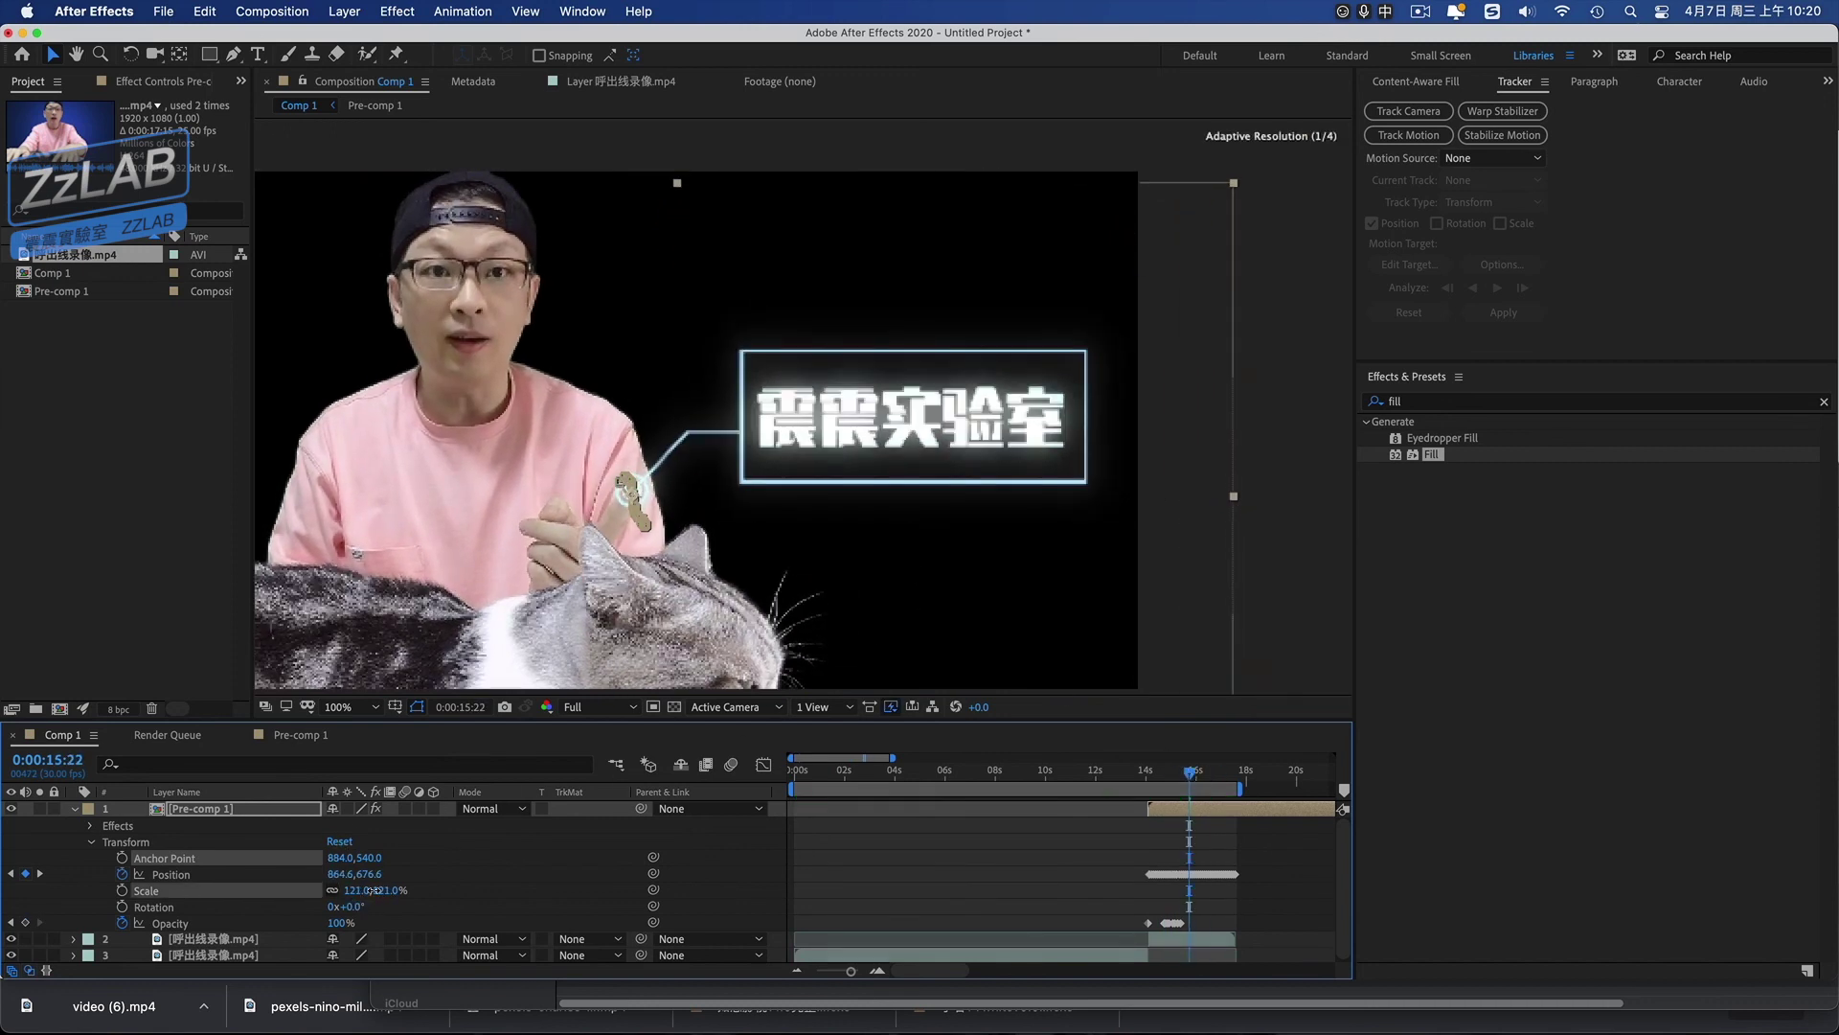
pyautogui.click(1131, 771)
pyautogui.moveTo(1131, 771); pyautogui.dragTo(1176, 776)
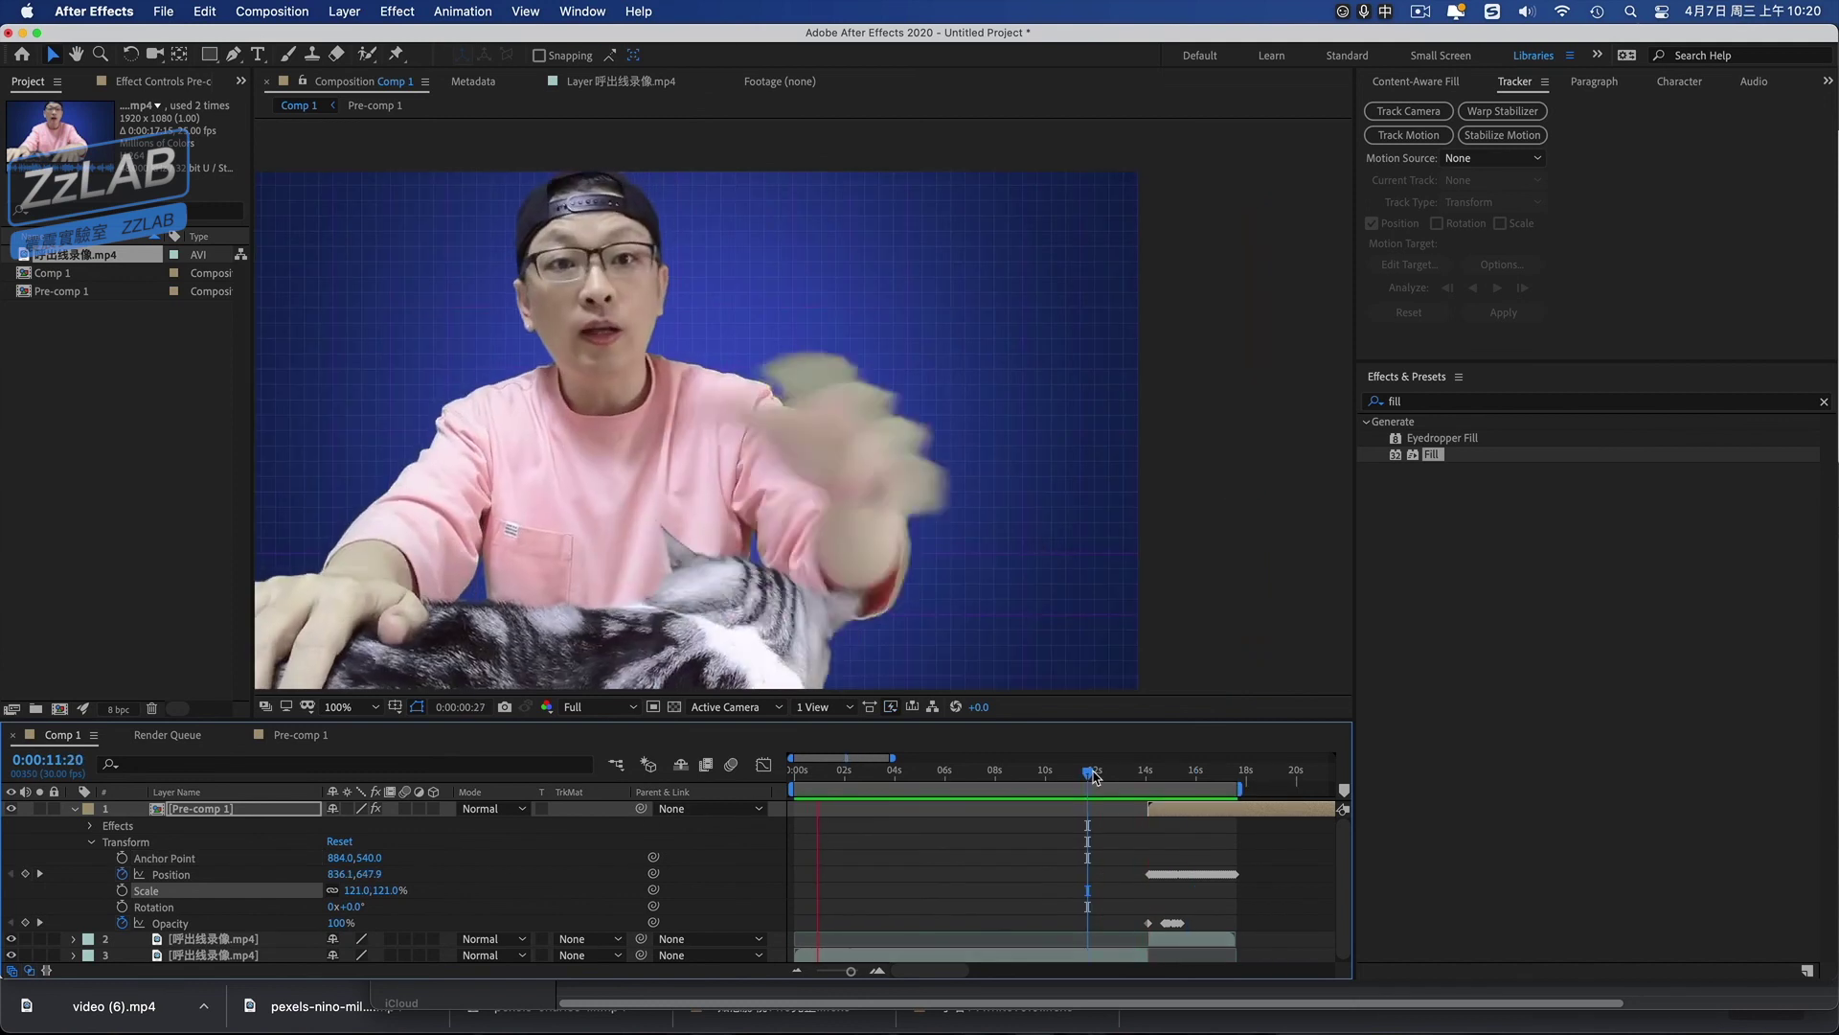